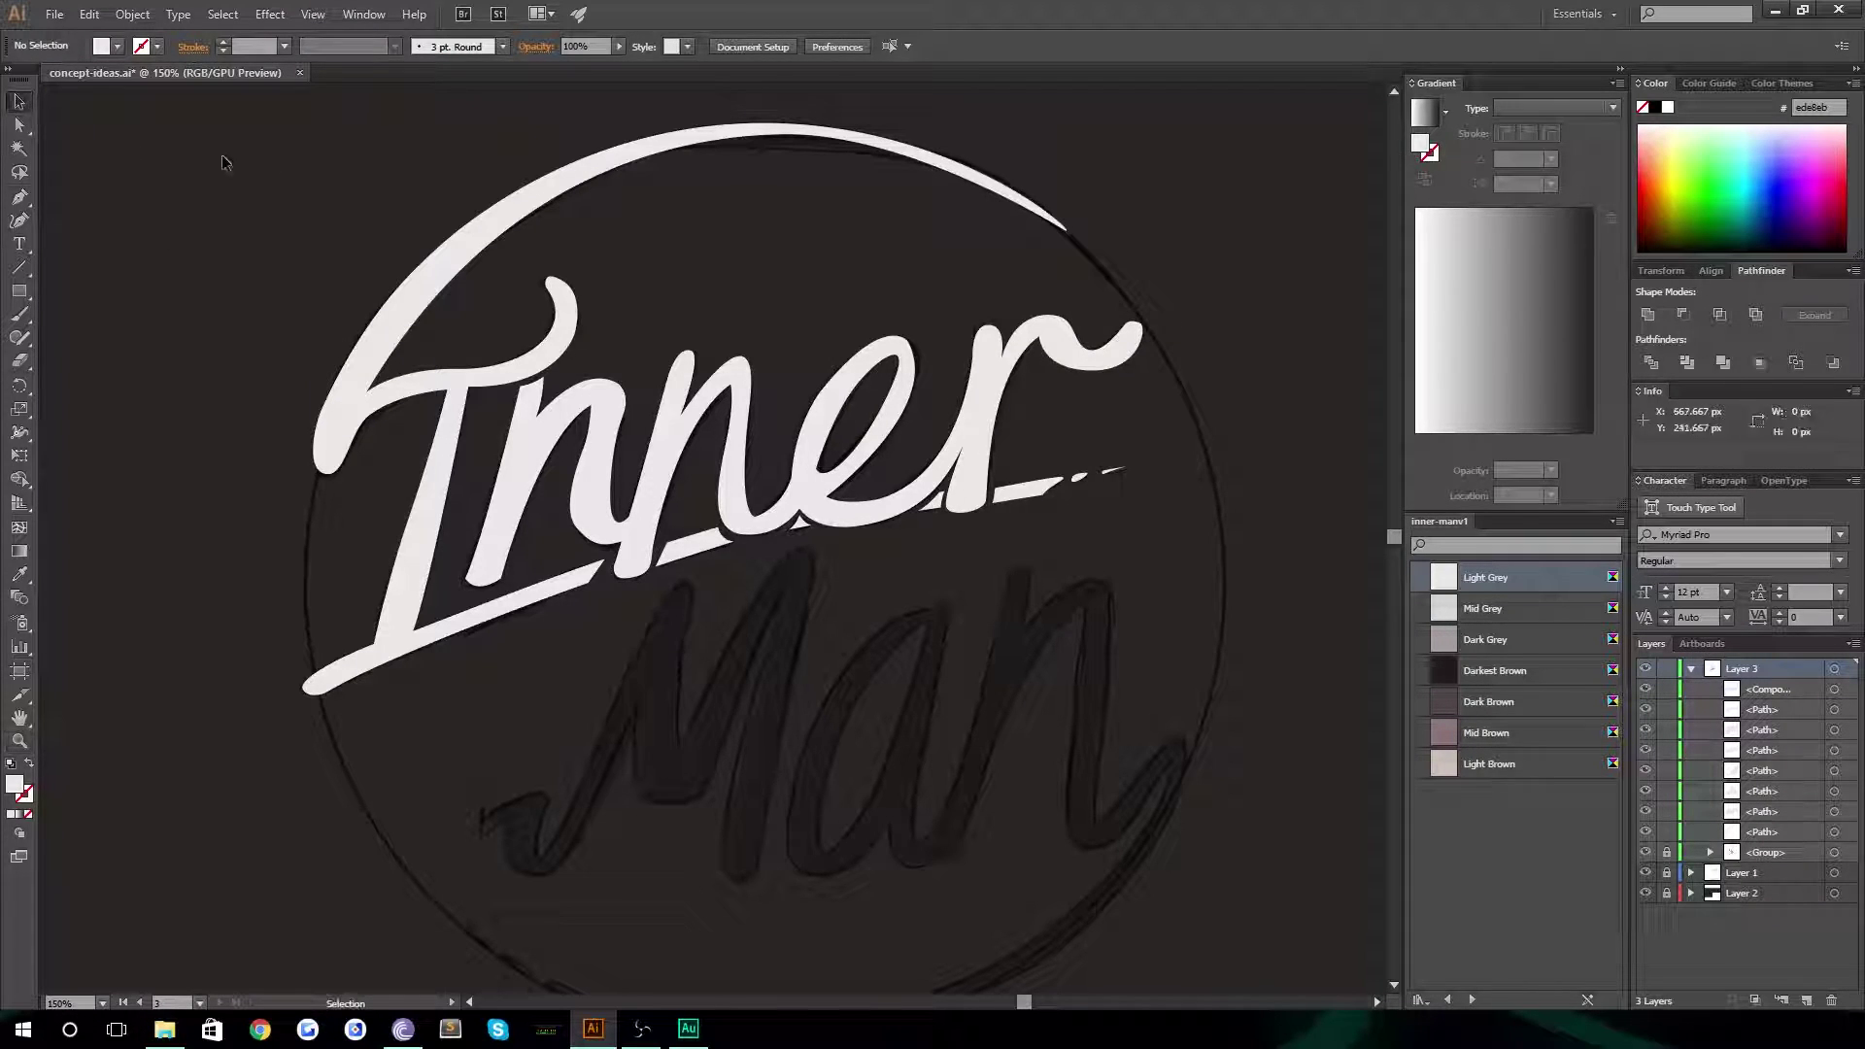
Give the selected Inner lettering, arc and underline paths a green stroke and no fill, and deselect them
drag(636, 474, 1303, 794)
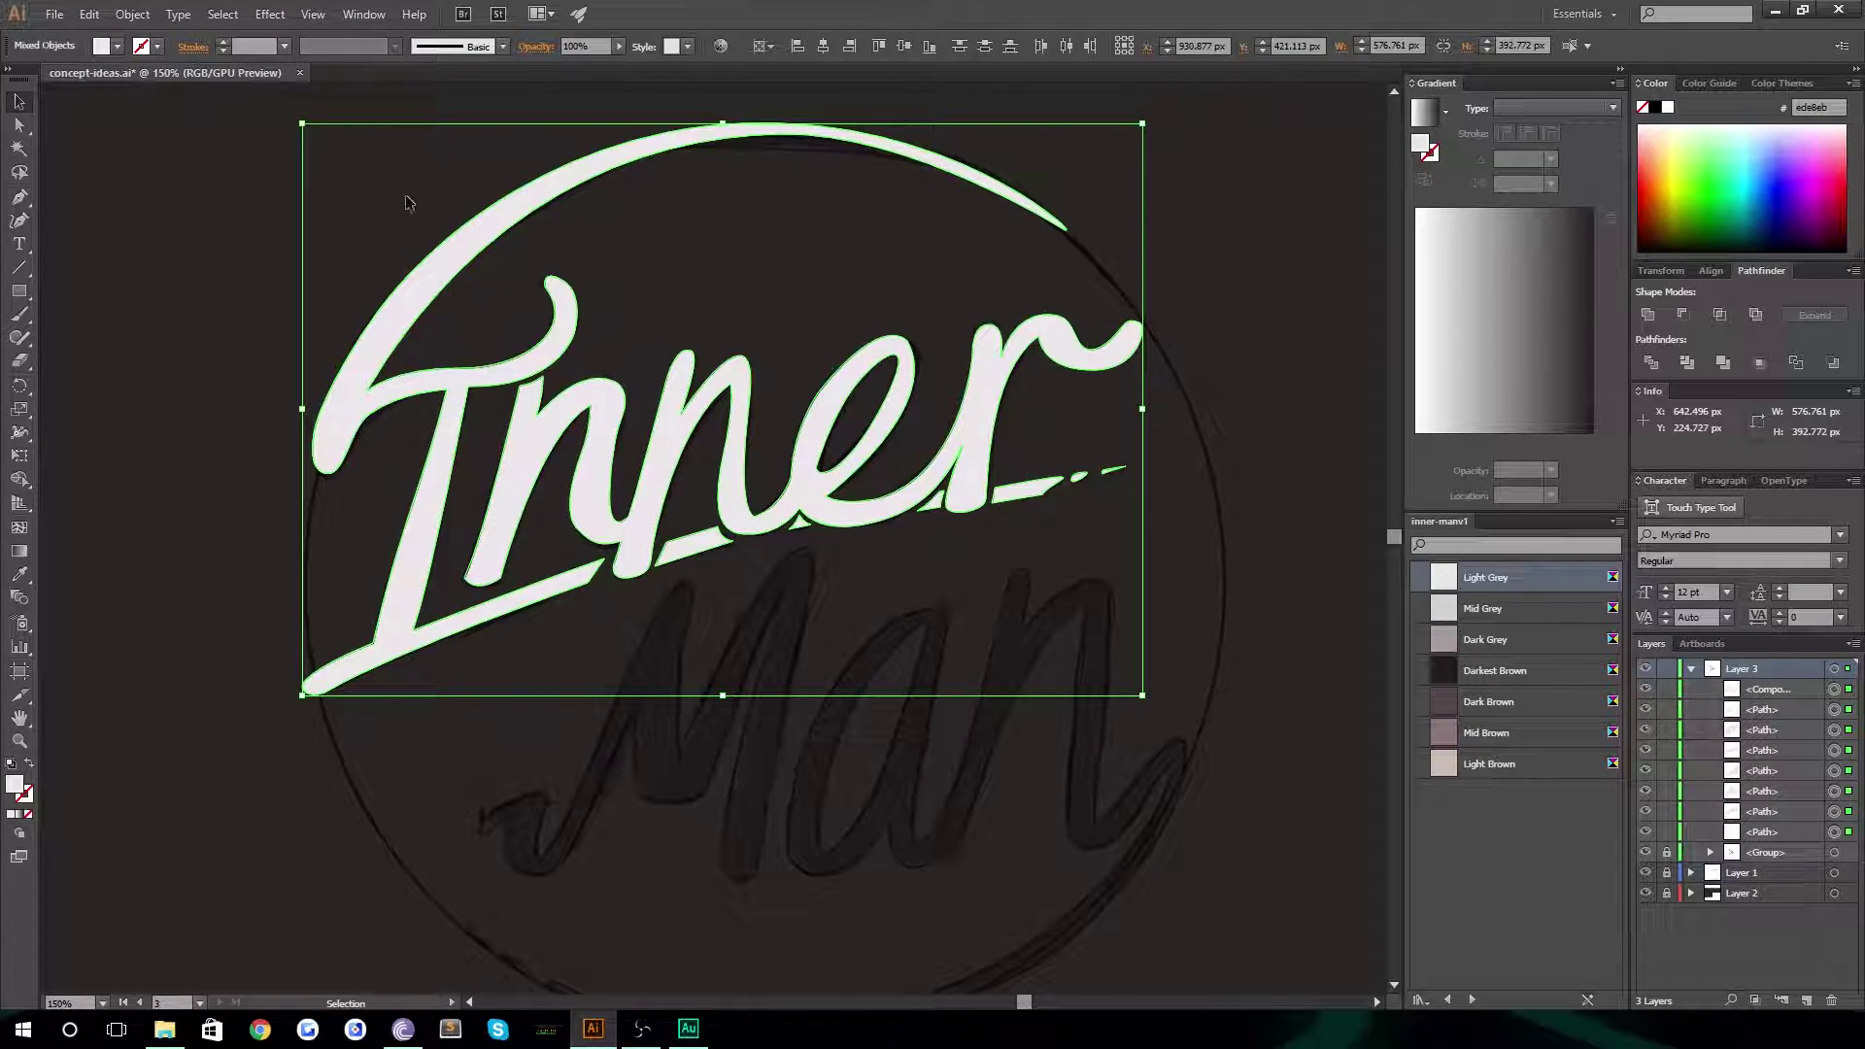
click(150, 50)
click(95, 80)
click(116, 46)
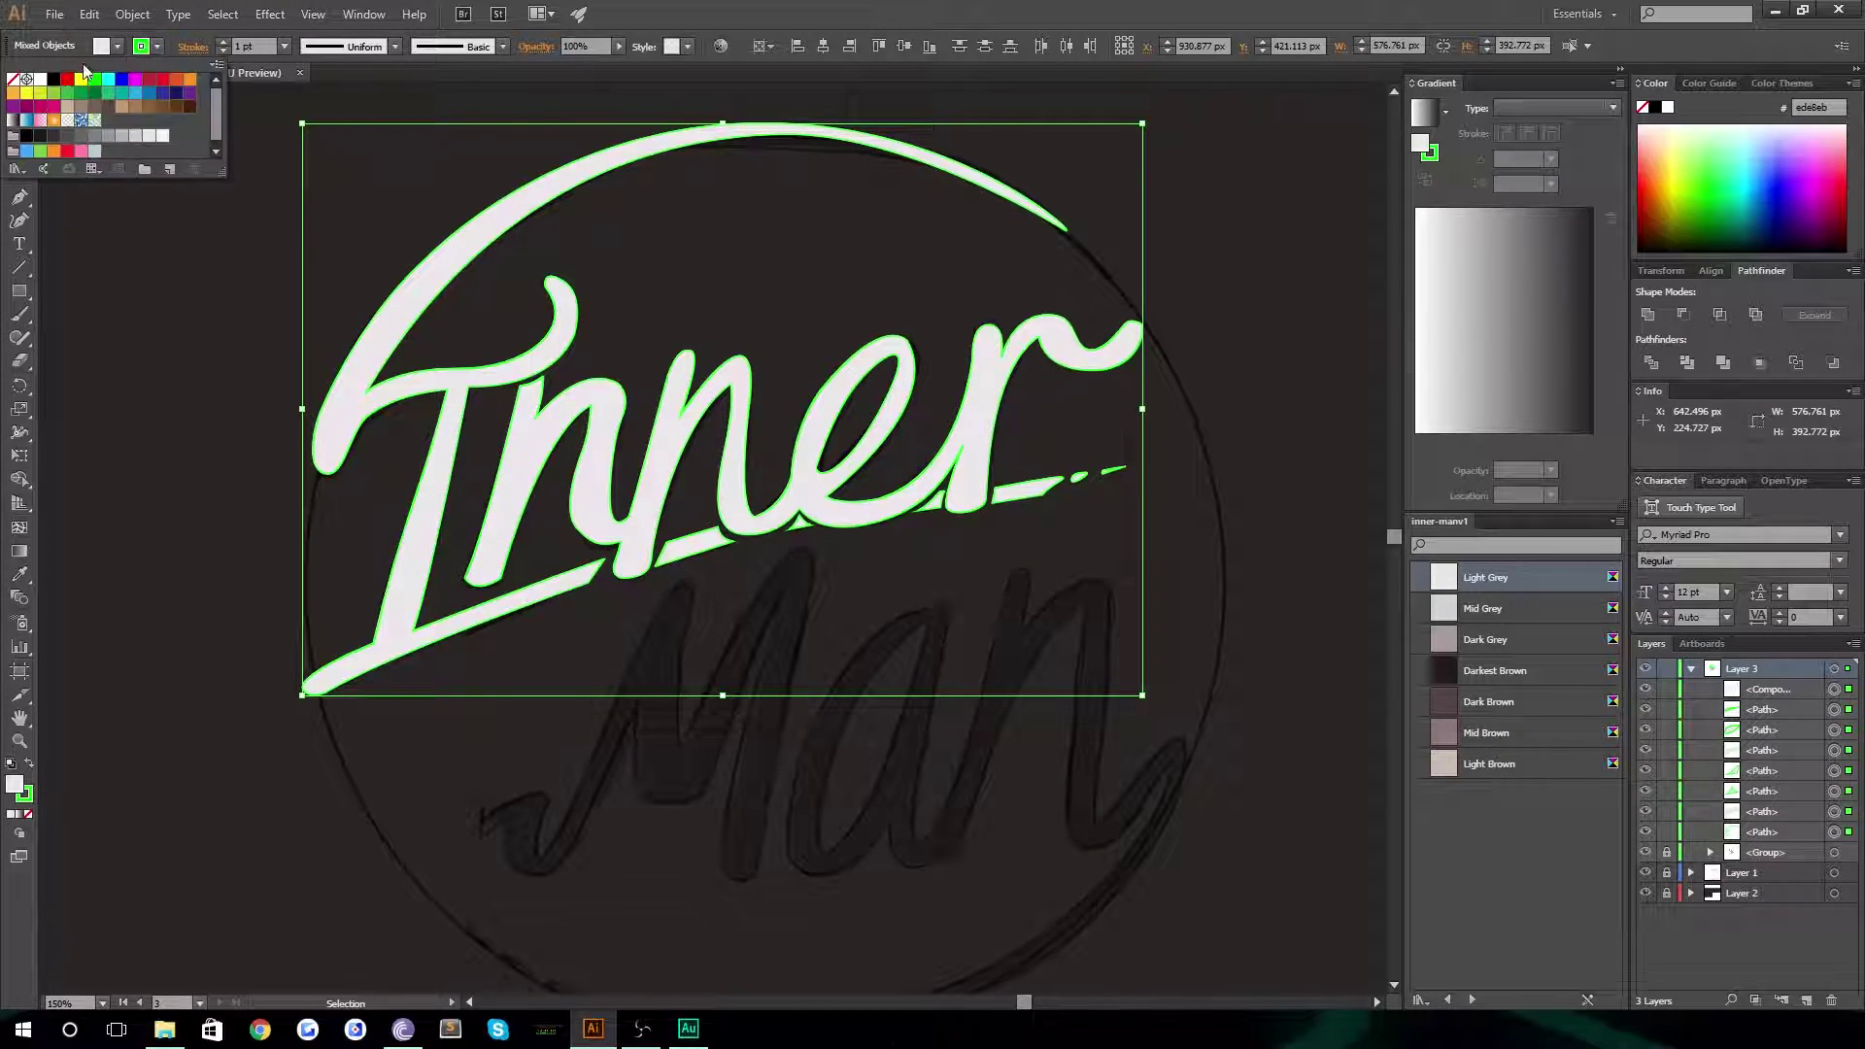
click(15, 83)
click(146, 471)
click(243, 607)
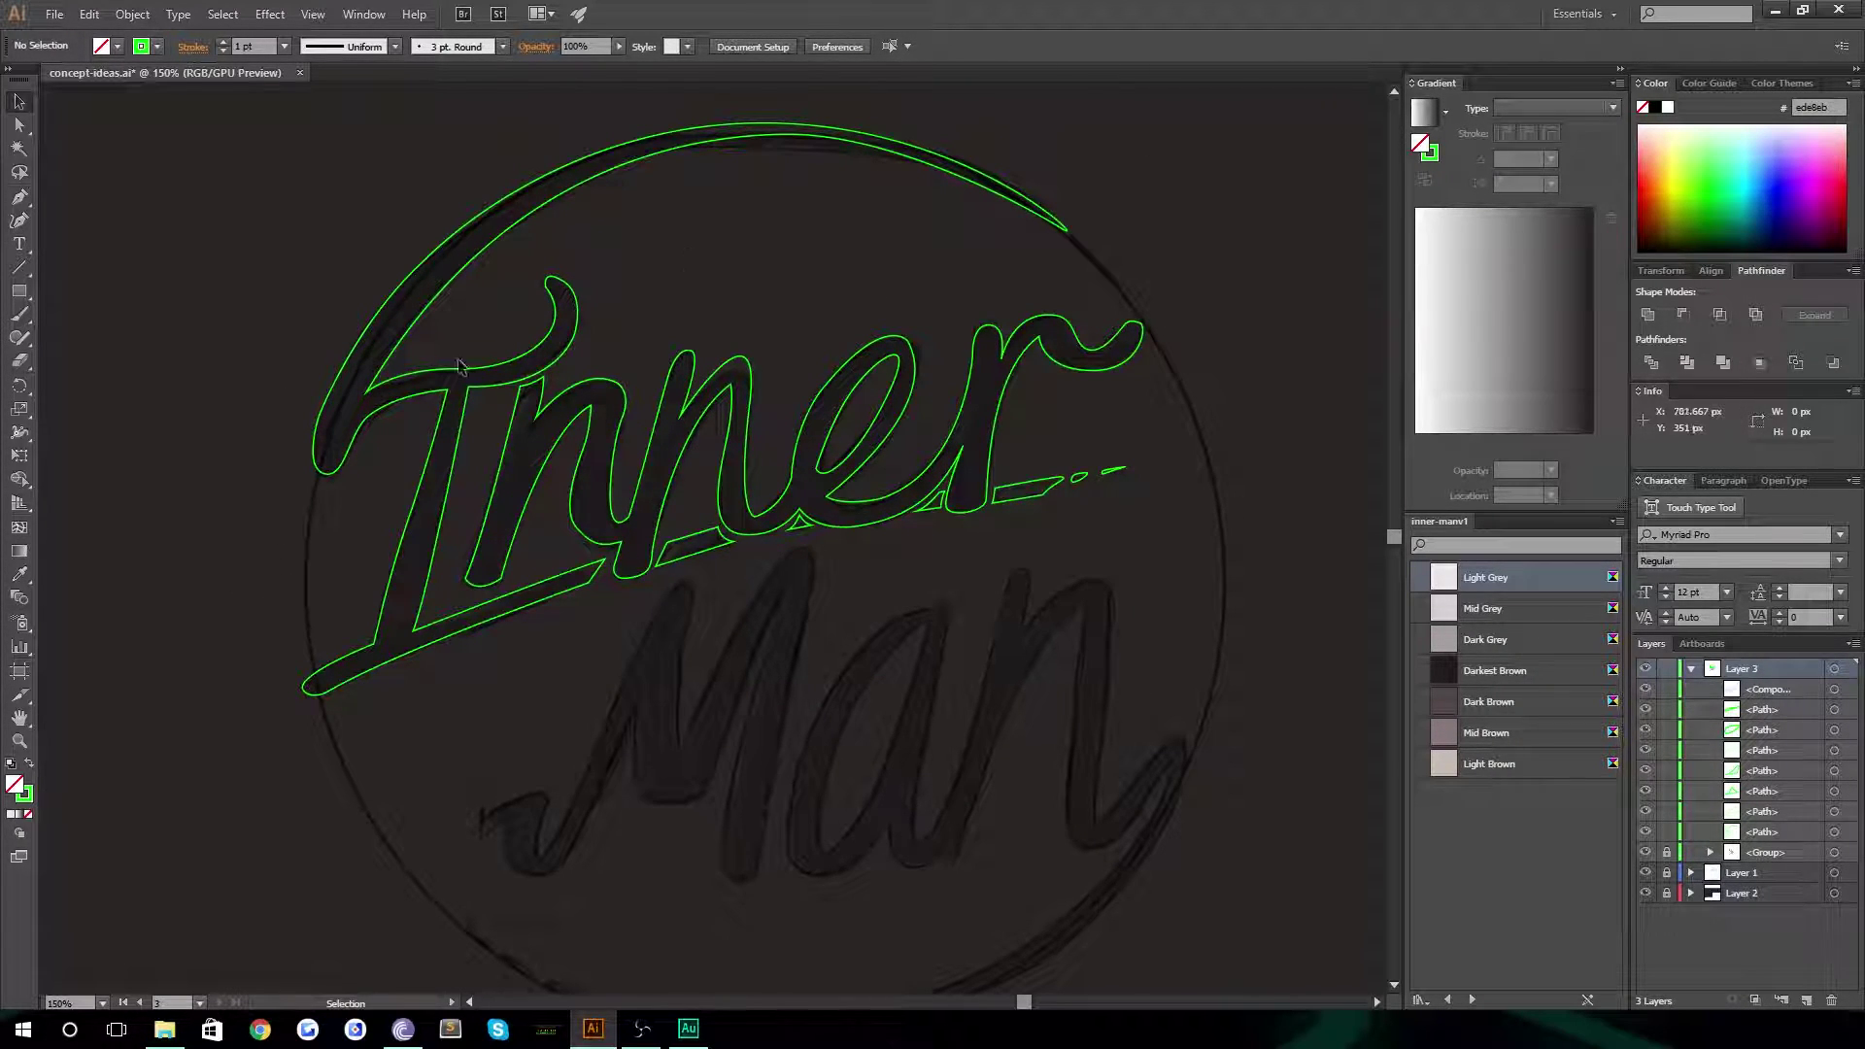
Examine the finished white Inner Man lettering beside the sketch, including the shading on the Man letters
drag(736, 859, 698, 667)
drag(146, 369, 1069, 626)
drag(175, 315, 1131, 457)
drag(651, 486, 1138, 336)
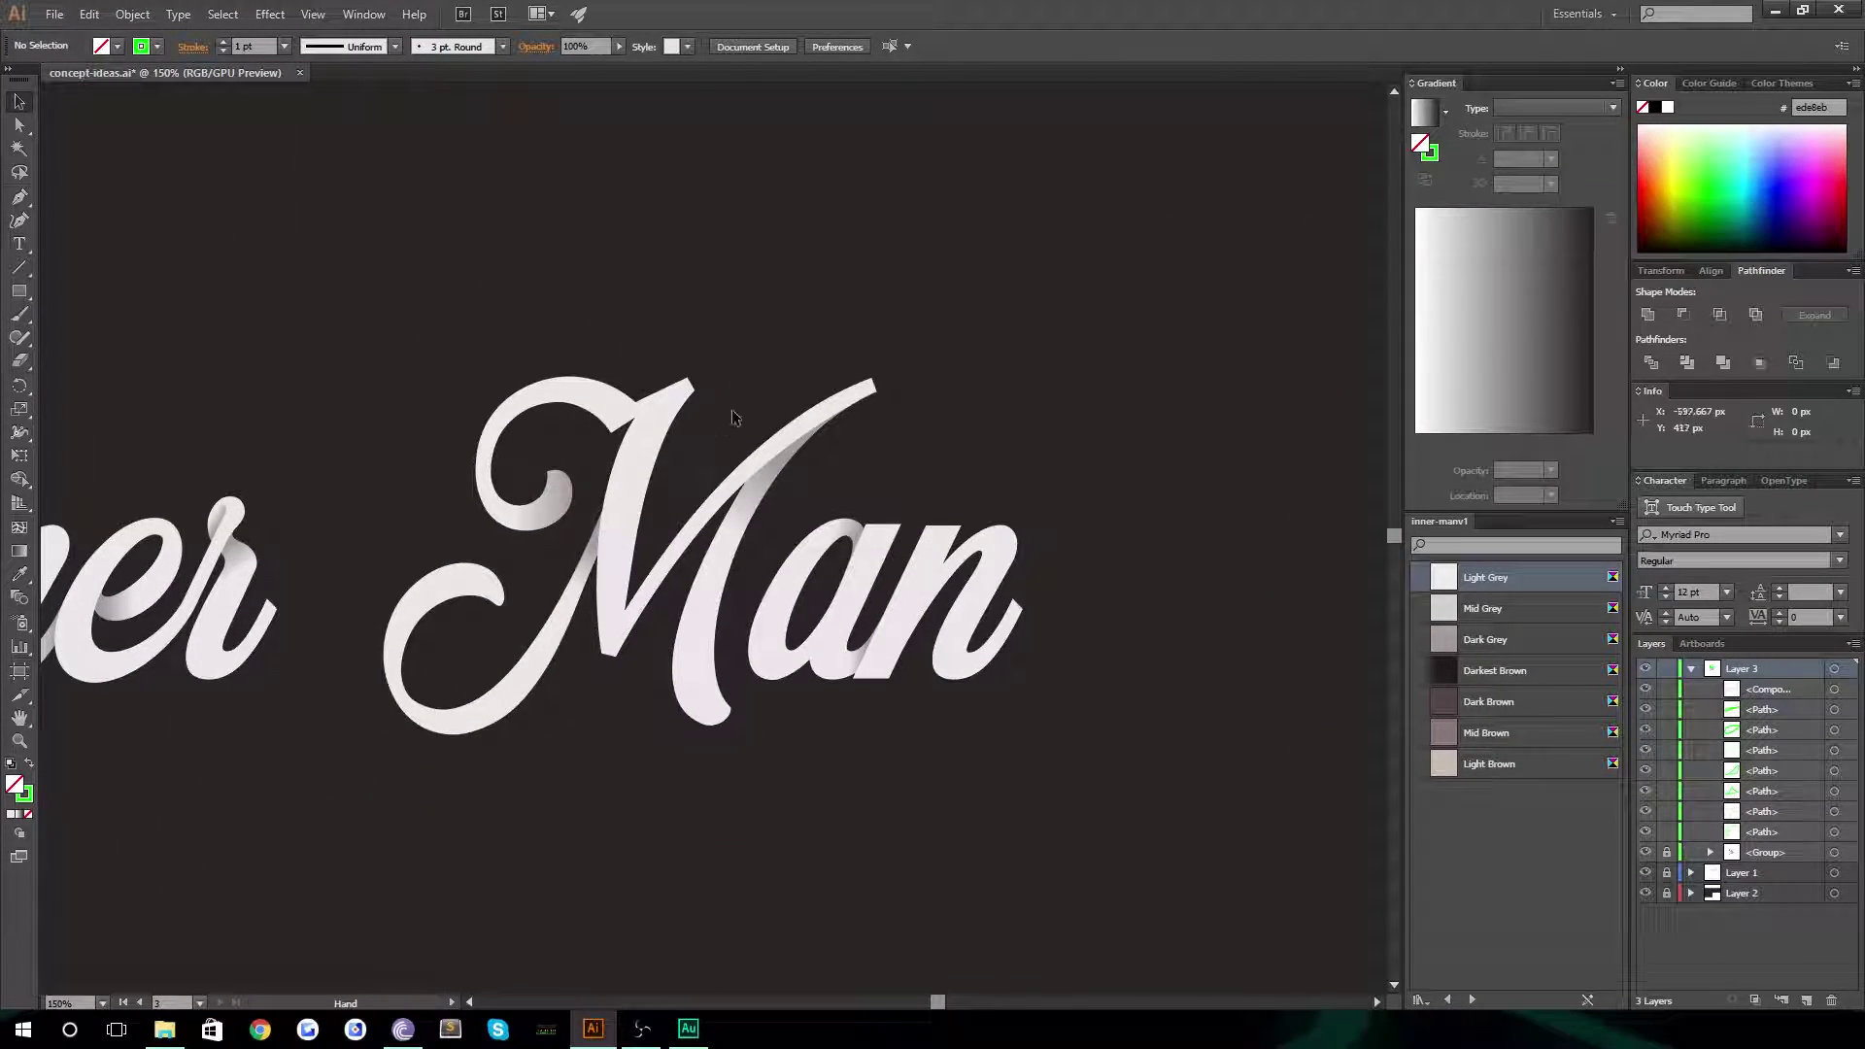
drag(344, 570, 258, 590)
drag(1126, 484, 104, 548)
drag(472, 549, 588, 429)
drag(556, 188, 466, 364)
Draw two small teardrop accents with the Pen tool along the circle sketch just past the upper arc's tapered end
key(z)
click(1059, 376)
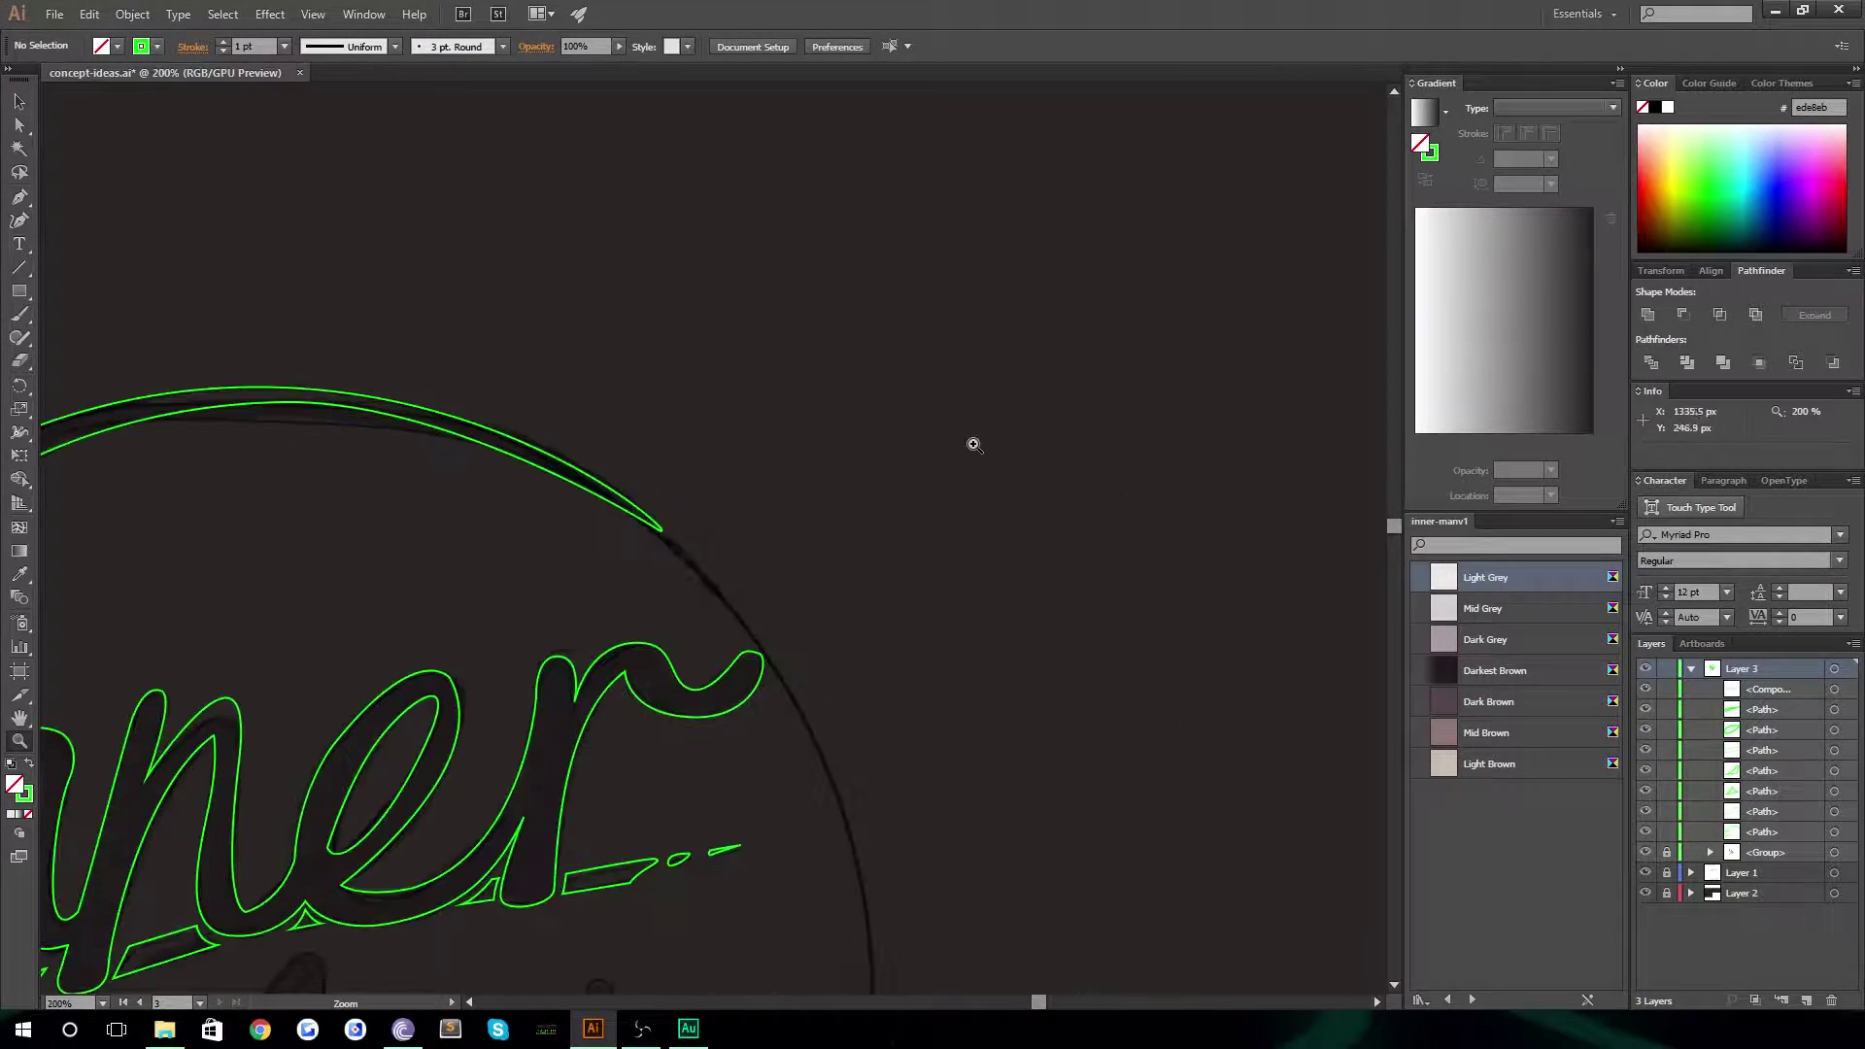
click(577, 641)
drag(725, 544, 649, 605)
click(17, 199)
click(823, 485)
mouse_move(792, 450)
mouse_down()
mouse_move(777, 452)
mouse_move(803, 483)
mouse_up()
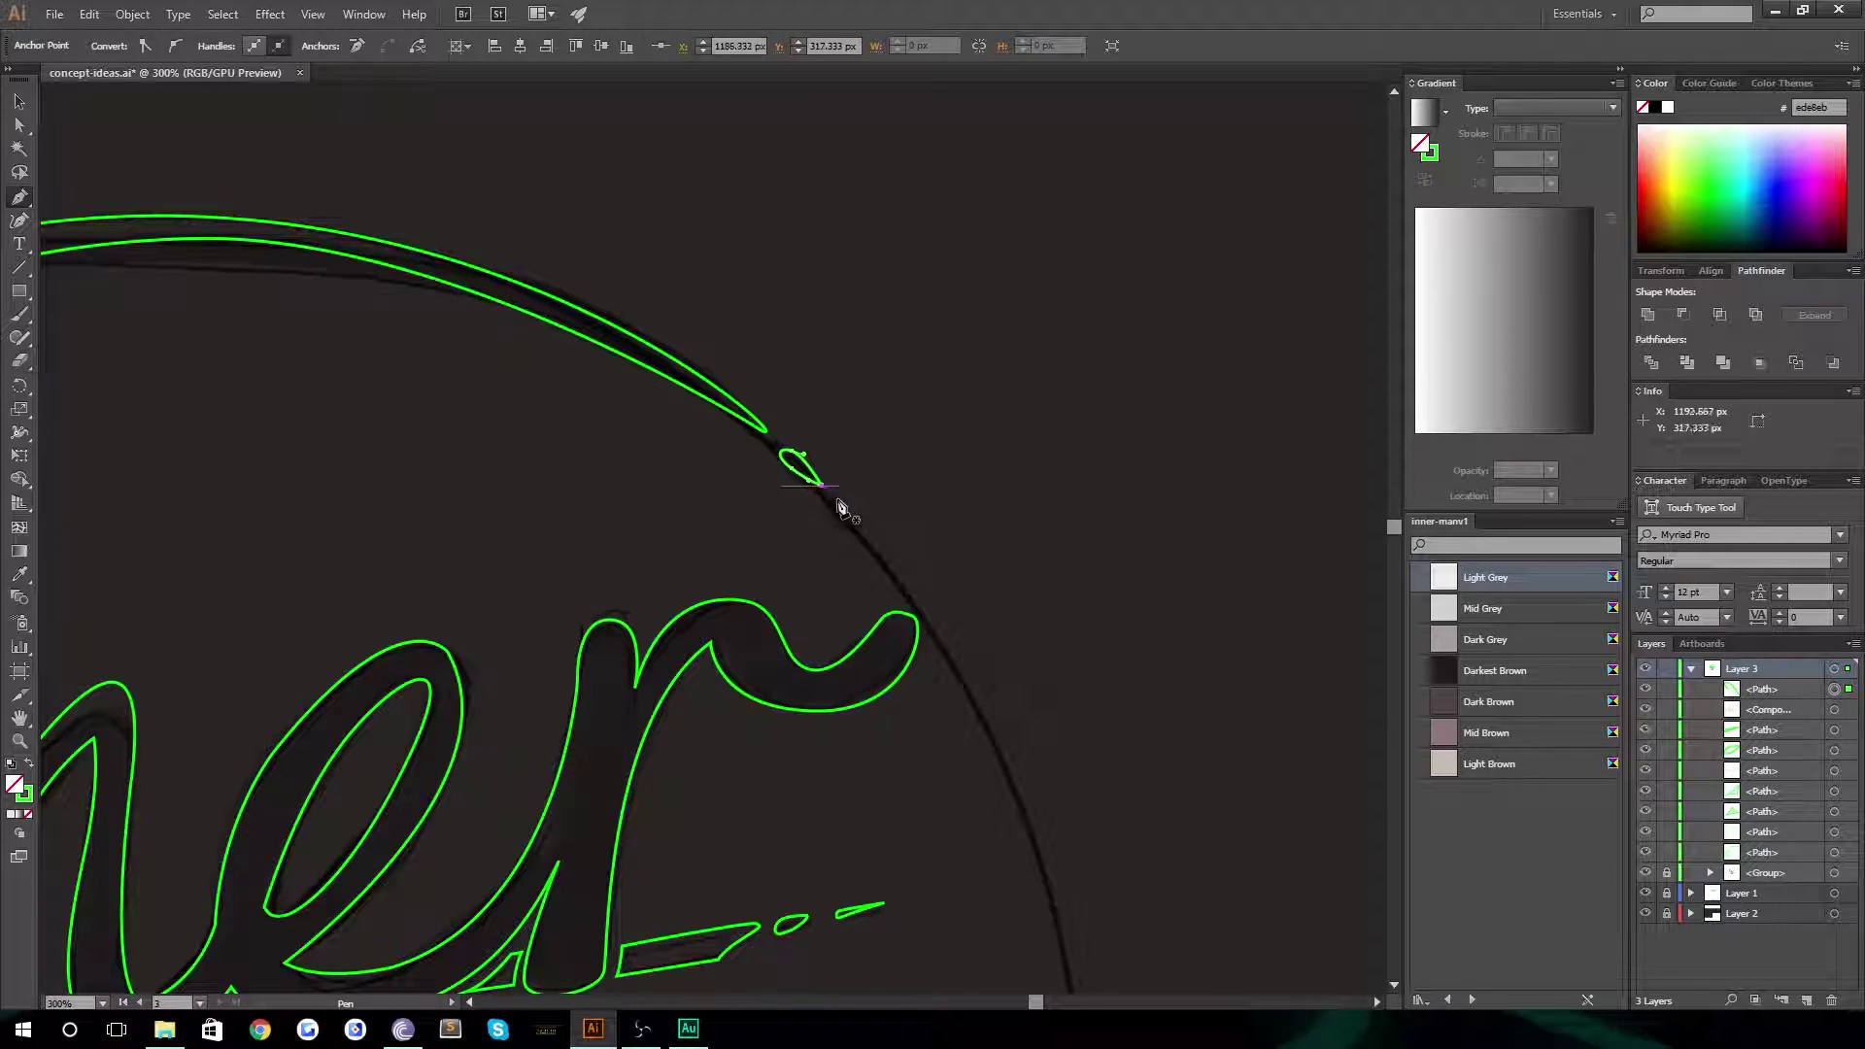
click(835, 502)
drag(874, 549, 850, 529)
click(835, 502)
Trace the sketched M with the Pen tool from its central valley over the first peak and down into the lower hook
mouse_move(529, 763)
mouse_down()
mouse_move(583, 562)
mouse_move(794, 108)
mouse_up()
mouse_move(564, 673)
mouse_down()
mouse_move(645, 492)
mouse_move(737, 557)
mouse_up()
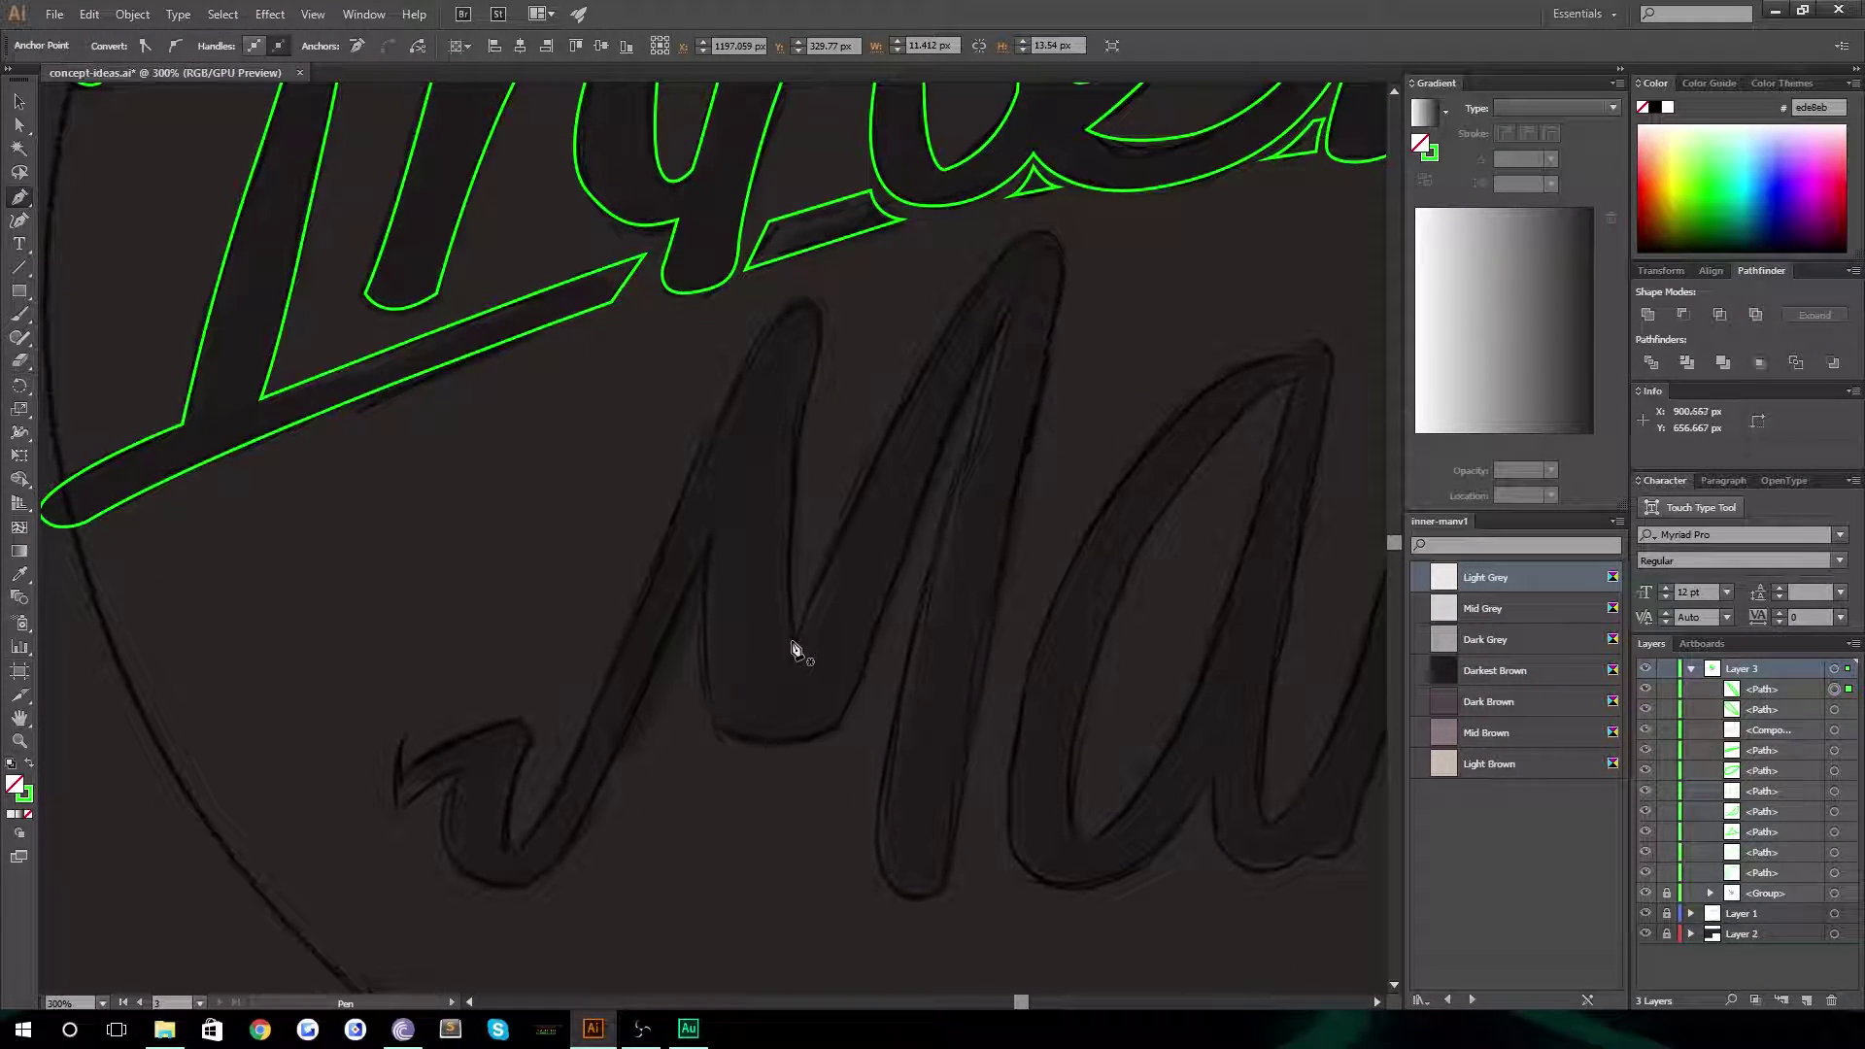
drag(792, 641, 794, 304)
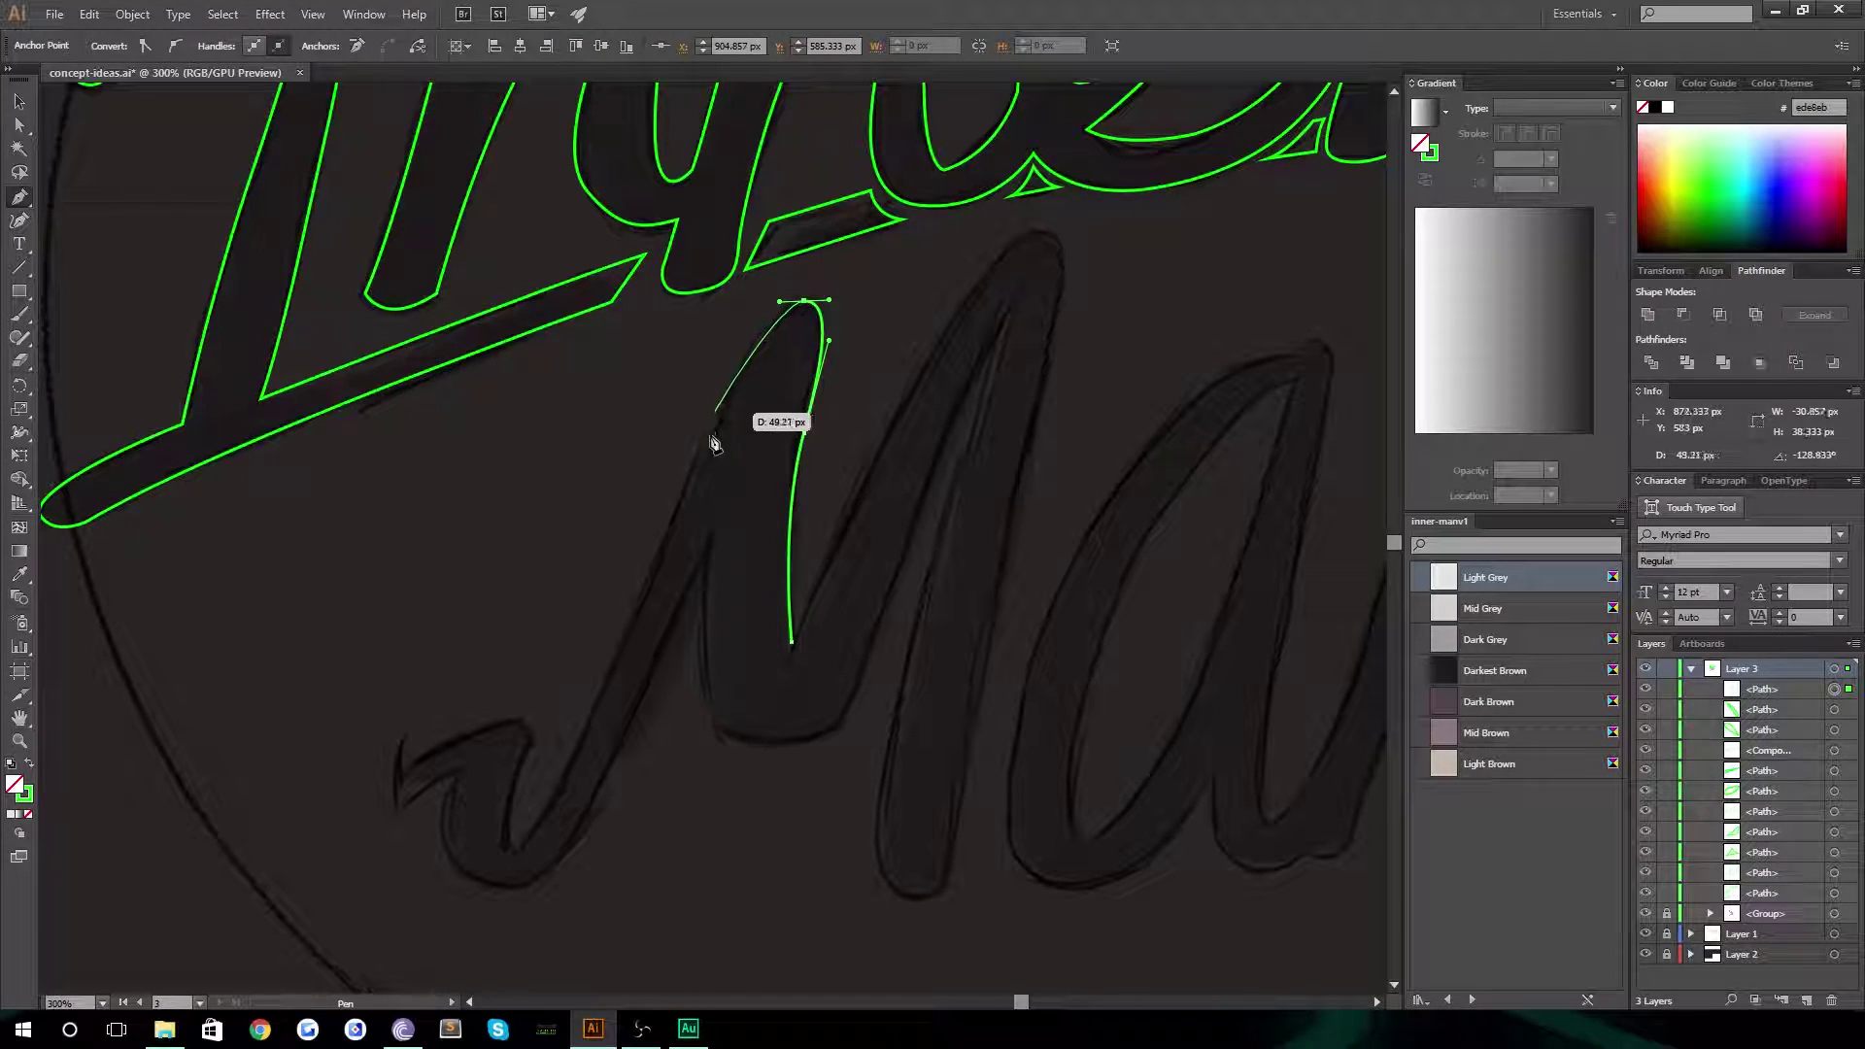
drag(696, 464, 725, 622)
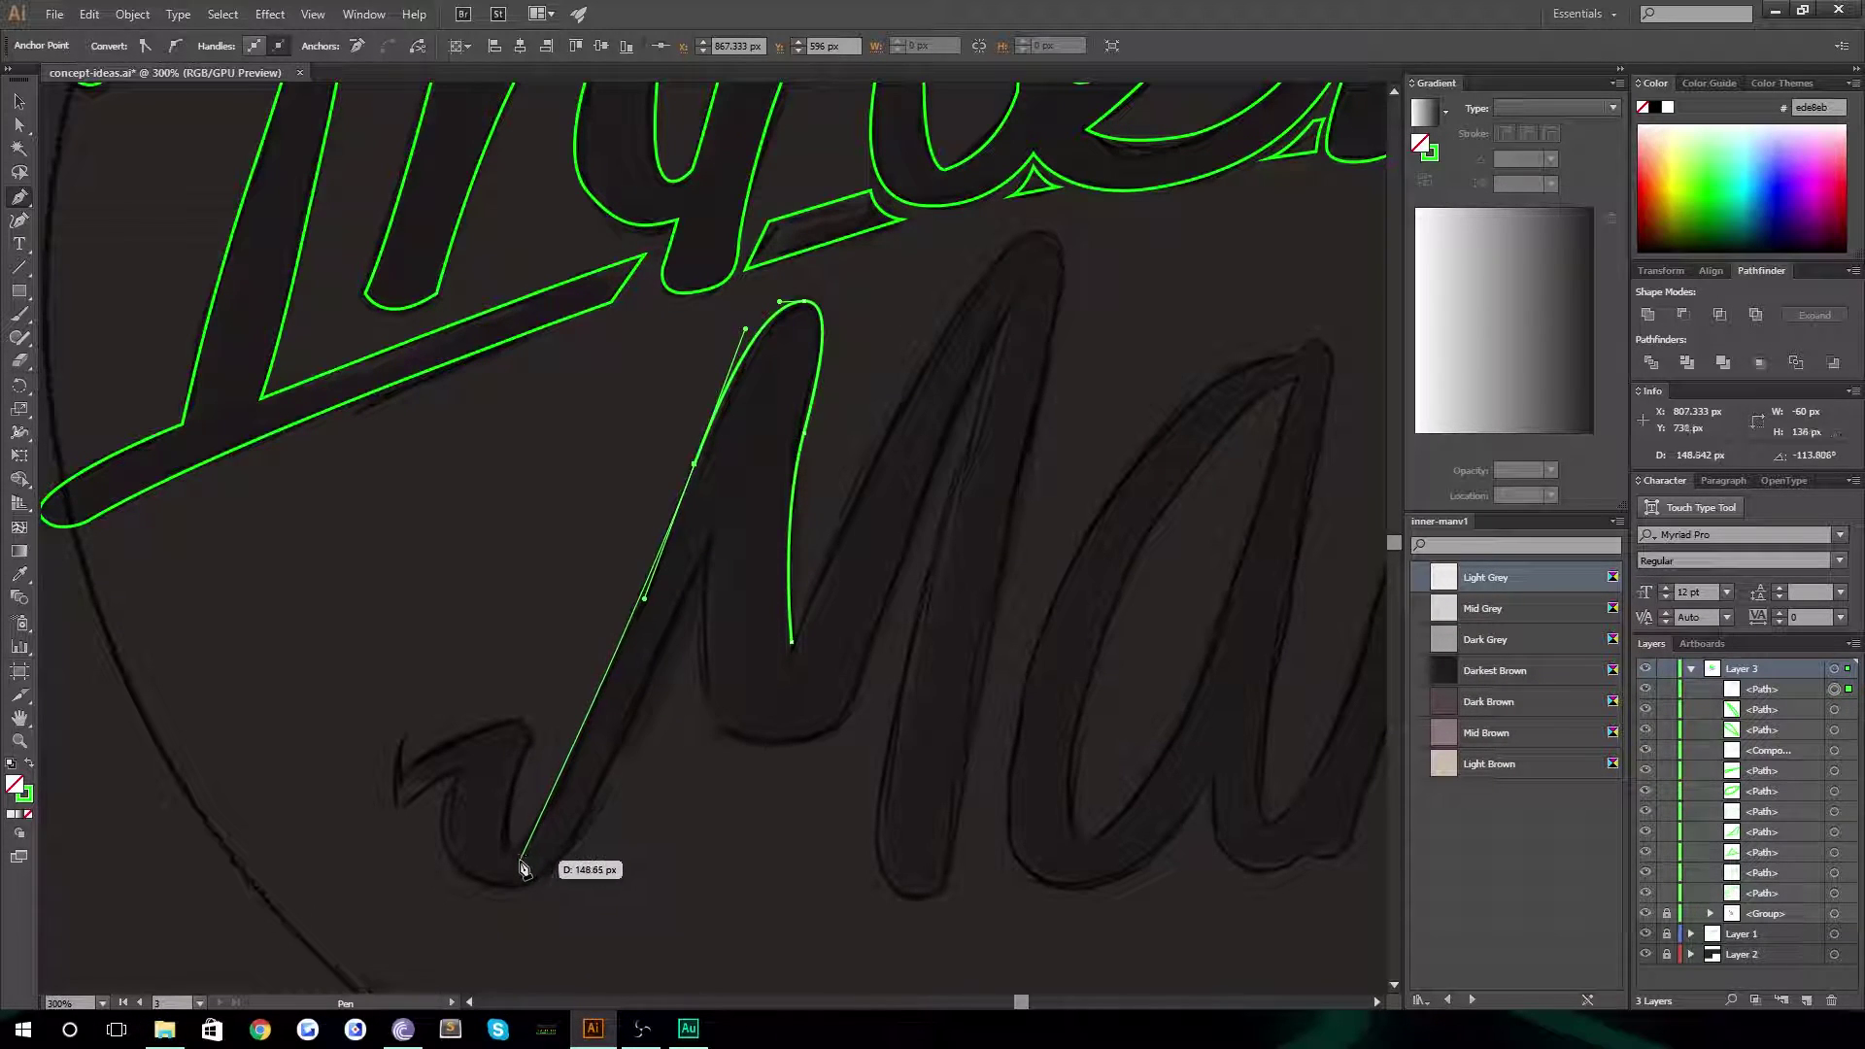
drag(519, 850, 485, 882)
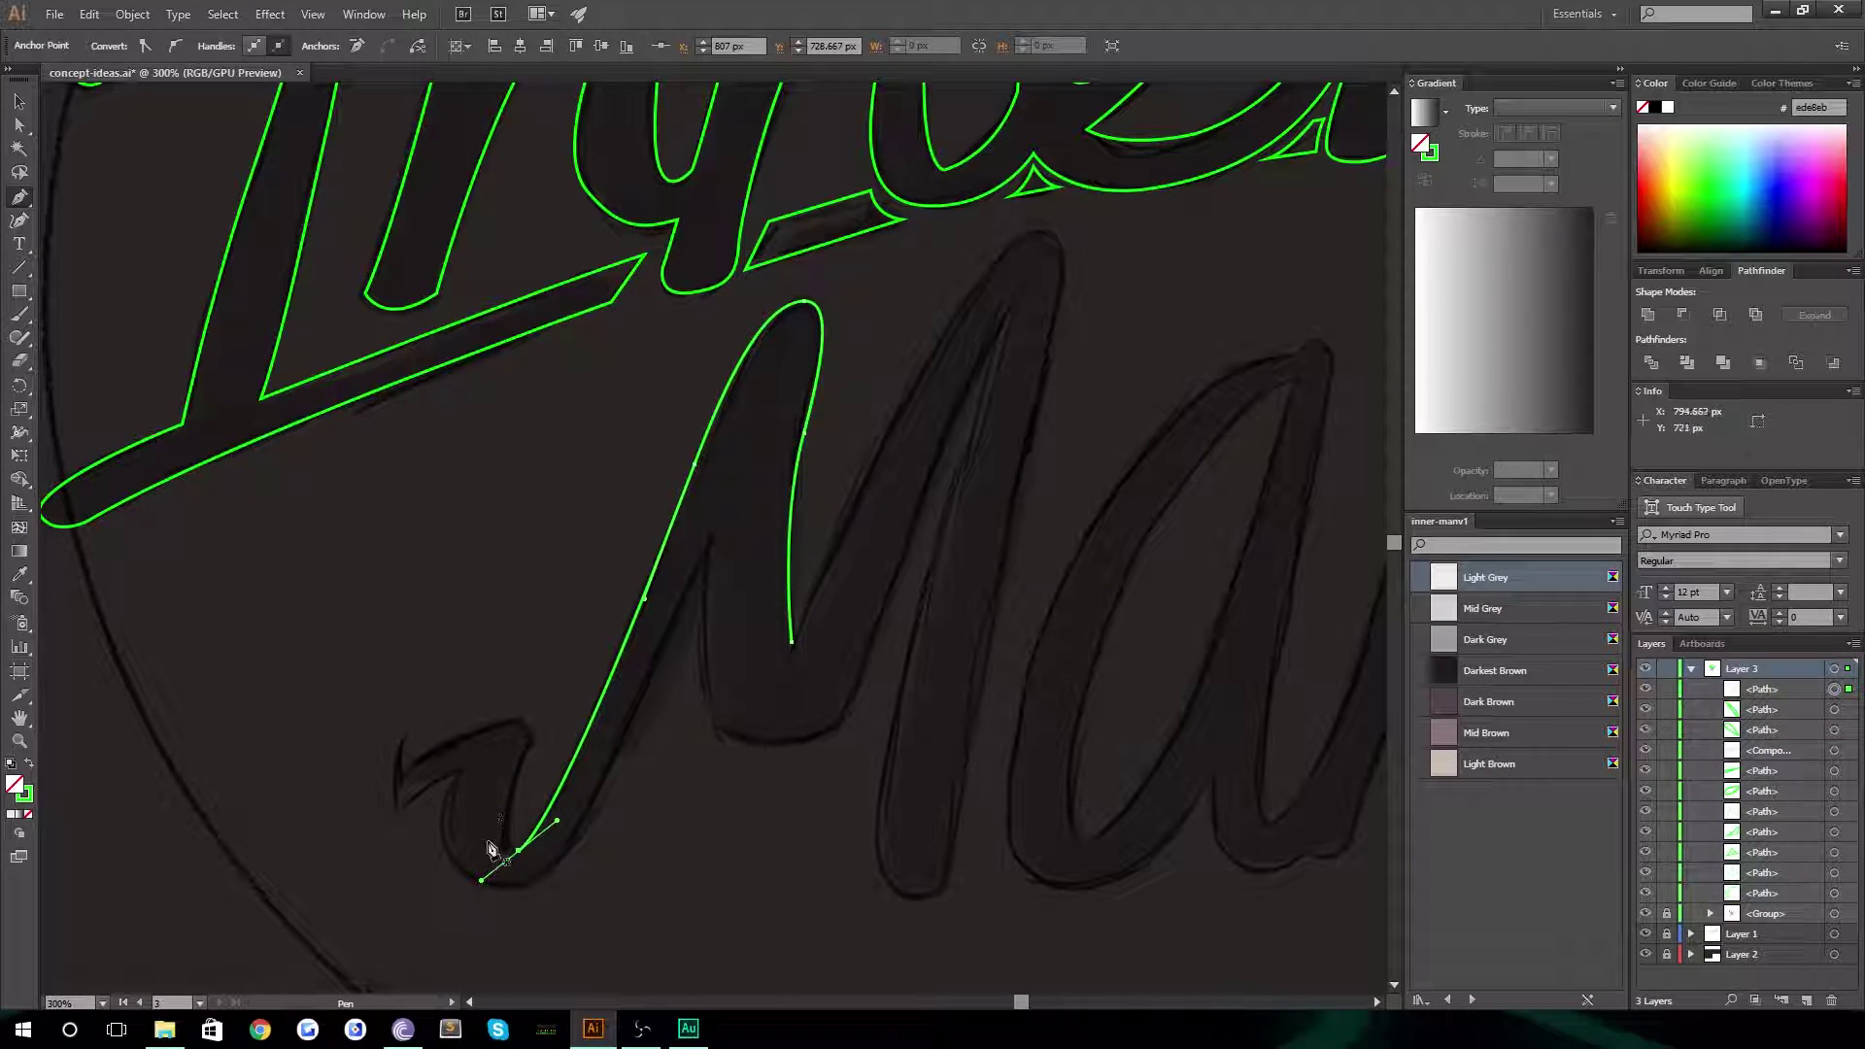
drag(518, 850, 571, 637)
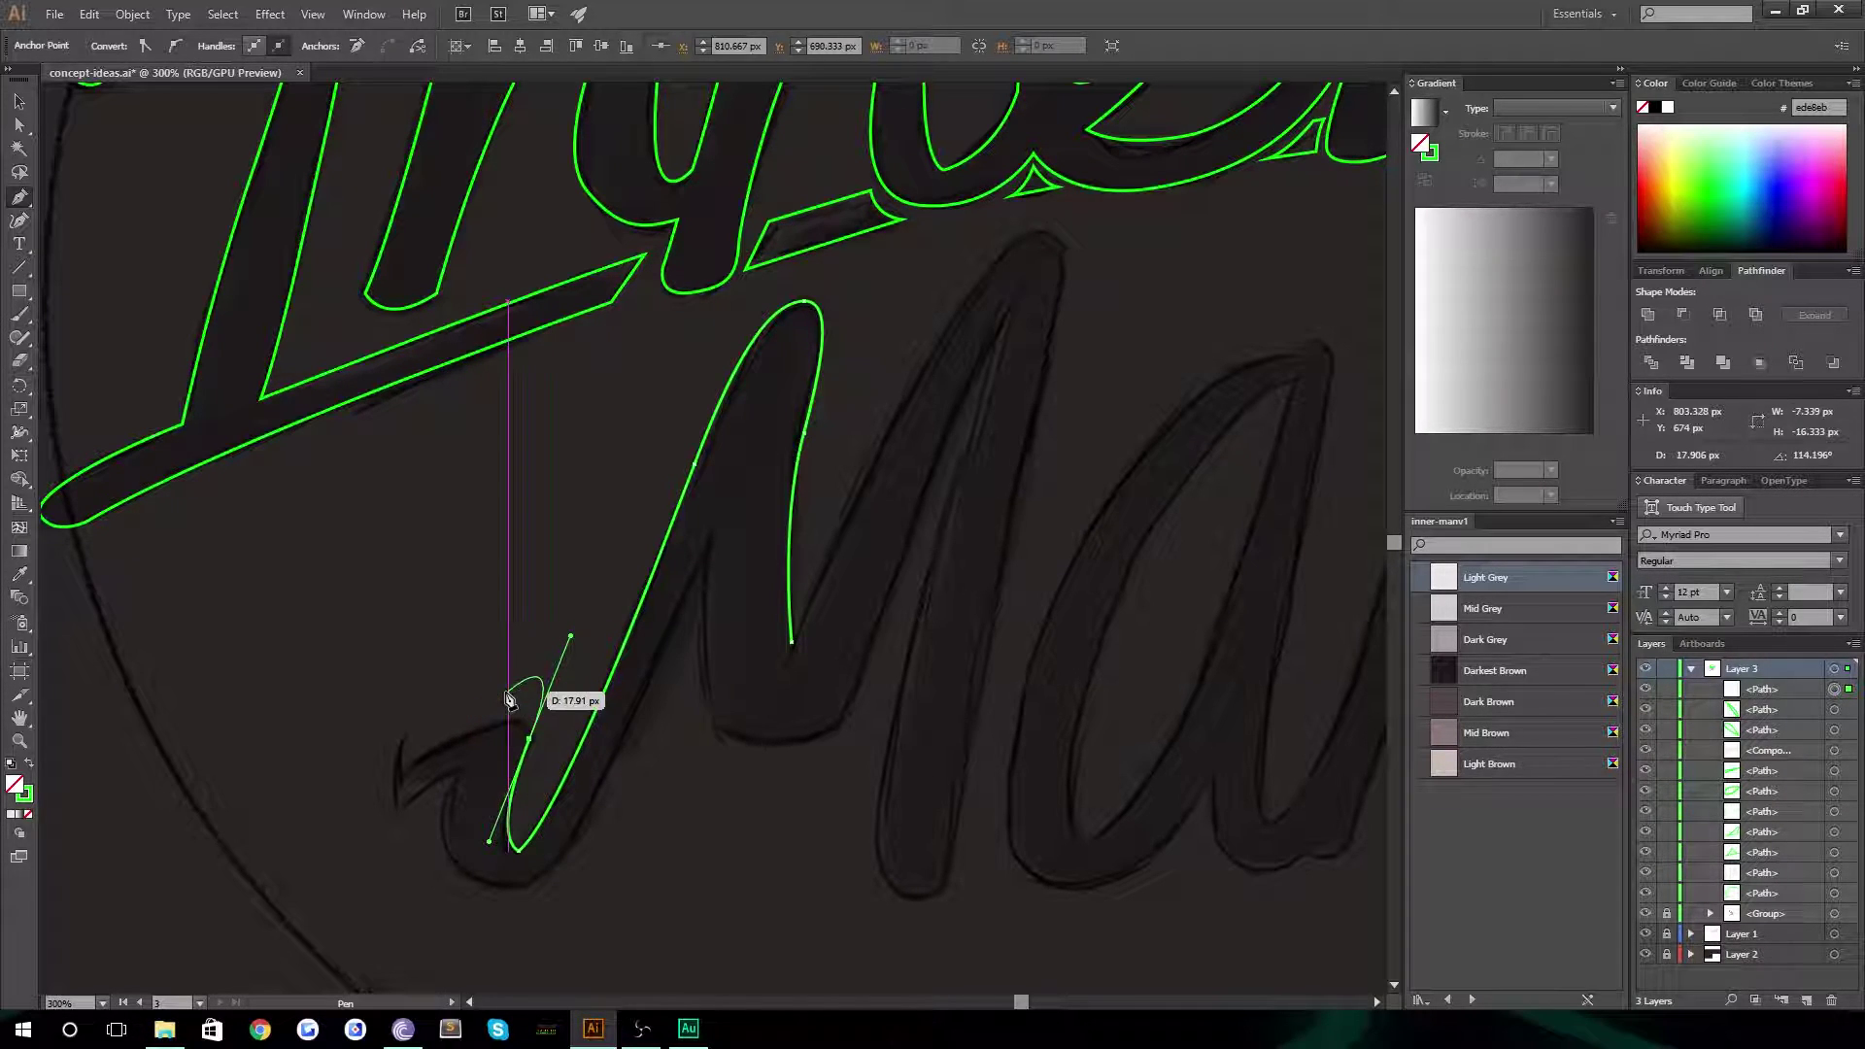
Continue the M outline around the pointed flourish that begins the letter, back to the inner corner of its hook
drag(531, 740, 419, 852)
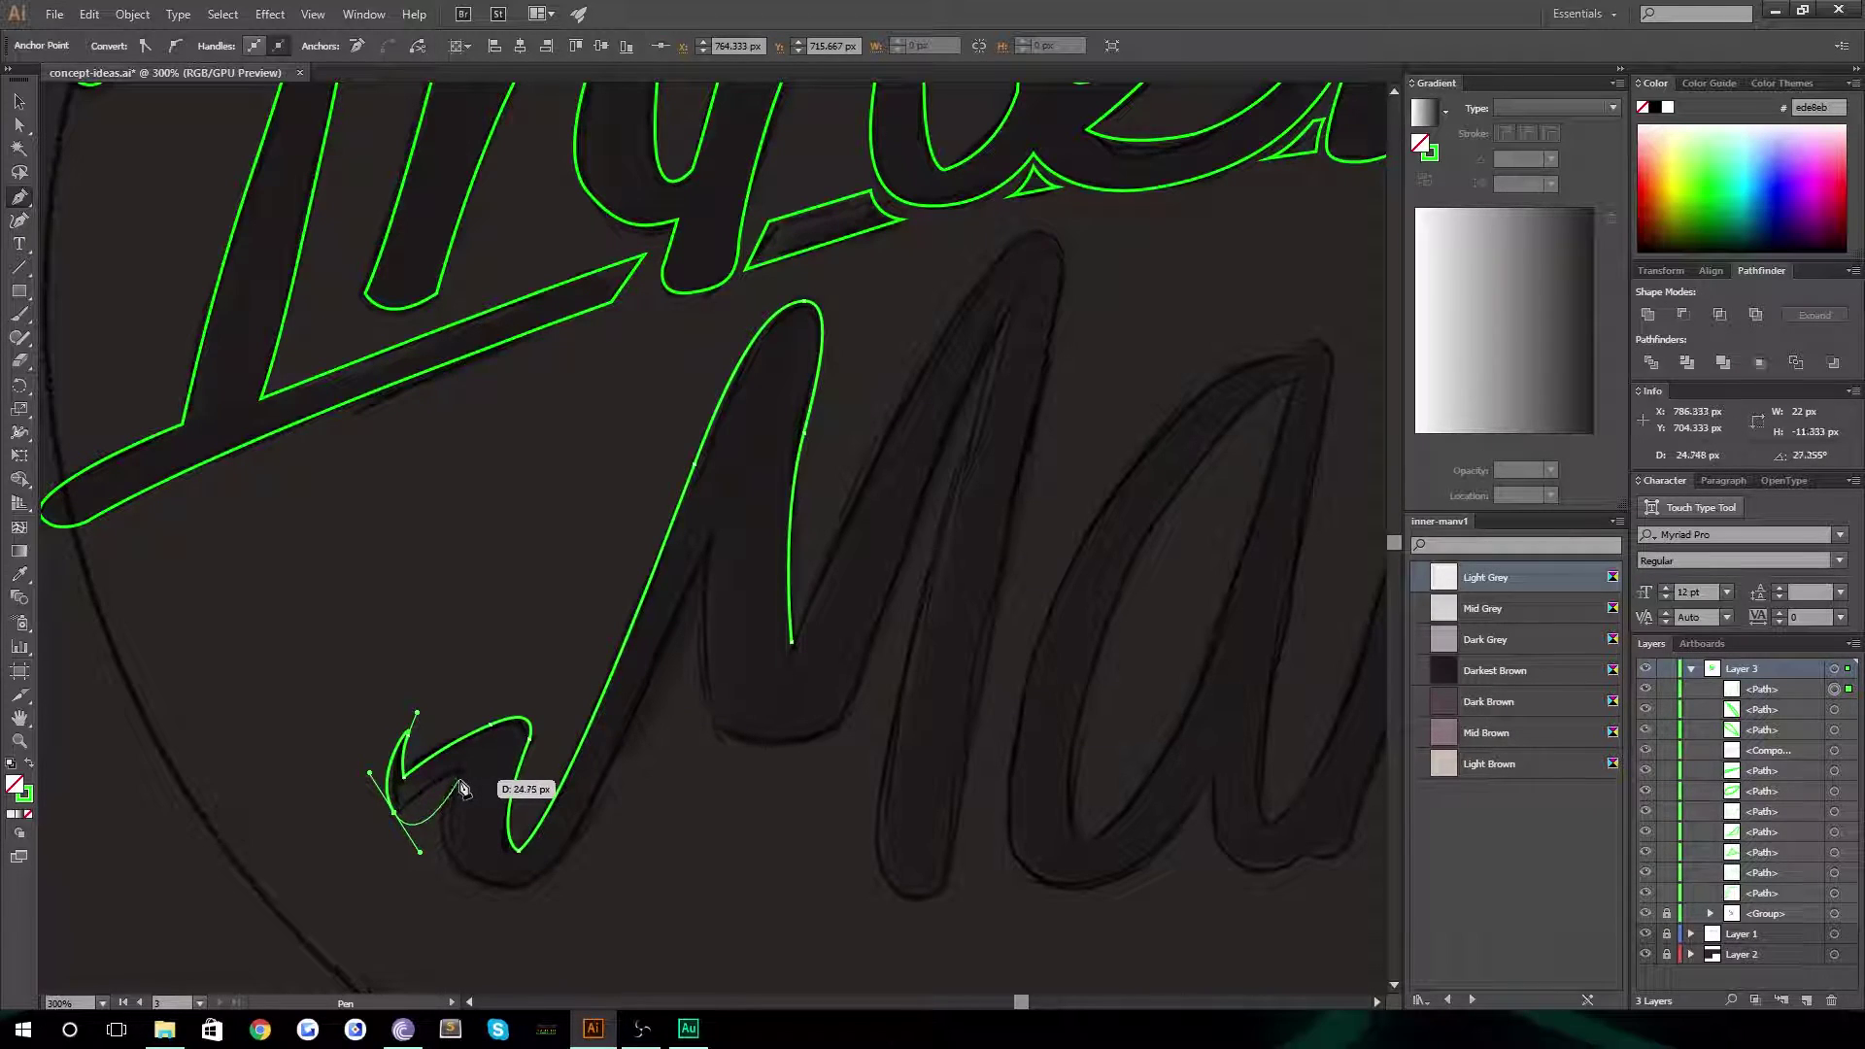
click(417, 805)
mouse_move(482, 767)
mouse_down()
mouse_move(459, 777)
mouse_move(505, 755)
mouse_up()
key(ctrl+z)
drag(420, 931, 446, 812)
key(Escape)
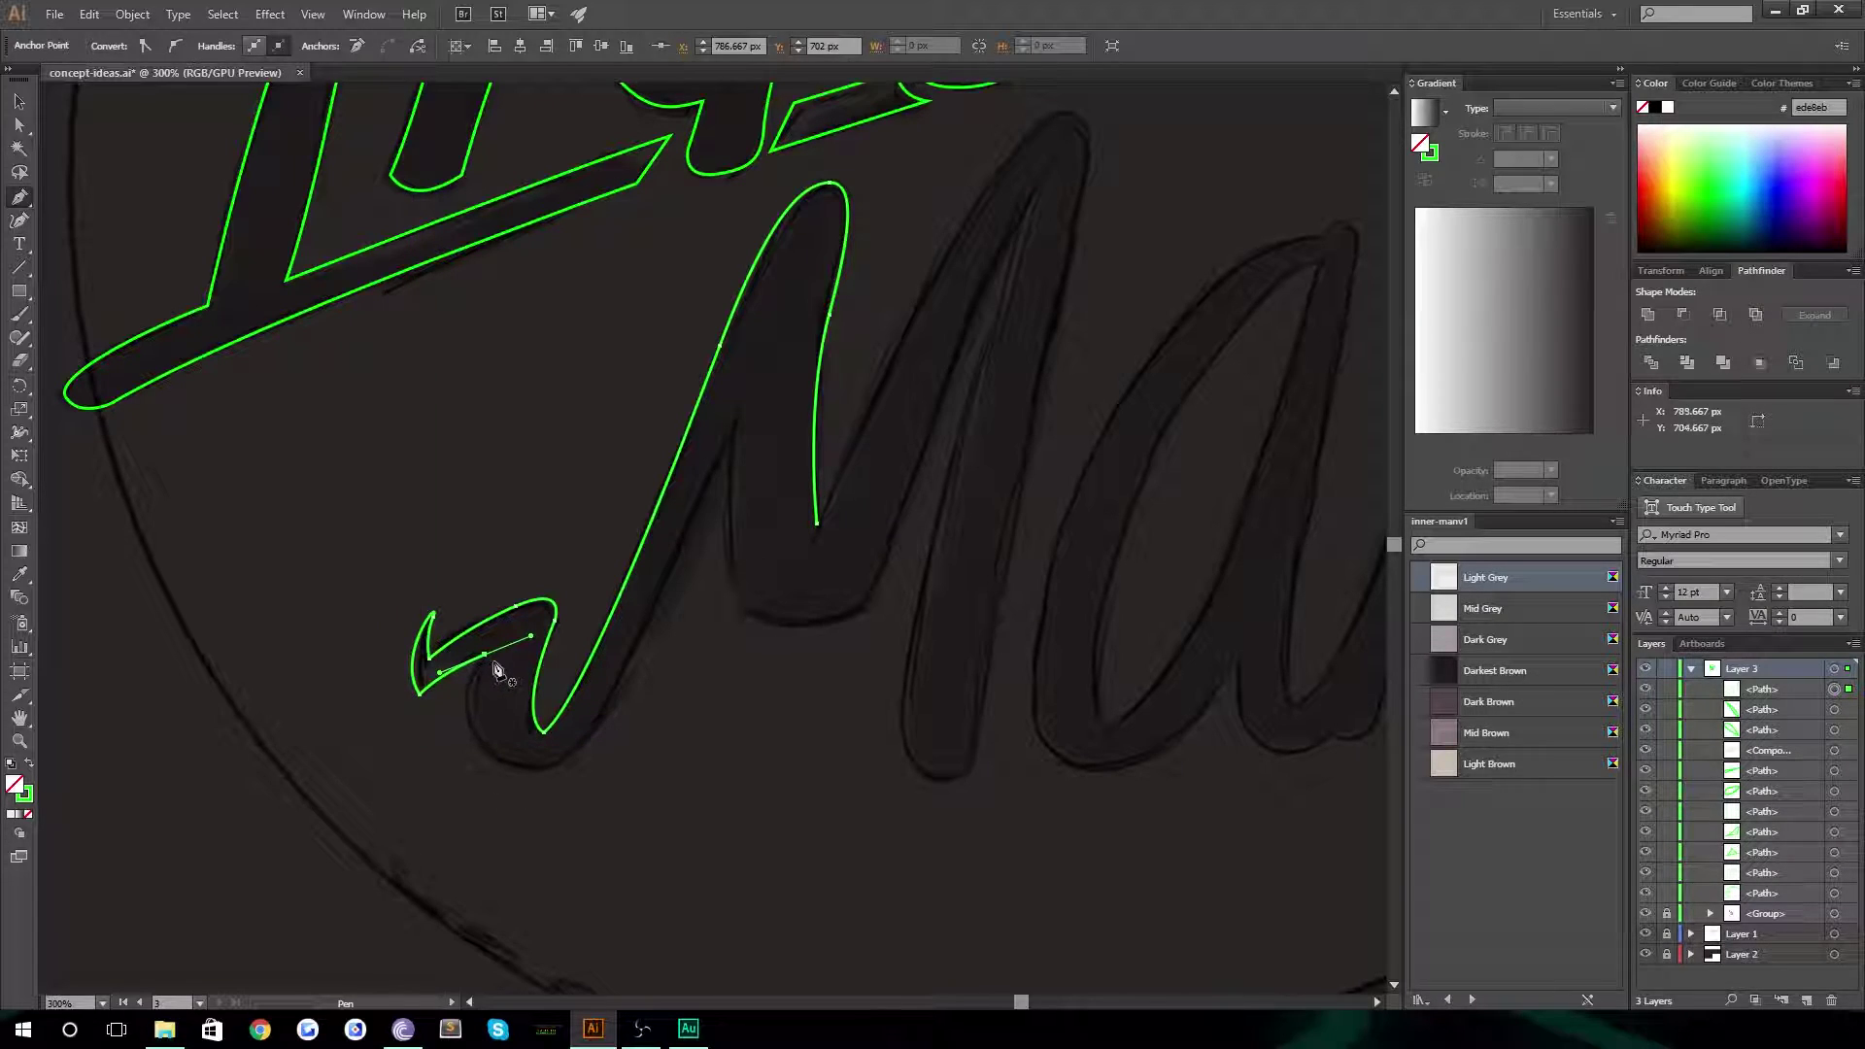
click(485, 656)
Trace the underside of the M's hook and up the diagonal stroke to a sharp corner at the notch
drag(543, 768, 667, 771)
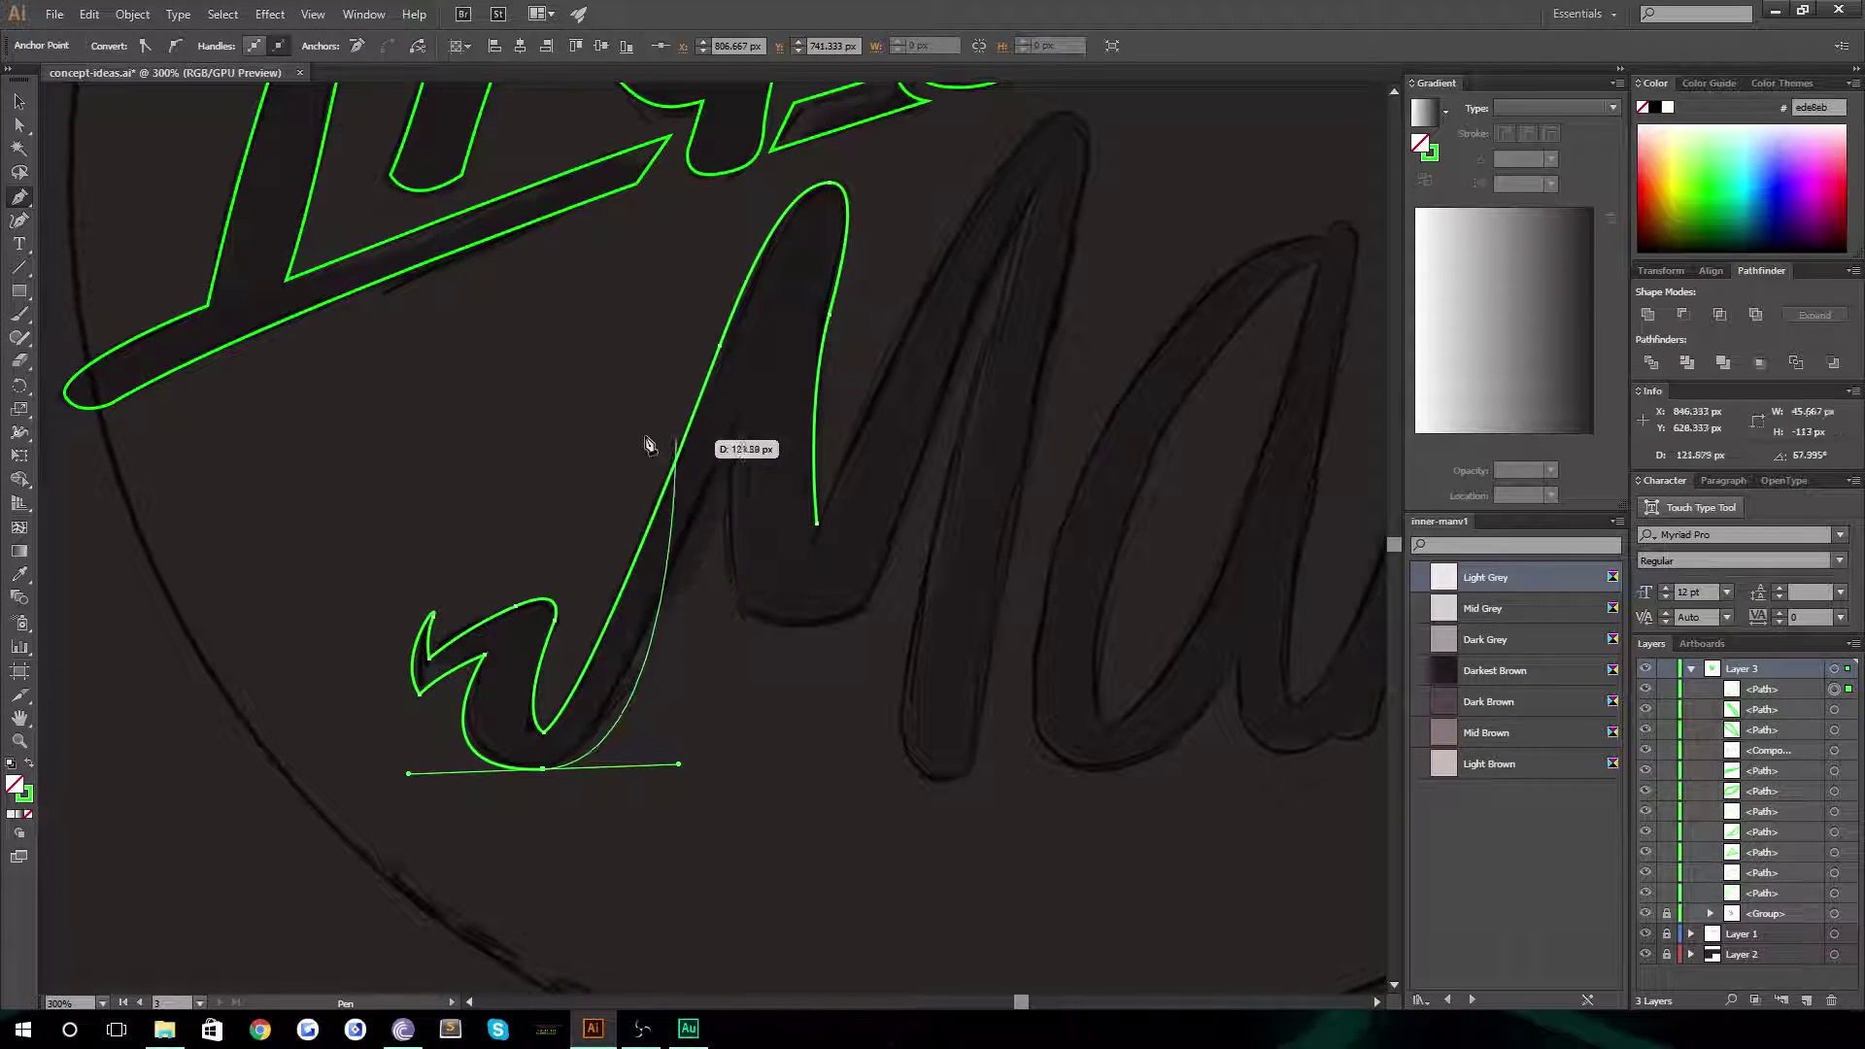
click(543, 772)
drag(733, 423, 875, 192)
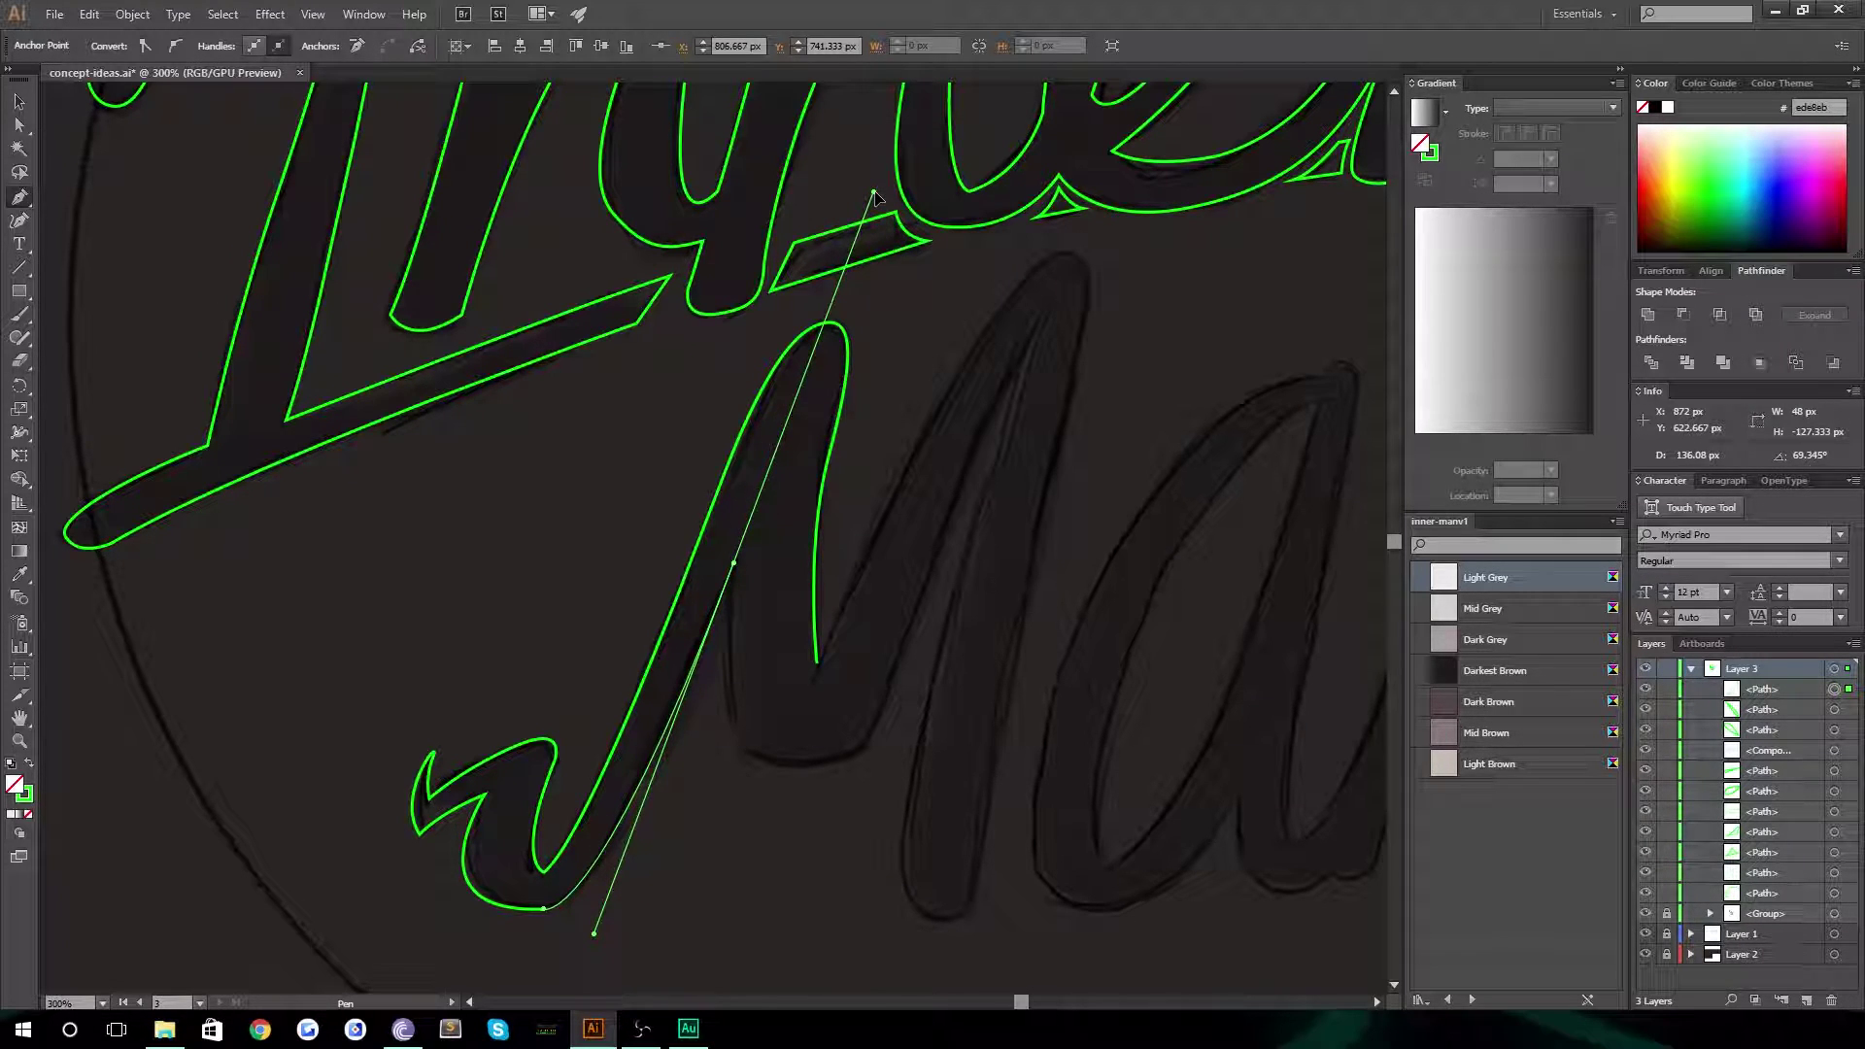
click(735, 565)
Trace around the rounded base of the M's middle stroke and up to the apex of the narrow inner gap
drag(741, 746, 772, 775)
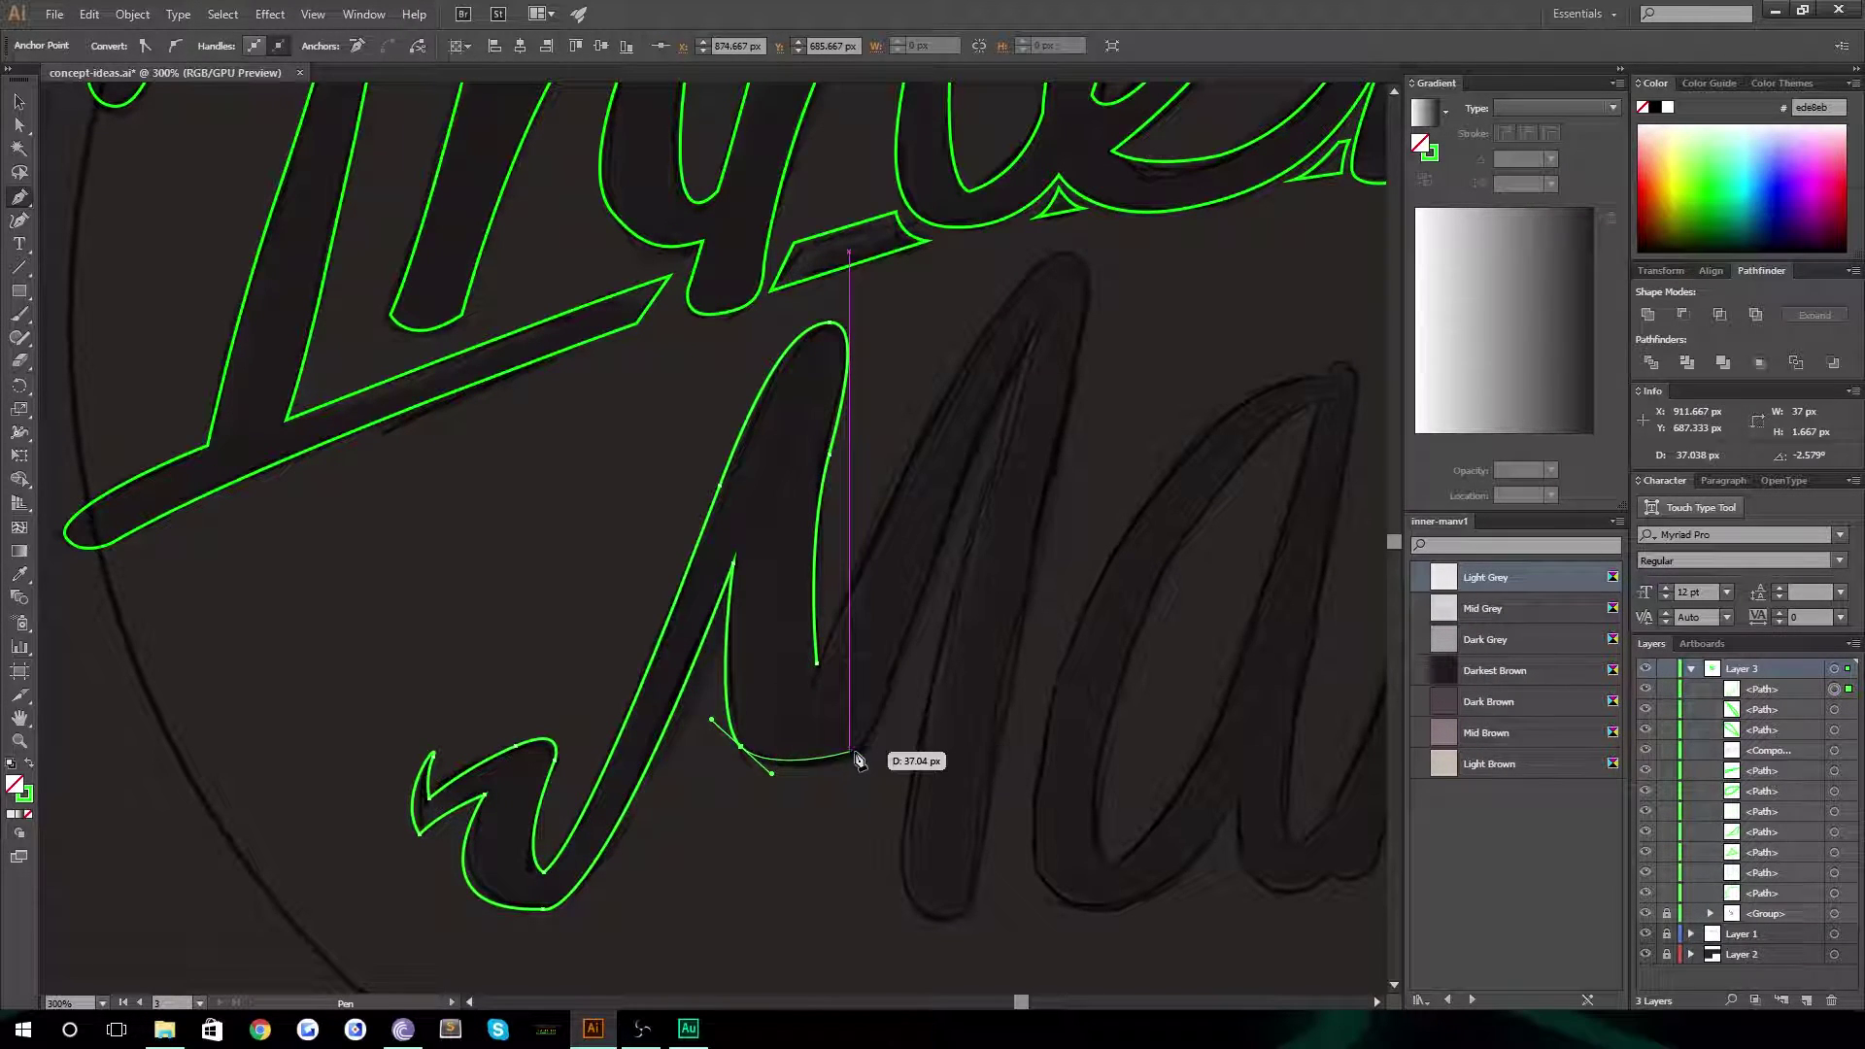
drag(891, 730, 890, 728)
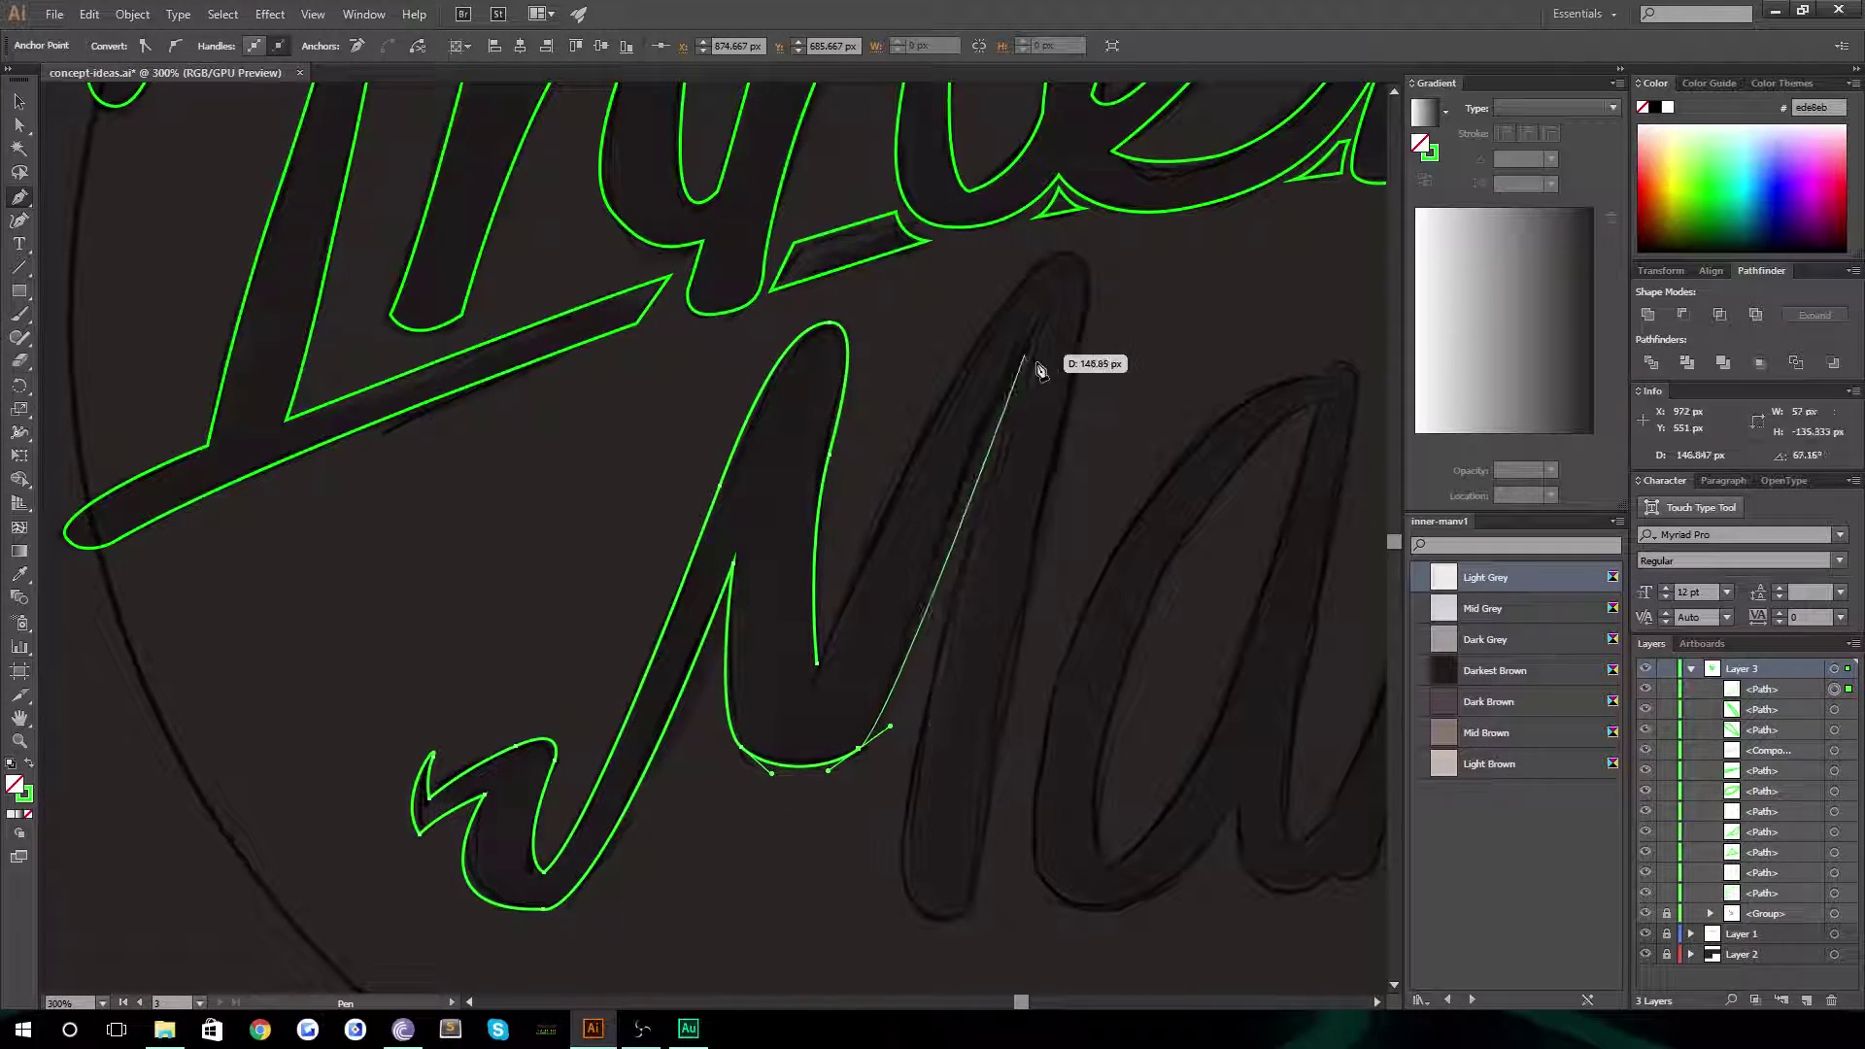
click(859, 748)
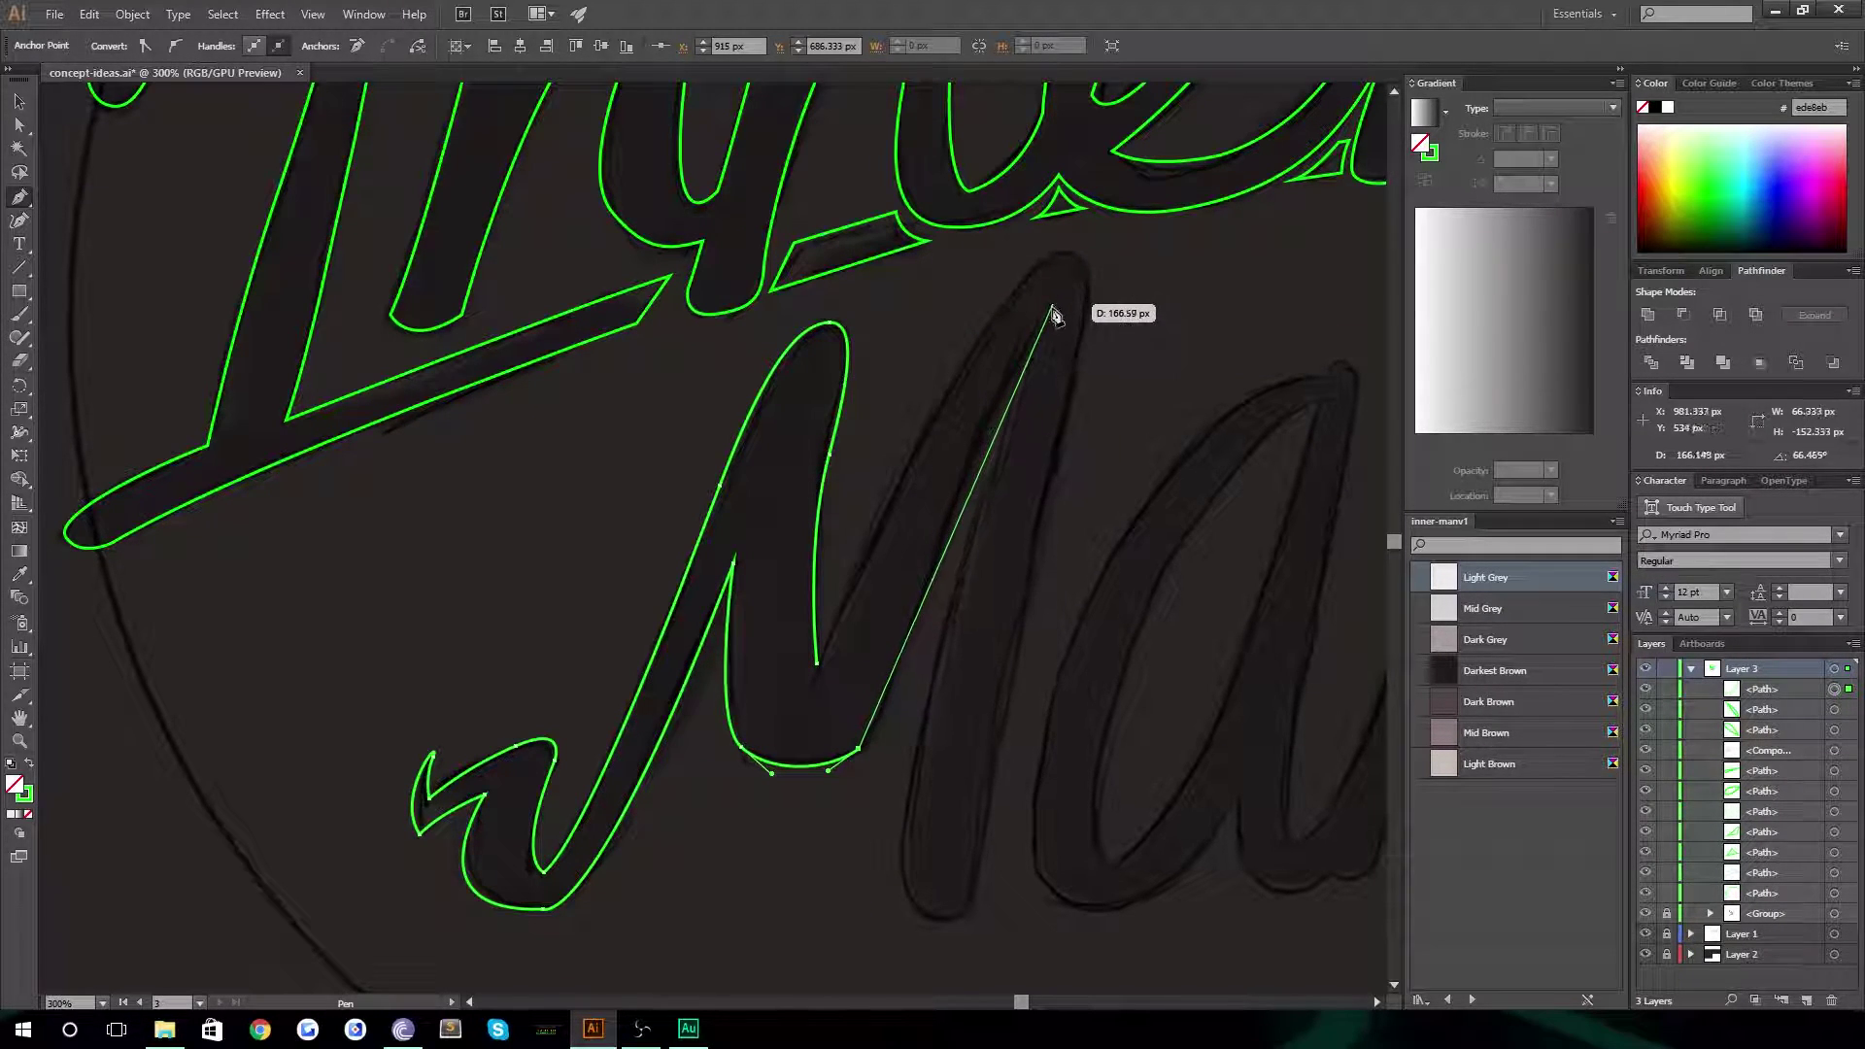
drag(1049, 306, 1125, 216)
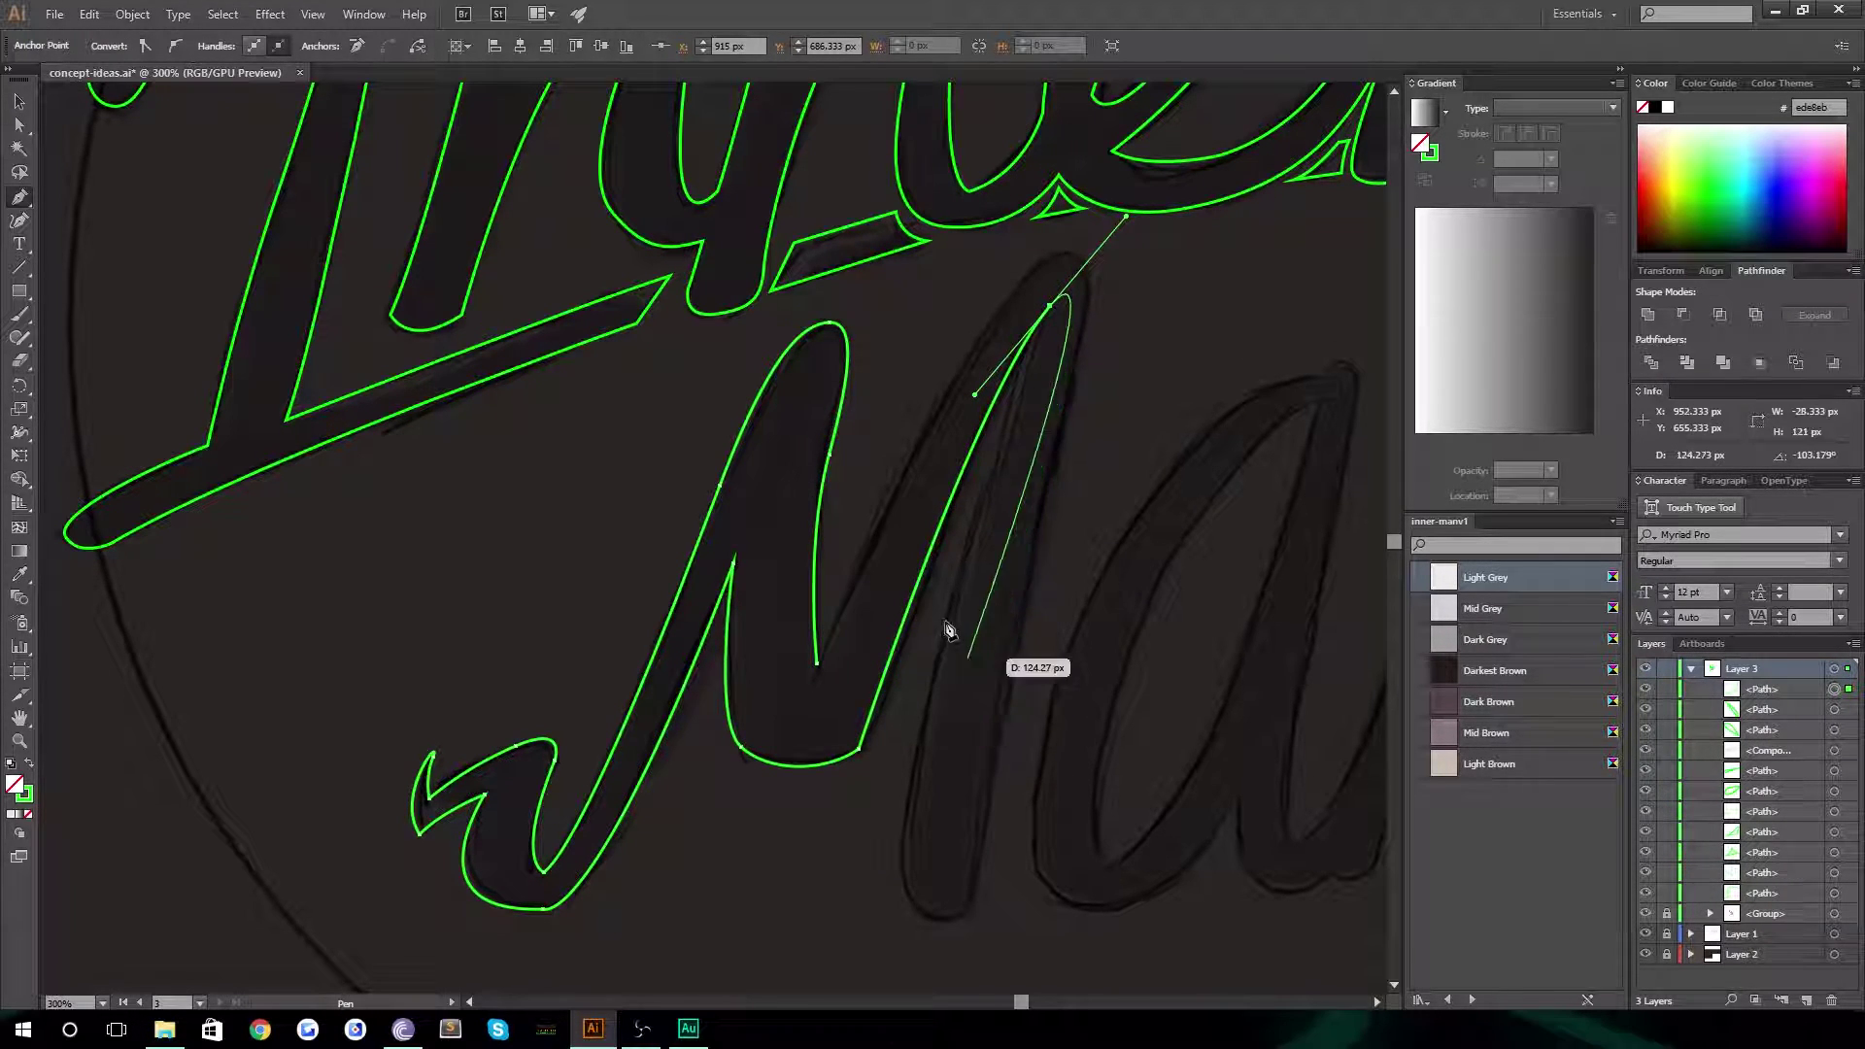
click(1051, 307)
Trace down the inner edge of the M's last leg and around its rounded foot
drag(1051, 309, 902, 839)
drag(902, 839, 872, 950)
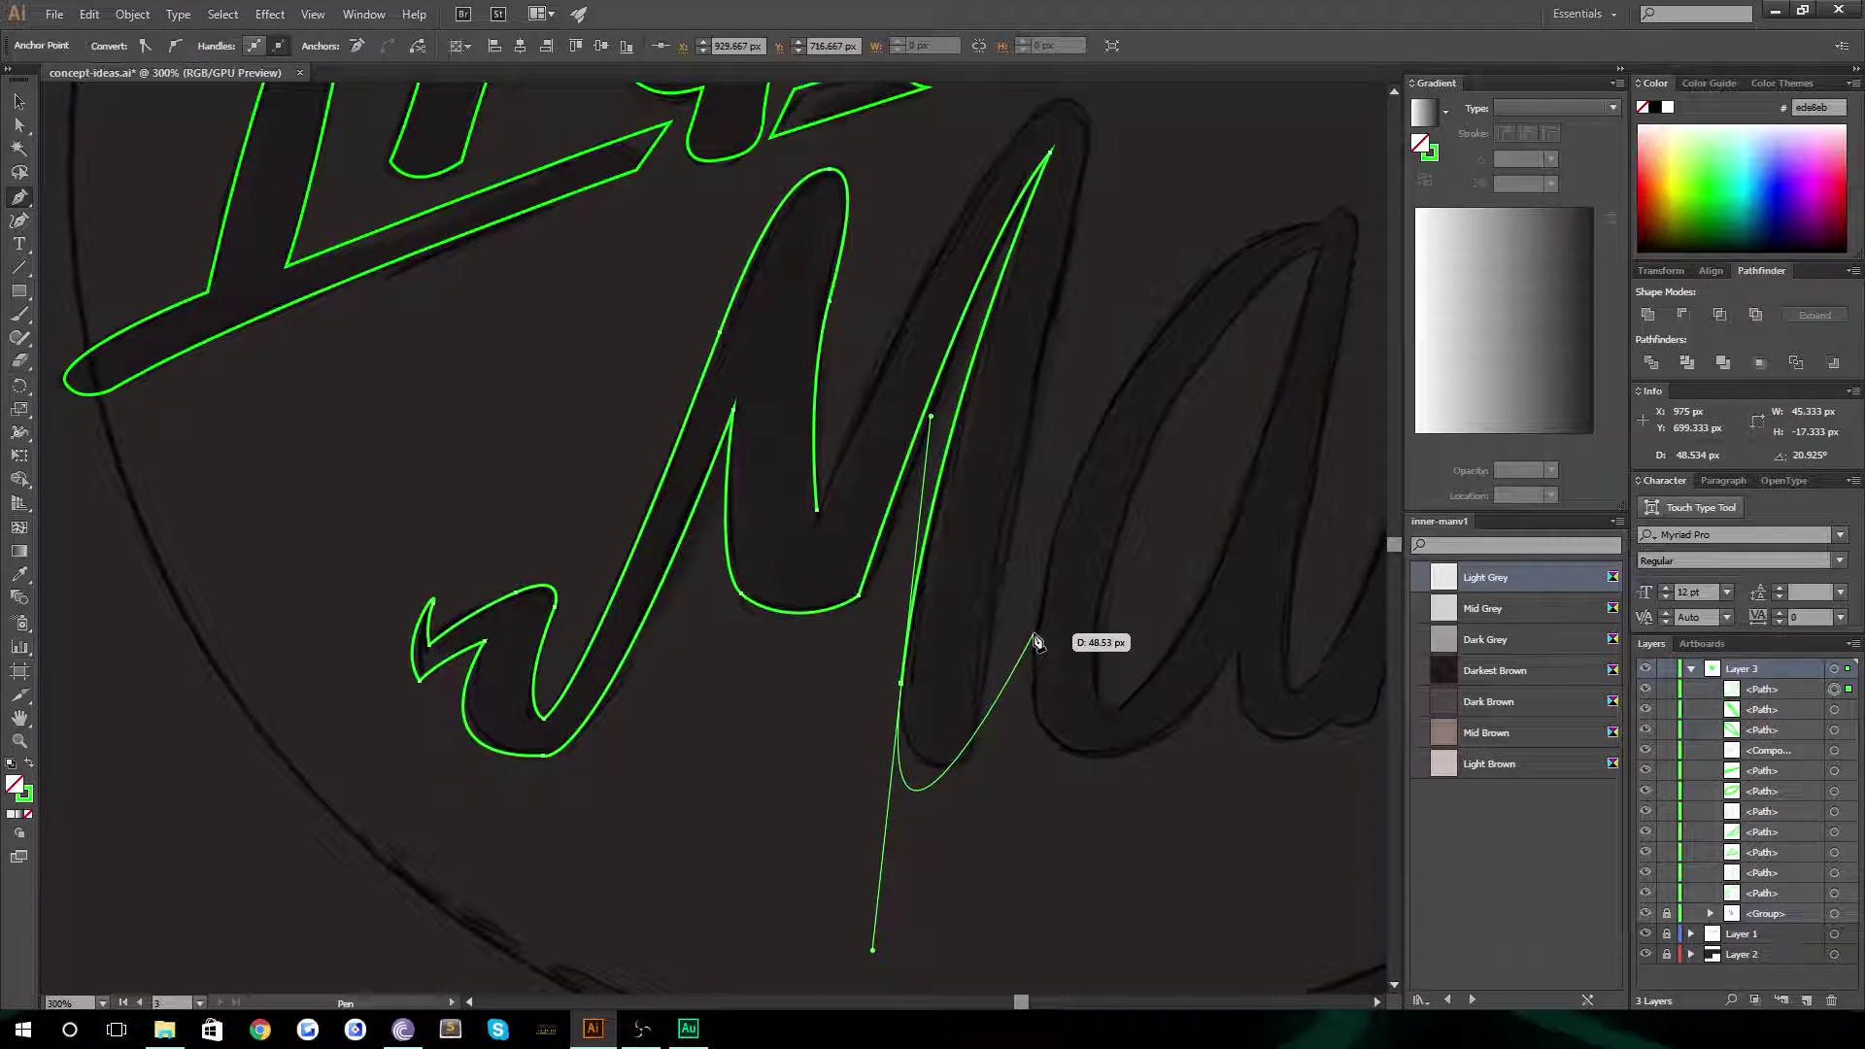
click(901, 685)
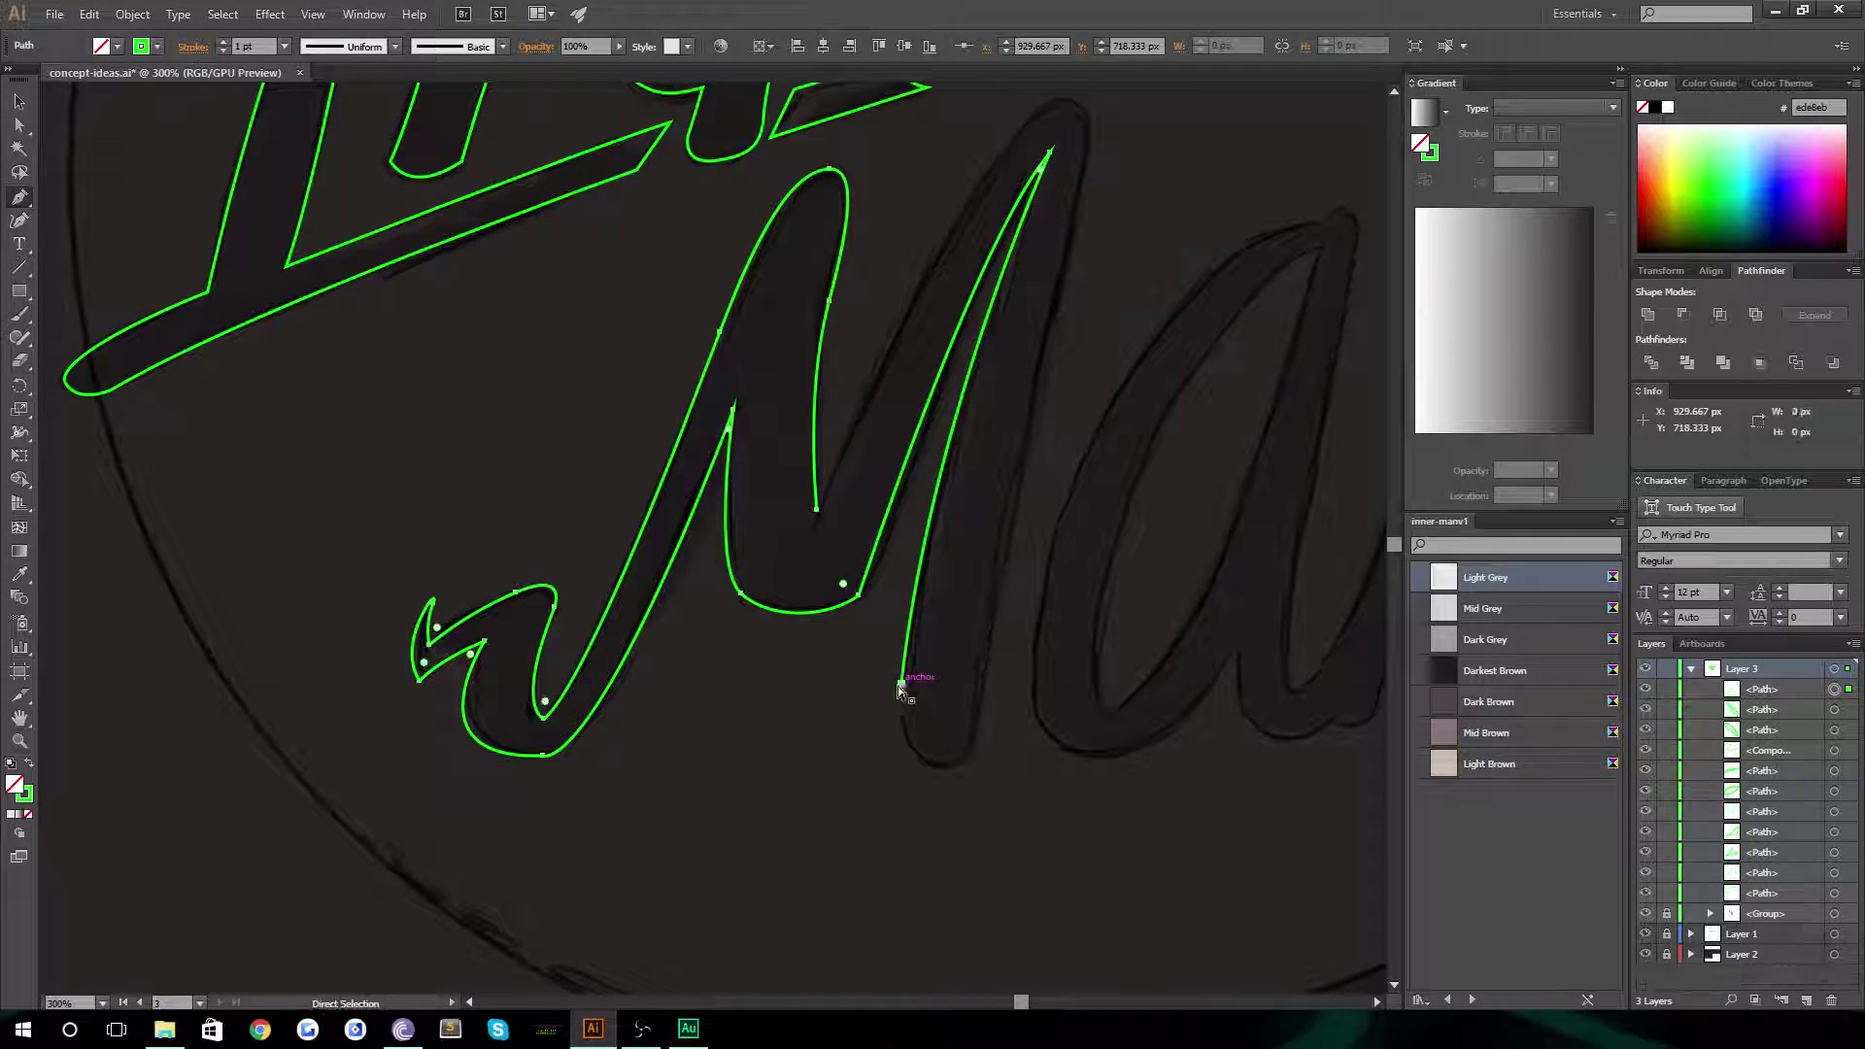
drag(968, 758, 1050, 710)
key(Escape)
click(968, 757)
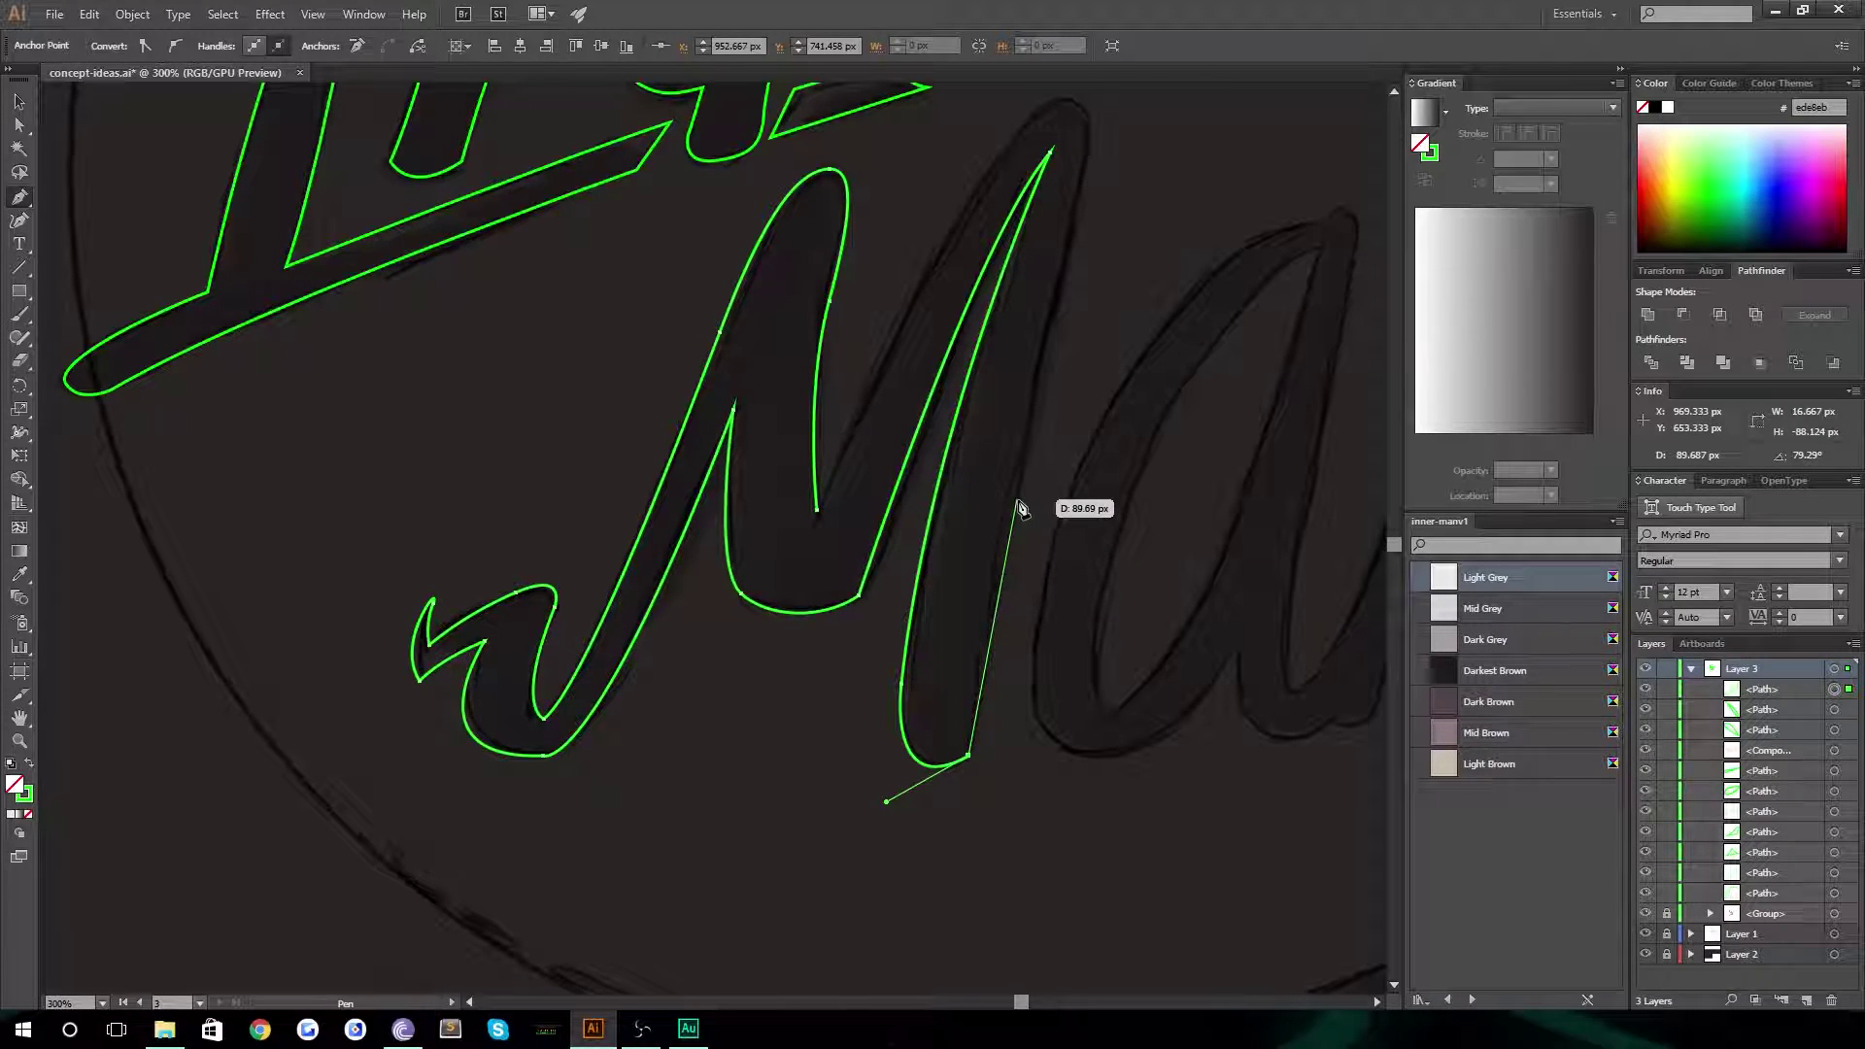
Trace up the M's outer edge and over the second peak, closing the outline at the central valley
drag(1018, 505, 1046, 266)
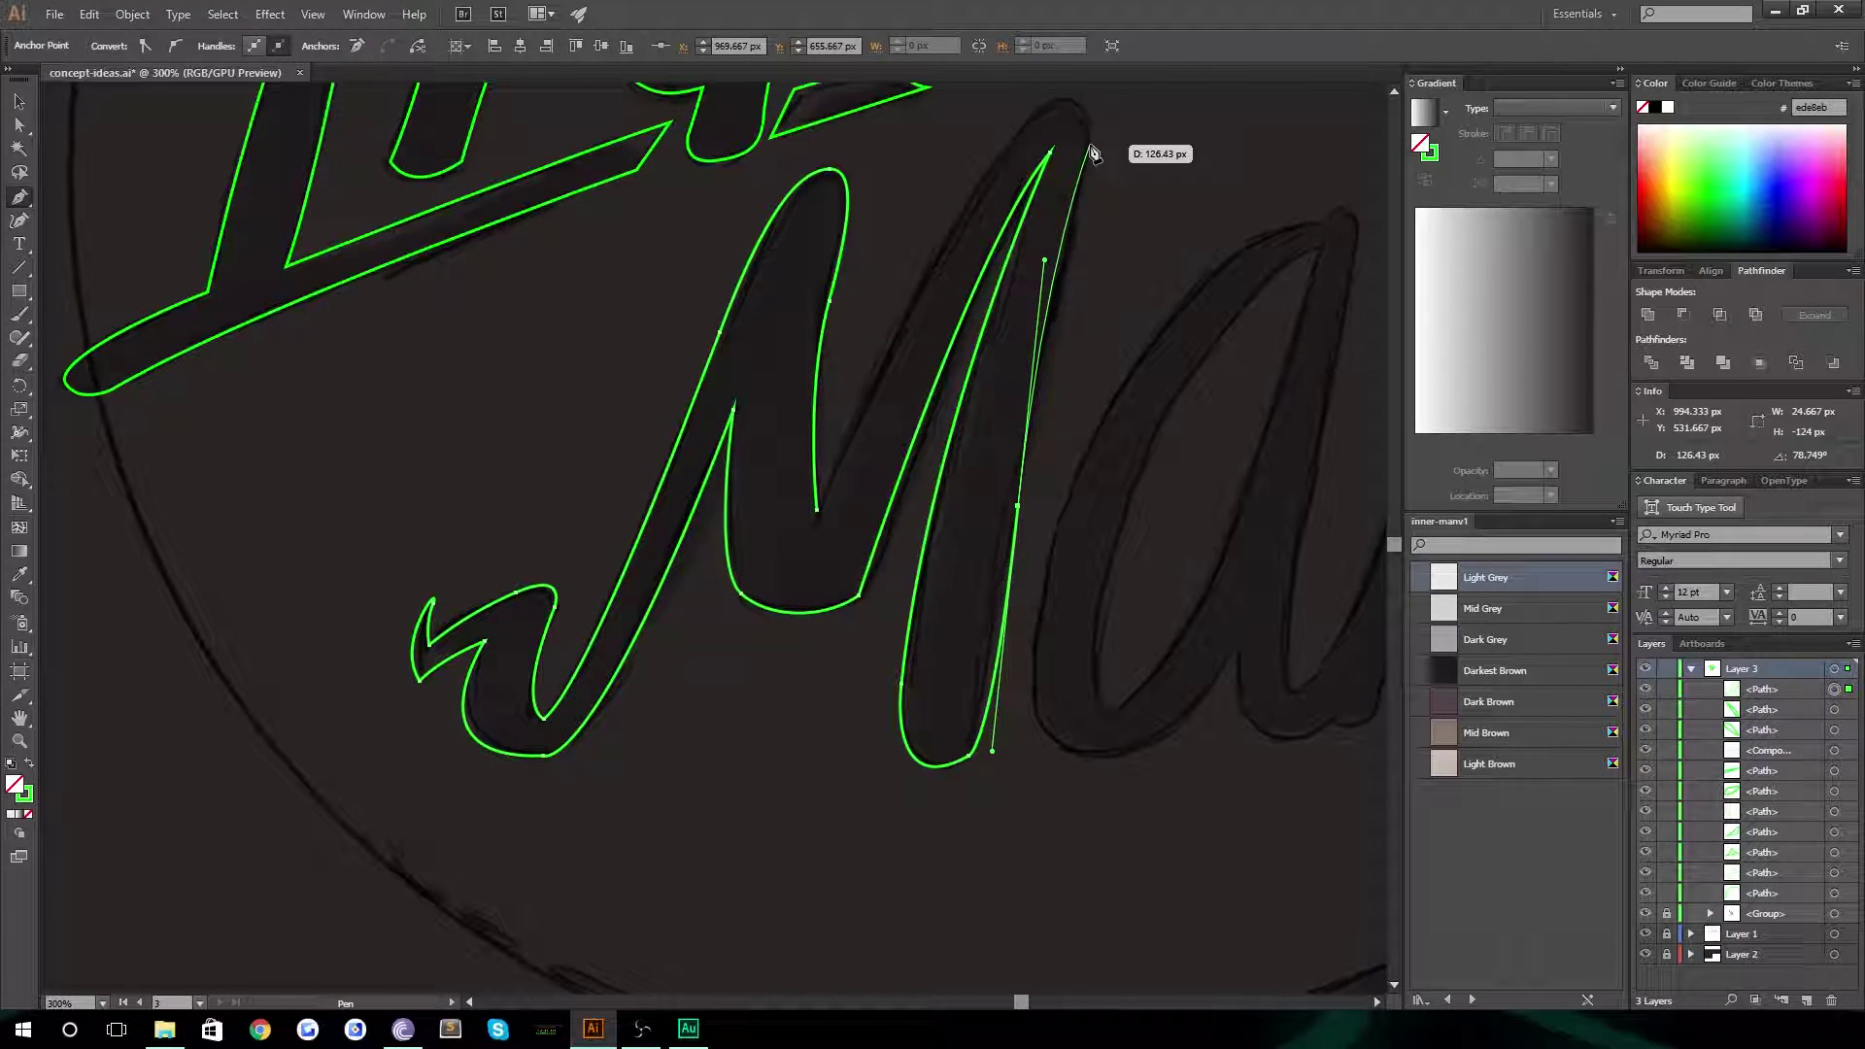
drag(1051, 159, 976, 330)
mouse_move(980, 261)
mouse_down()
mouse_move(937, 291)
mouse_move(986, 283)
mouse_move(914, 288)
mouse_up()
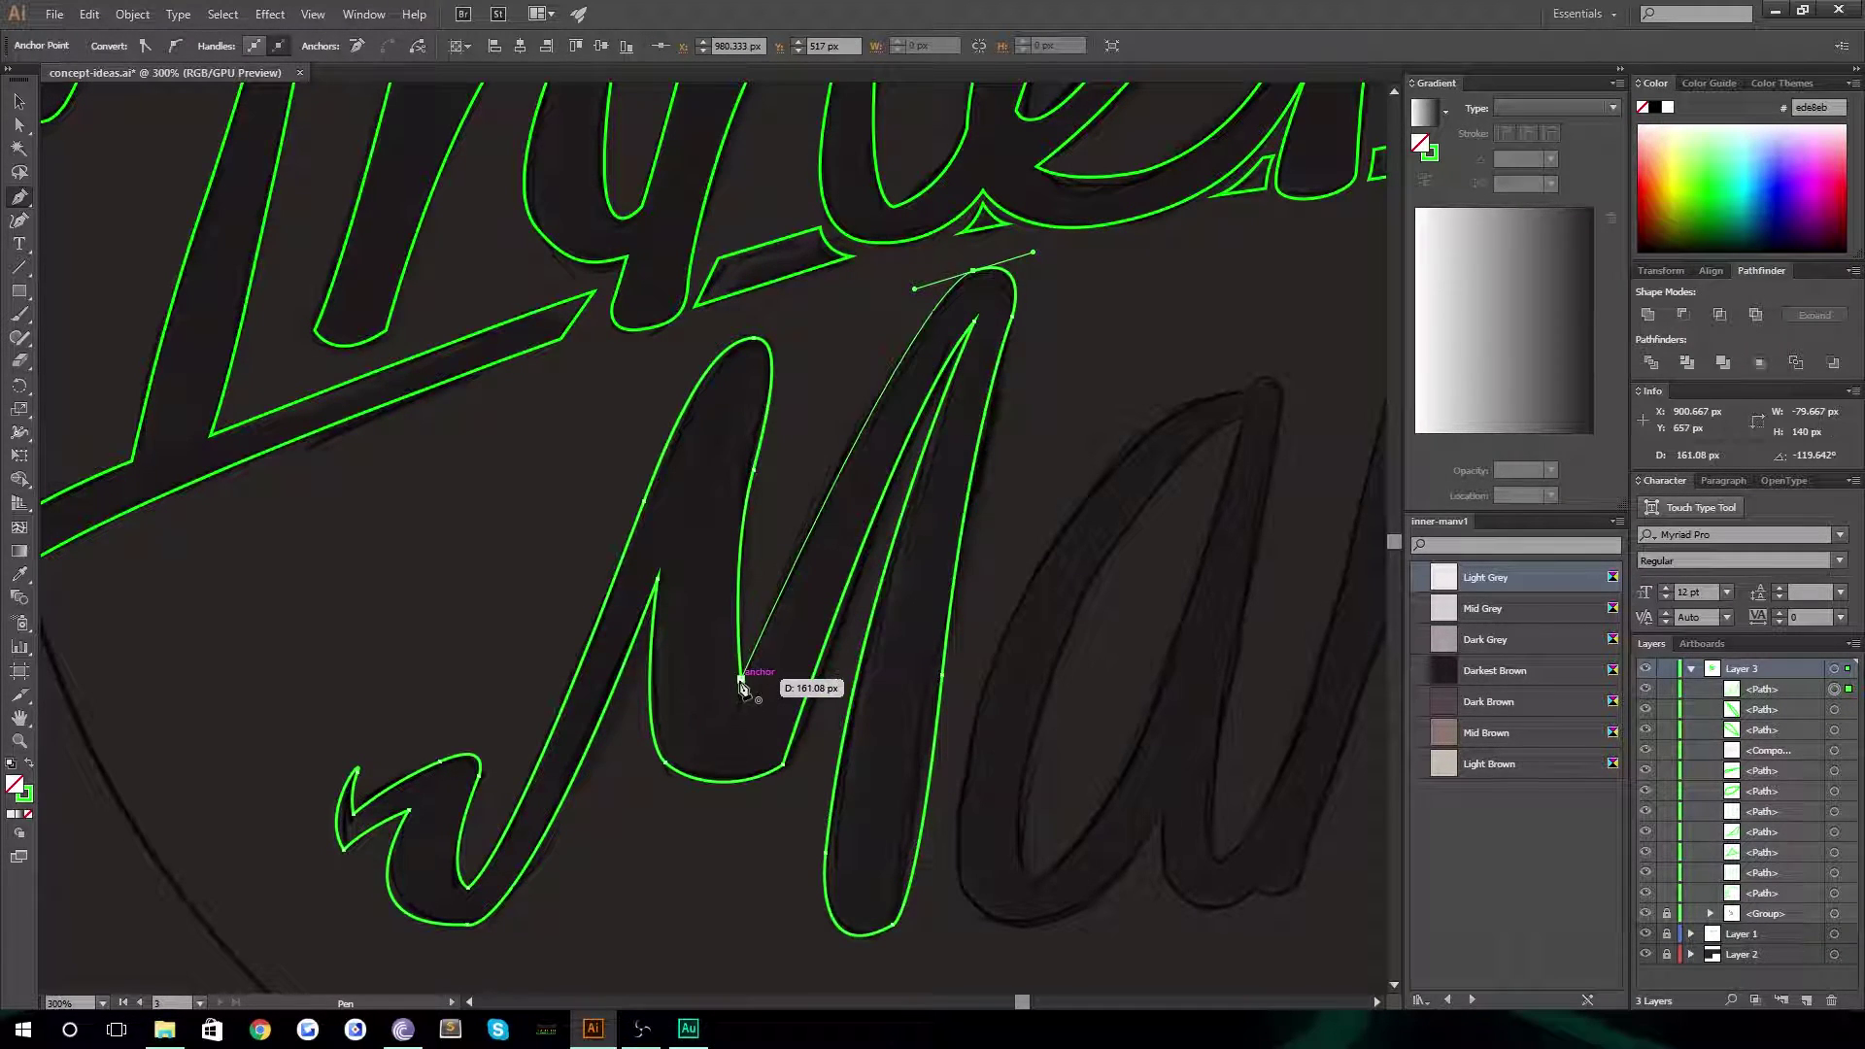
drag(741, 677, 704, 818)
Draw a closed looping test shape with the Curvature tool in the empty area beside the M
drag(661, 723, 407, 575)
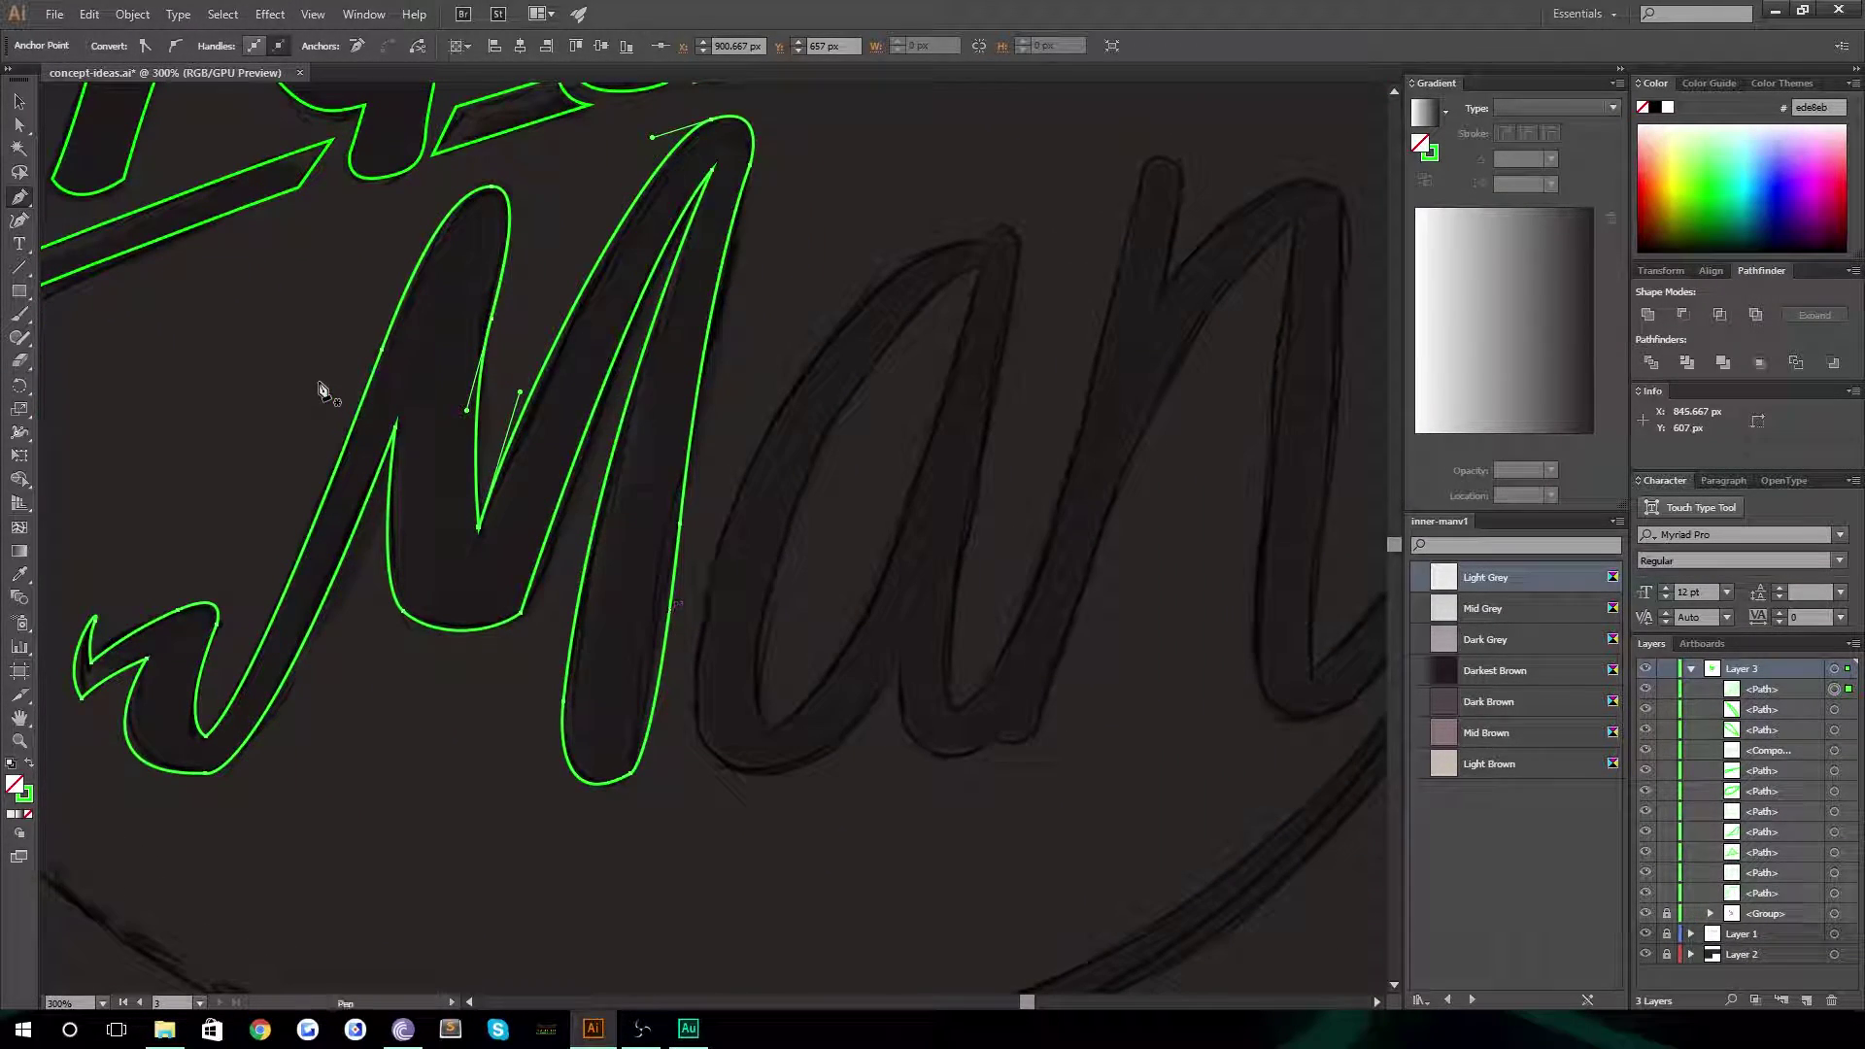
click(19, 220)
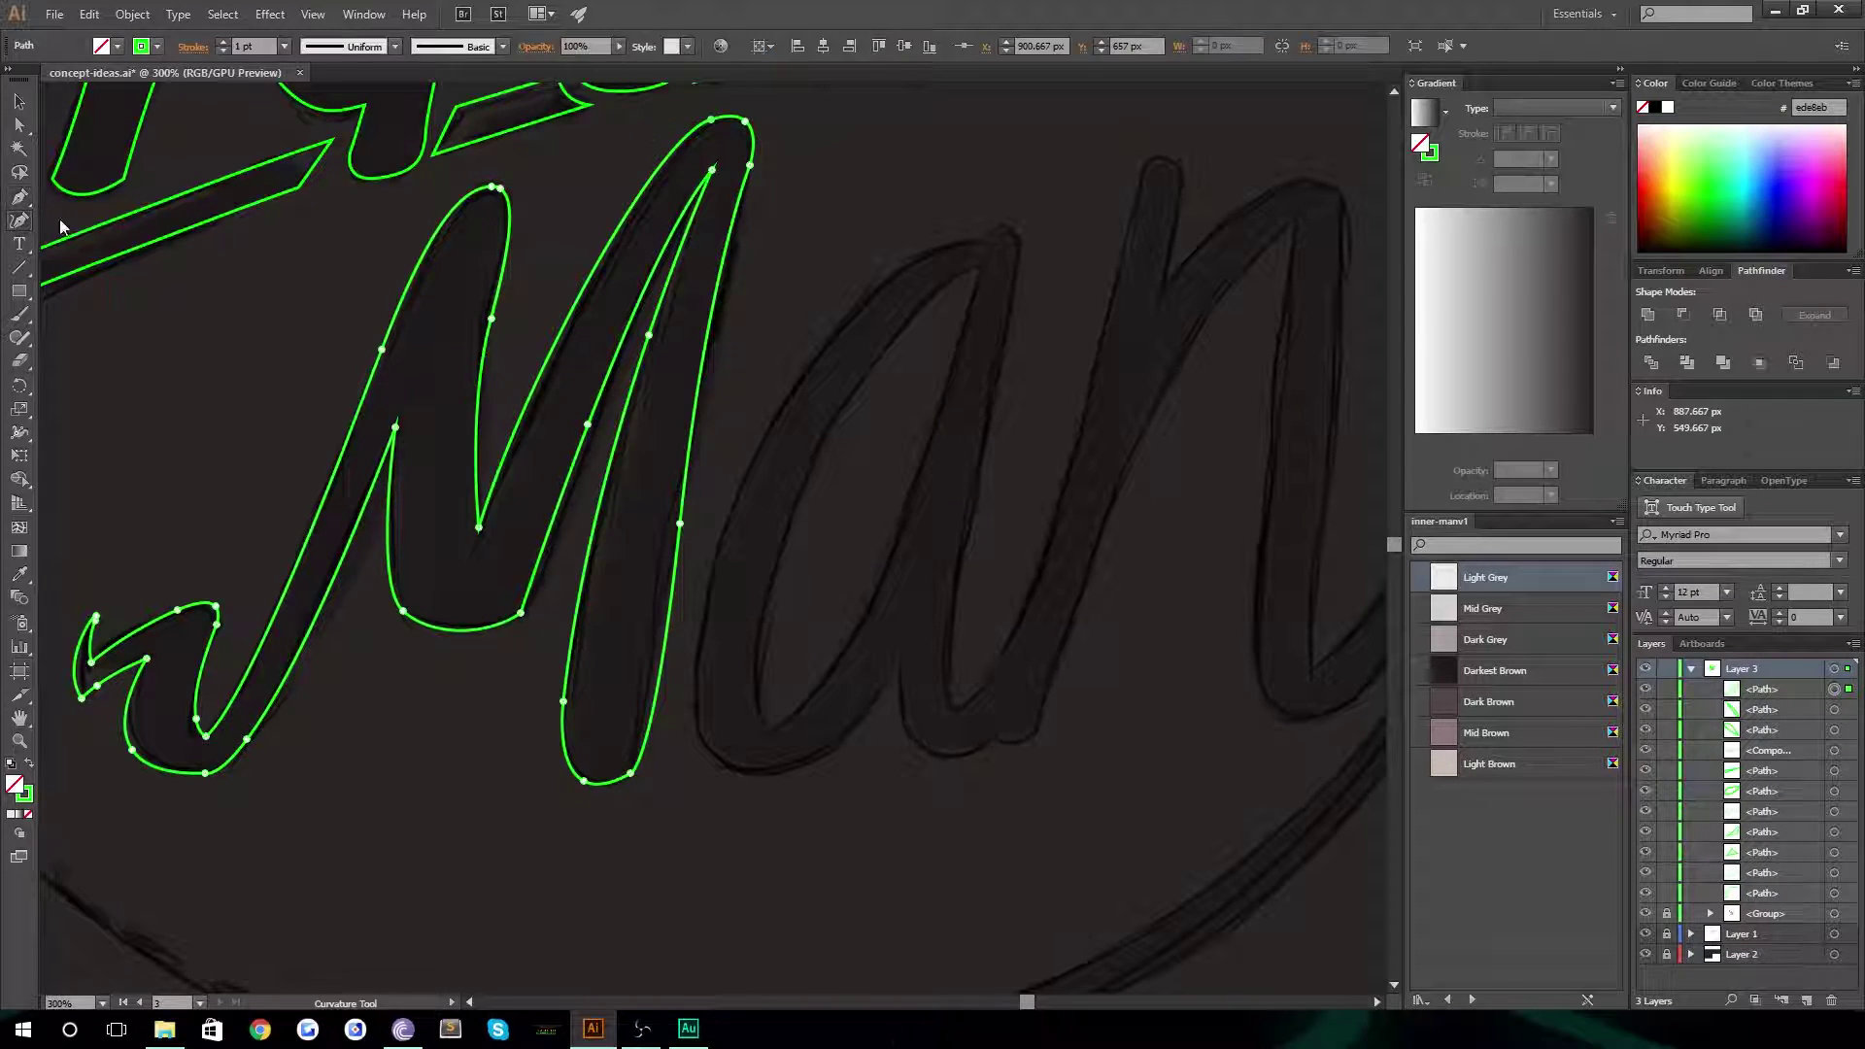
click(273, 391)
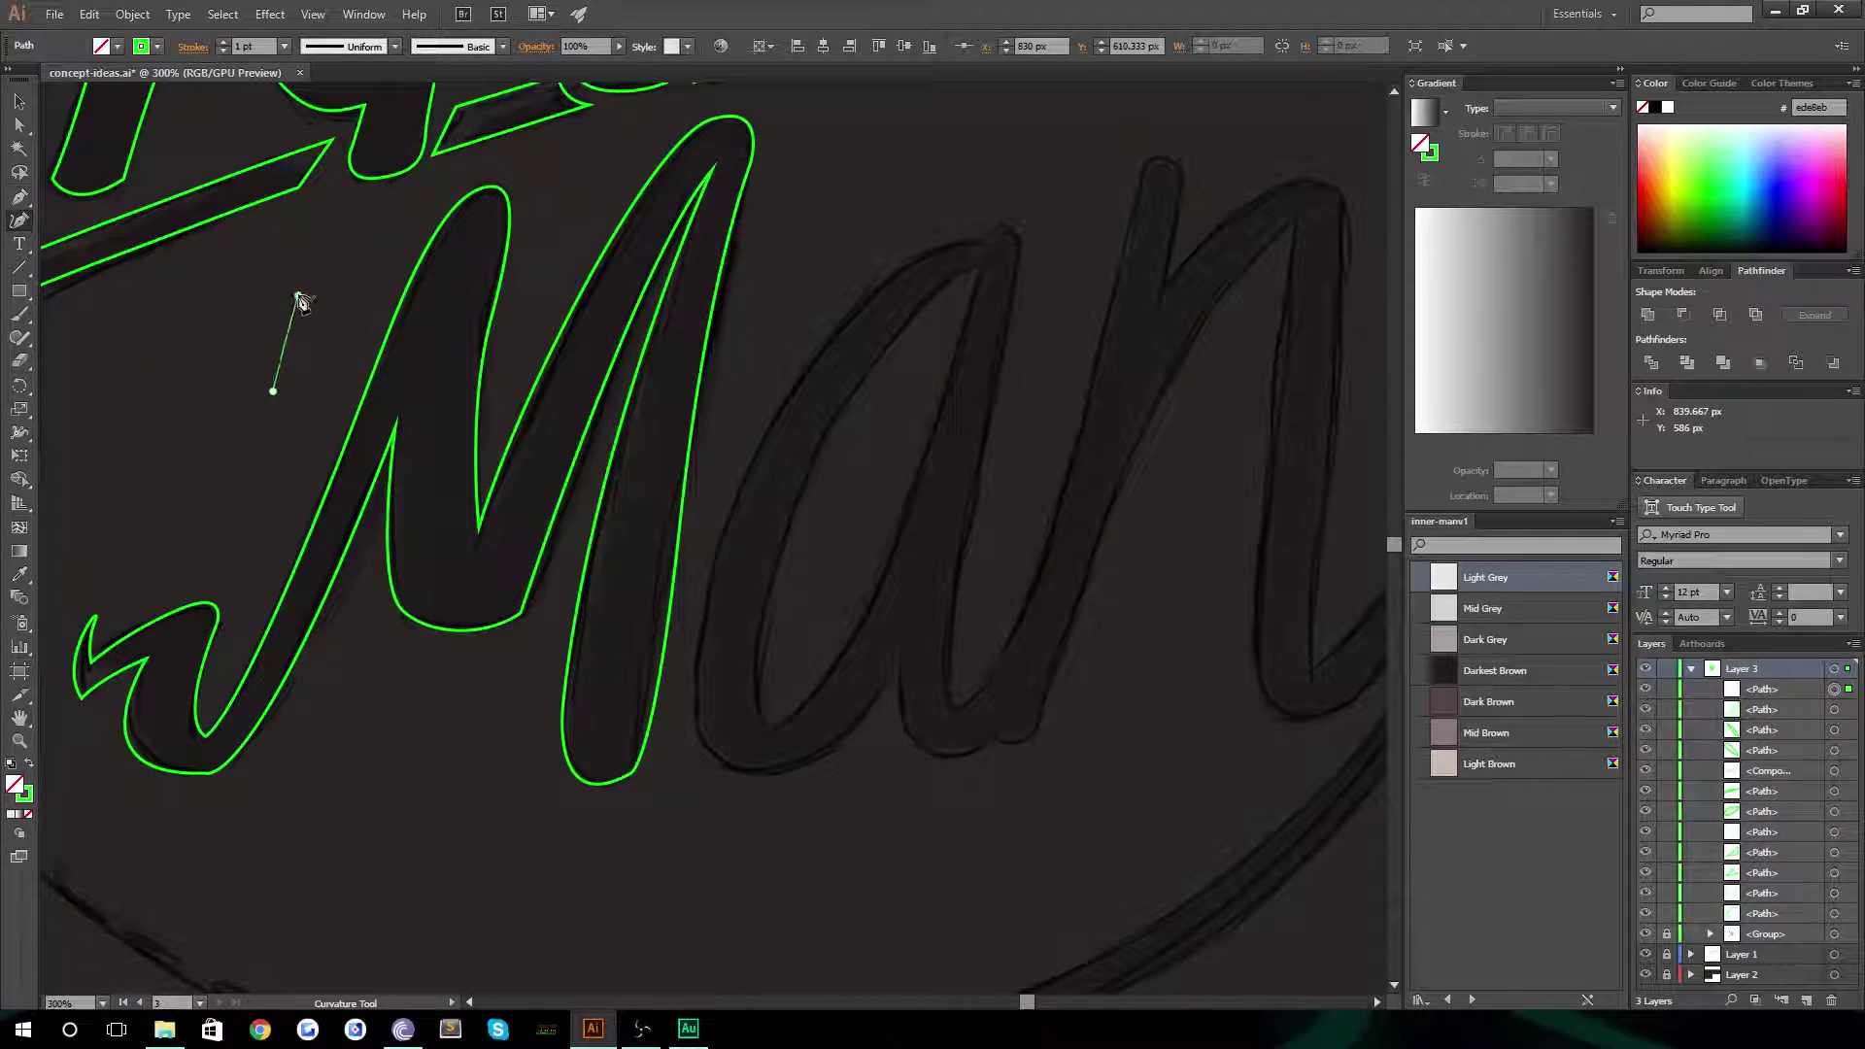
click(238, 264)
click(99, 367)
click(232, 451)
click(361, 308)
click(191, 318)
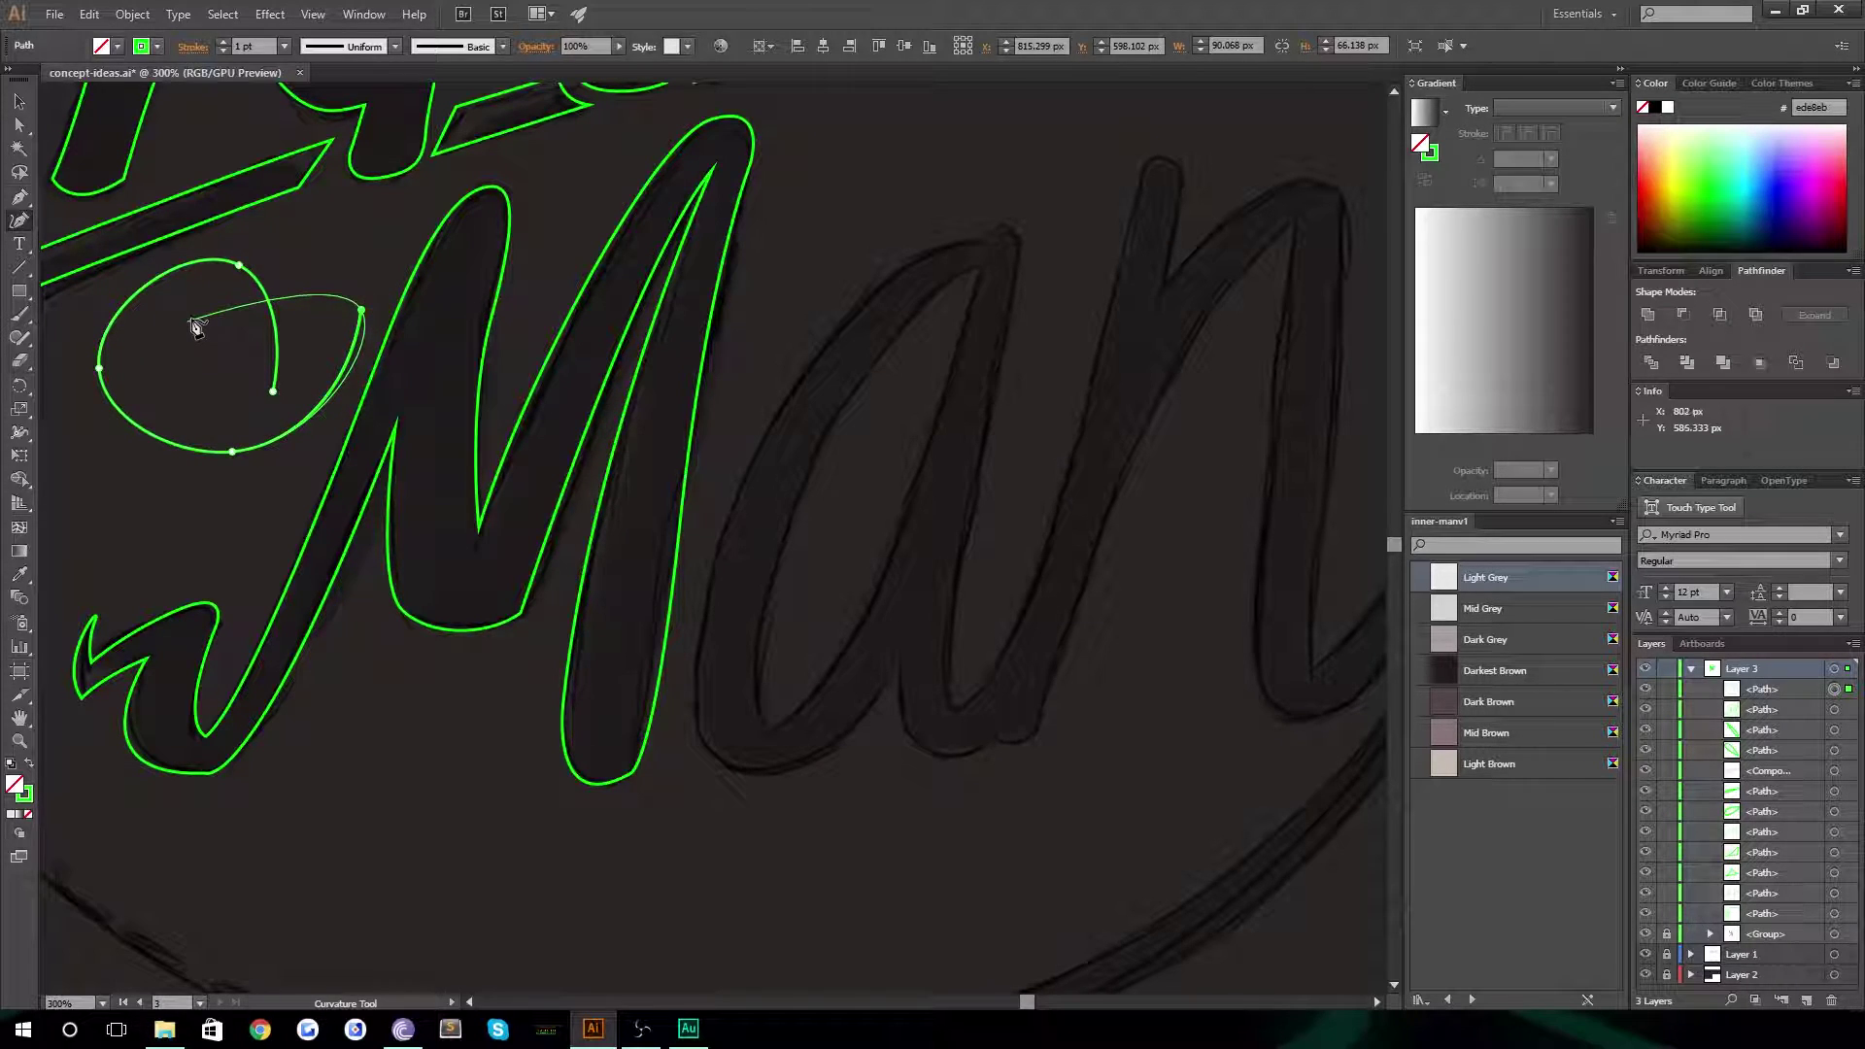
click(273, 391)
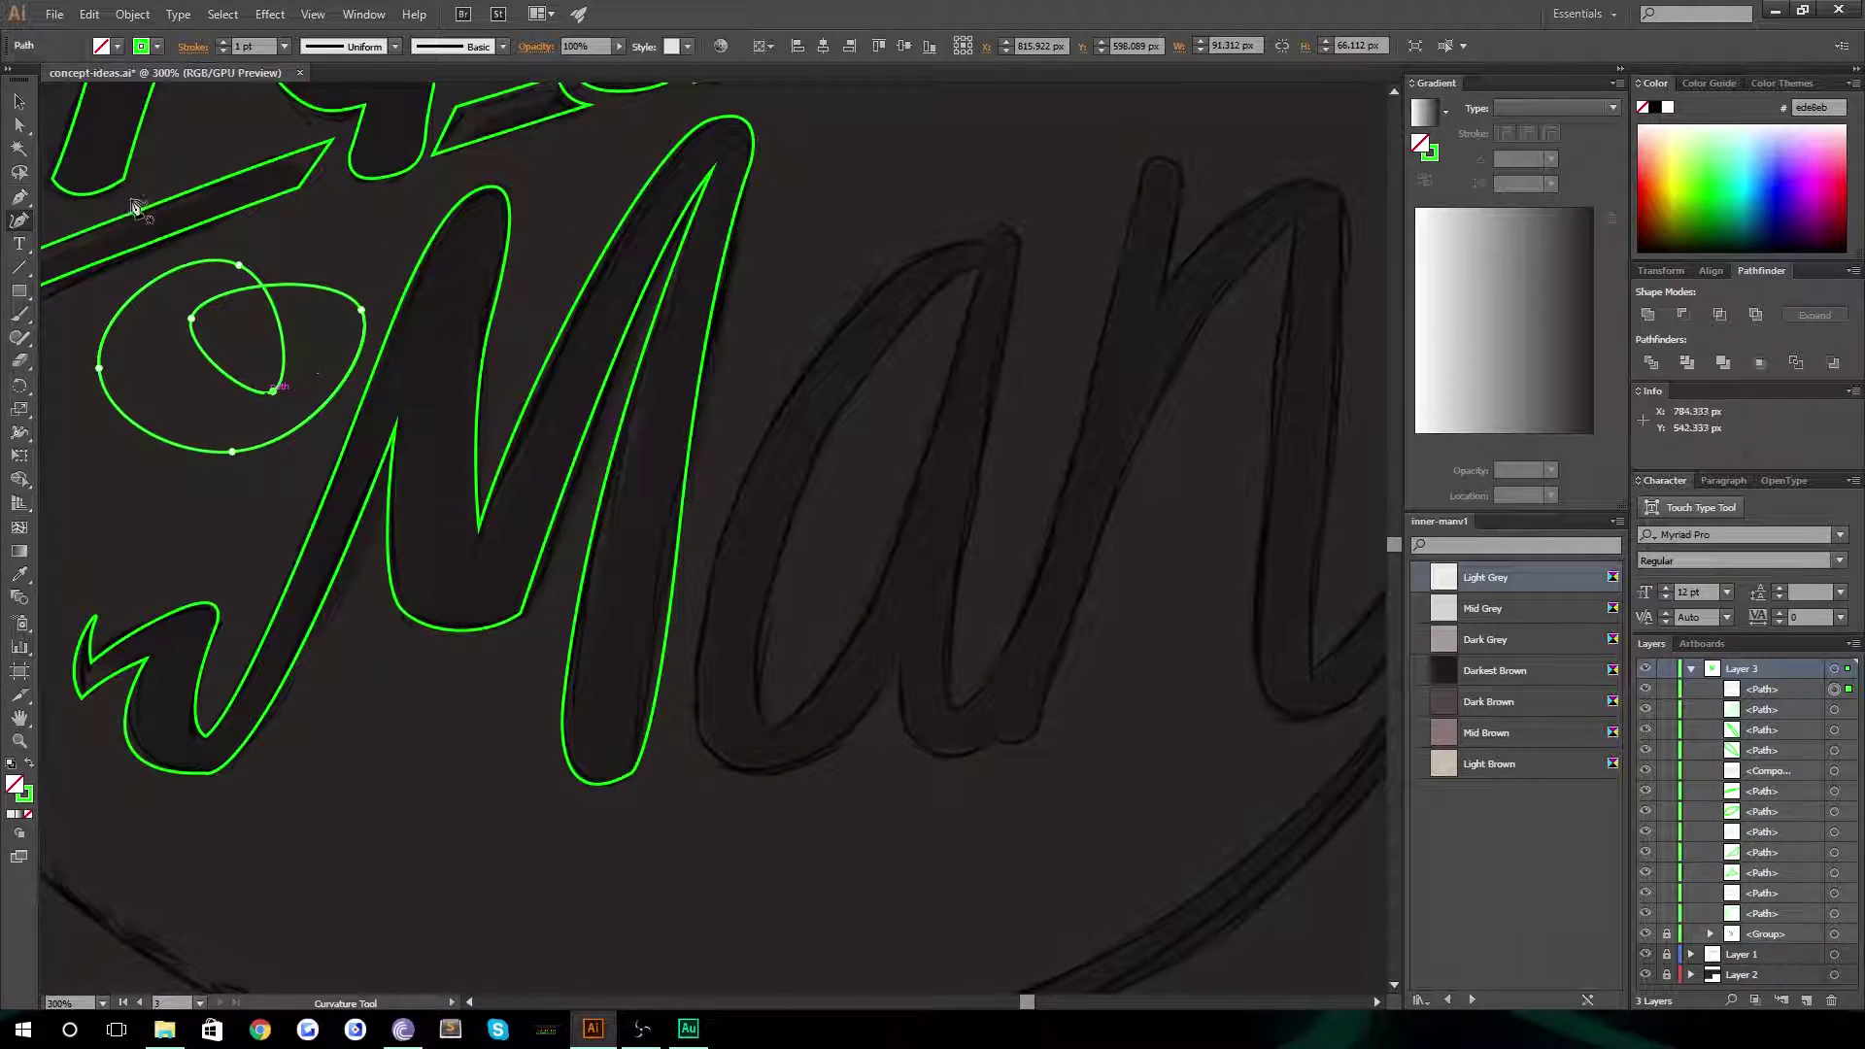
Delete the looping test shape beside the M
click(20, 103)
click(101, 524)
click(147, 431)
key(Delete)
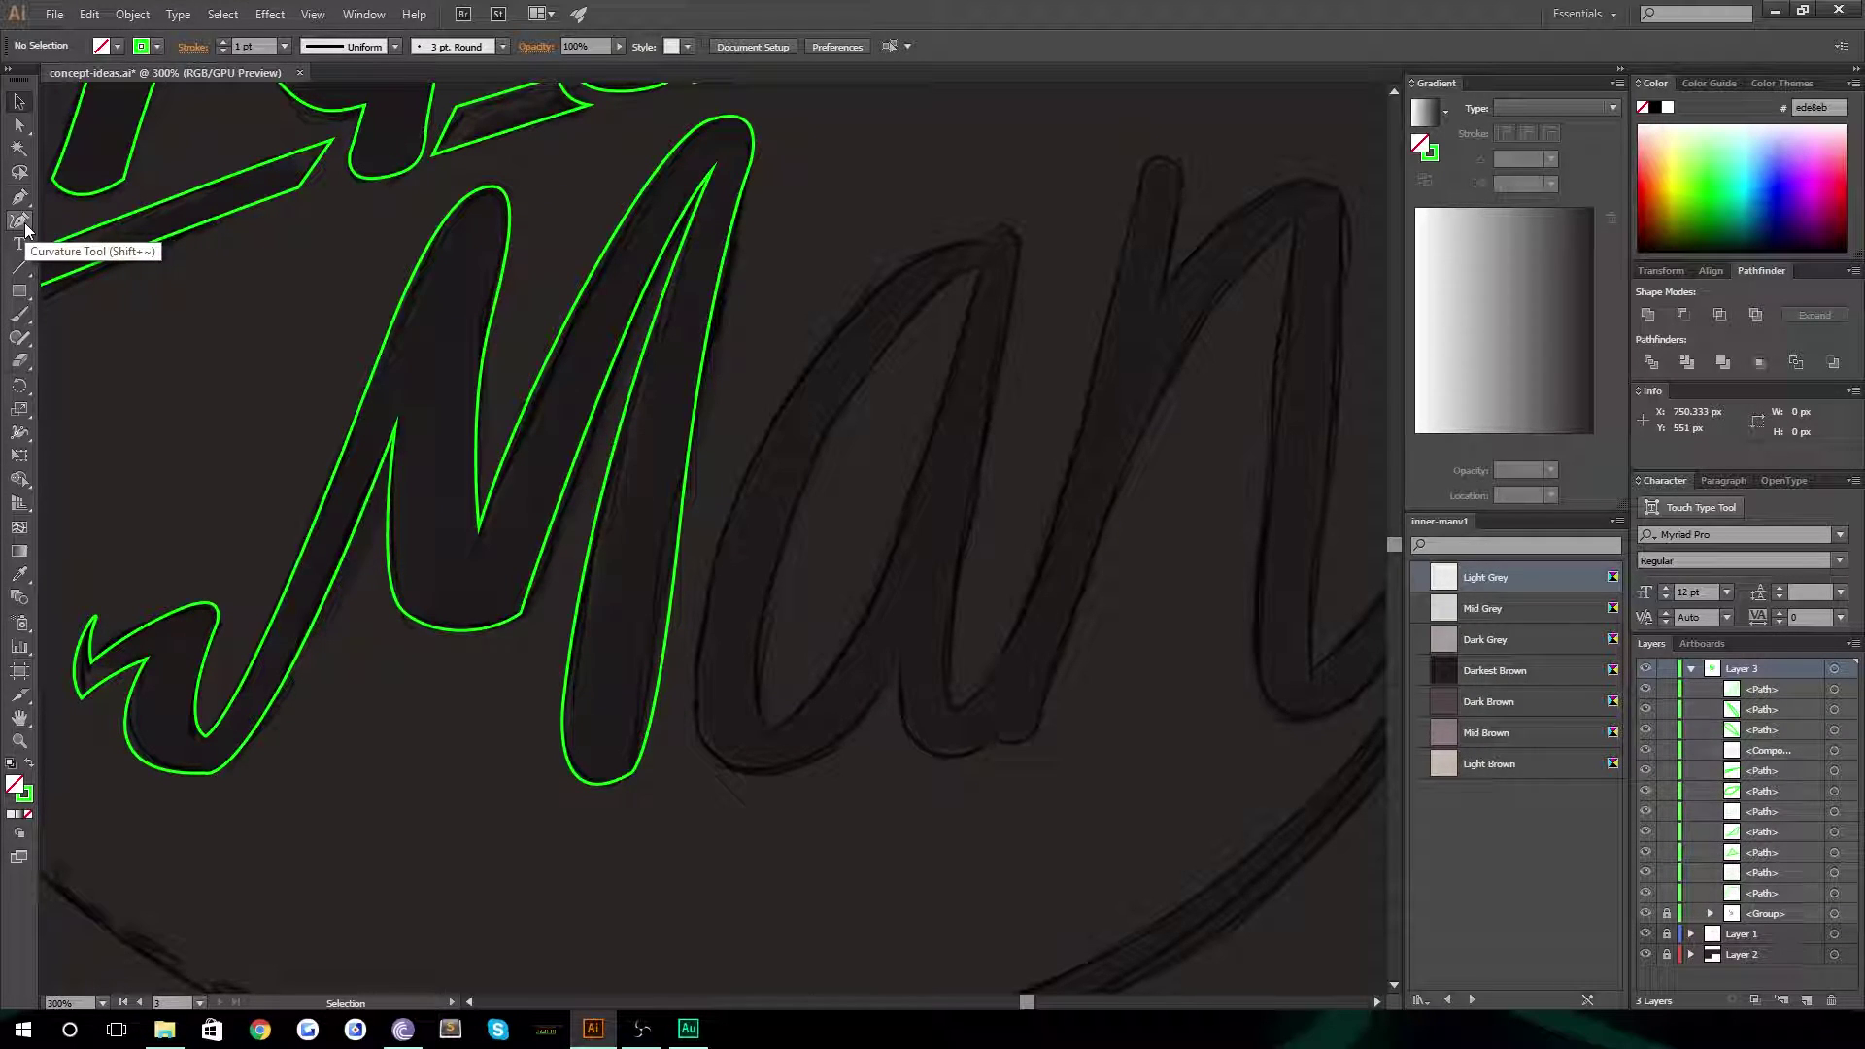
Trace the inner counter of the letter a as a closed Pen tool outline and deselect it
click(24, 199)
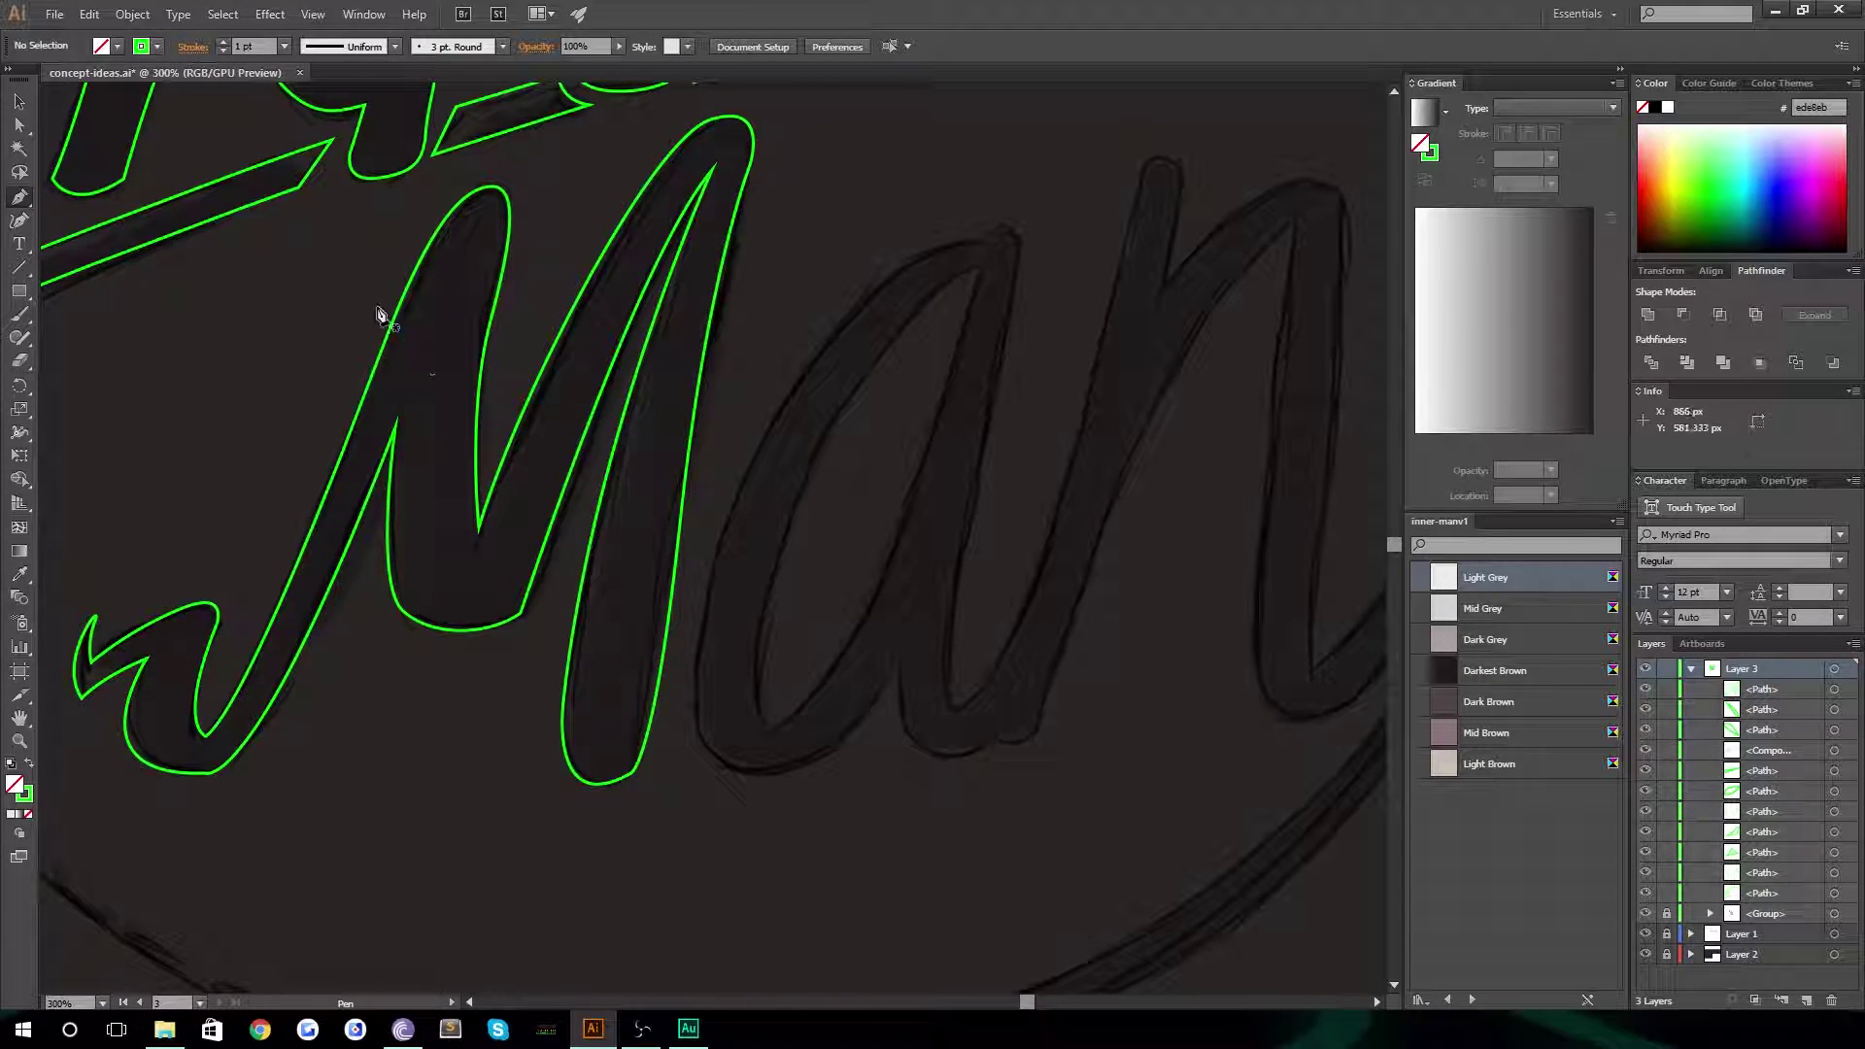
drag(462, 342, 420, 473)
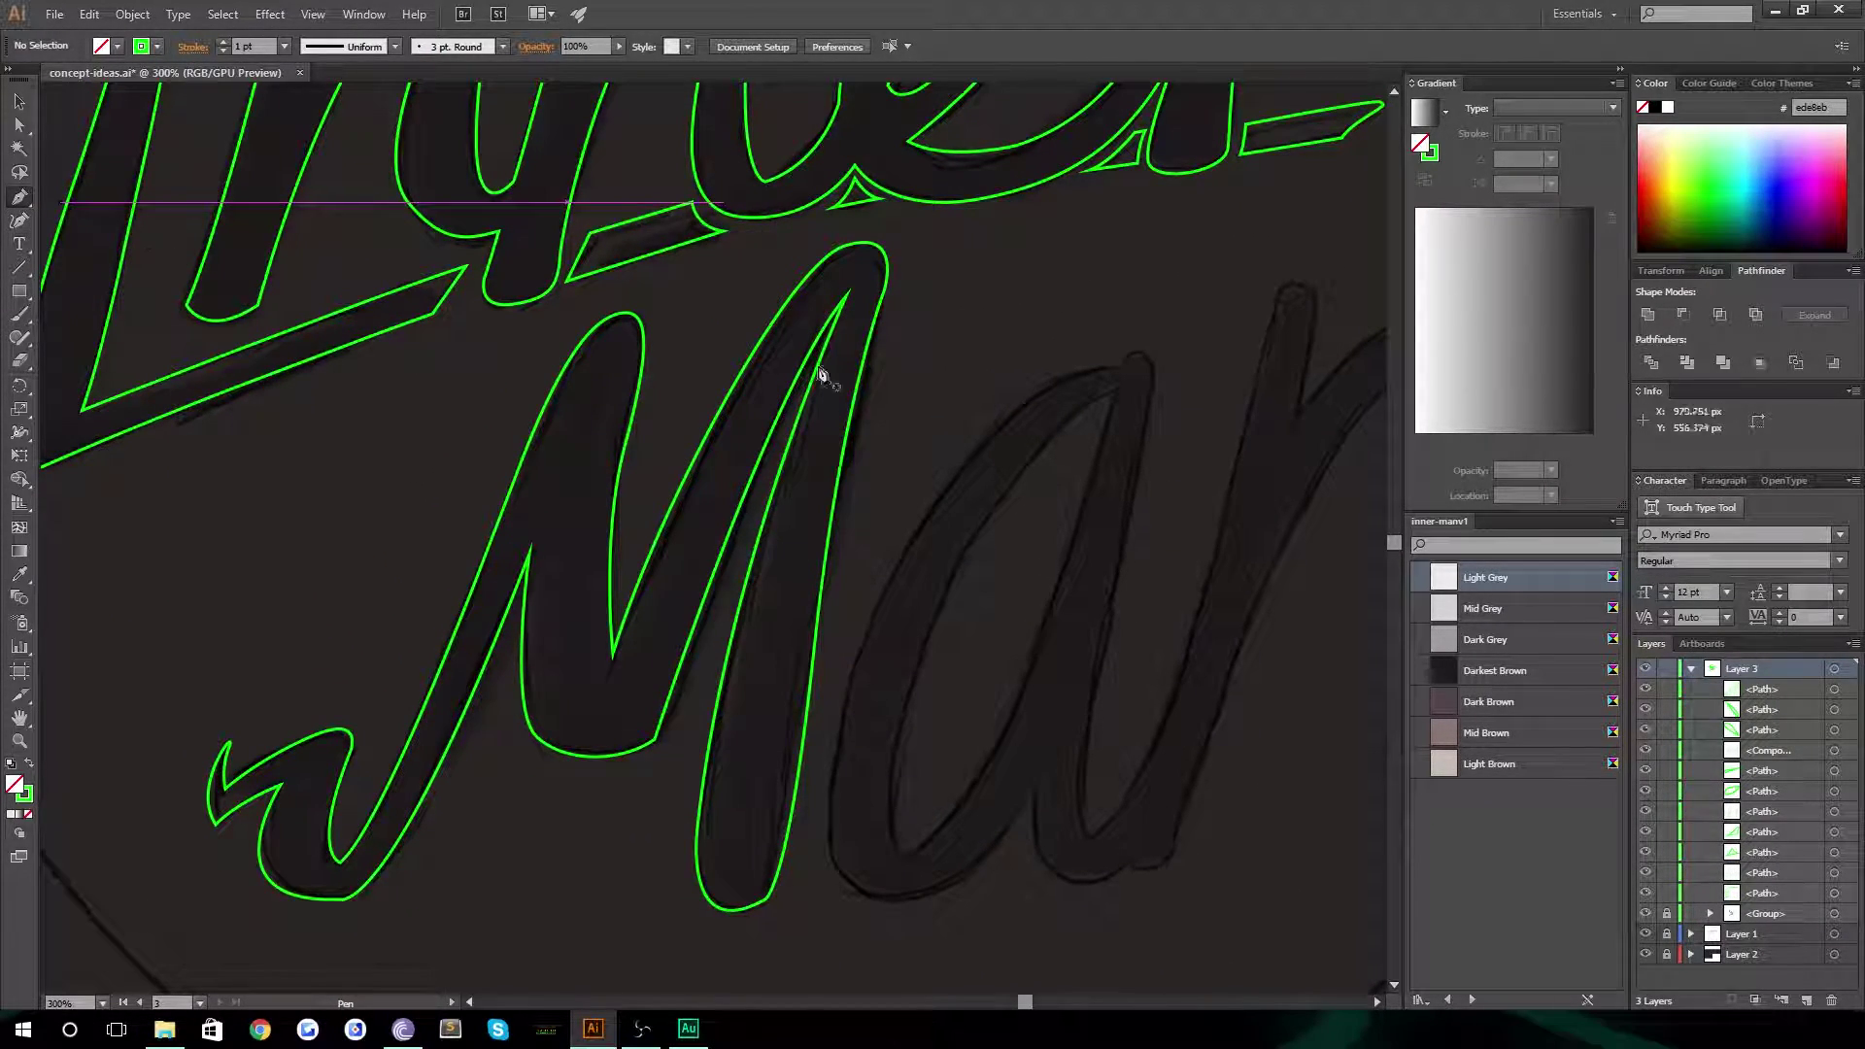
drag(1008, 565, 784, 415)
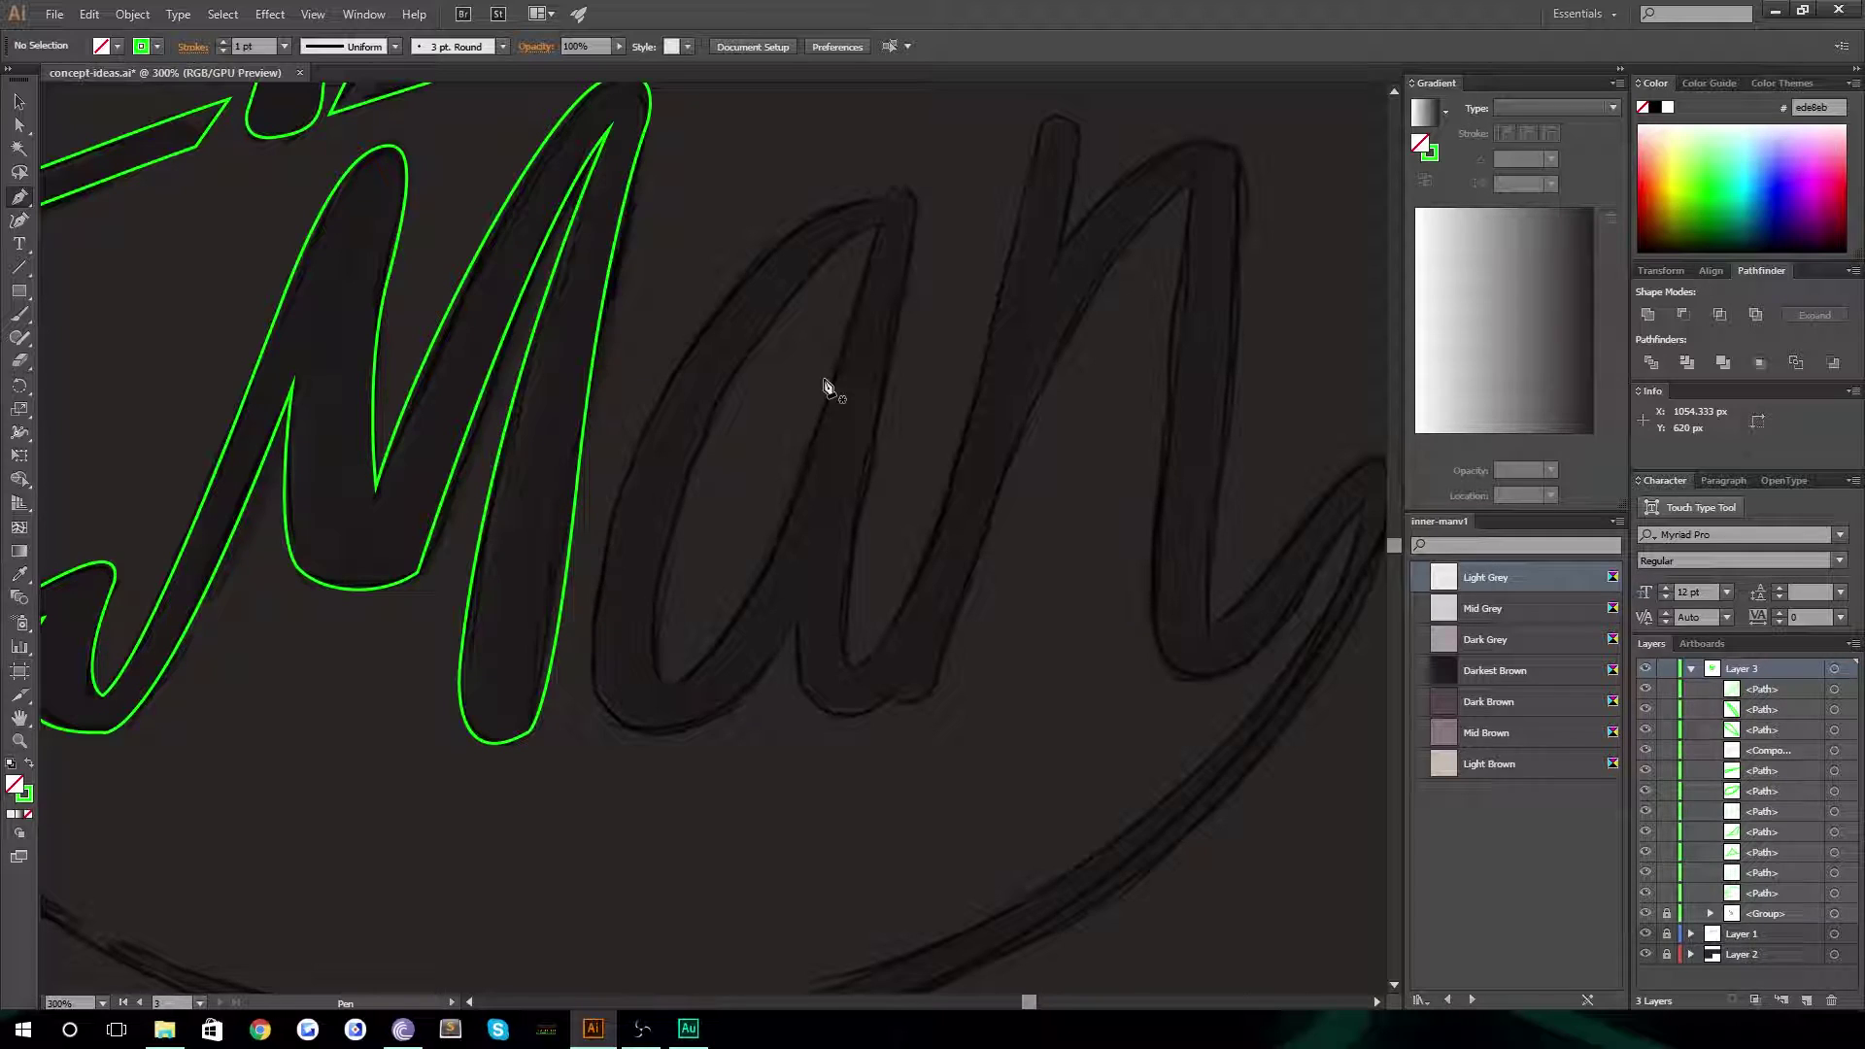
scroll(821, 332, up, 2)
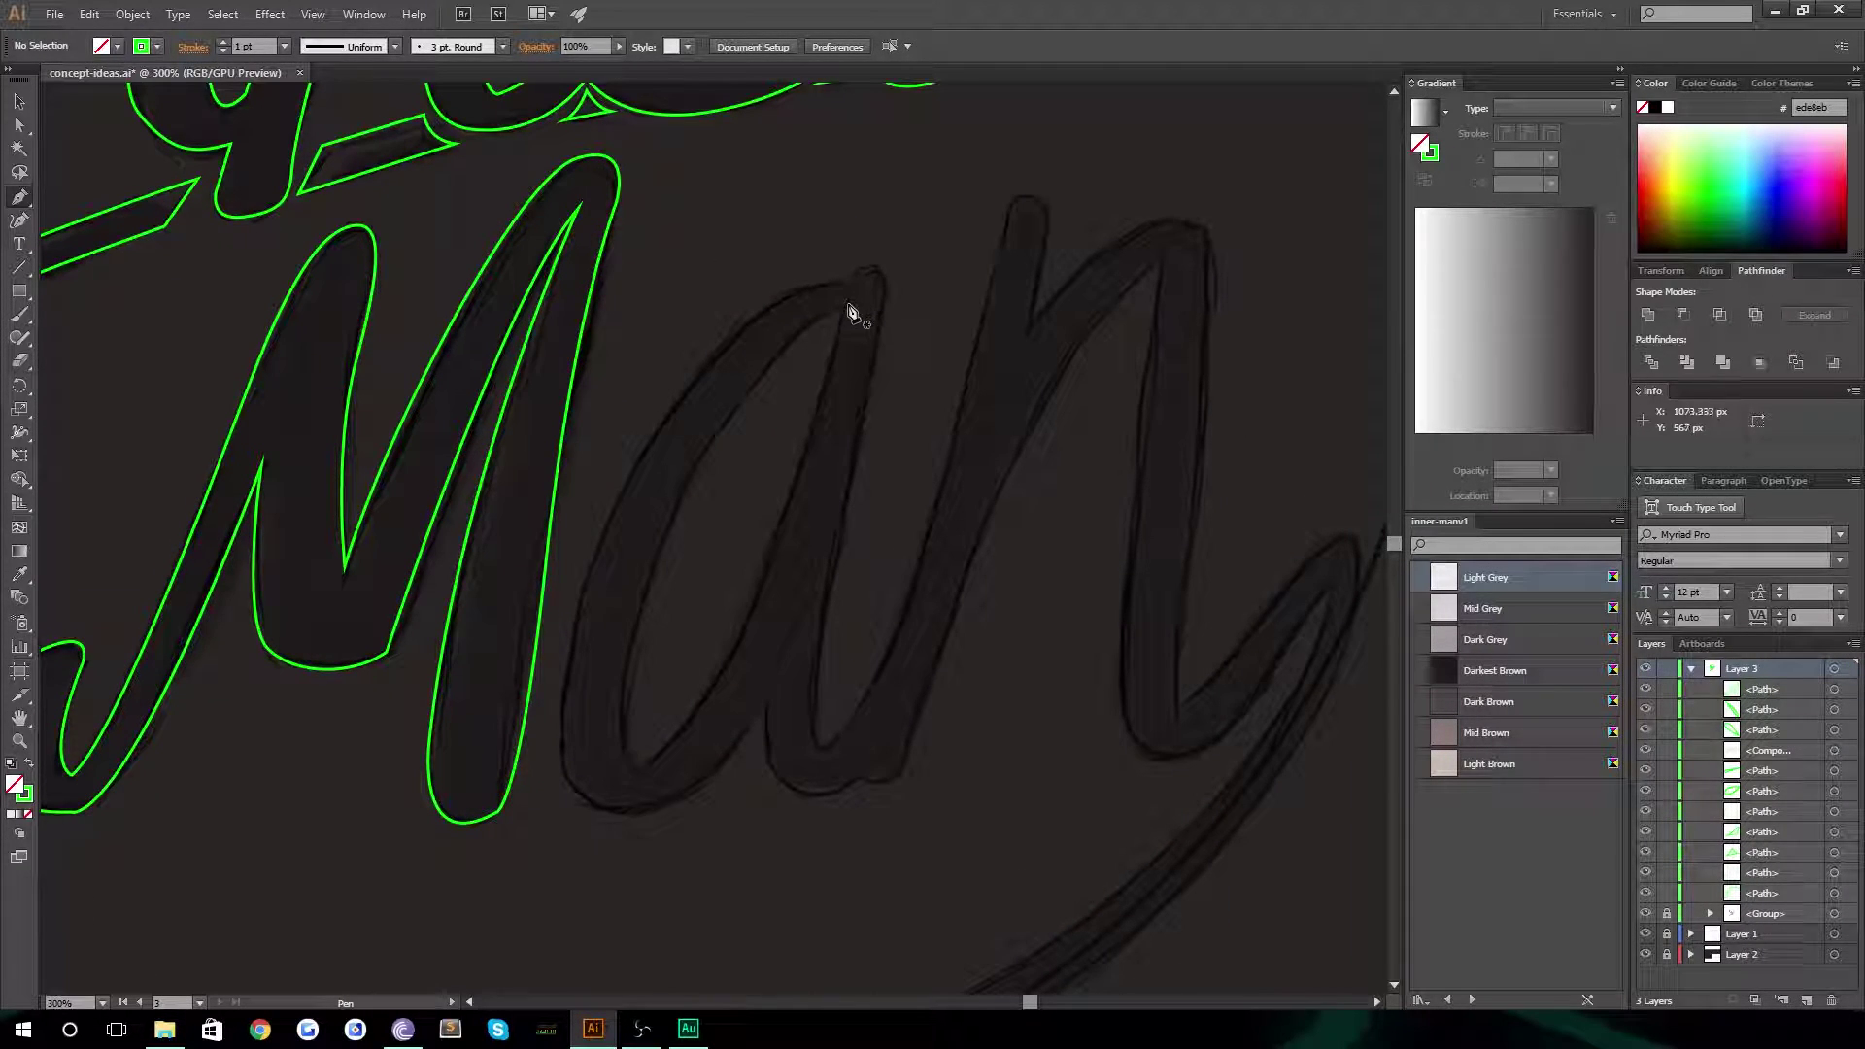
click(848, 305)
drag(639, 770, 496, 868)
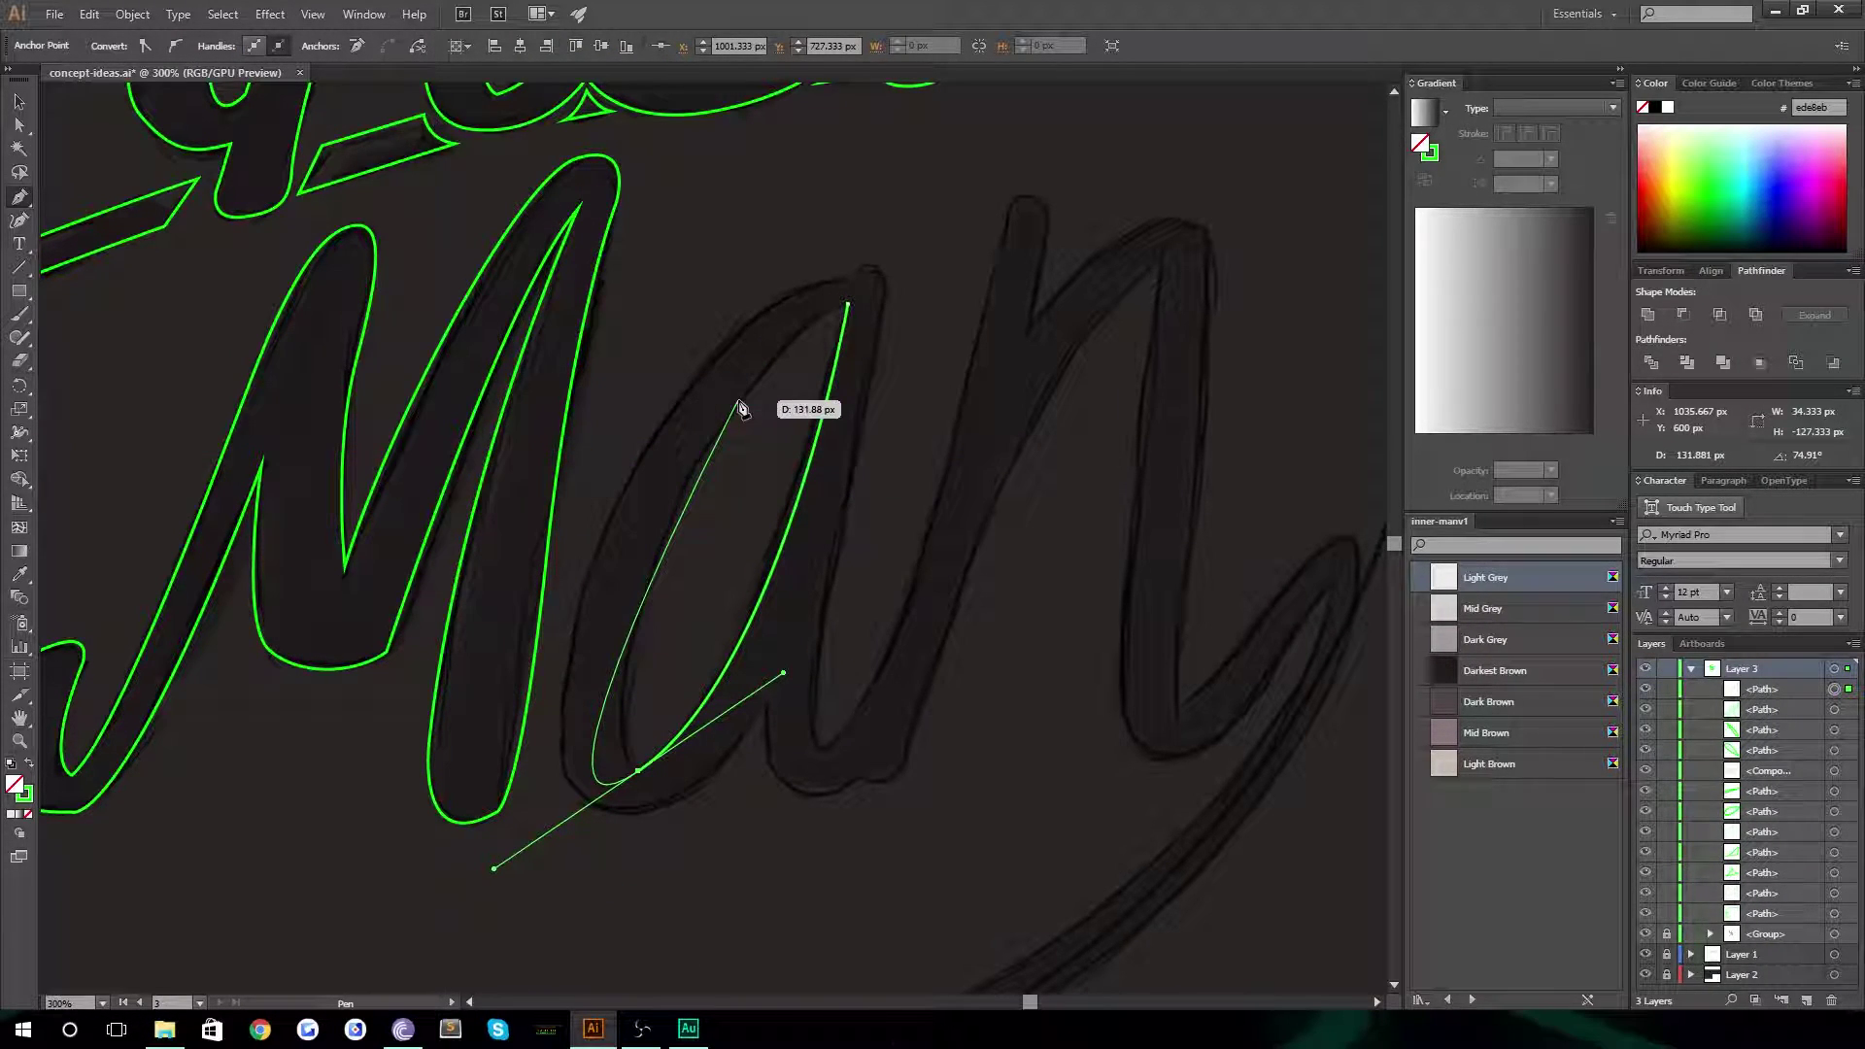
click(639, 773)
drag(685, 479, 813, 224)
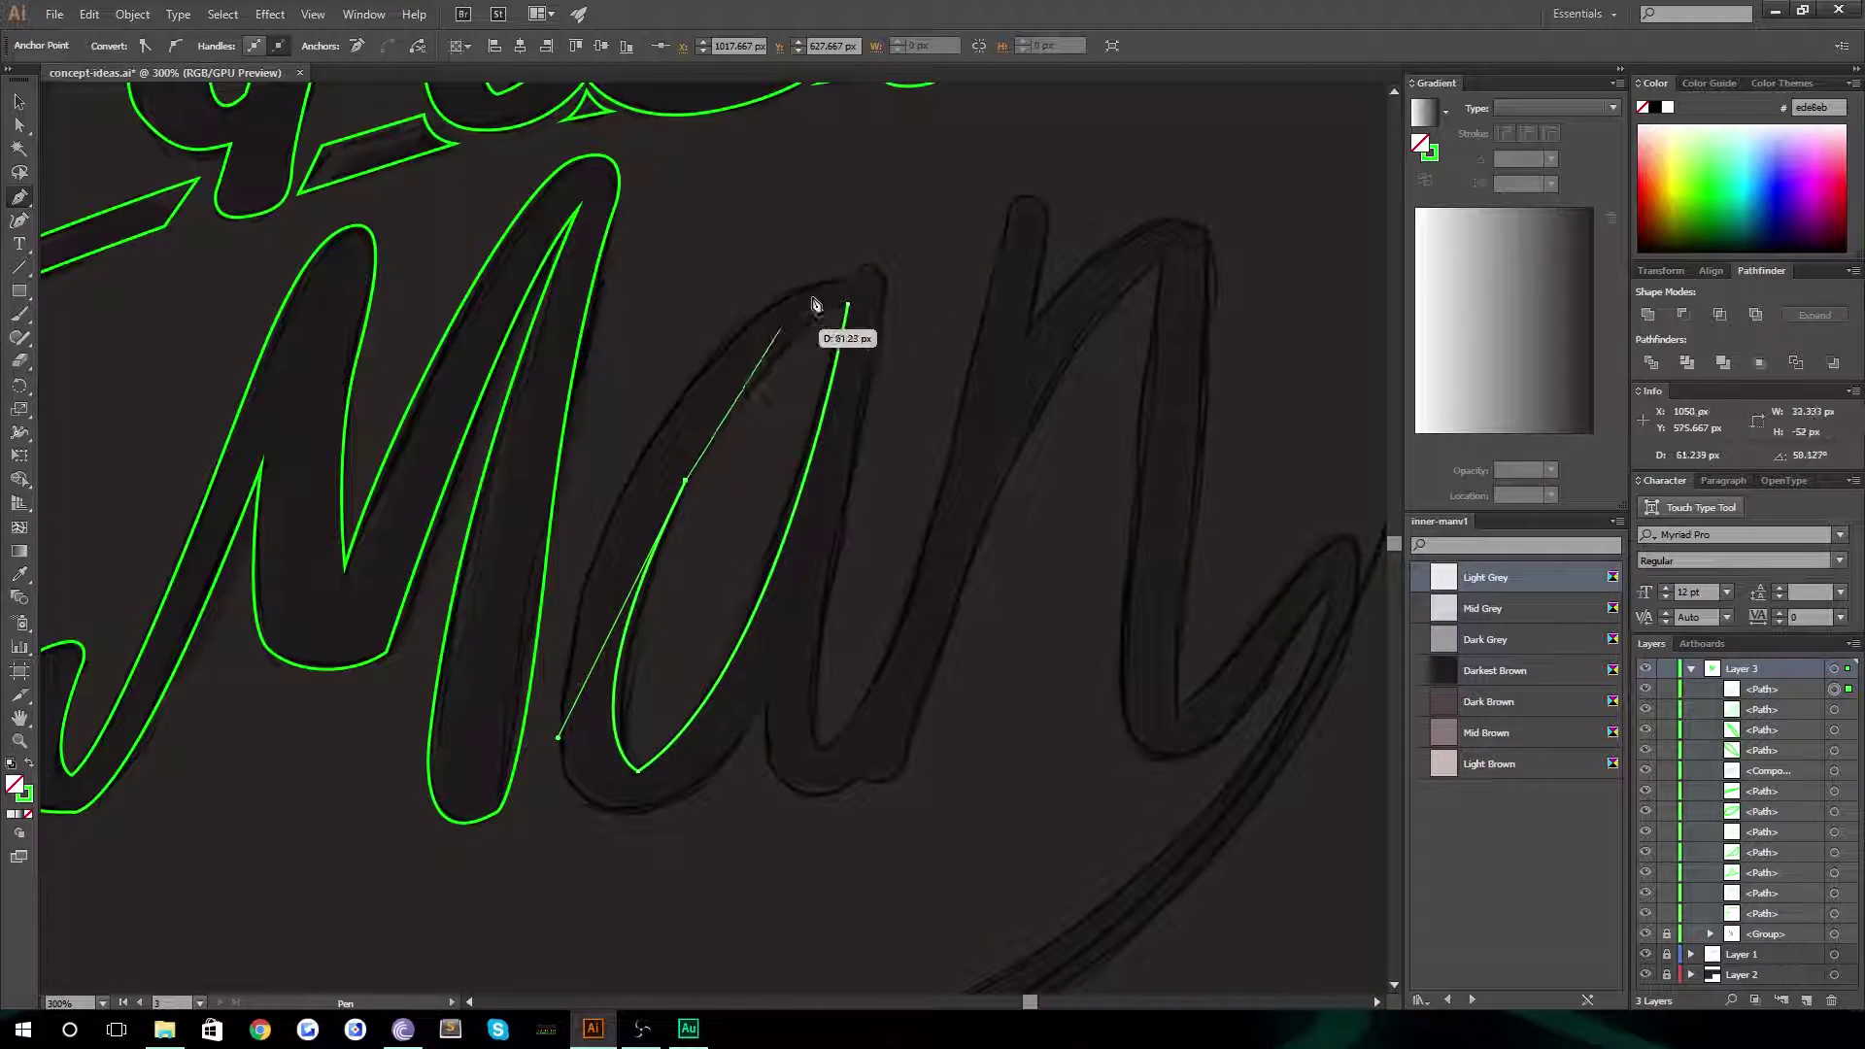
drag(848, 304, 885, 304)
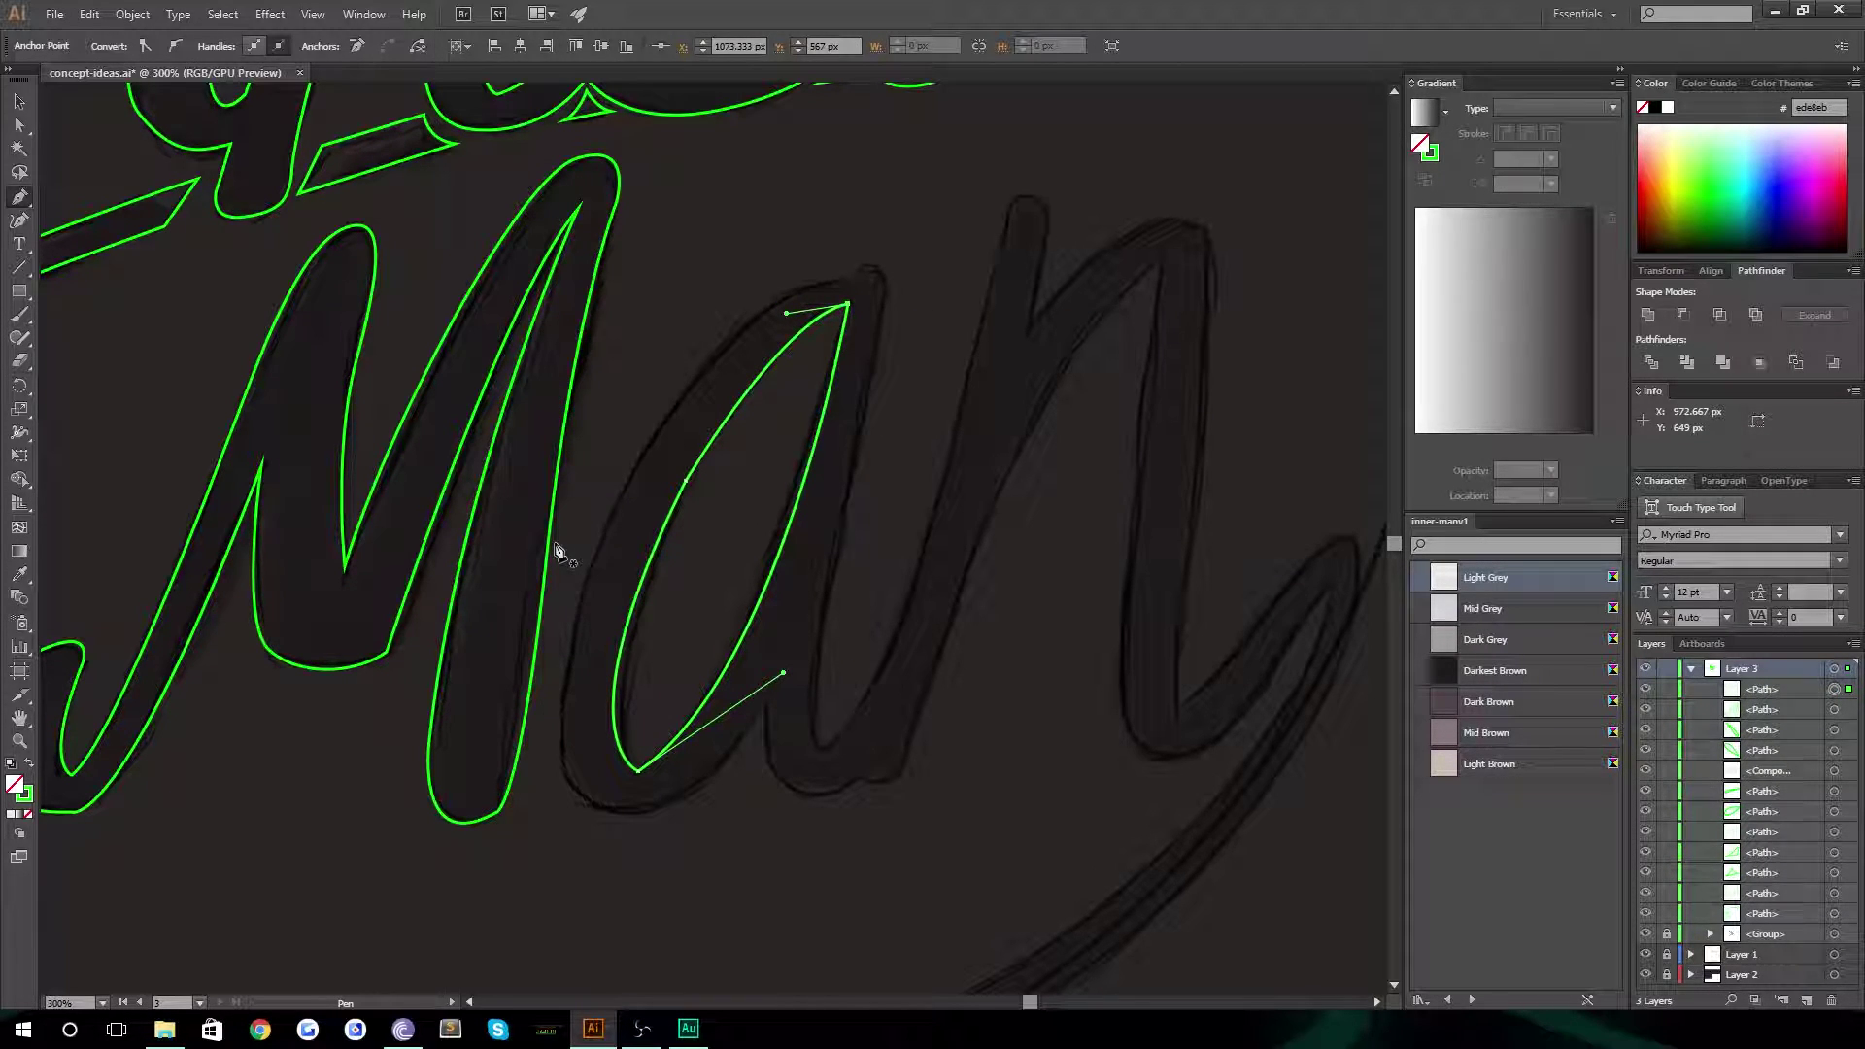
click(20, 101)
click(772, 239)
Start the a's outer outline at its upper join, tracing around the bowl and up to the notch beside the stem
drag(528, 540, 492, 604)
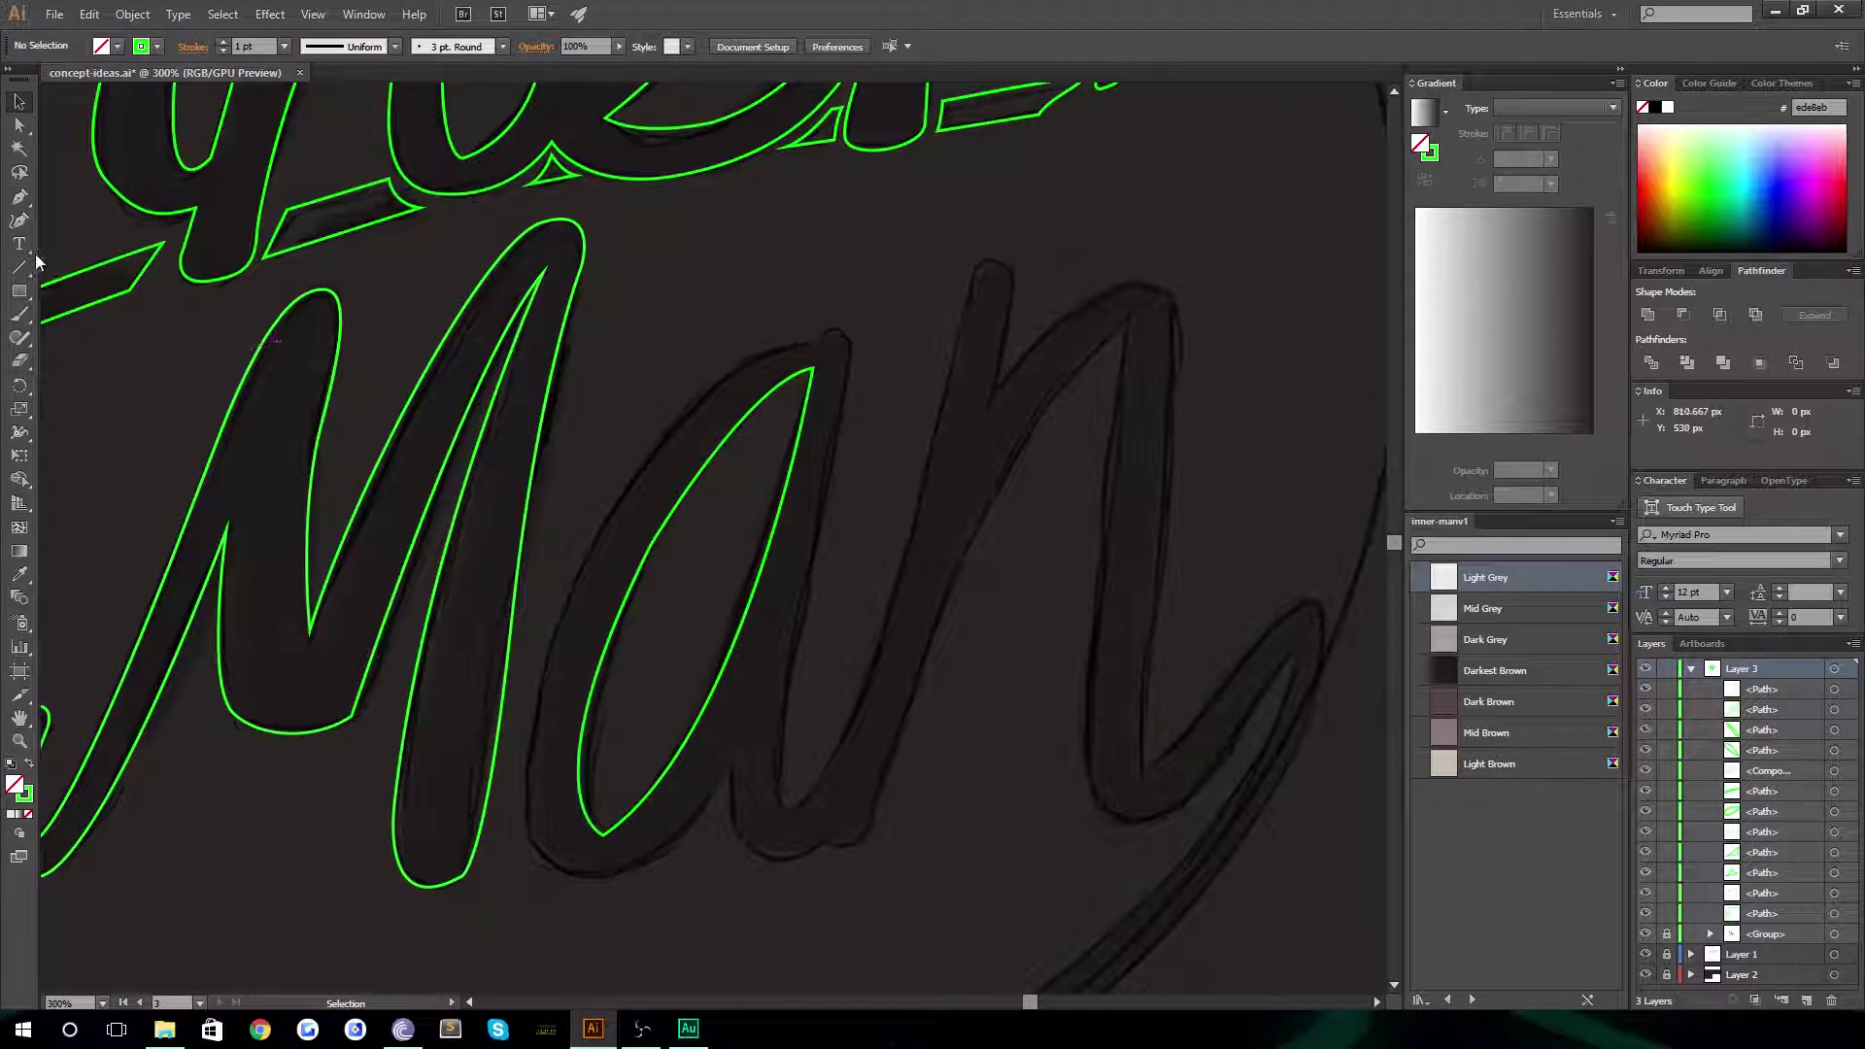
click(815, 343)
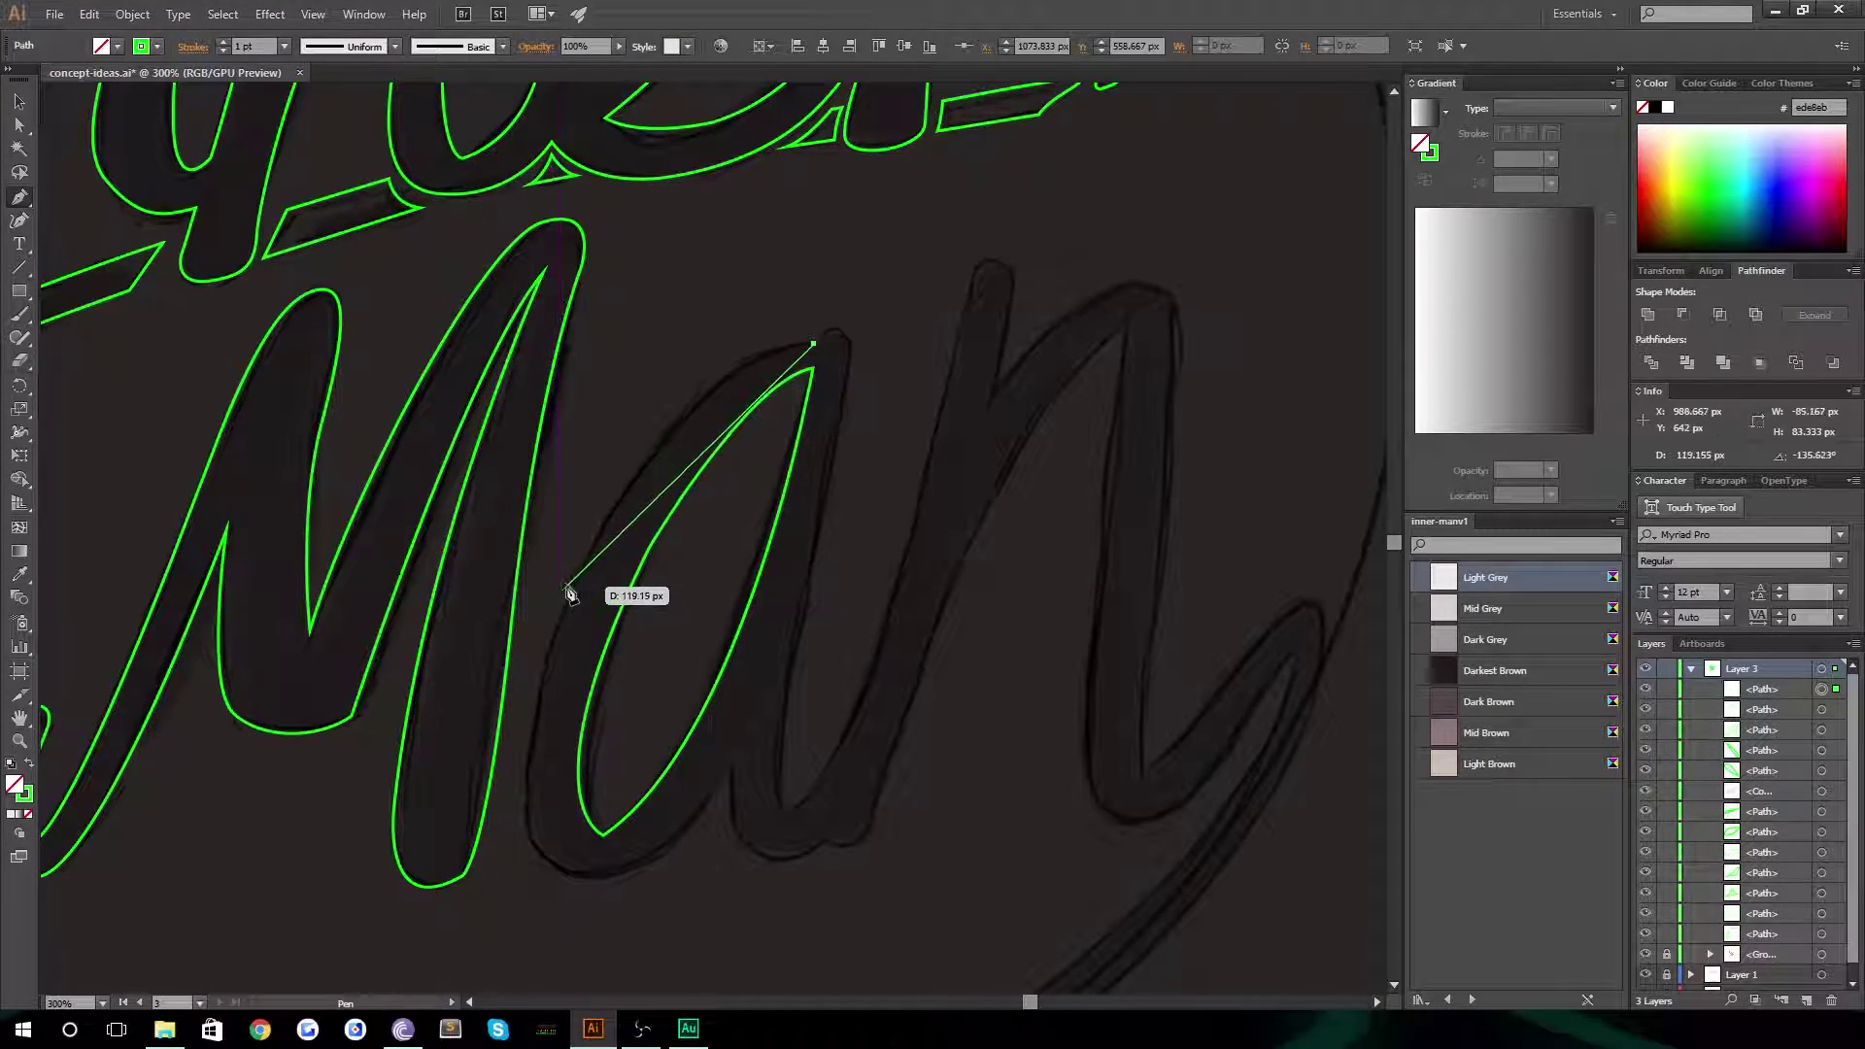
drag(577, 570, 465, 813)
scroll(466, 777, down, 5)
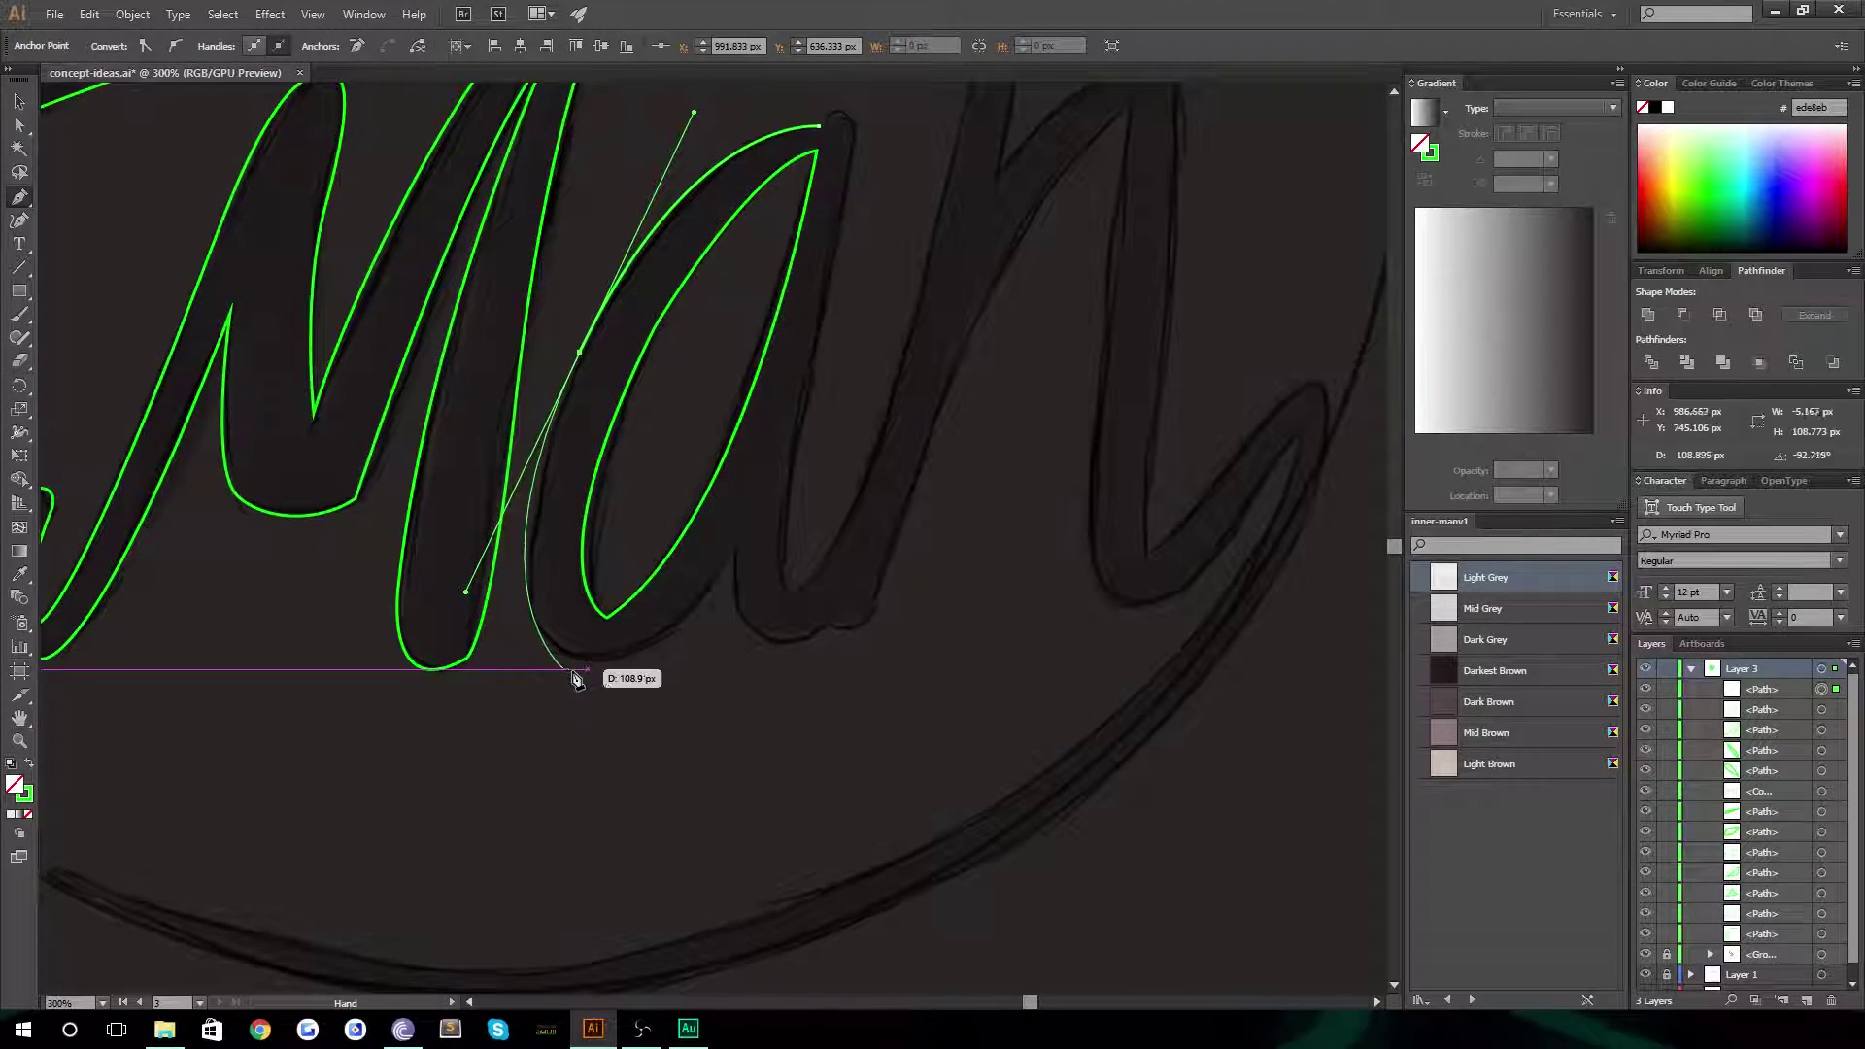
drag(594, 660, 643, 650)
drag(736, 552, 784, 462)
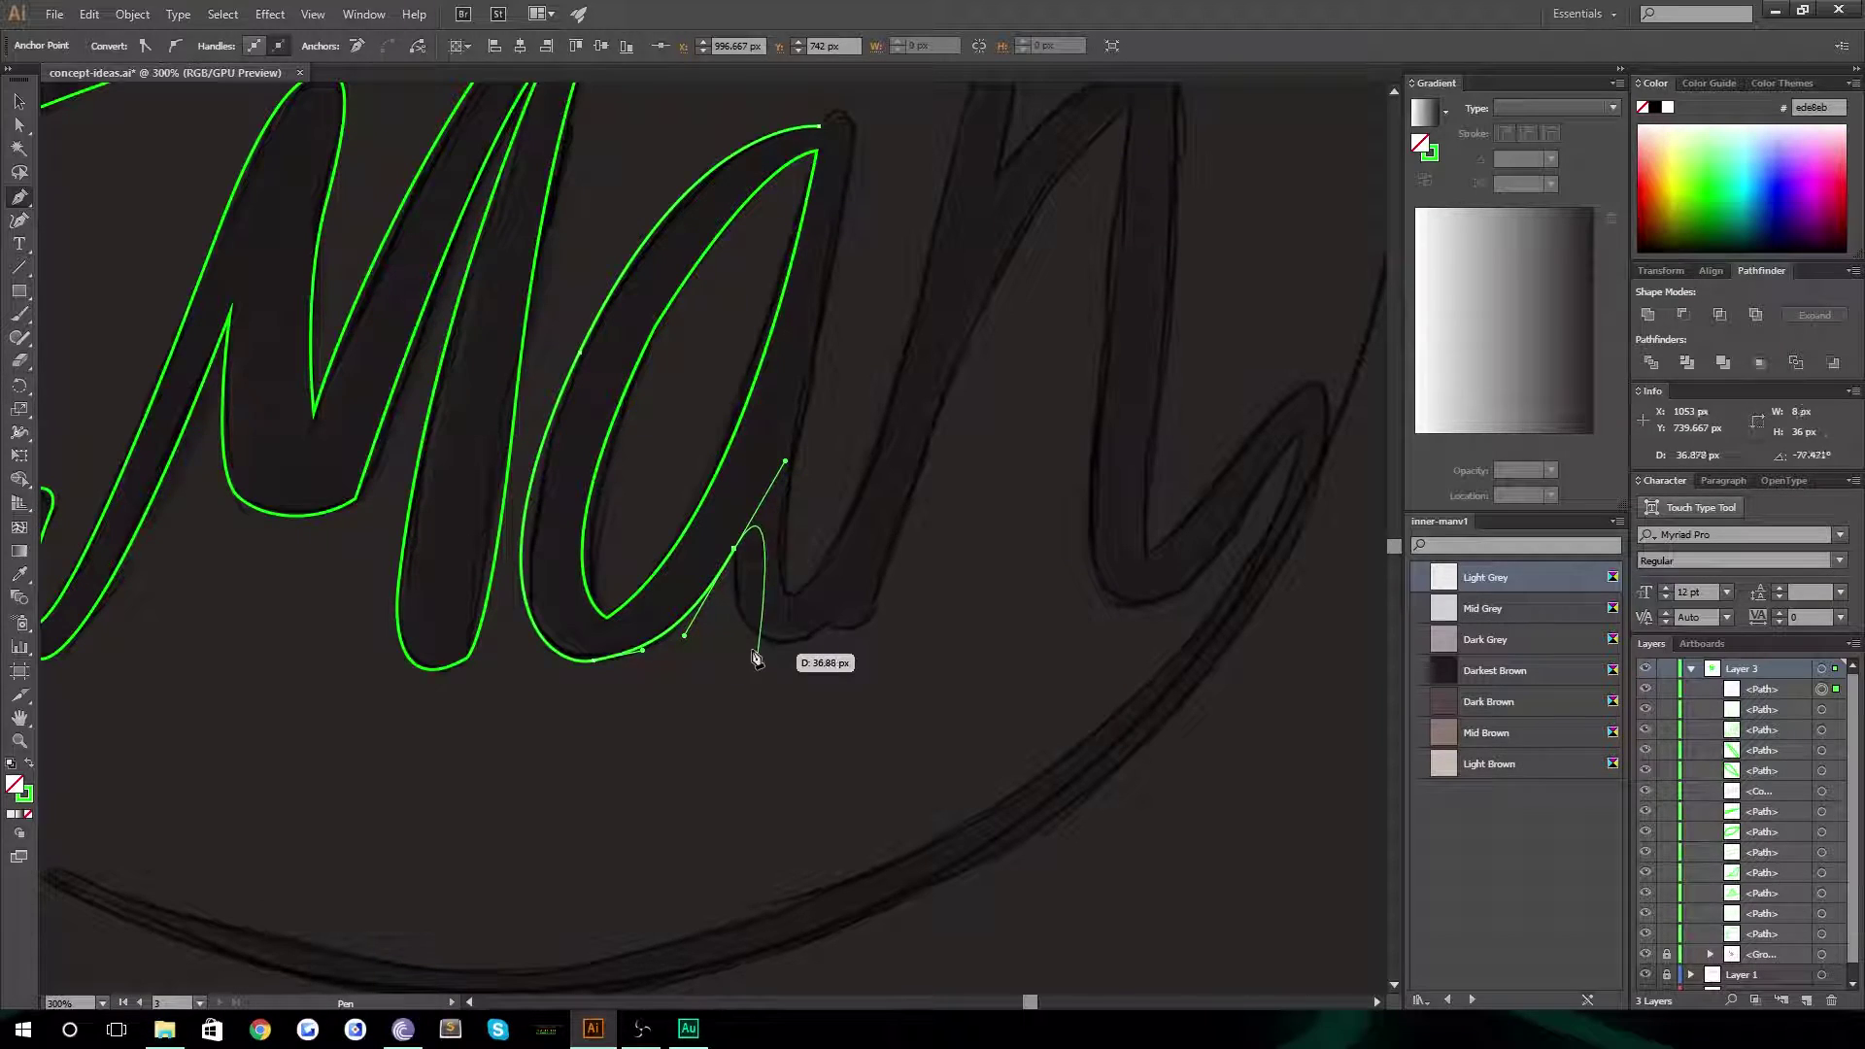
click(734, 551)
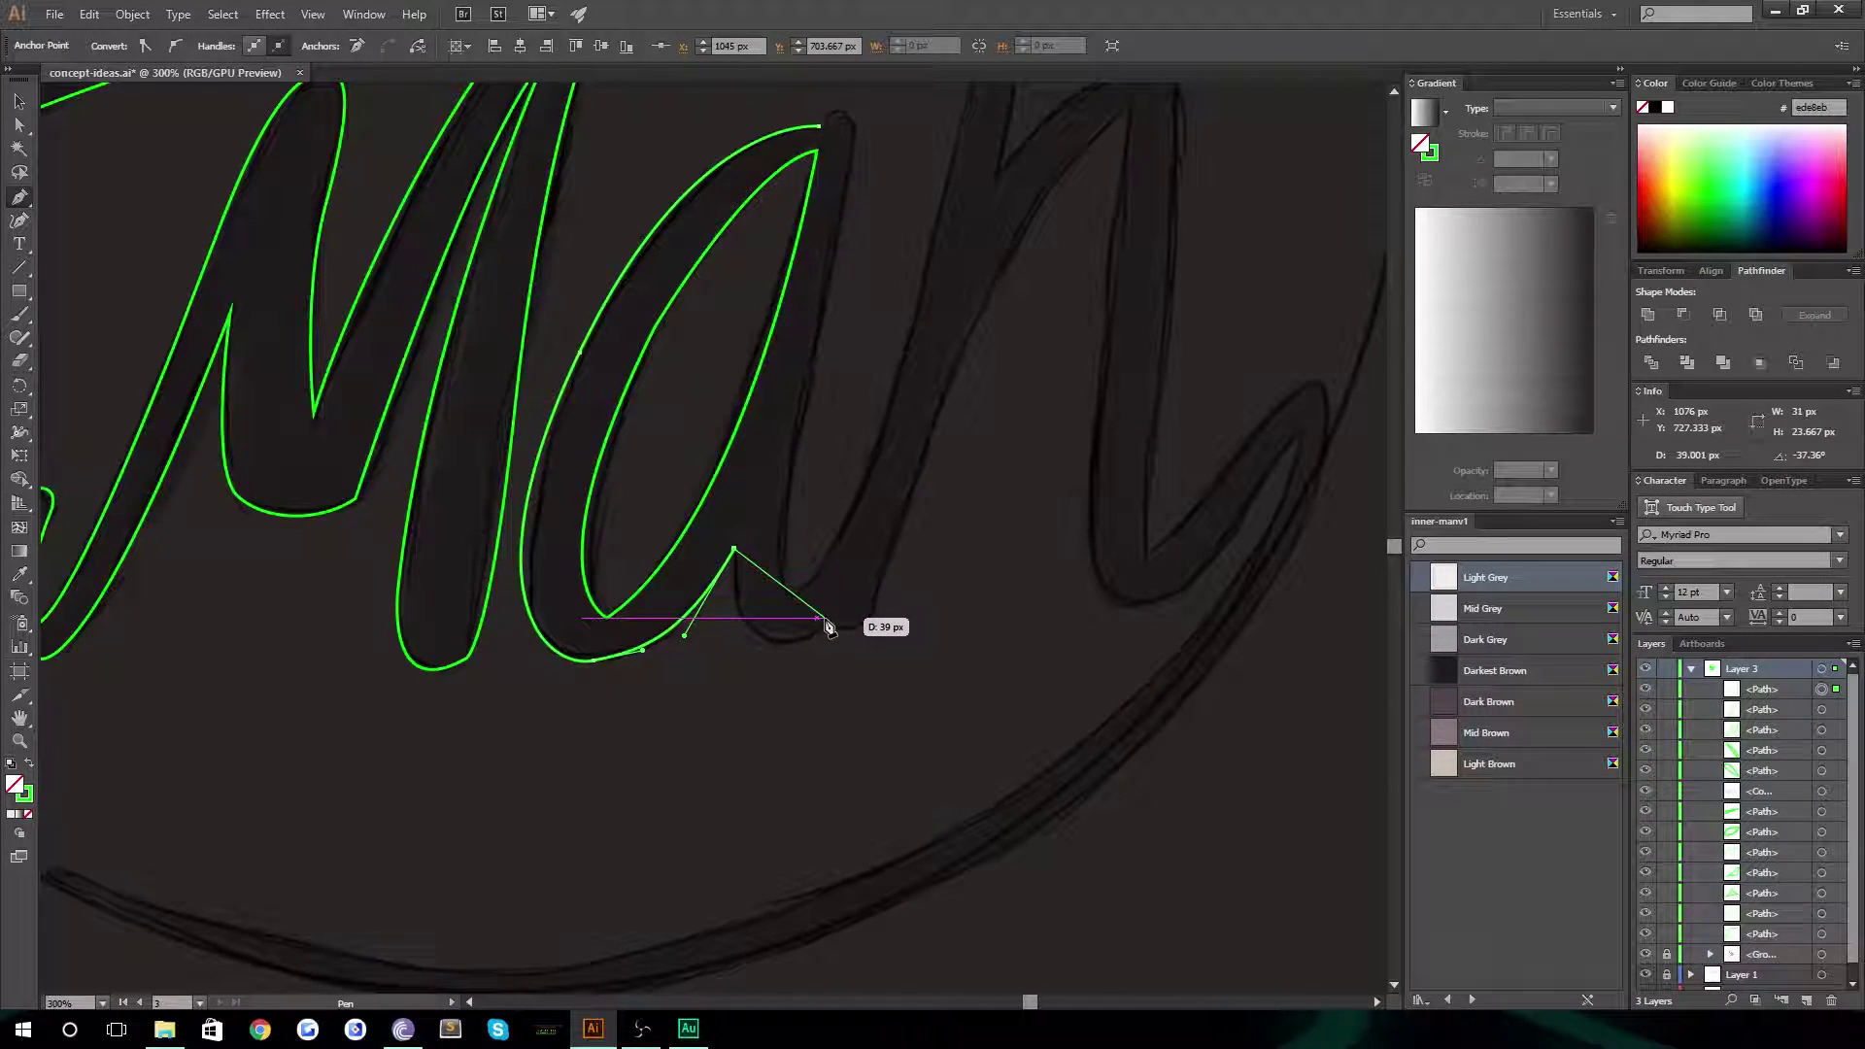
Continue the outline around the a's foot and up the n's first stem to the corner inside the arch
drag(827, 618, 934, 563)
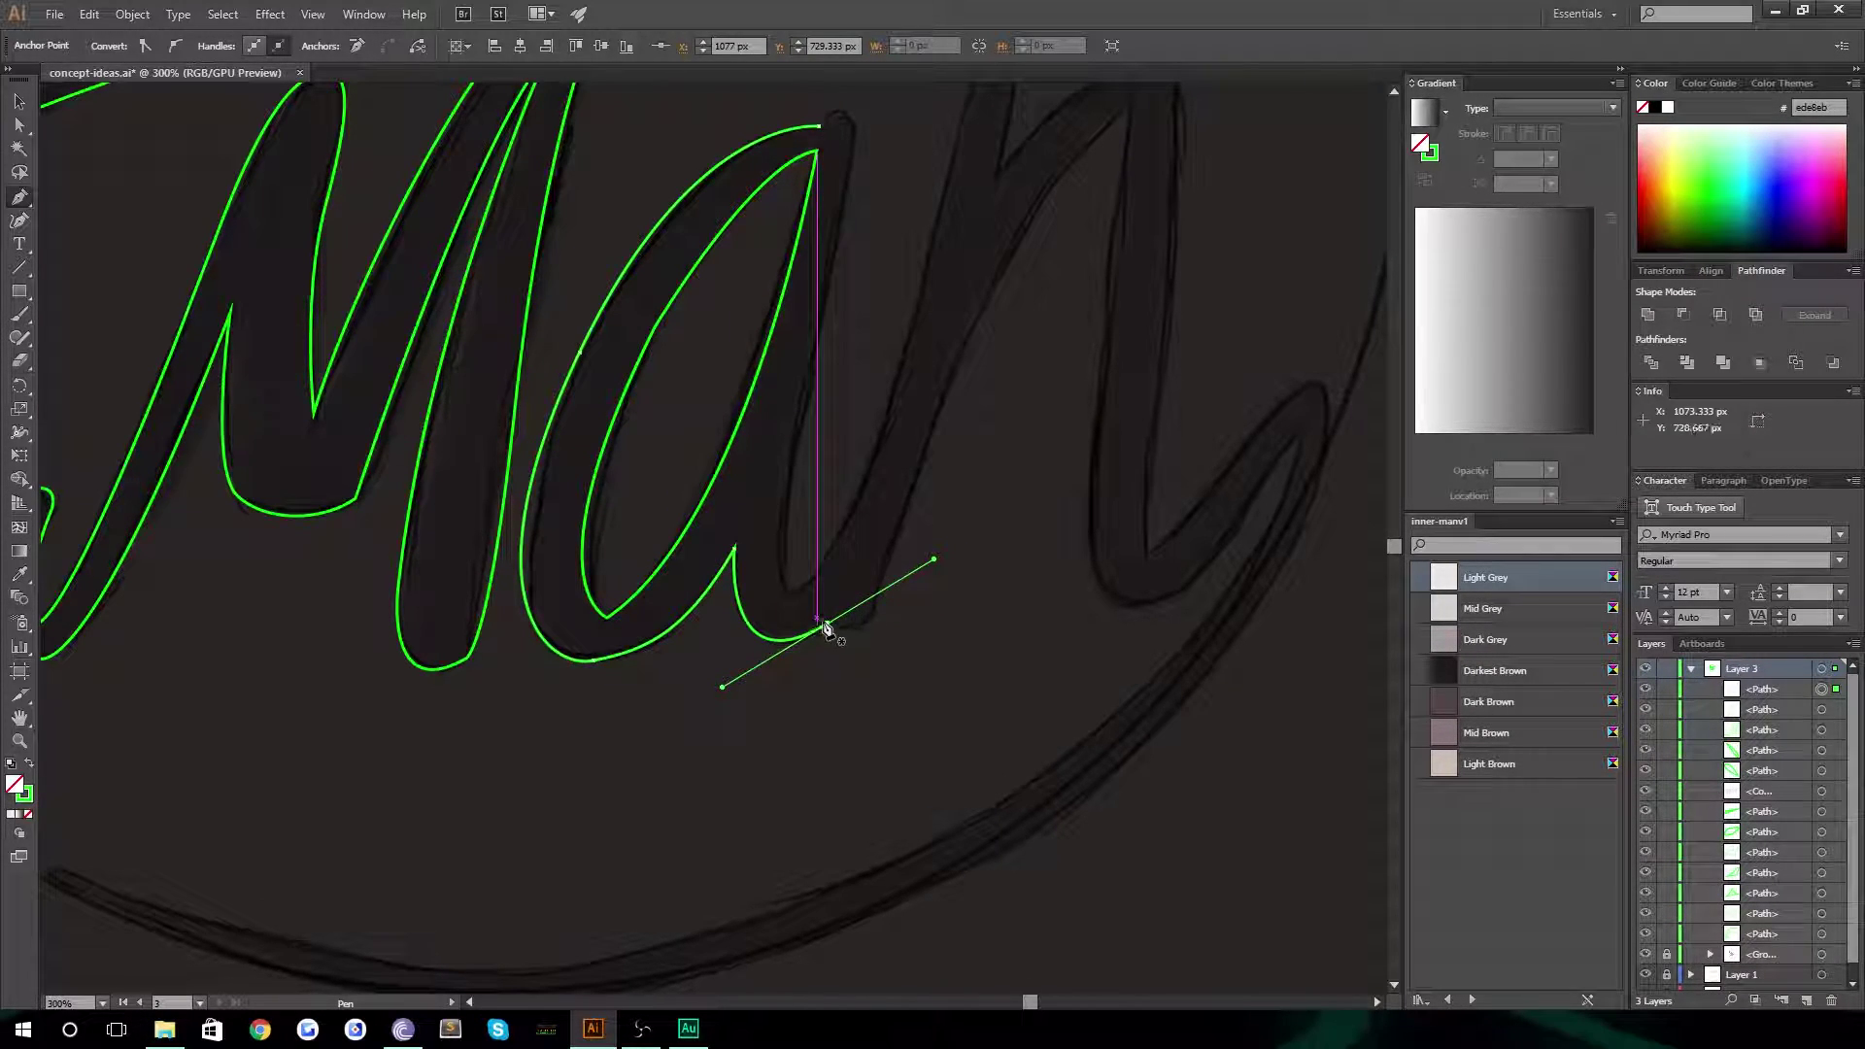
drag(825, 626, 890, 551)
scroll(1200, 74, up, 2)
mouse_move(1201, 74)
mouse_down()
mouse_move(1236, 166)
mouse_move(1291, 150)
mouse_move(1285, 123)
mouse_up()
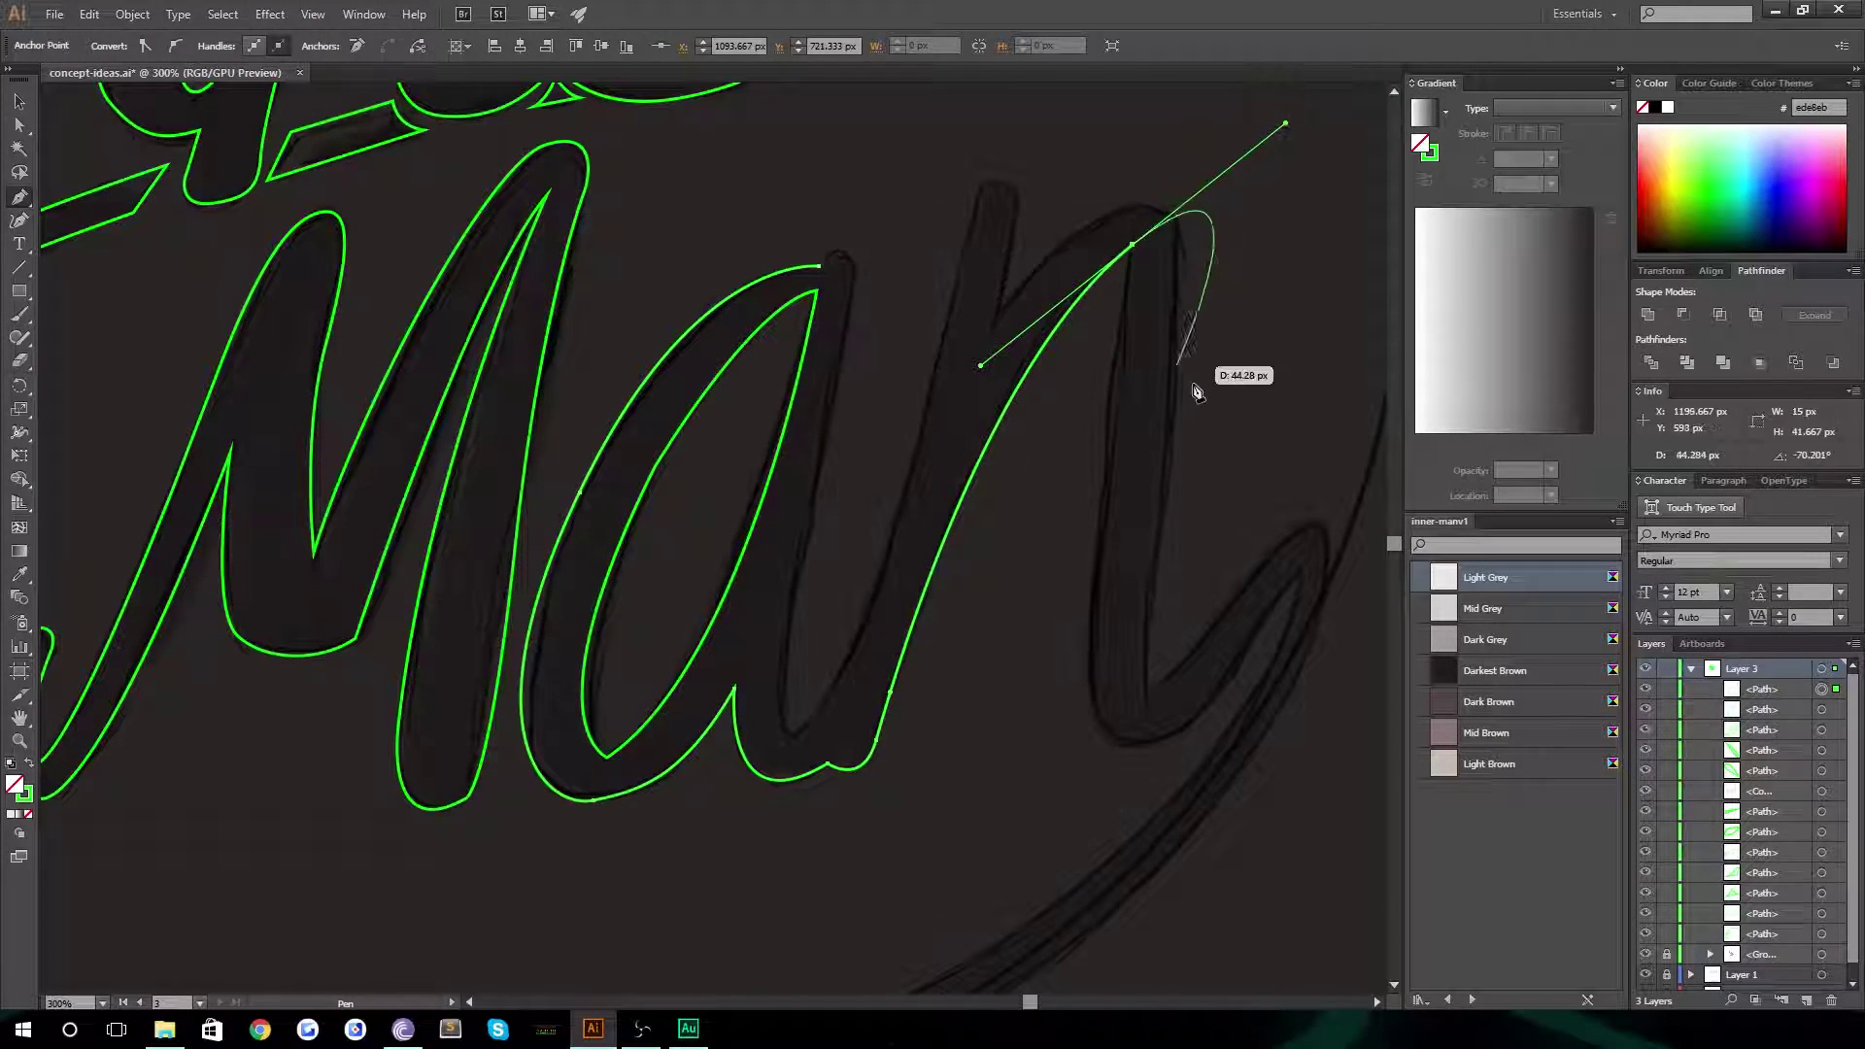
click(1133, 246)
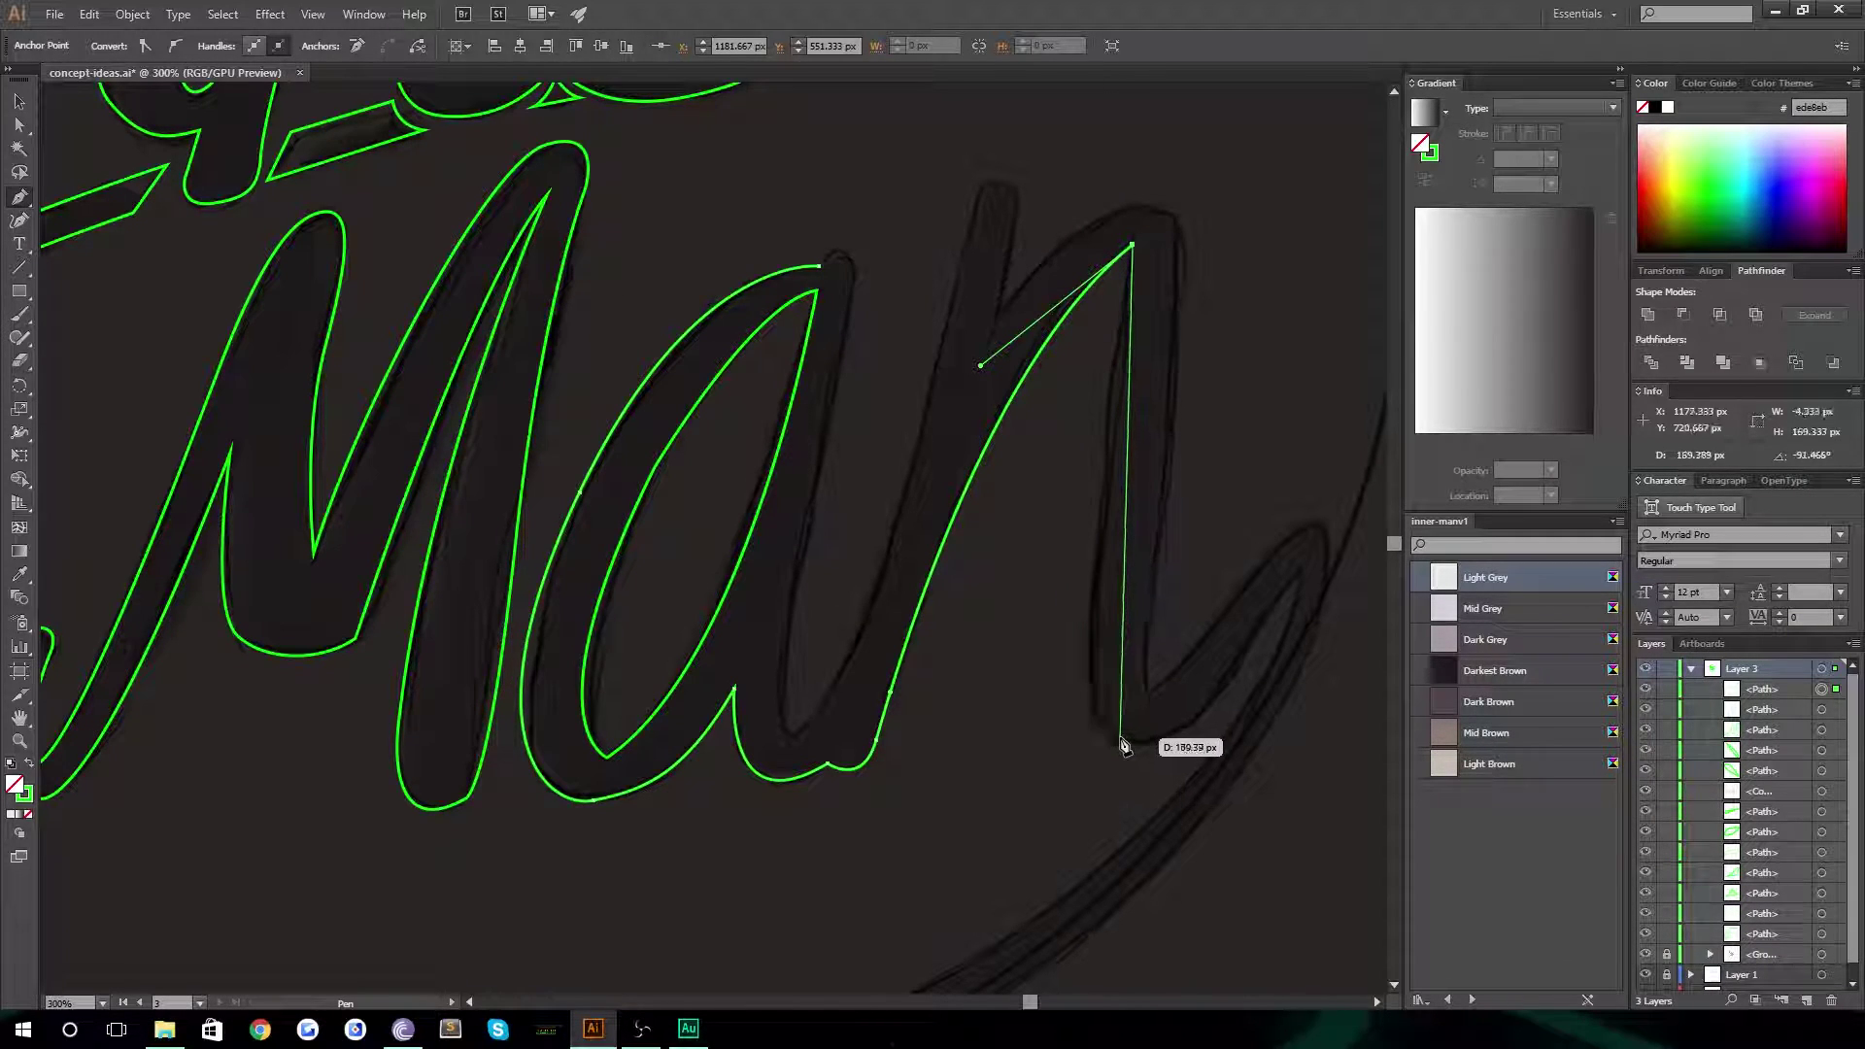
Trace the inner edge of the n's second leg, around its foot and up to the inner corner of the swash
drag(1116, 733, 1189, 753)
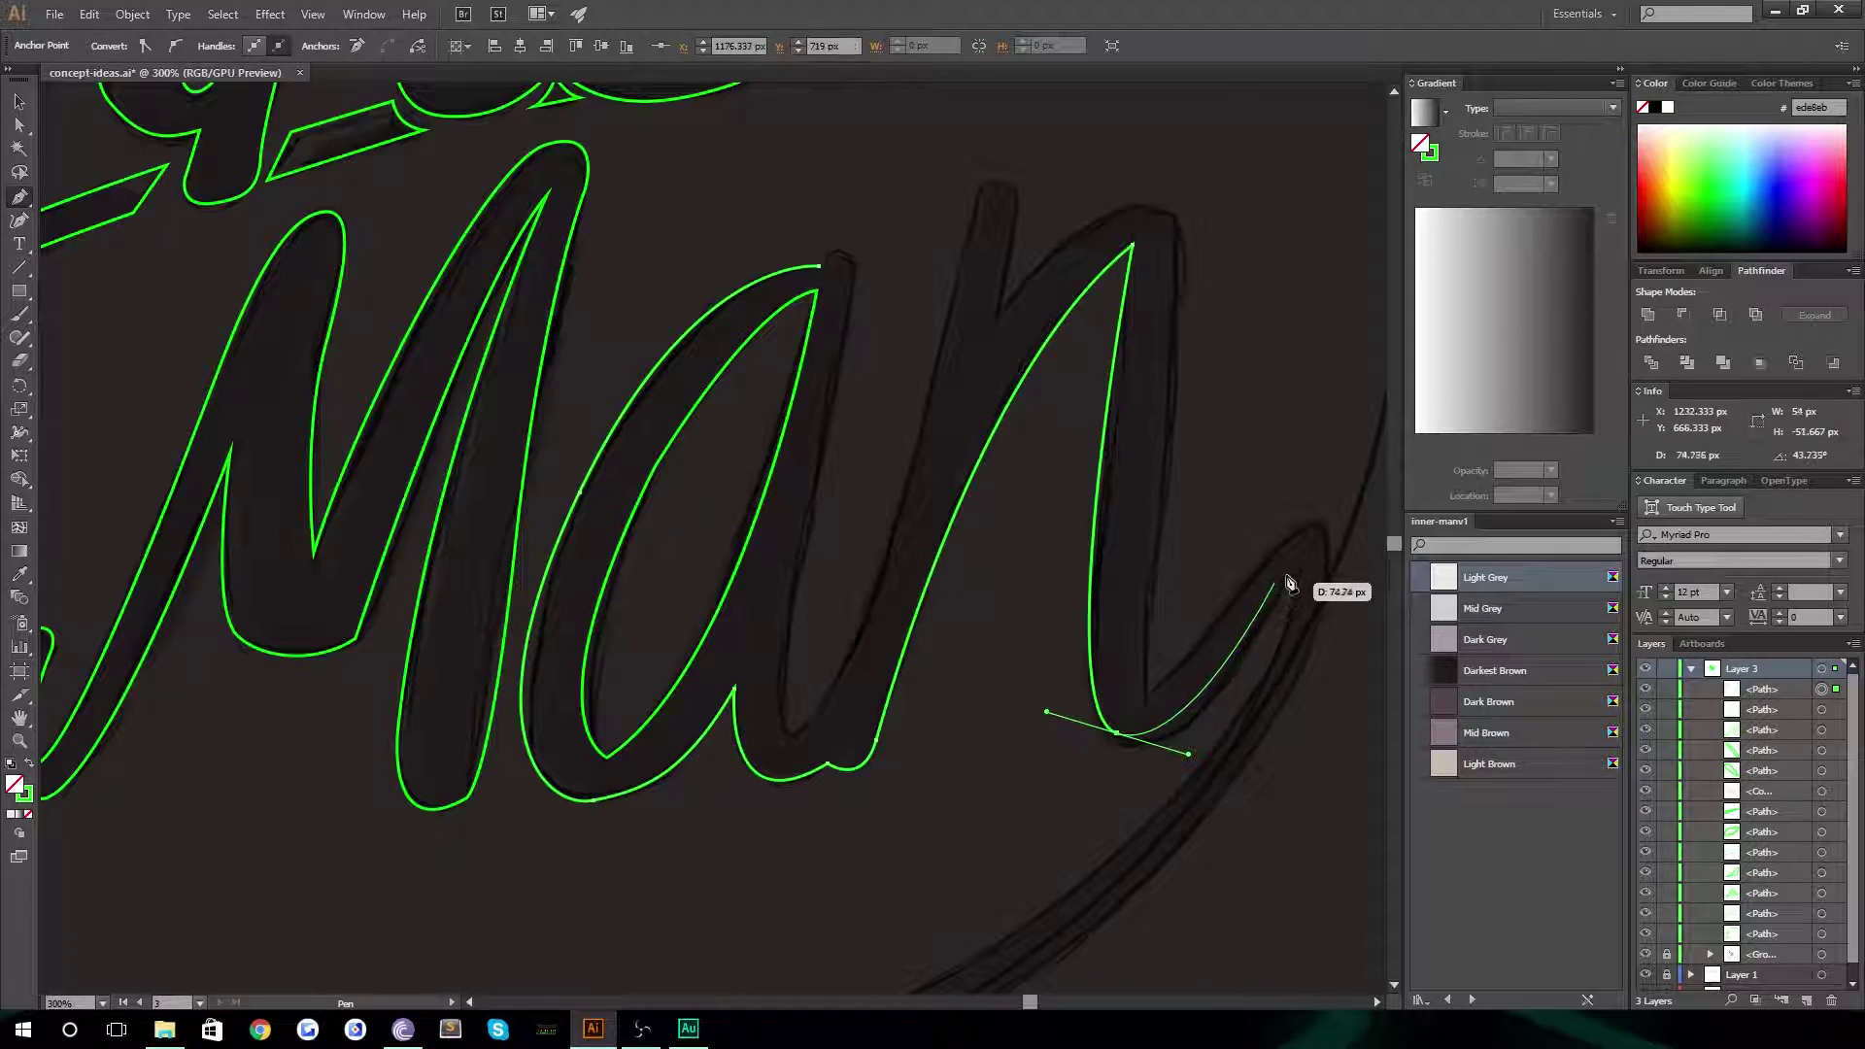
drag(1298, 573, 1382, 453)
drag(1326, 593, 1020, 315)
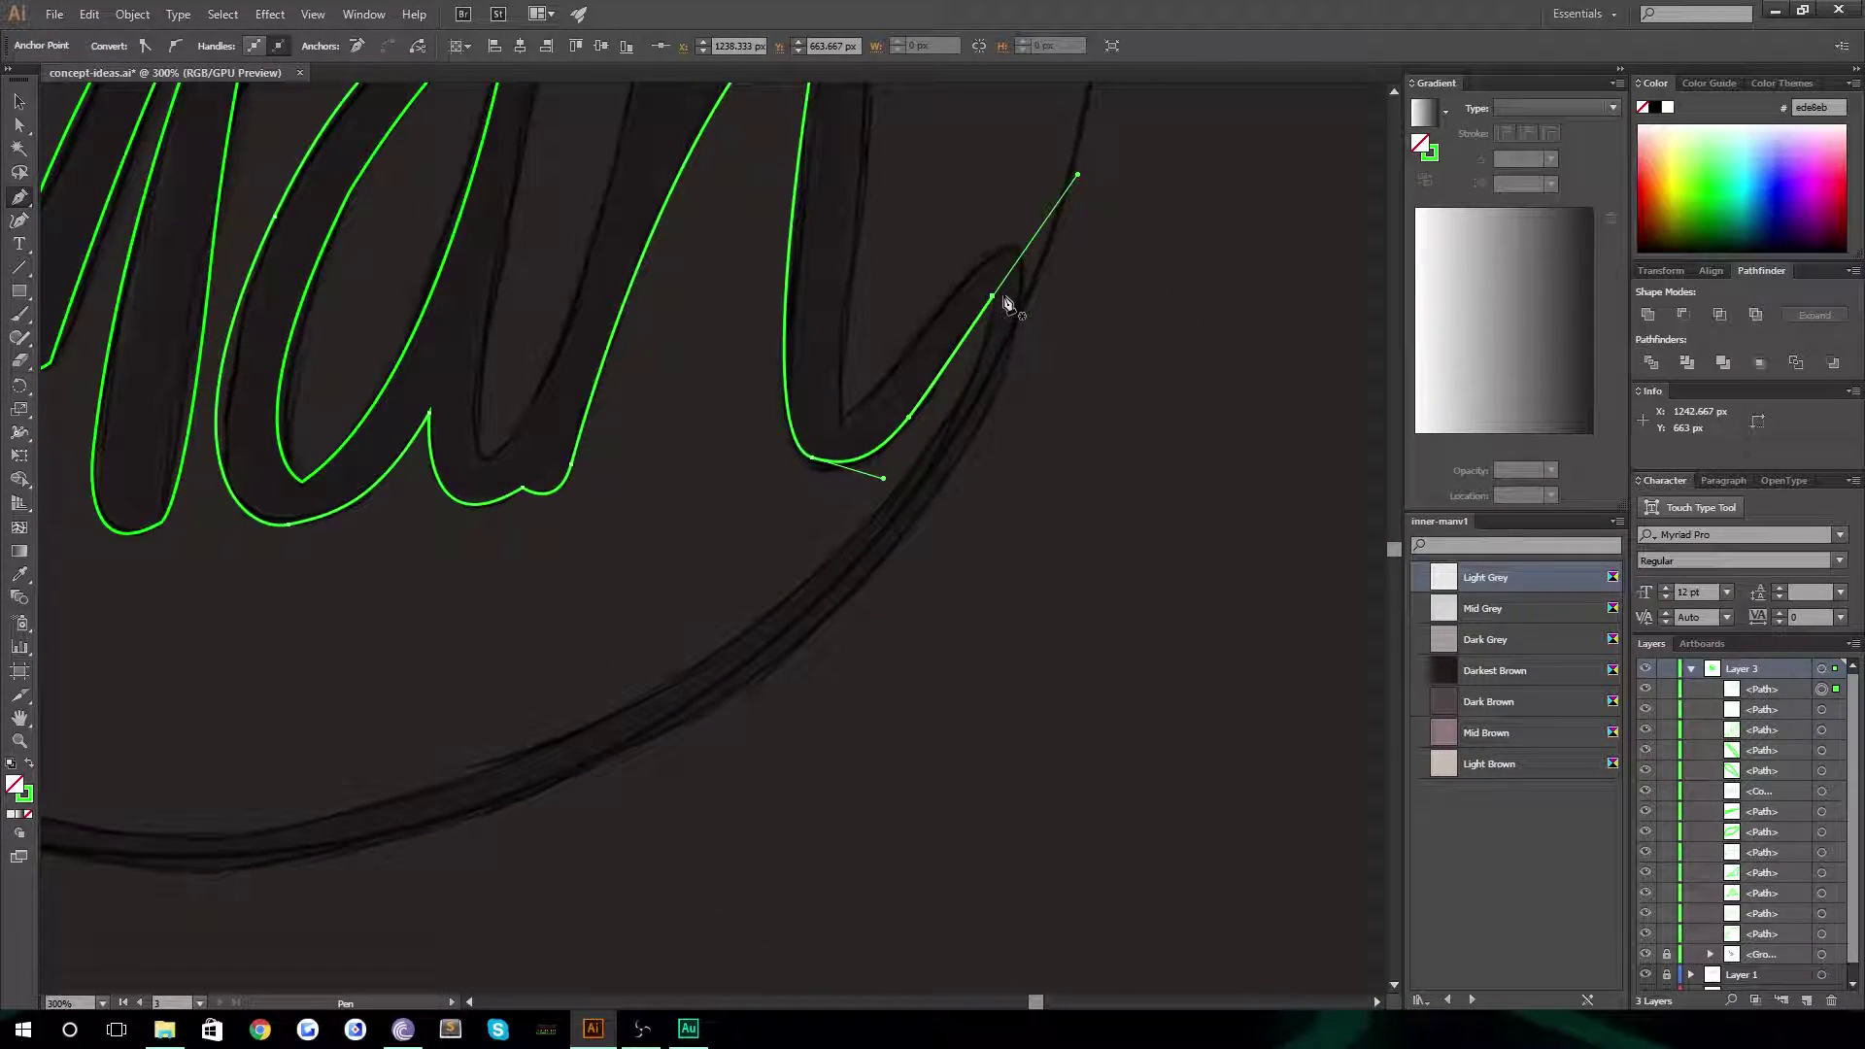
Trace the swash's upper edge along the bottom of the circle to its tapered end
drag(415, 678, 745, 599)
drag(857, 675, 459, 830)
drag(183, 630, 546, 624)
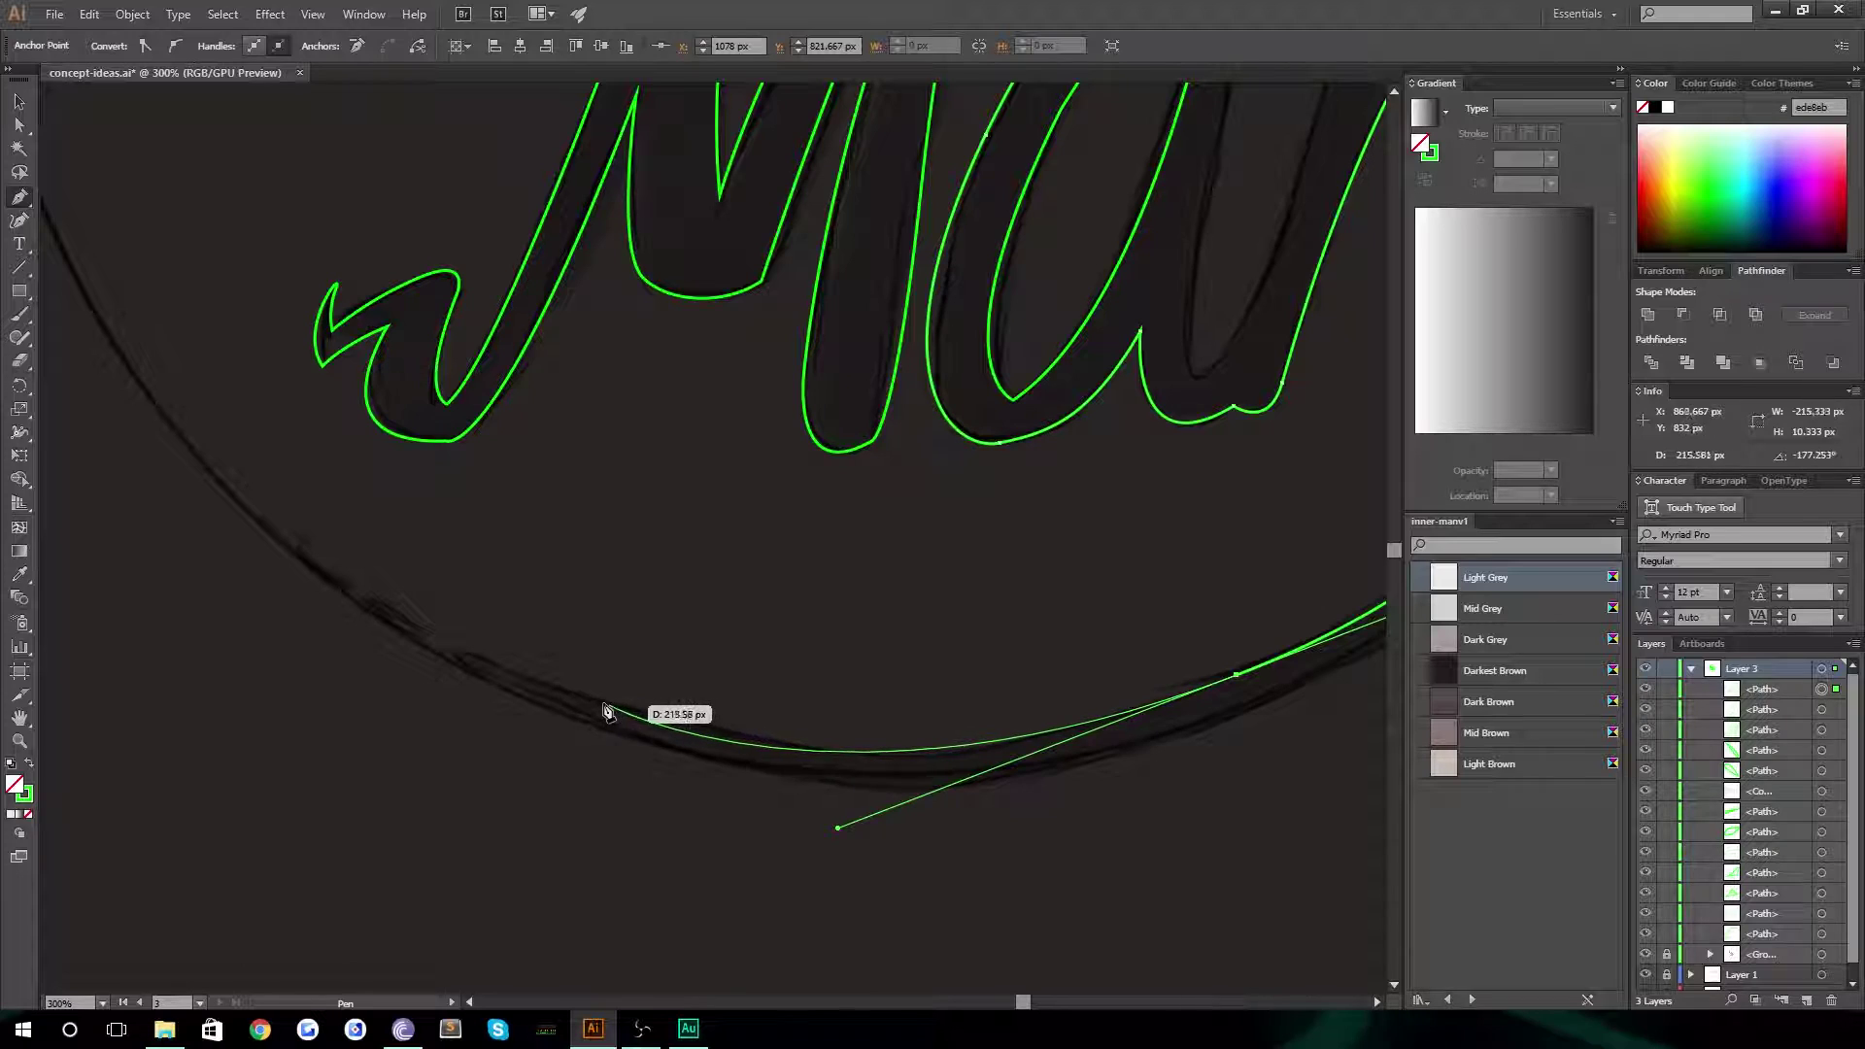
mouse_move(533, 675)
mouse_down()
mouse_move(486, 661)
mouse_move(445, 679)
mouse_up()
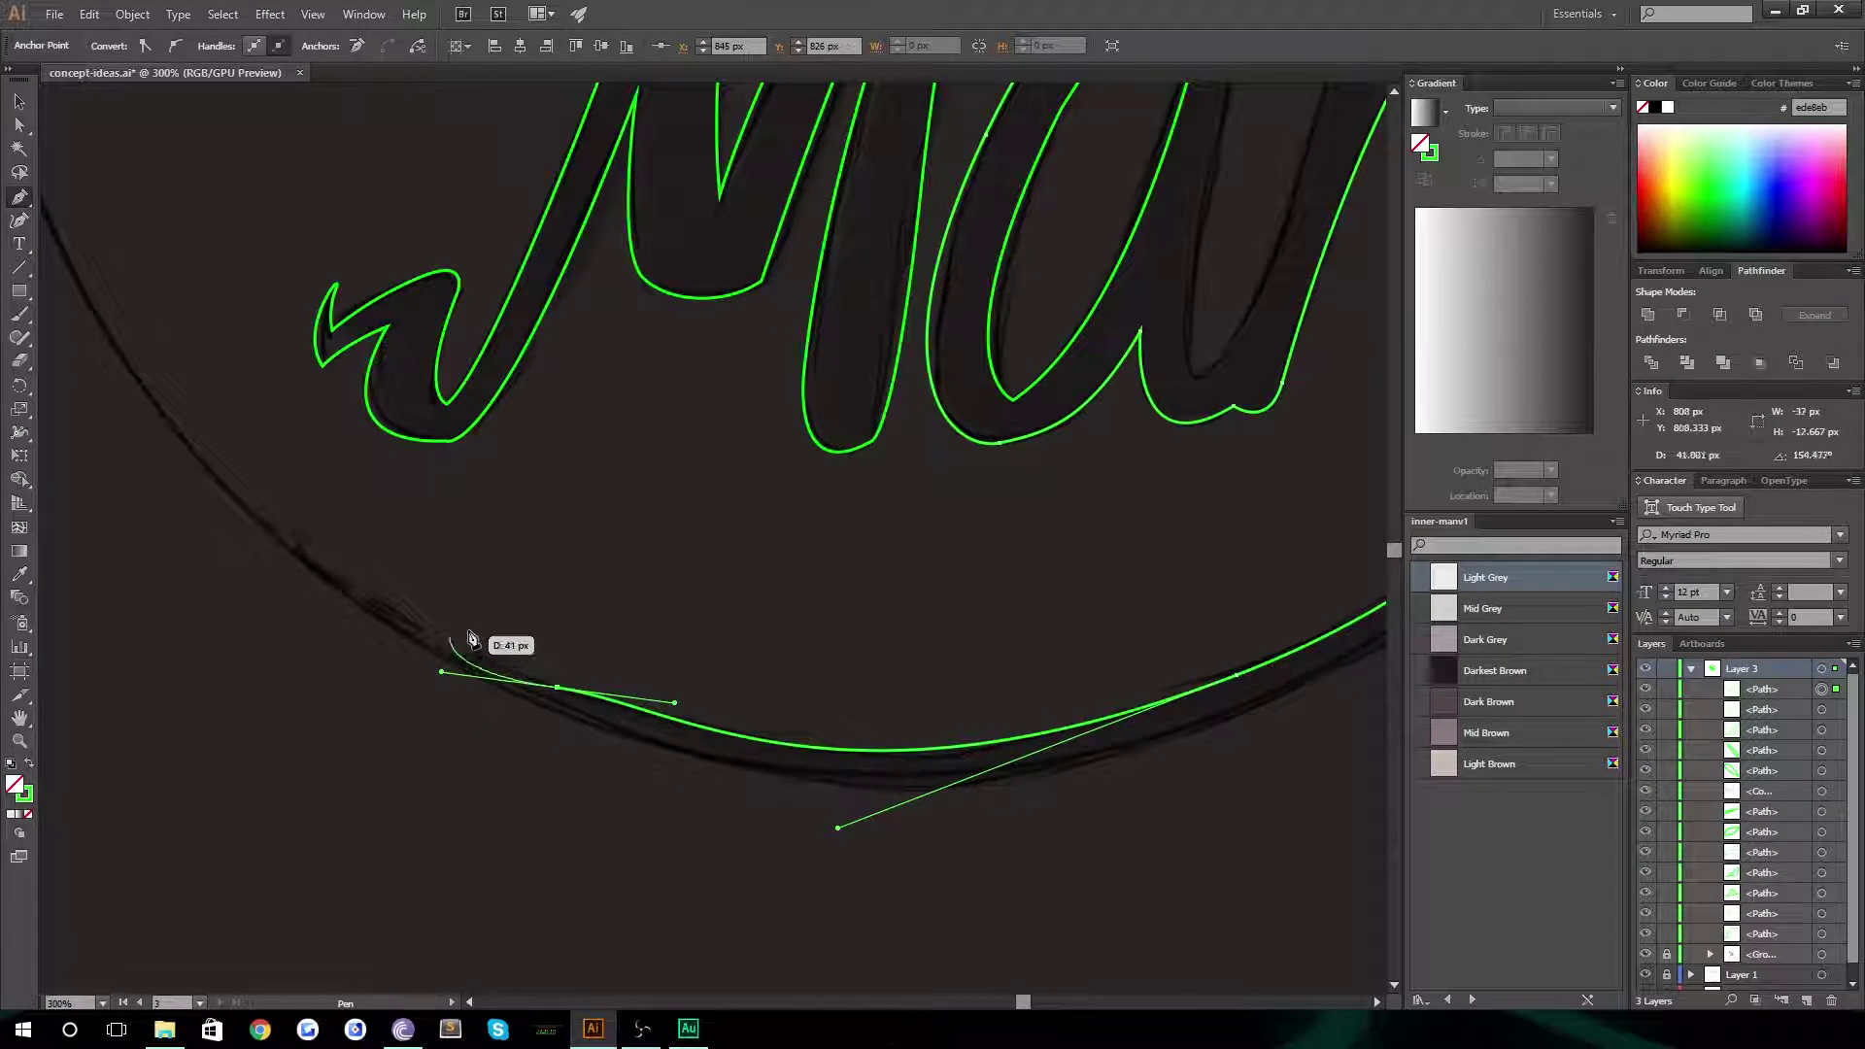
key(ctrl+z)
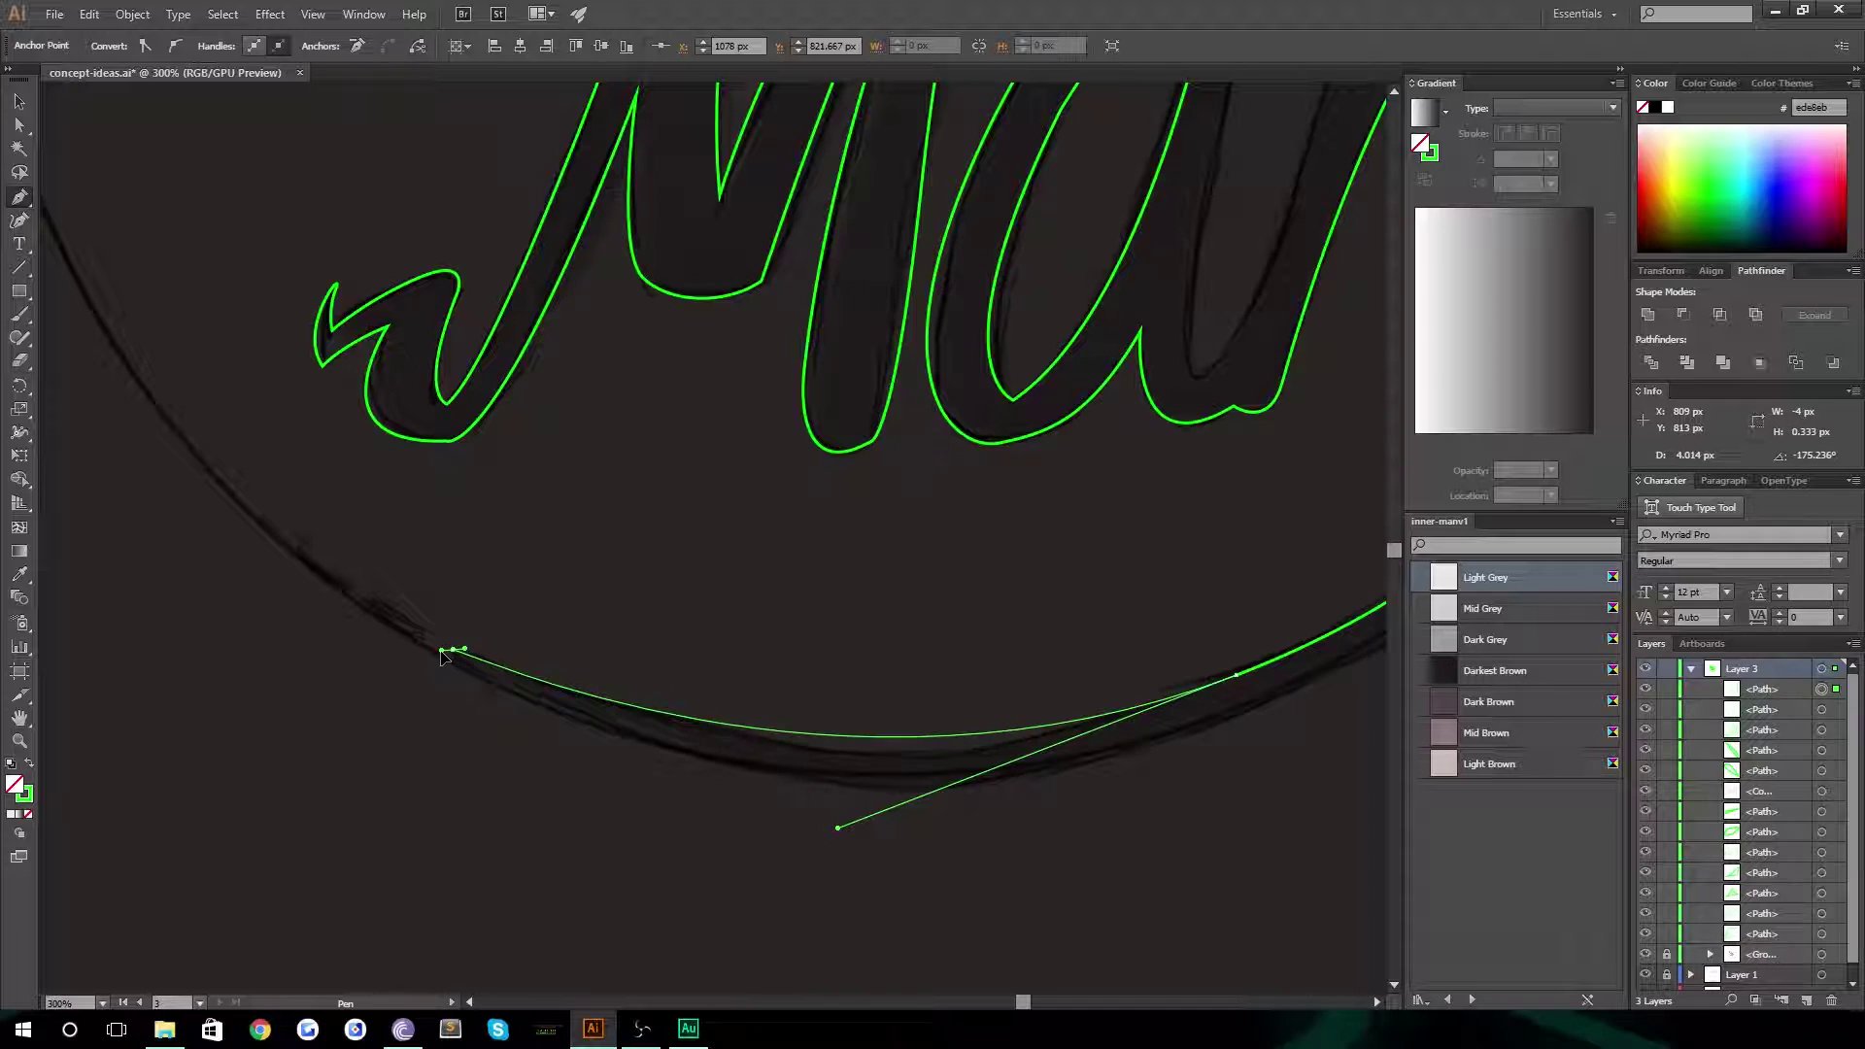
drag(442, 650, 1090, 837)
Trace the swash's lower edge back around its rounded tip and down to the inside corner of the n's foot
scroll(770, 657, right, 6)
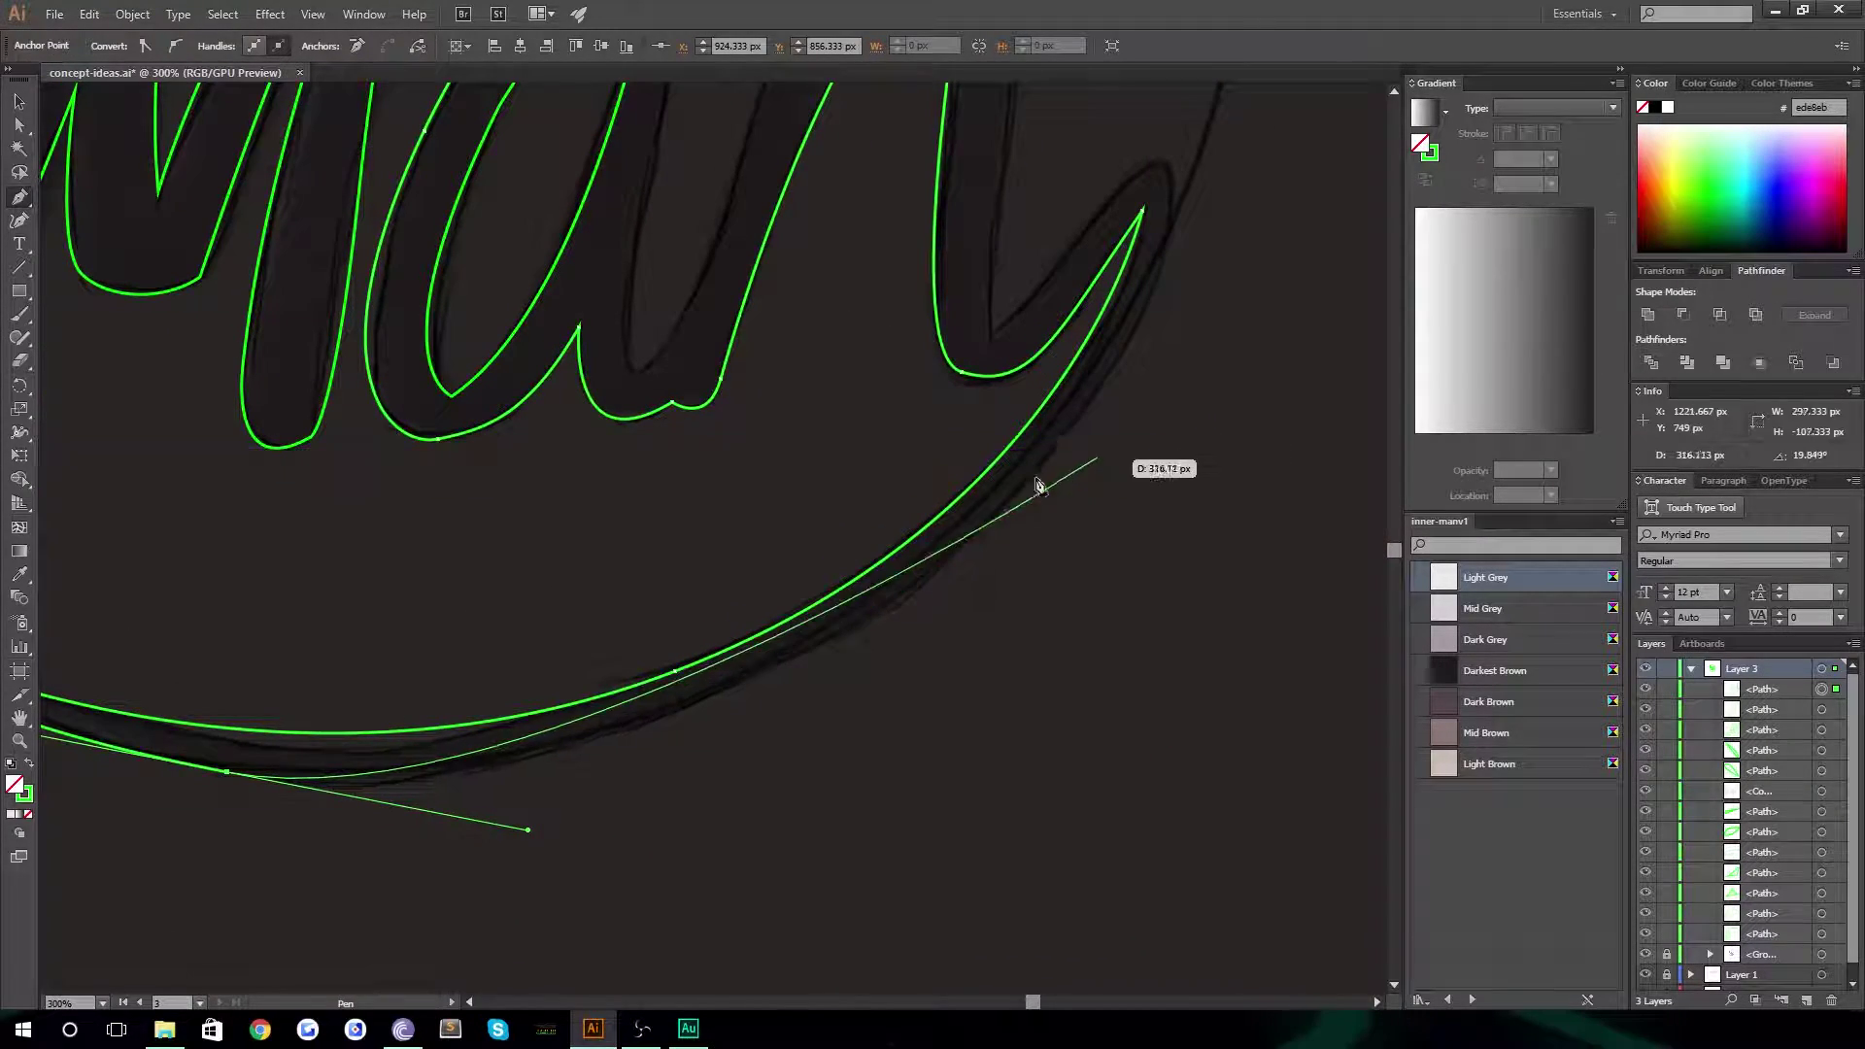
drag(1082, 423, 1152, 159)
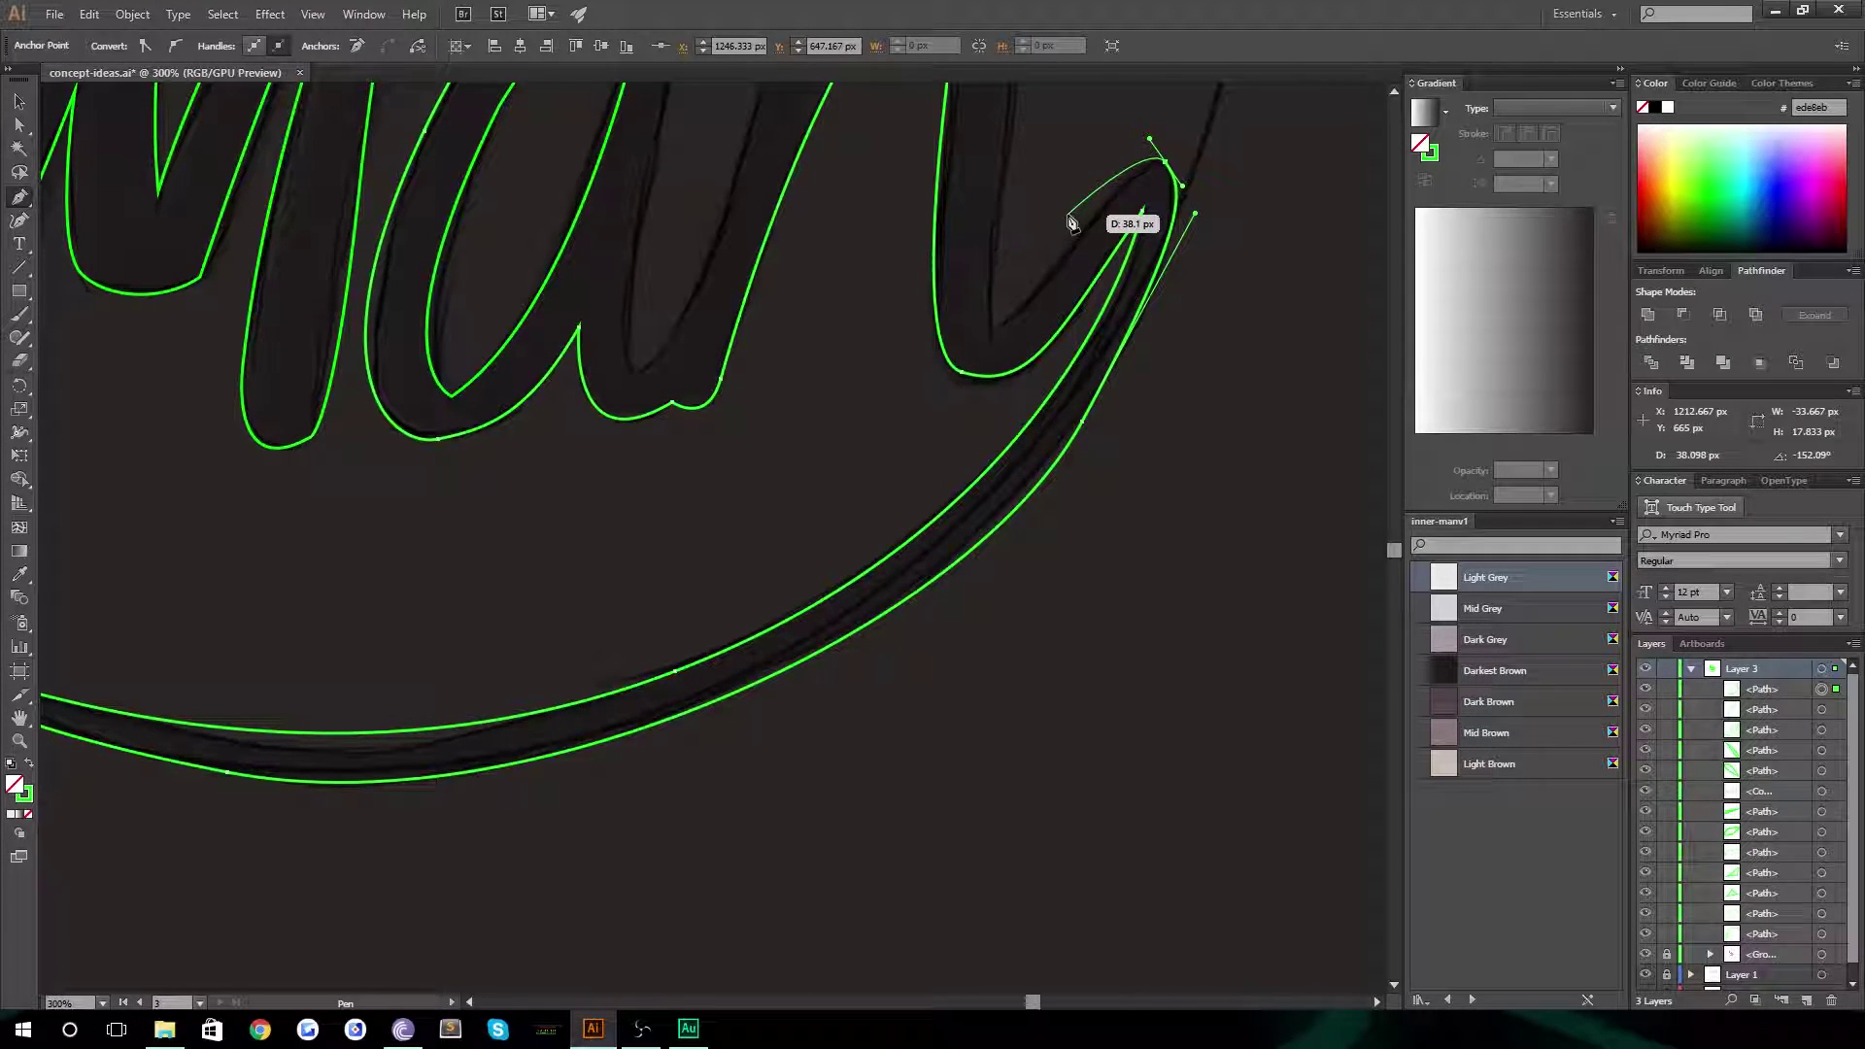
click(1052, 269)
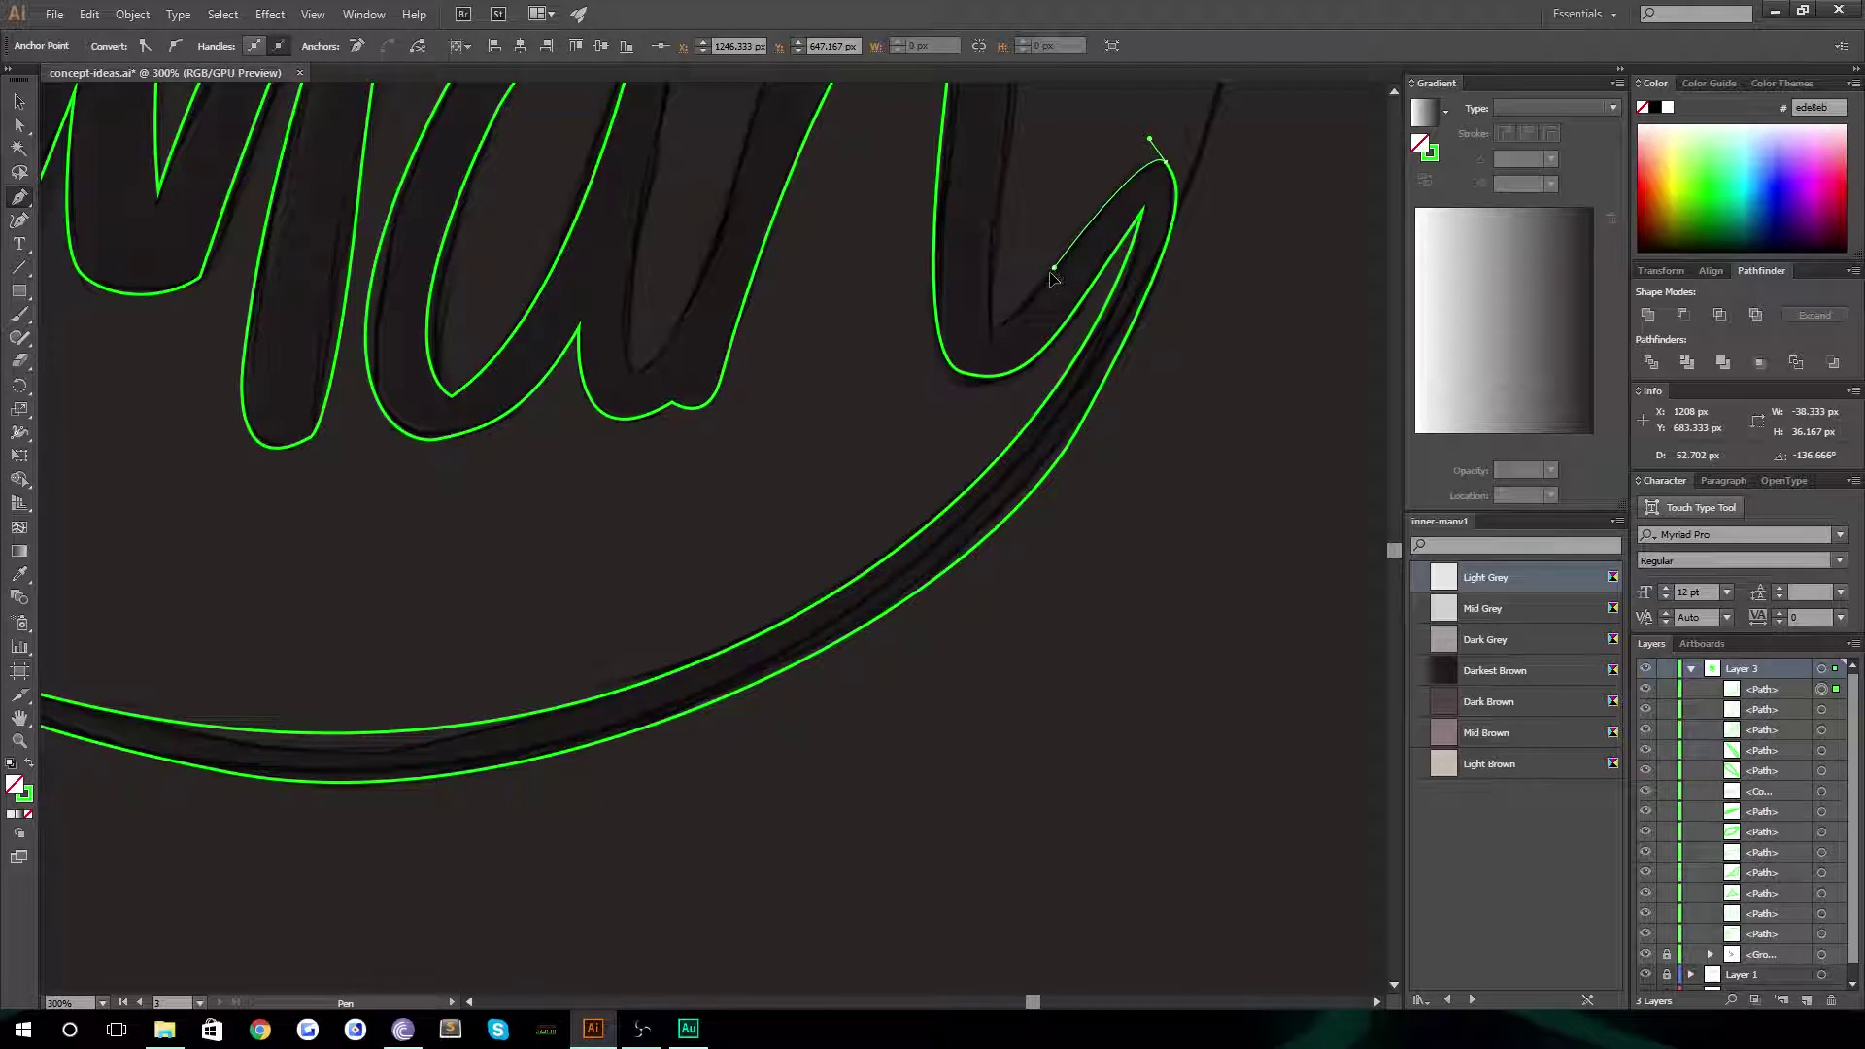
click(992, 332)
Trace up the n's outer edge, over its arch, into the notch and around the top of the first stem
drag(970, 221, 905, 616)
drag(952, 246, 927, 206)
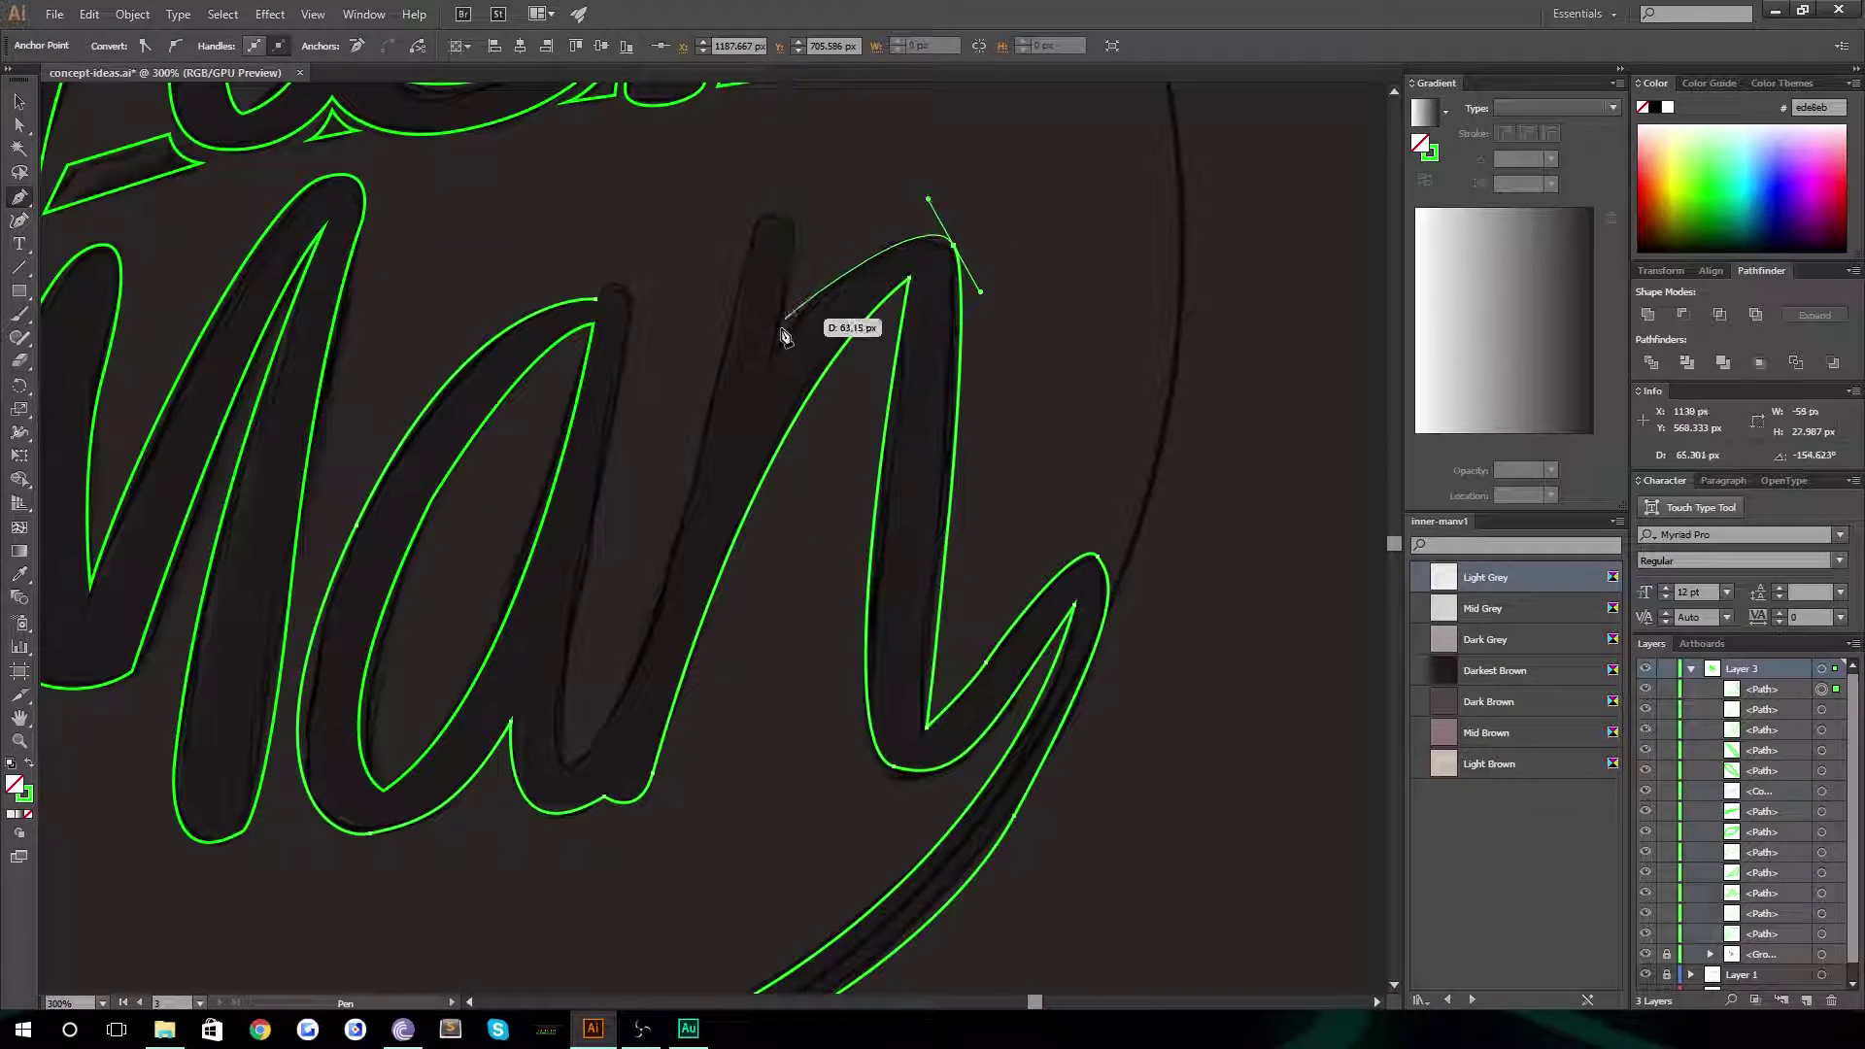
drag(777, 342, 771, 219)
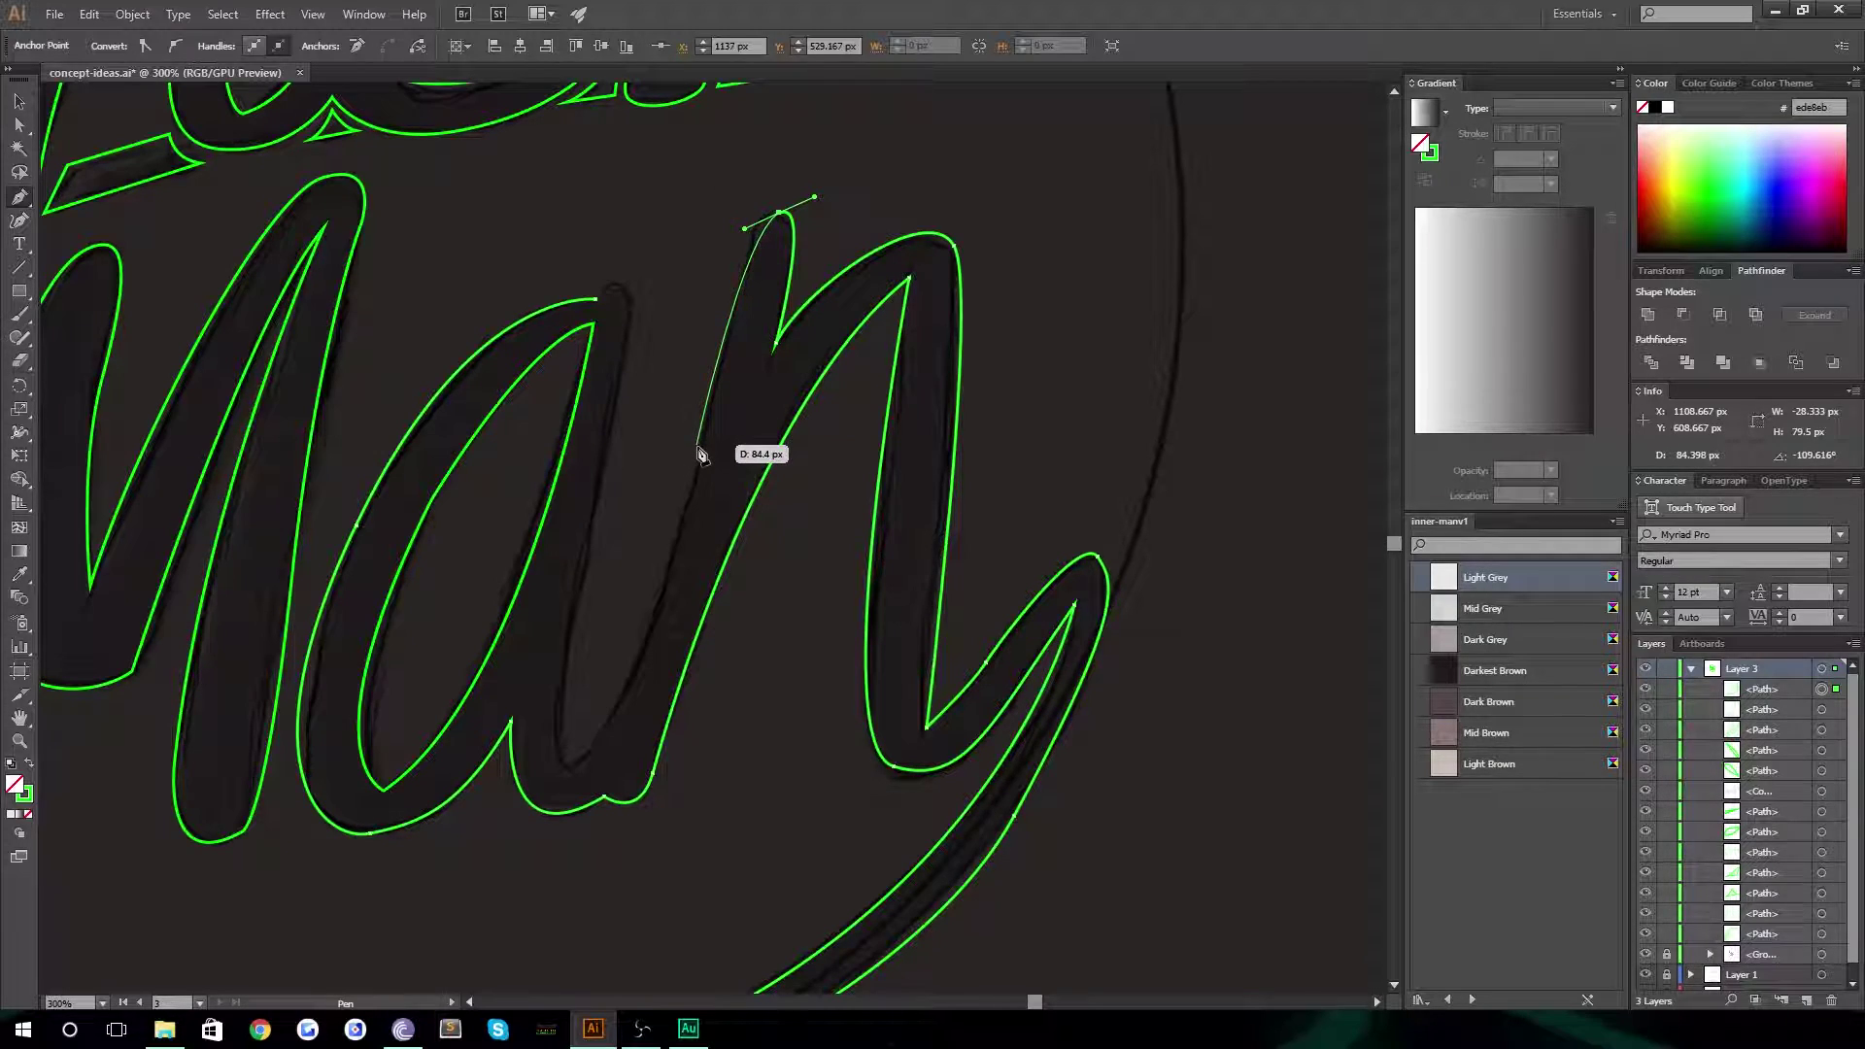
Trace down to the valley between a and n and up over the a's stem, closing the outline and deselecting it
drag(697, 452, 667, 590)
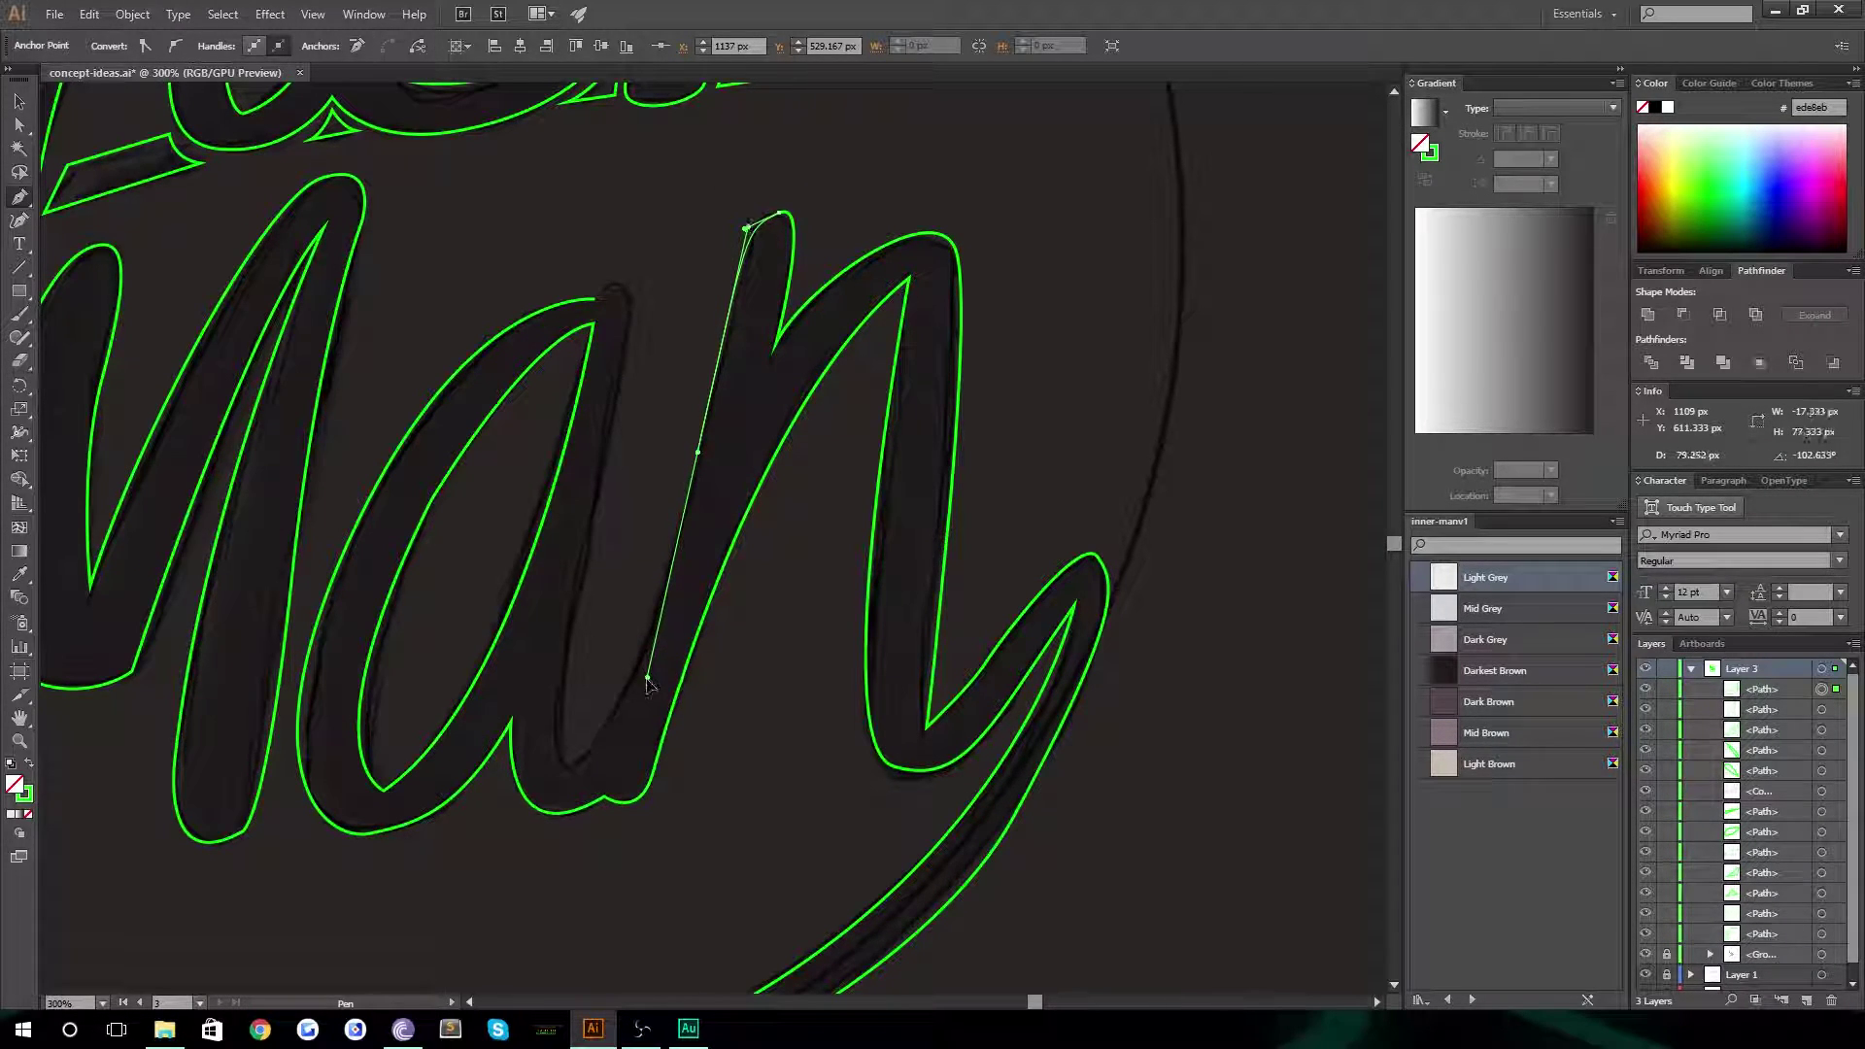
drag(647, 685, 662, 600)
drag(647, 687, 649, 649)
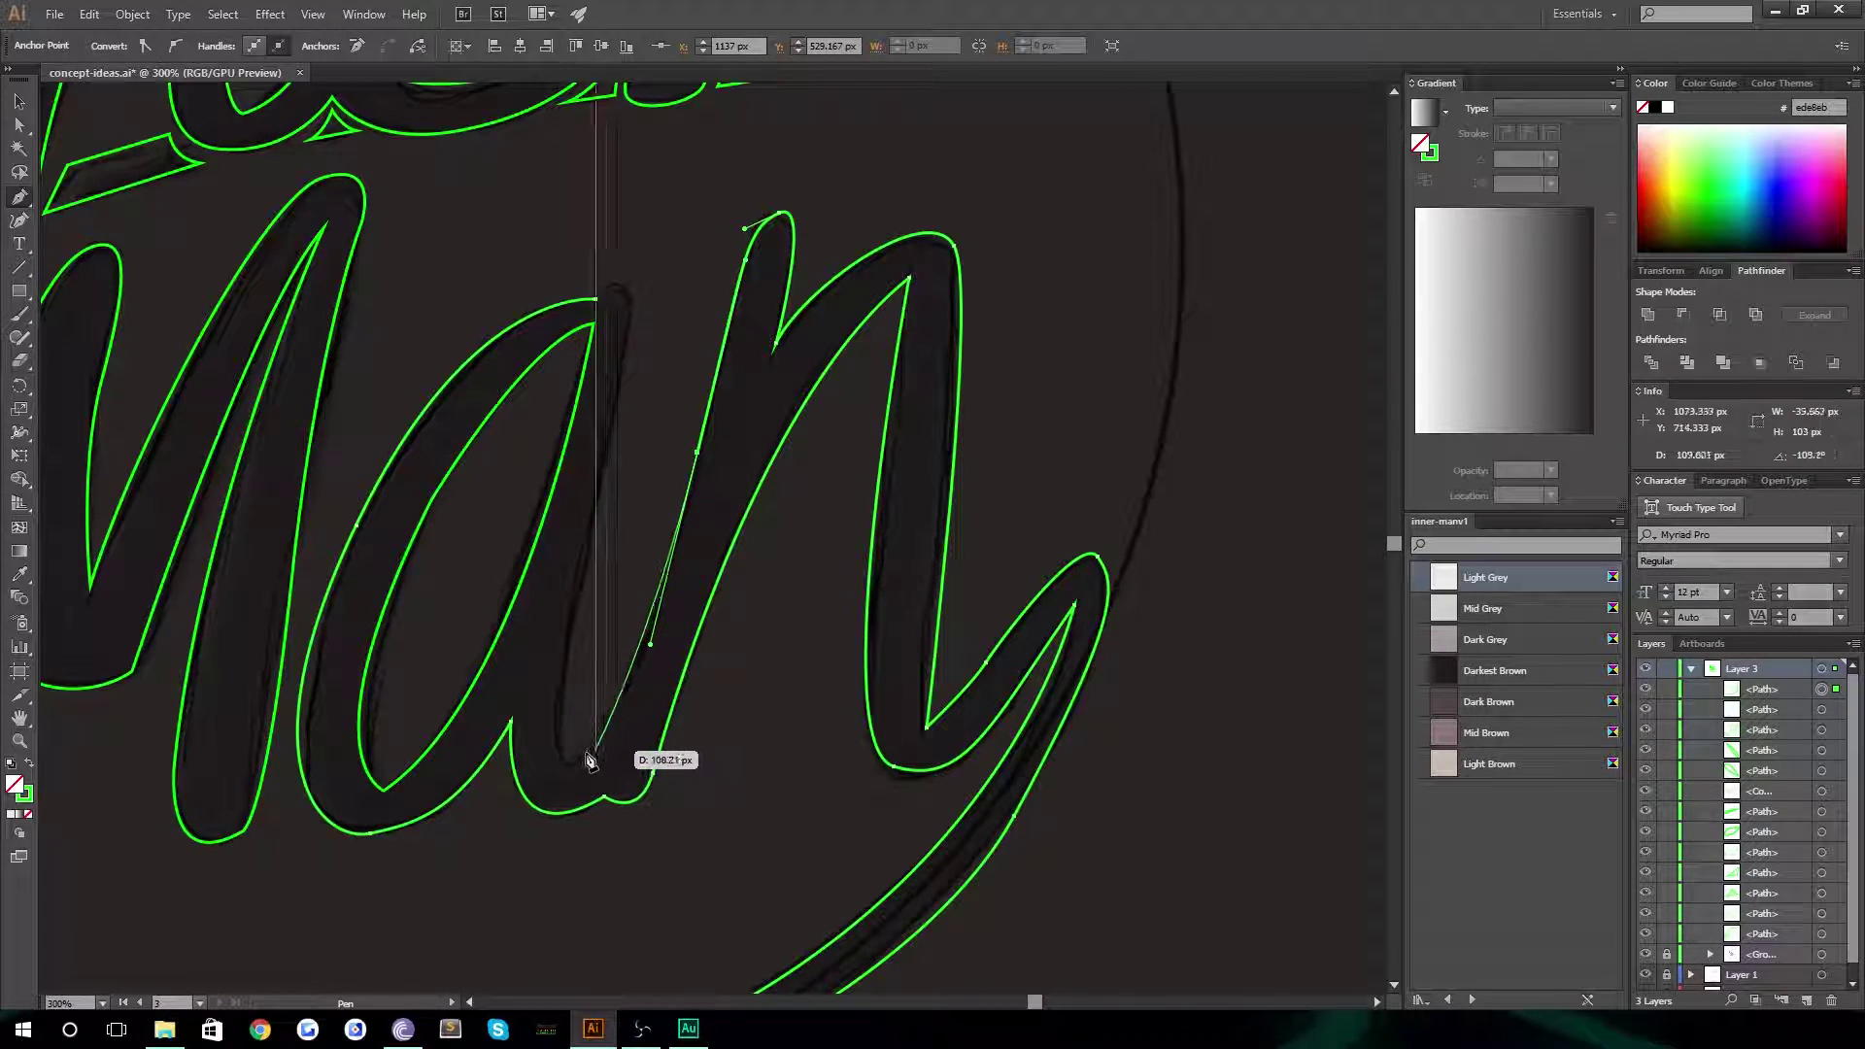
drag(568, 764, 537, 768)
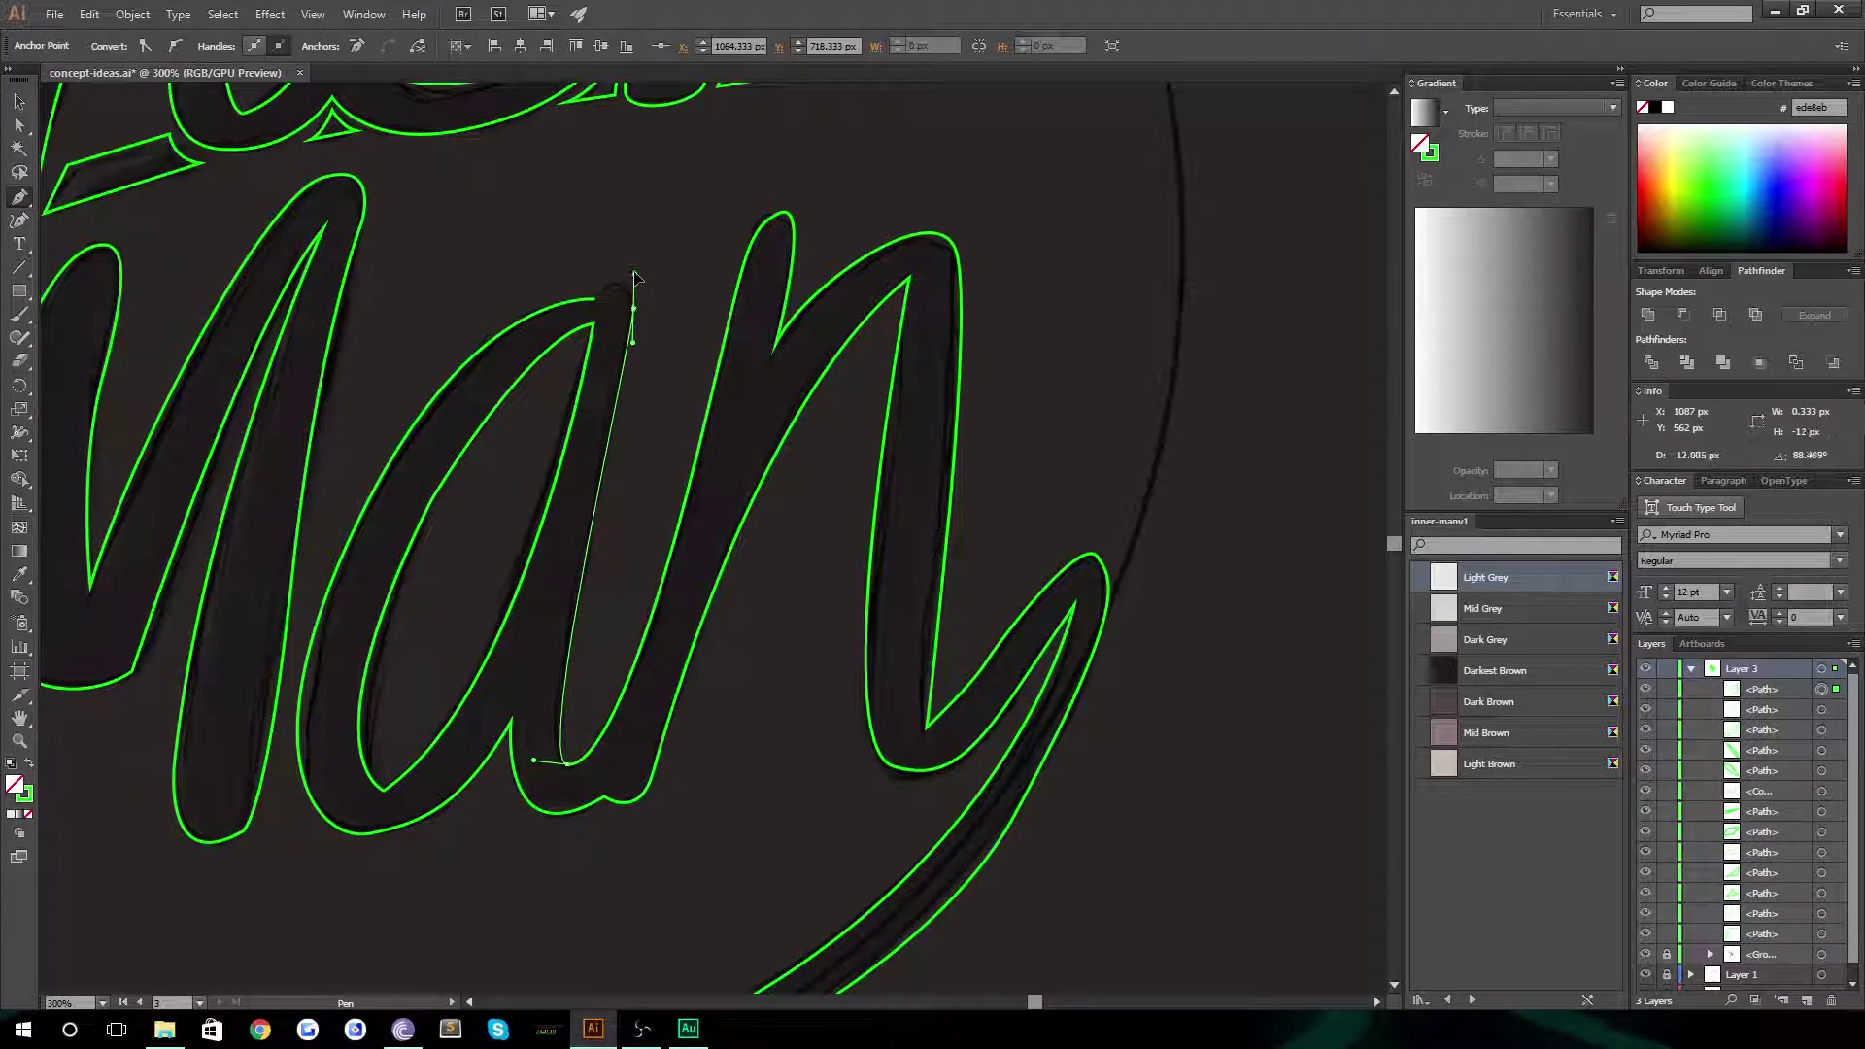
drag(633, 280, 590, 303)
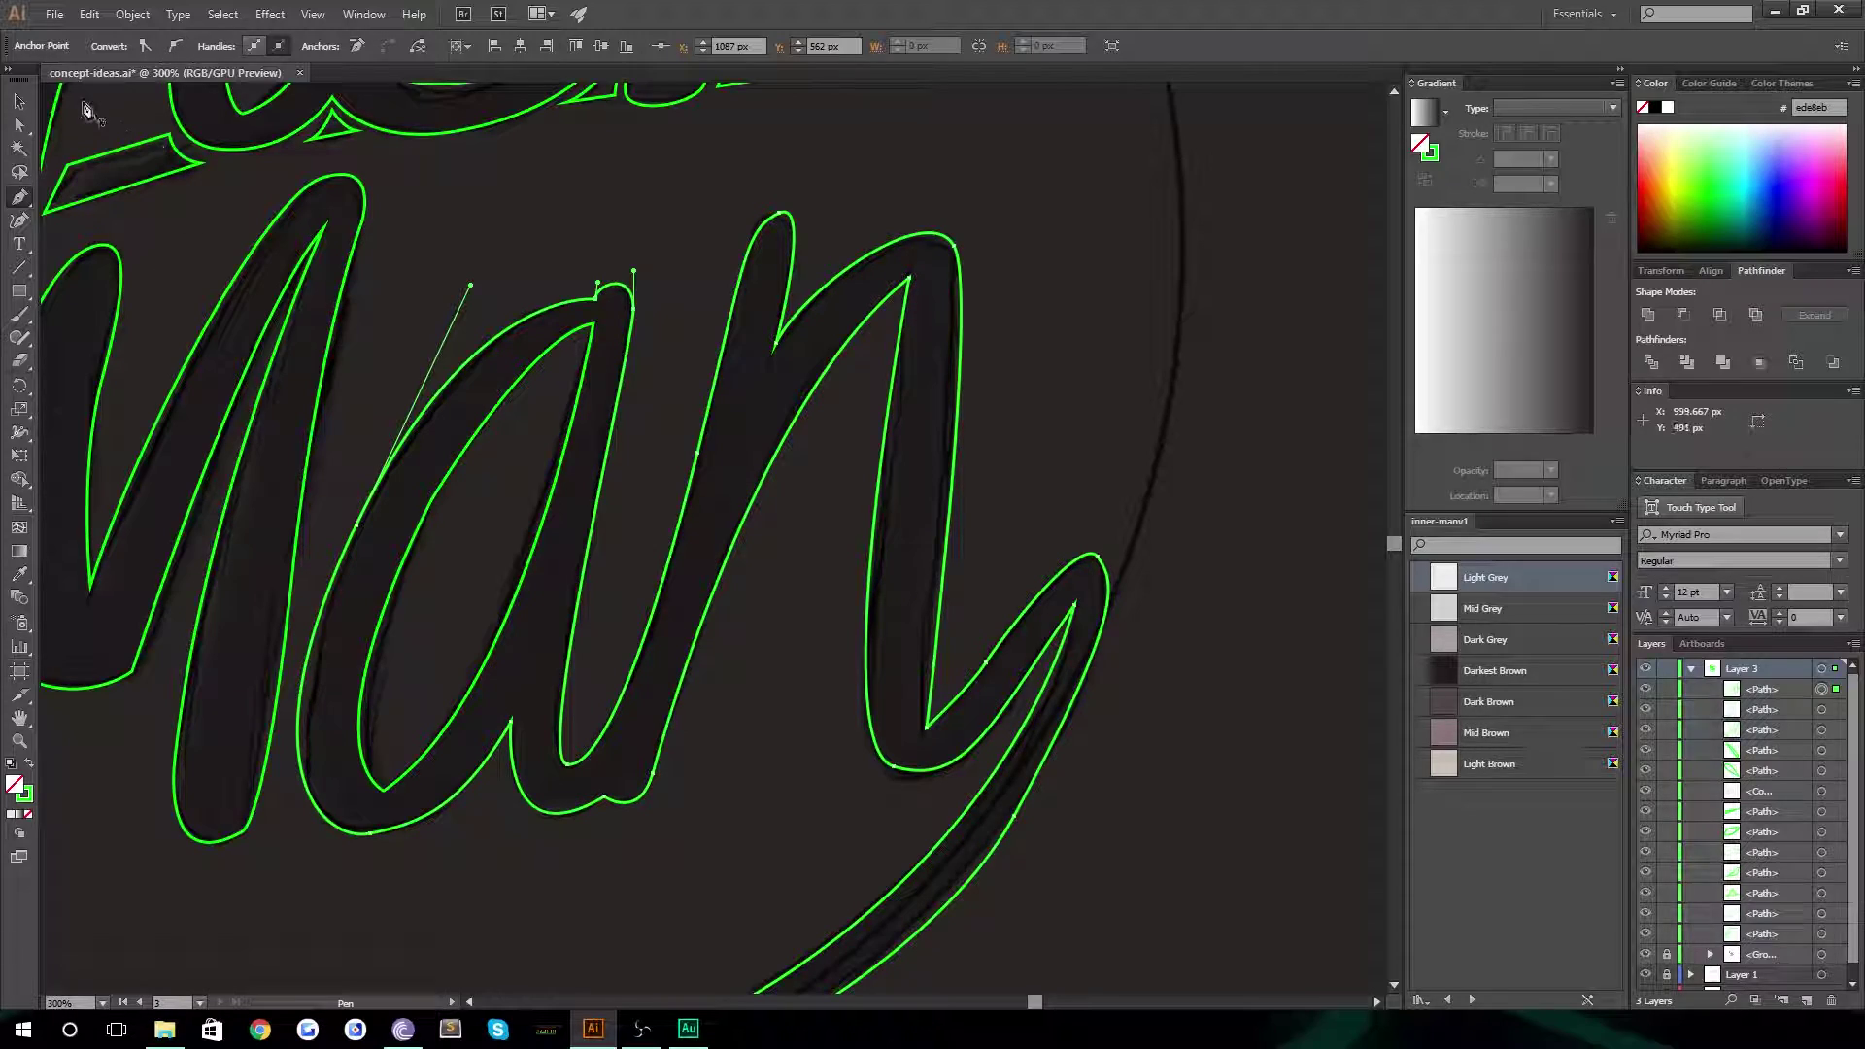
key(v)
click(1164, 209)
Trace the small elongated accent just beyond the swash's tapered end as a closed outline
key(z)
alt+click(391, 692)
alt+click(392, 691)
alt+click(778, 376)
drag(828, 338, 847, 434)
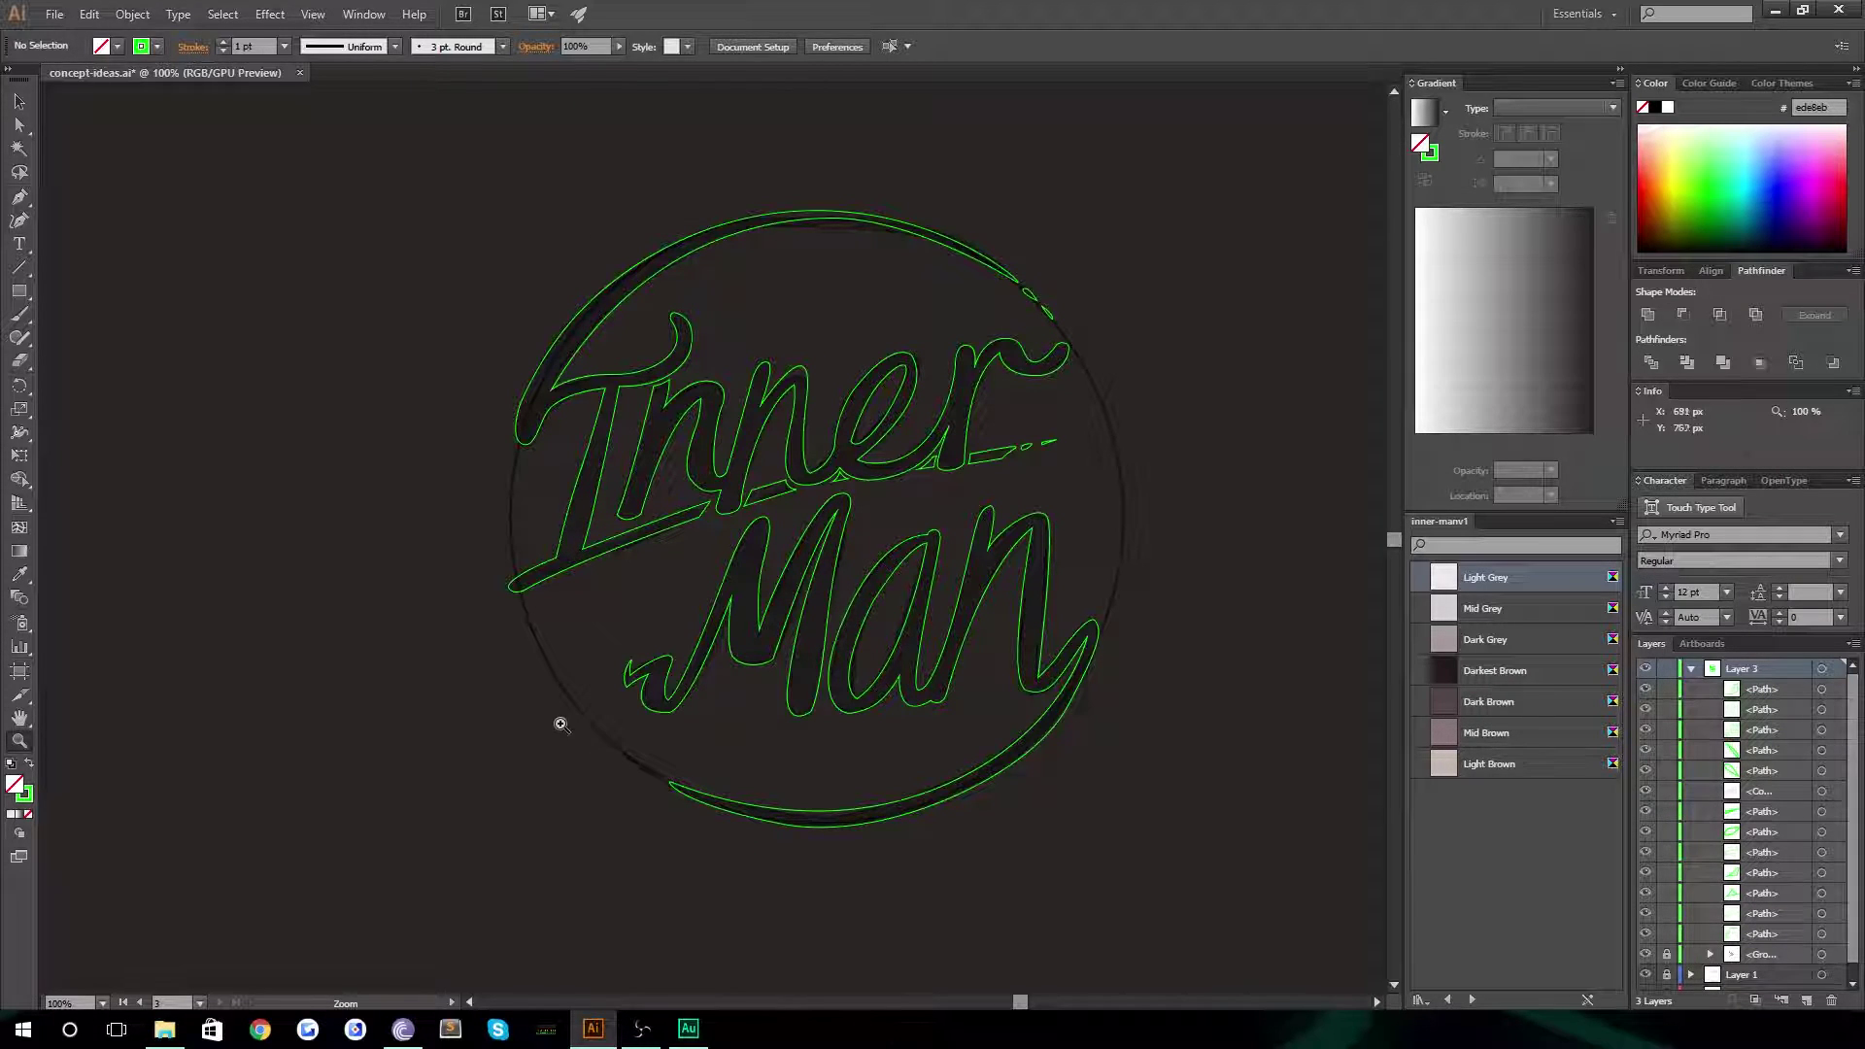
click(637, 695)
click(660, 602)
click(680, 490)
click(753, 479)
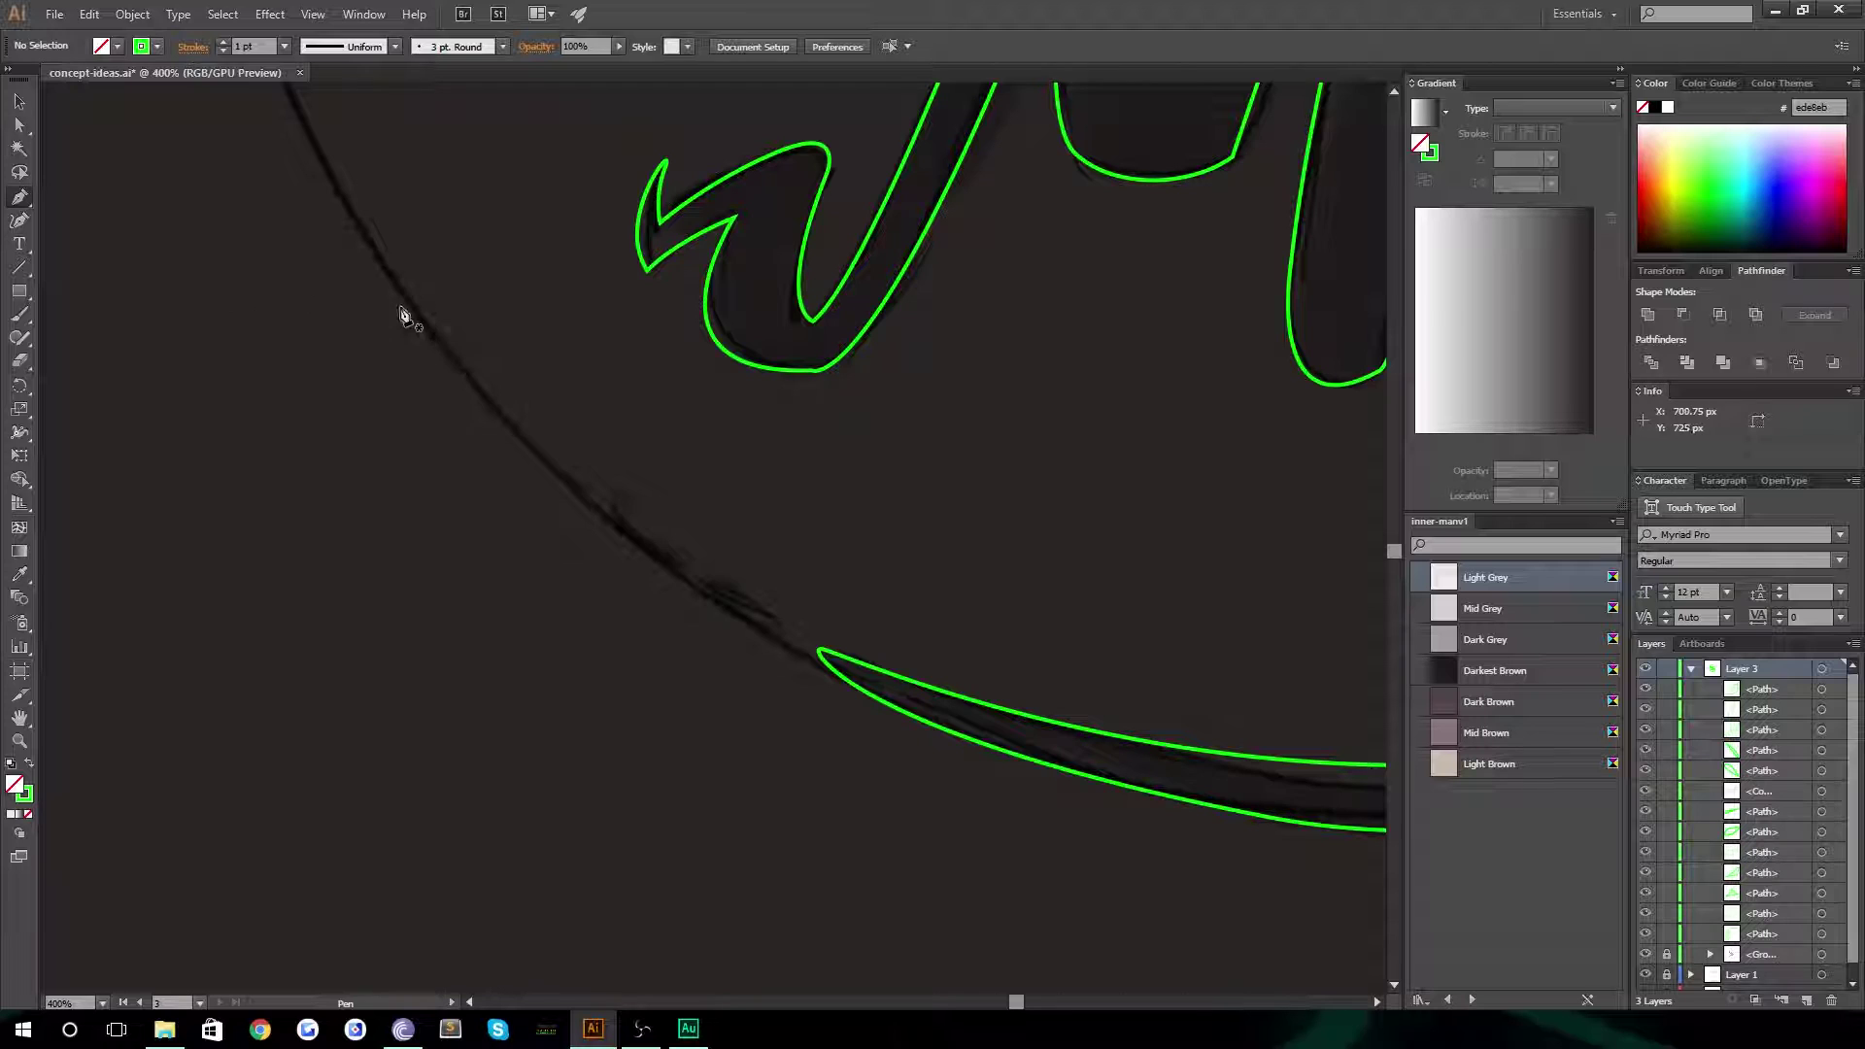
click(773, 620)
click(730, 589)
click(681, 583)
drag(745, 619, 767, 644)
click(773, 621)
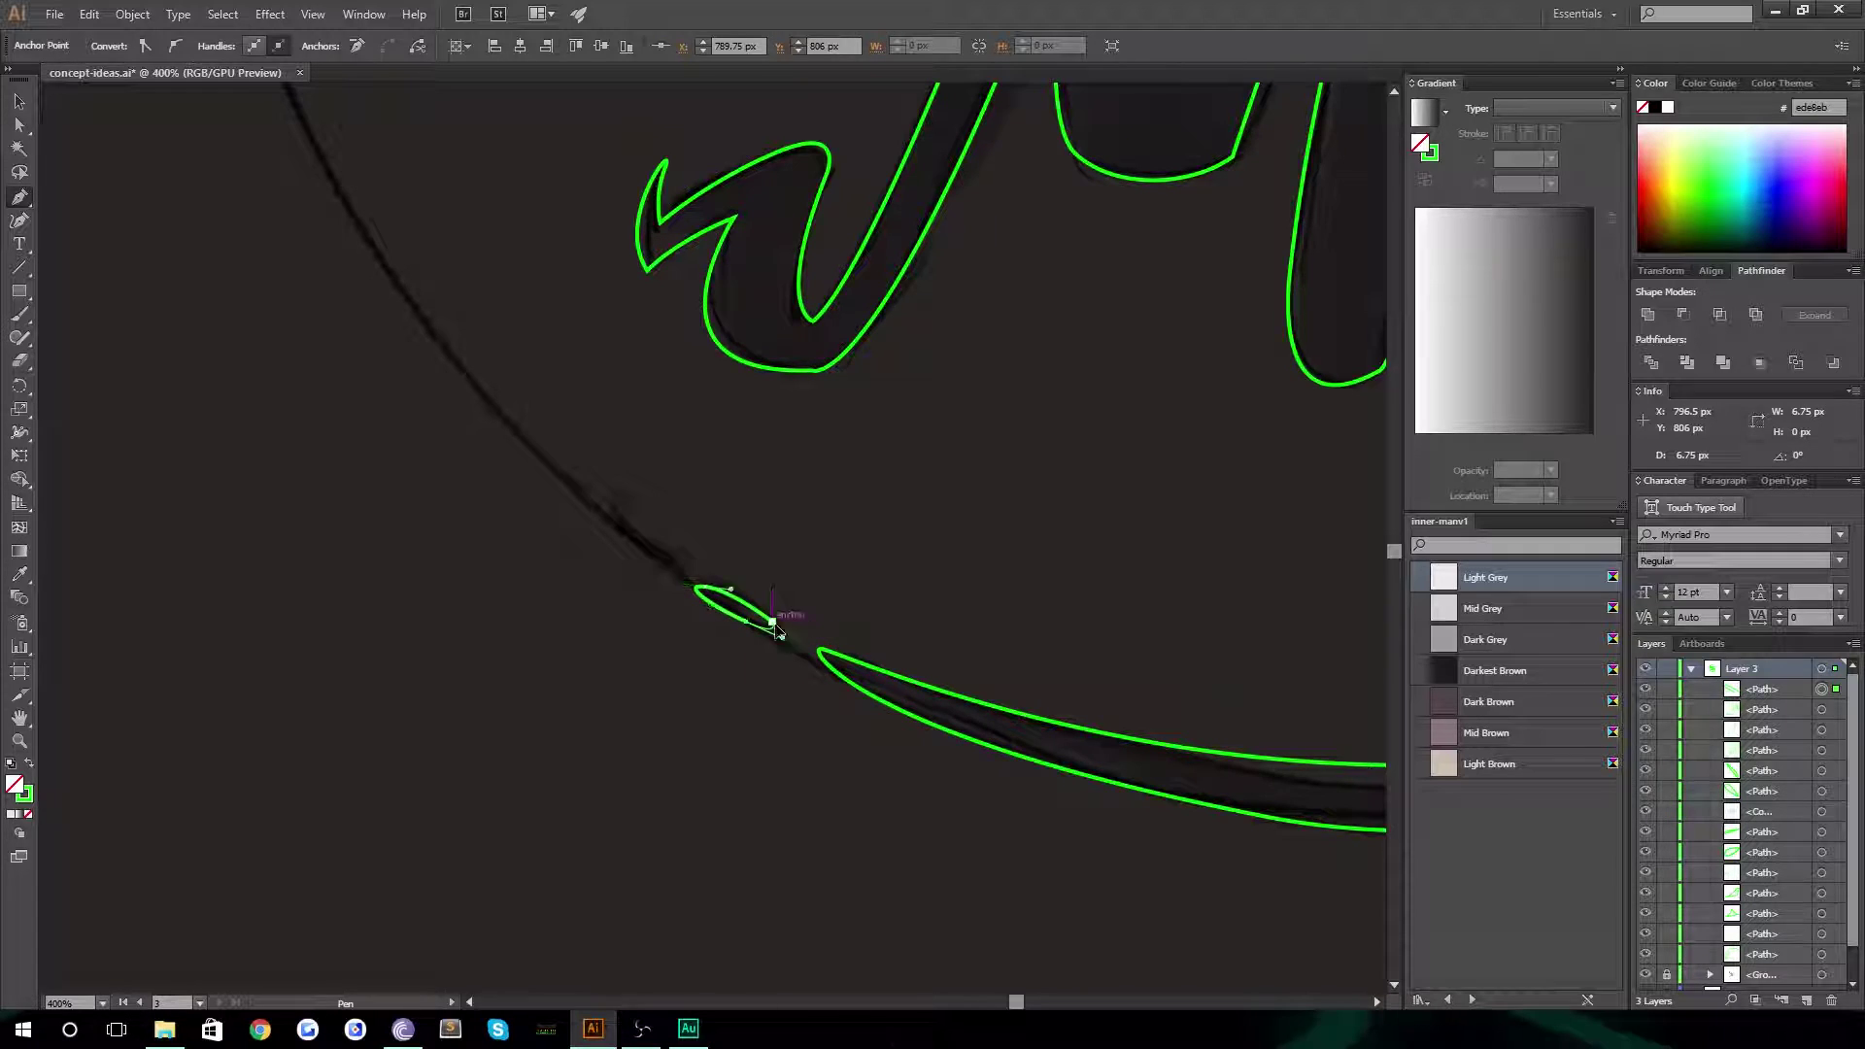
Trace the small round accent and the pointed dash following it along the circle's lower curve, then deselect
drag(663, 562, 619, 525)
drag(631, 551, 647, 560)
click(657, 550)
mouse_move(594, 505)
mouse_down()
mouse_move(549, 476)
mouse_move(576, 517)
mouse_move(595, 508)
mouse_up()
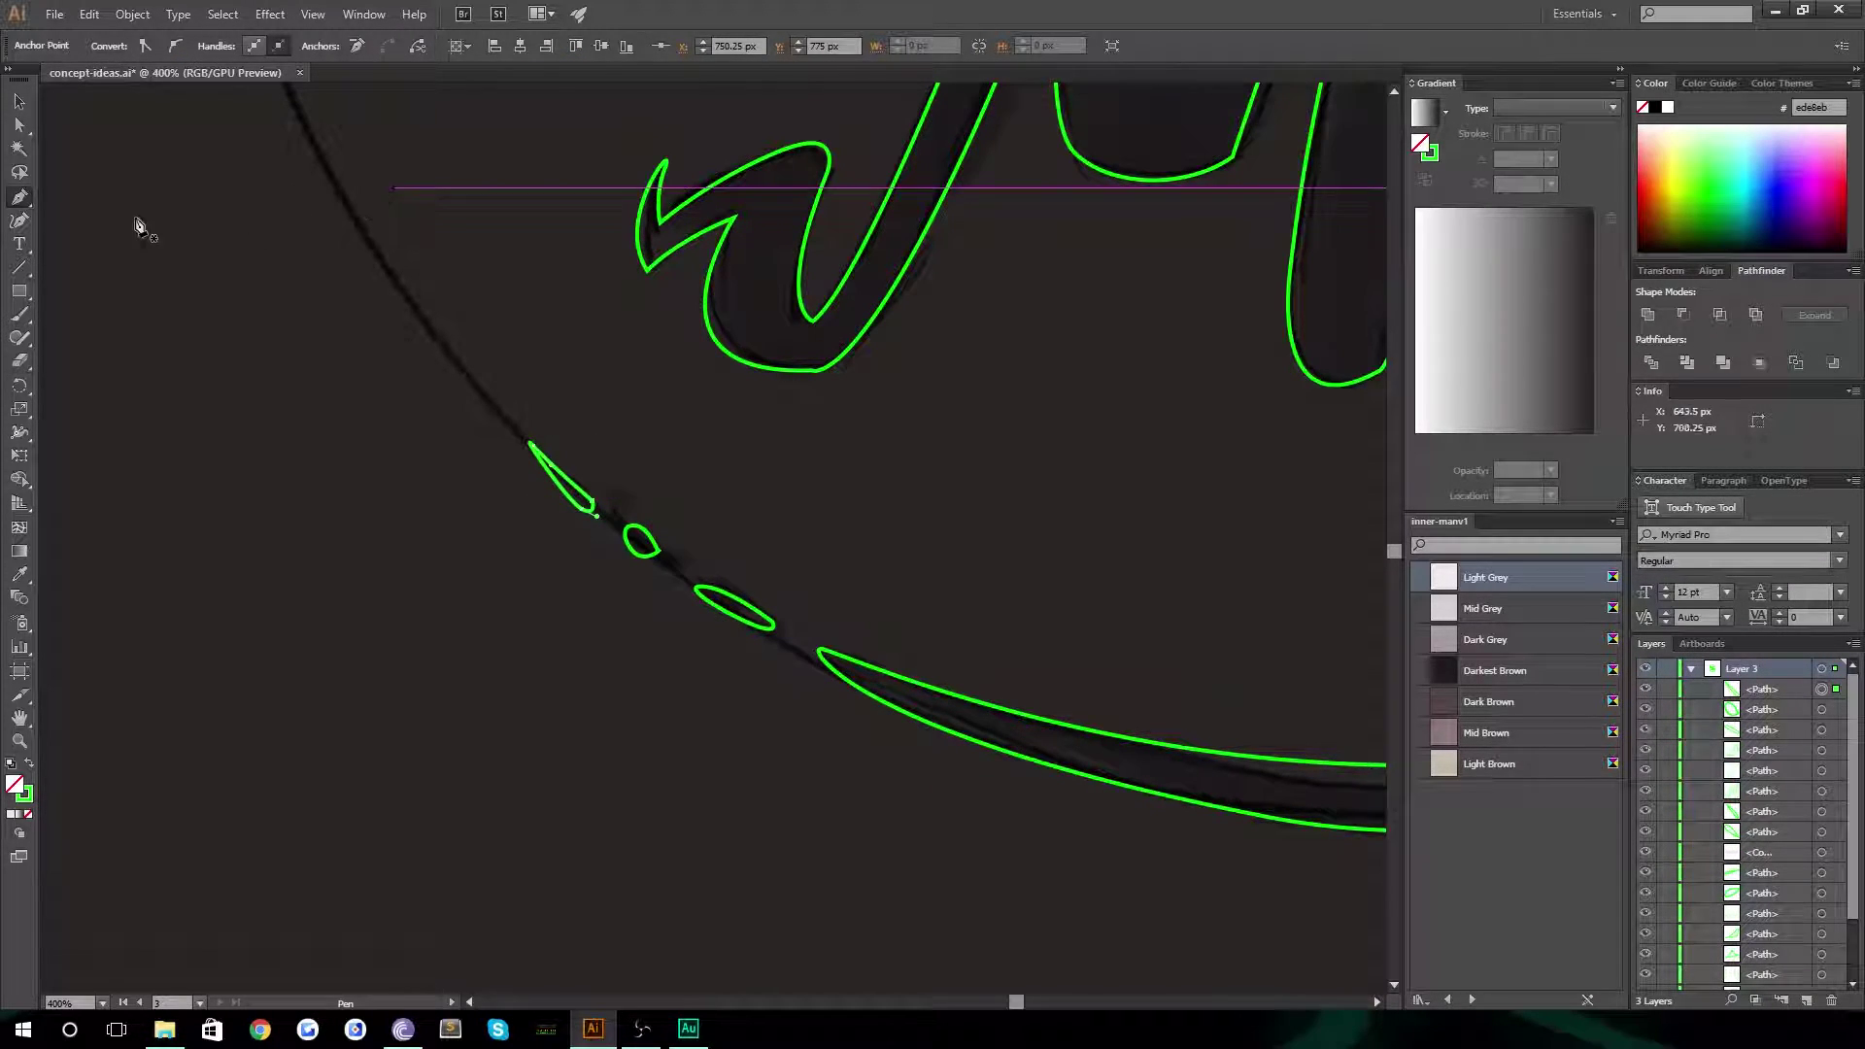
click(18, 101)
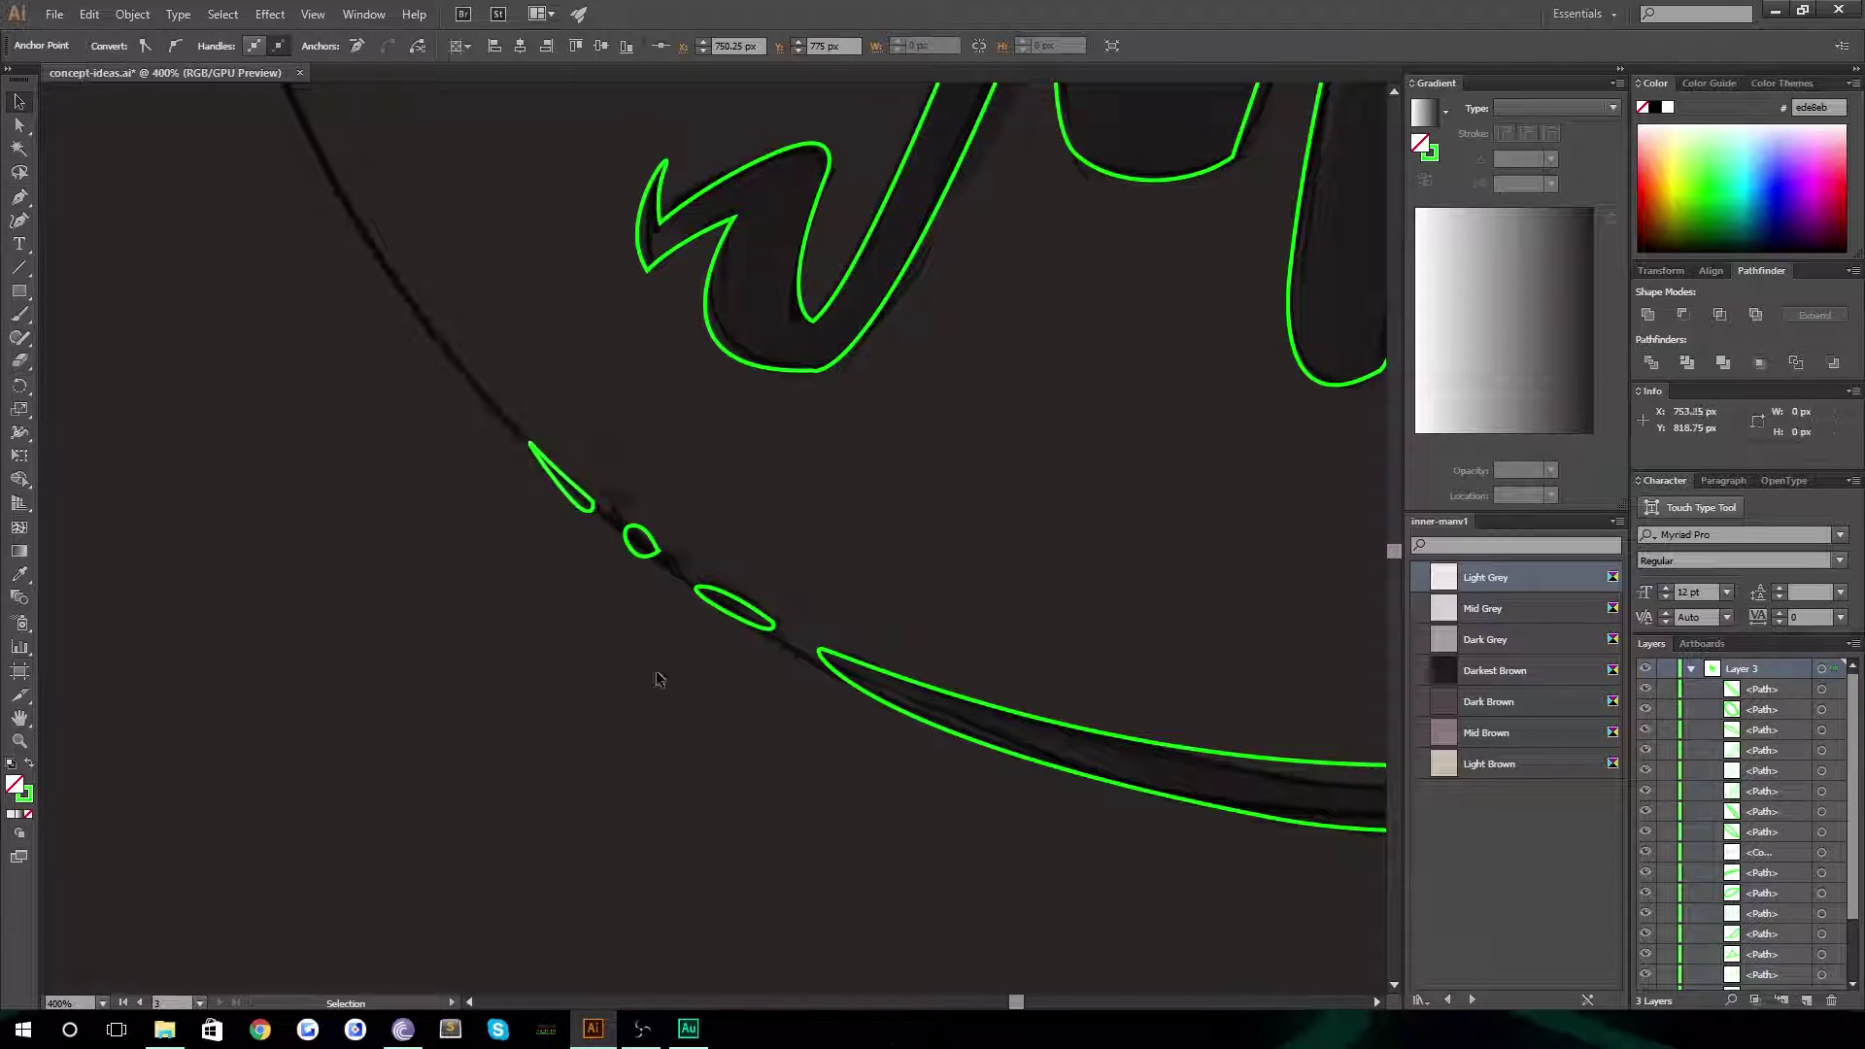
click(686, 691)
key(z)
alt+click(929, 545)
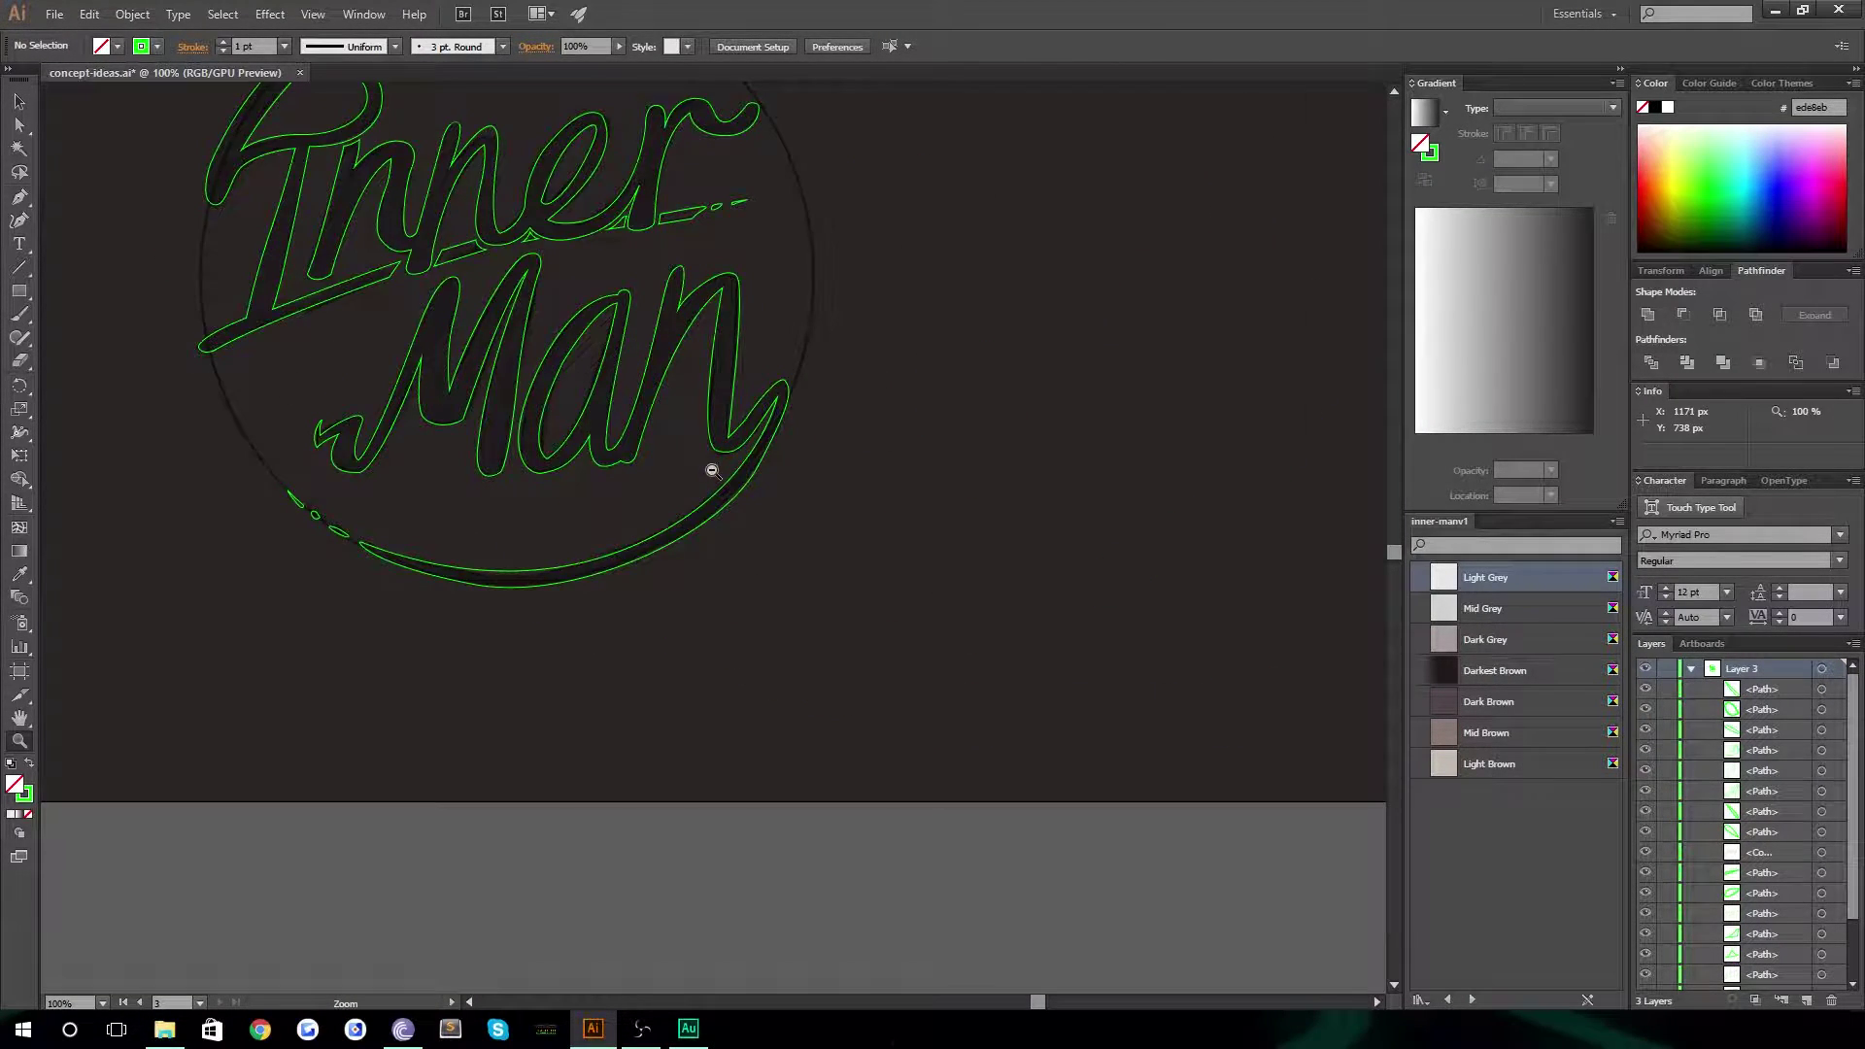
Remove the sharp corner anchor at the top of the first n's stem, keeping the stem's outer edge
alt+click(711, 469)
drag(648, 486, 865, 565)
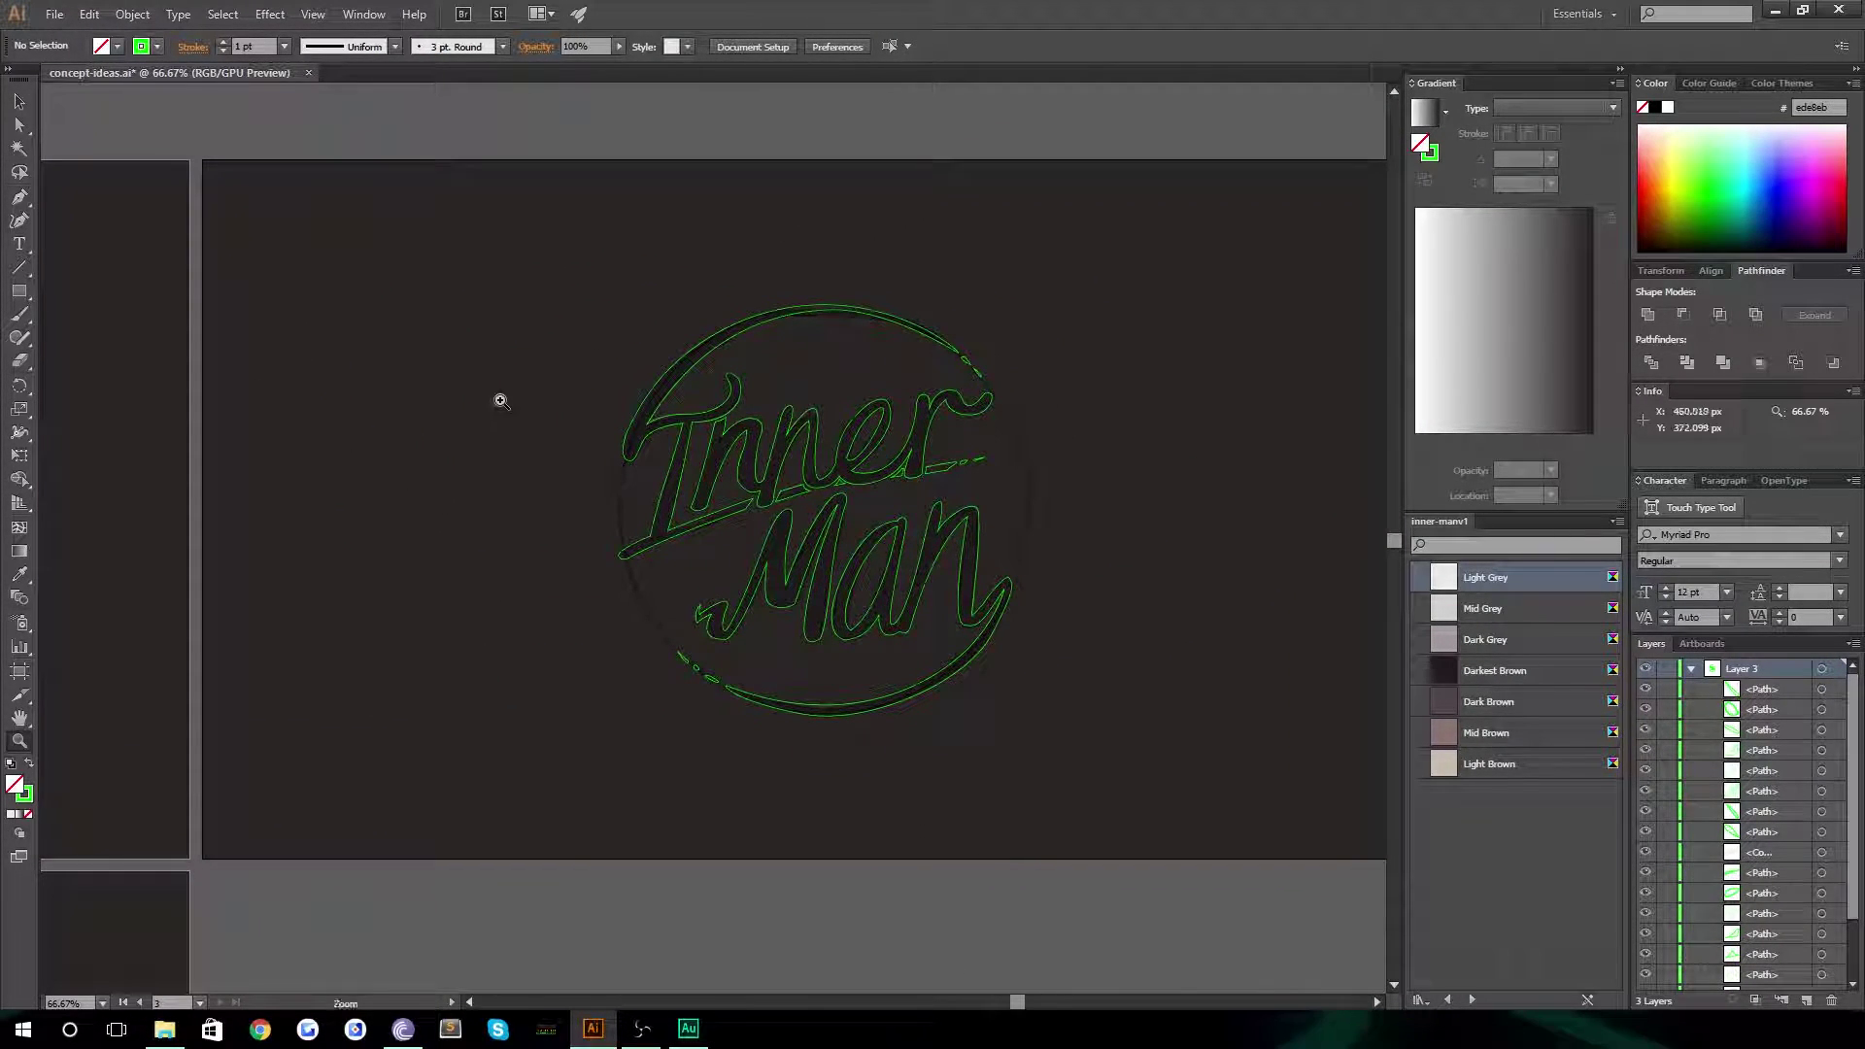
click(782, 456)
click(583, 530)
click(775, 487)
click(784, 540)
click(571, 621)
drag(610, 685, 597, 598)
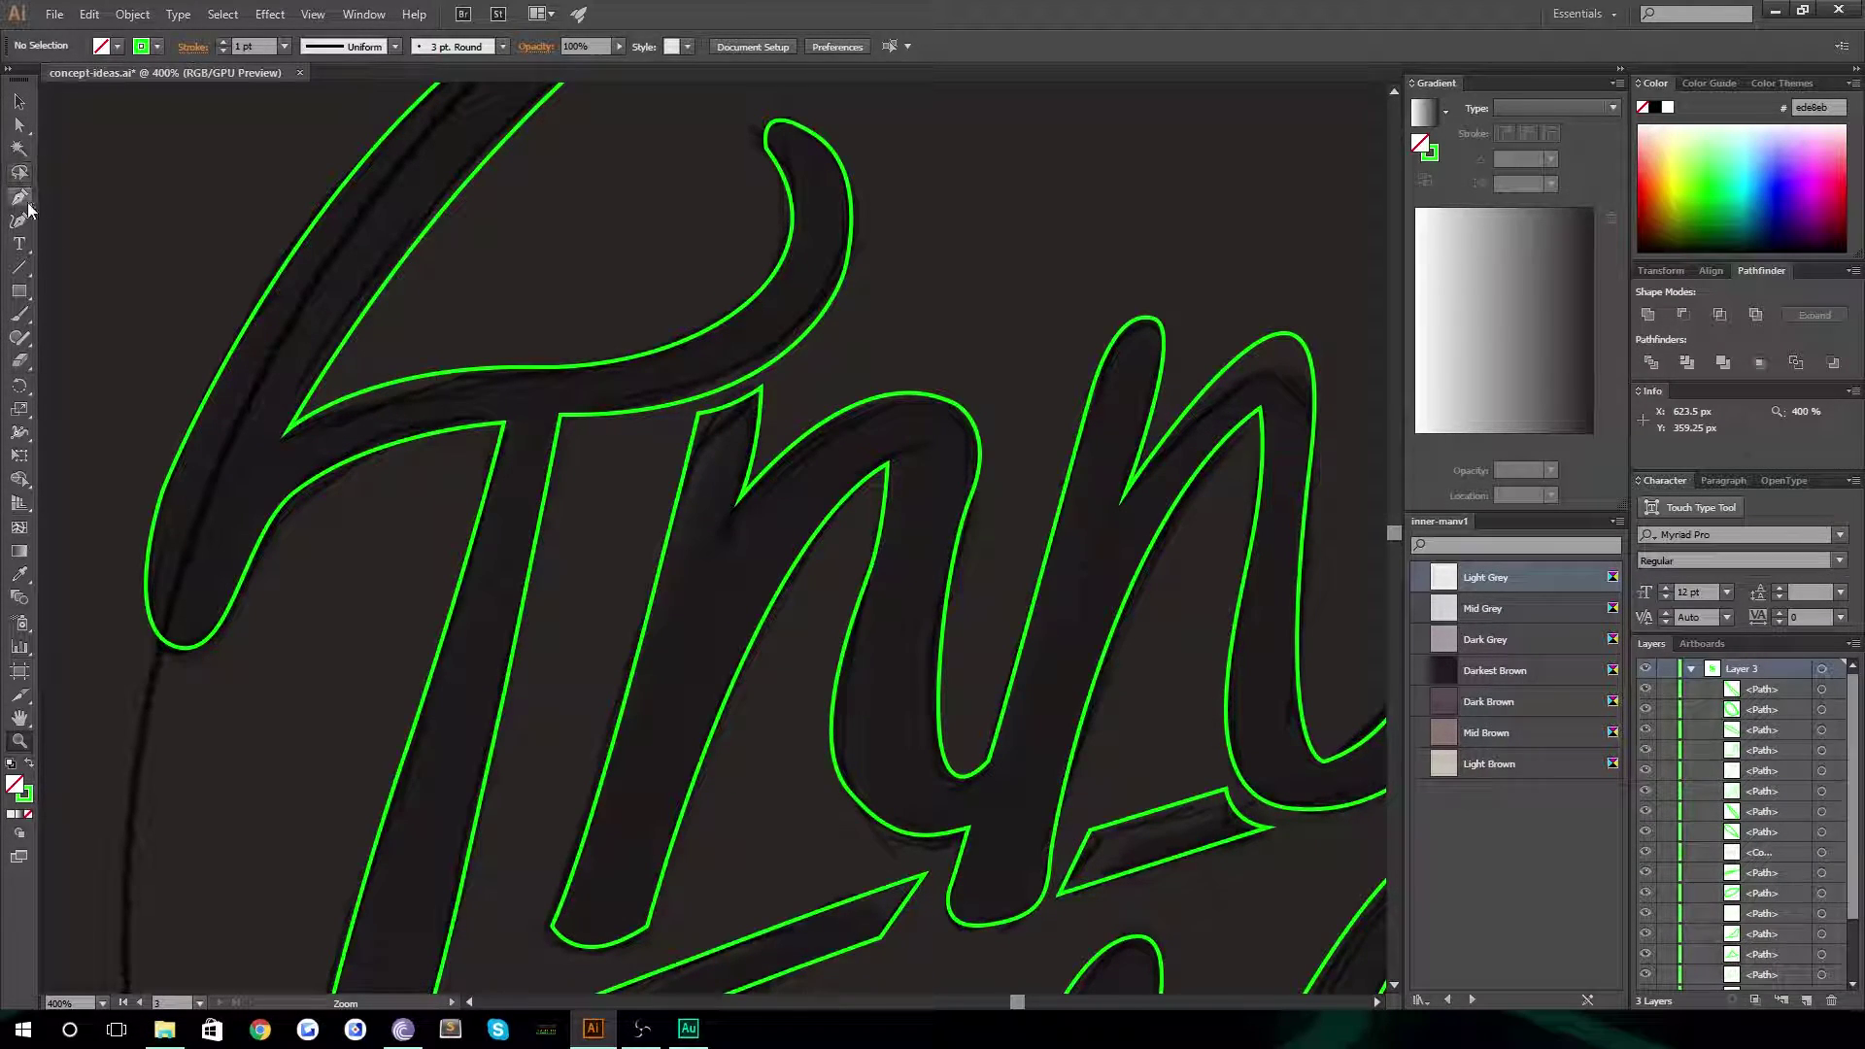
click(21, 198)
drag(356, 799, 297, 760)
drag(553, 428, 525, 505)
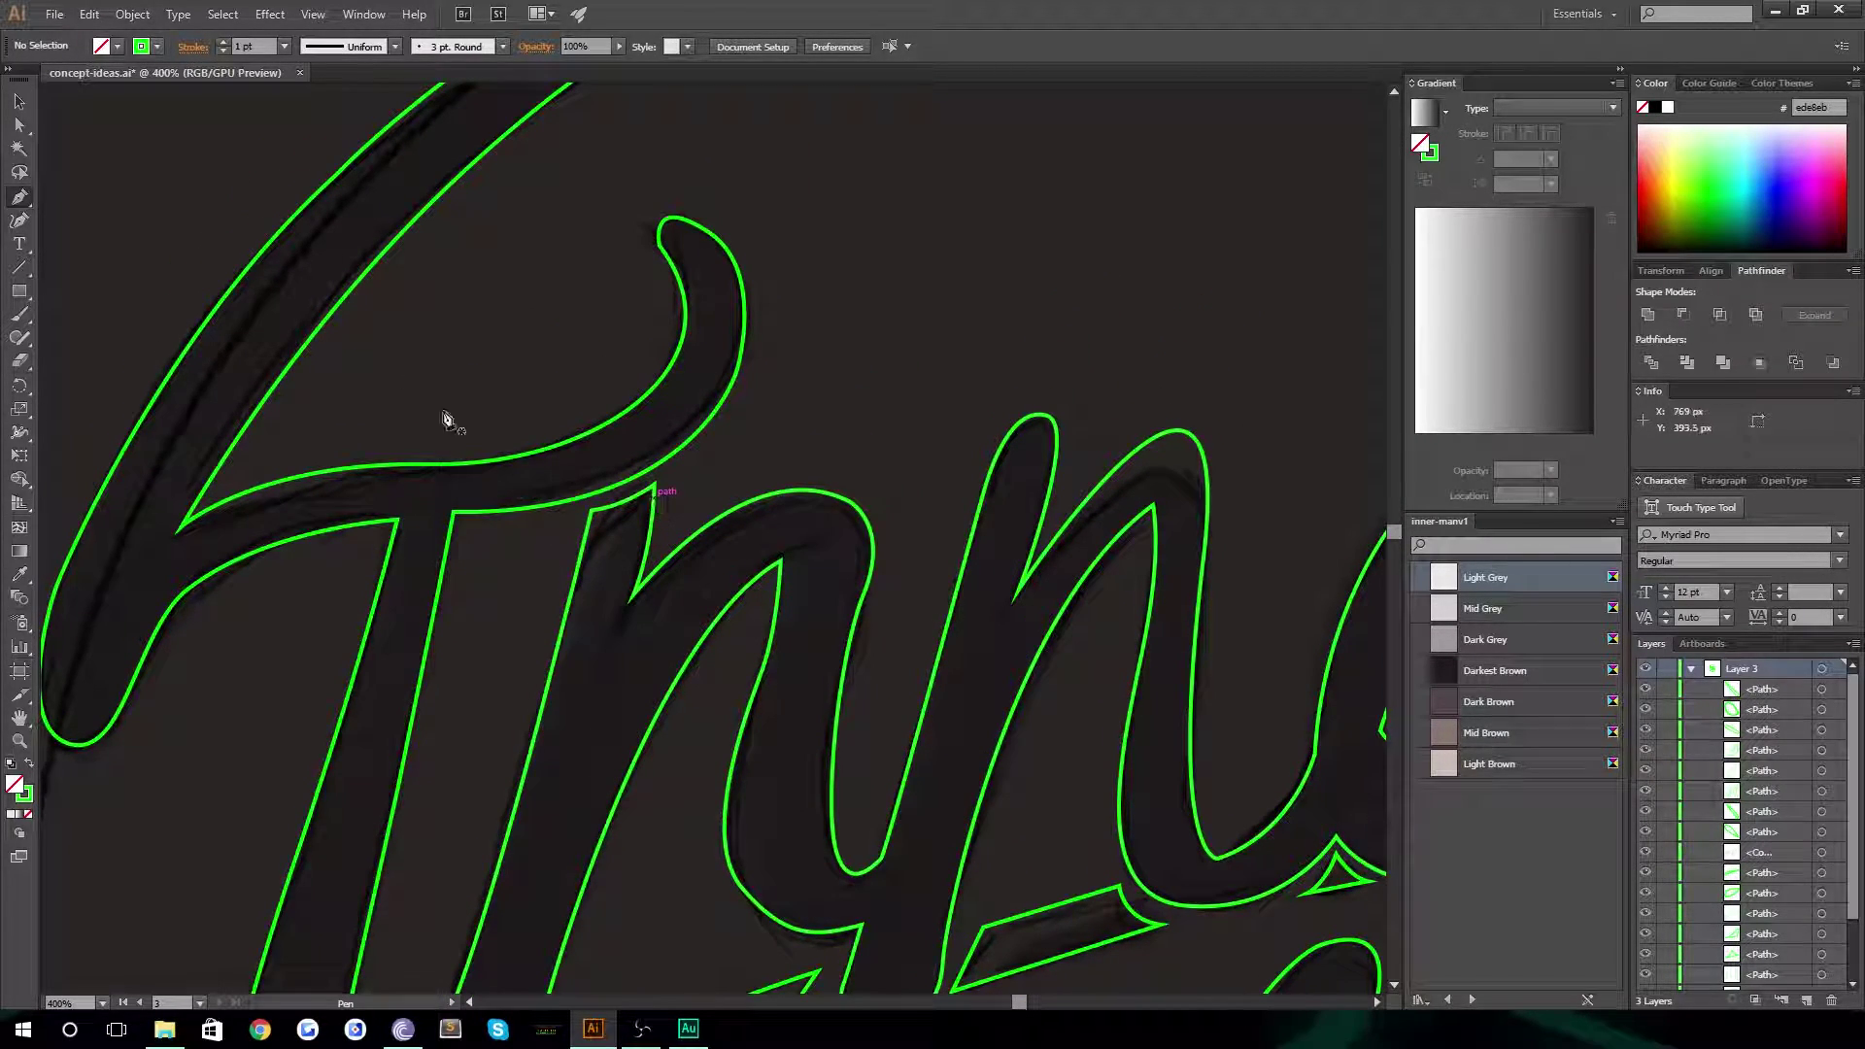
click(653, 505)
click(19, 126)
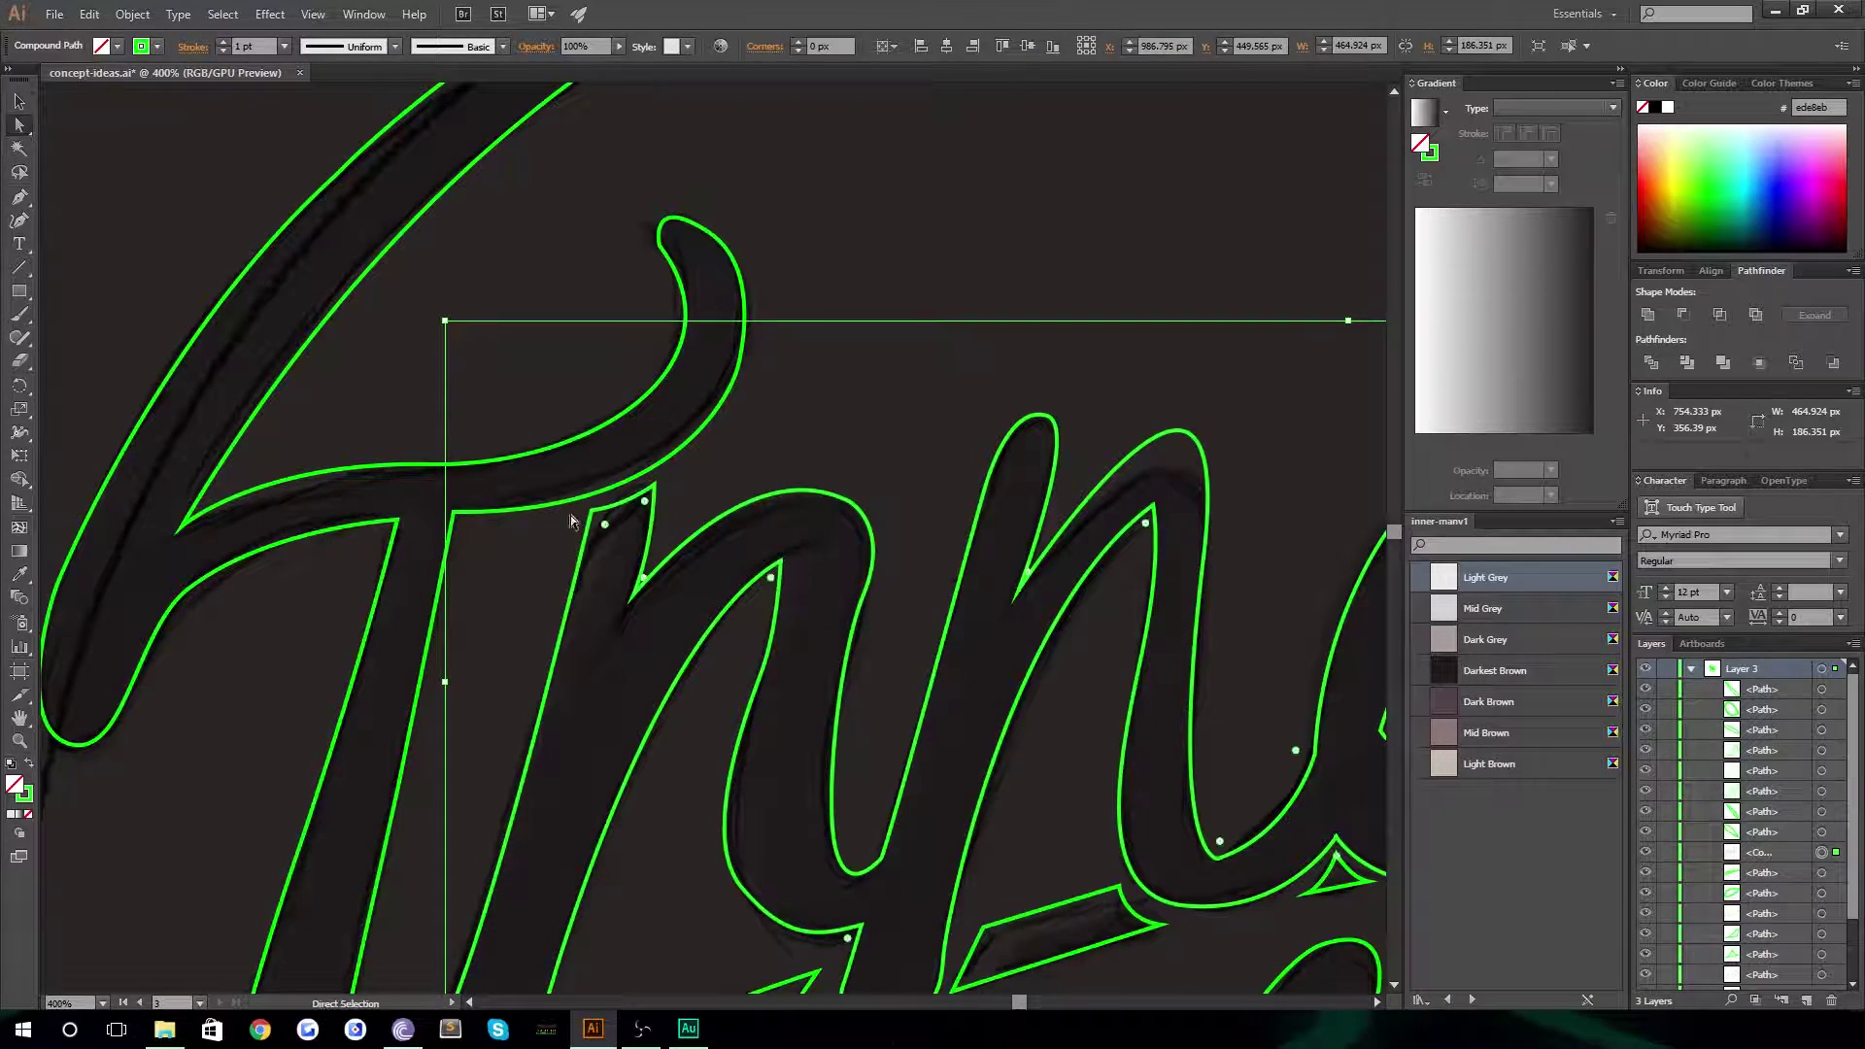
mouse_move(654, 486)
mouse_down()
mouse_move(603, 508)
mouse_move(627, 505)
mouse_up()
key(Delete)
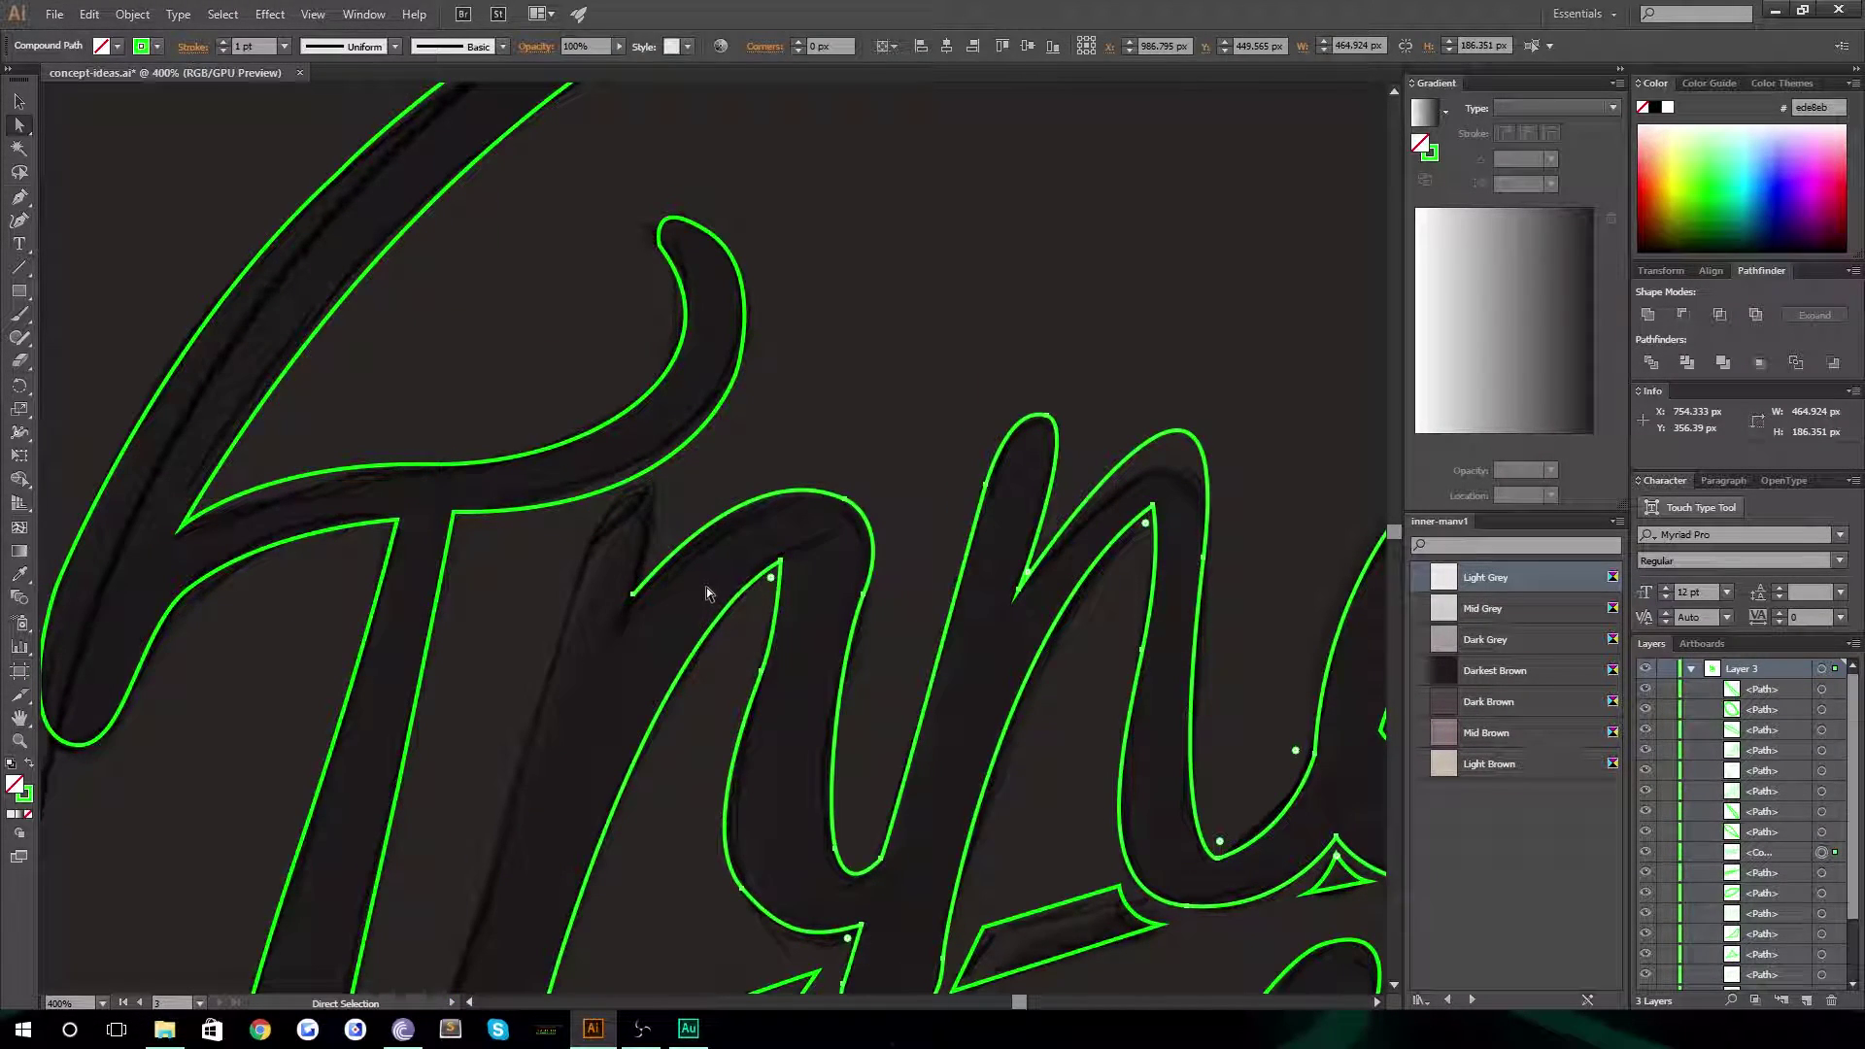
key(ctrl+z)
Nudge the open end anchor of the first n's stem down along its outer edge to make room for a new tip
drag(583, 749, 635, 521)
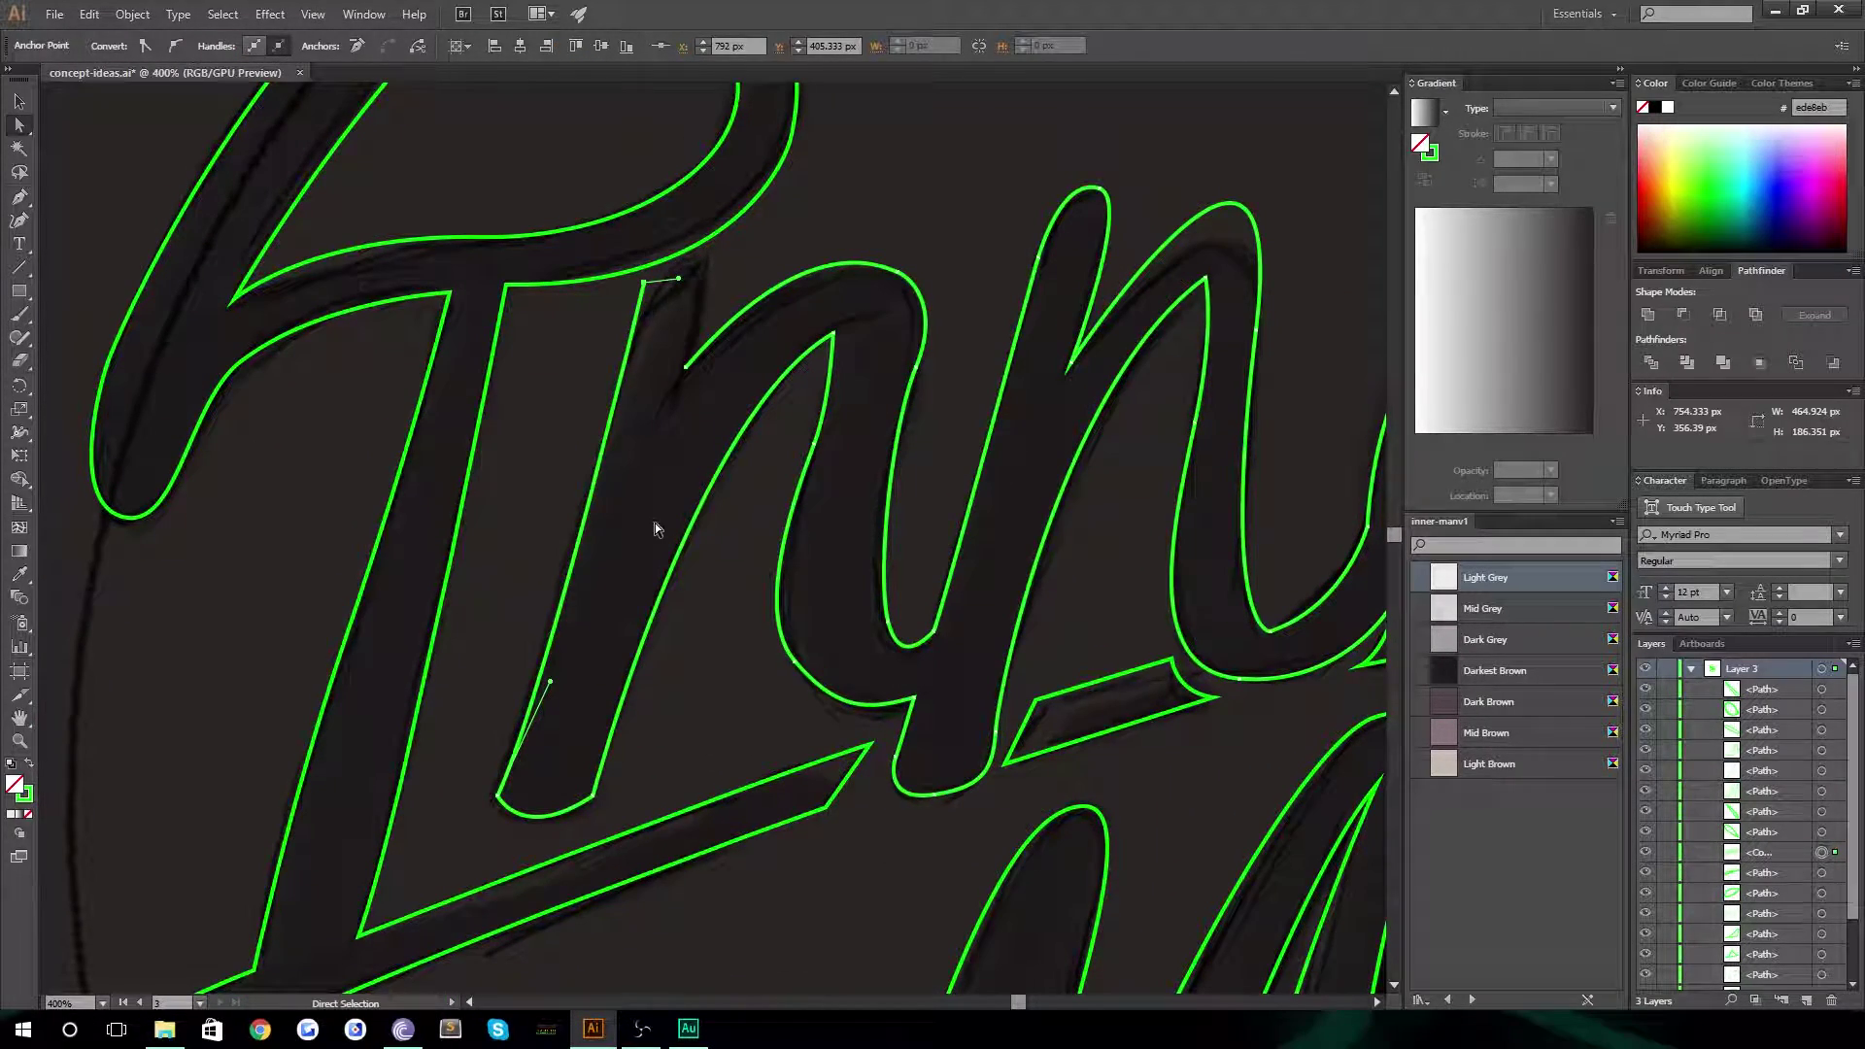
key(shift+Down)
key(shift+Left)
key(shift+Down)
key(shift+Down)
key(shift+Up)
key(Right)
key(Right)
key(Right)
key(Right)
key(Right)
key(Right)
key(Right)
key(Down)
key(Down)
key(Down)
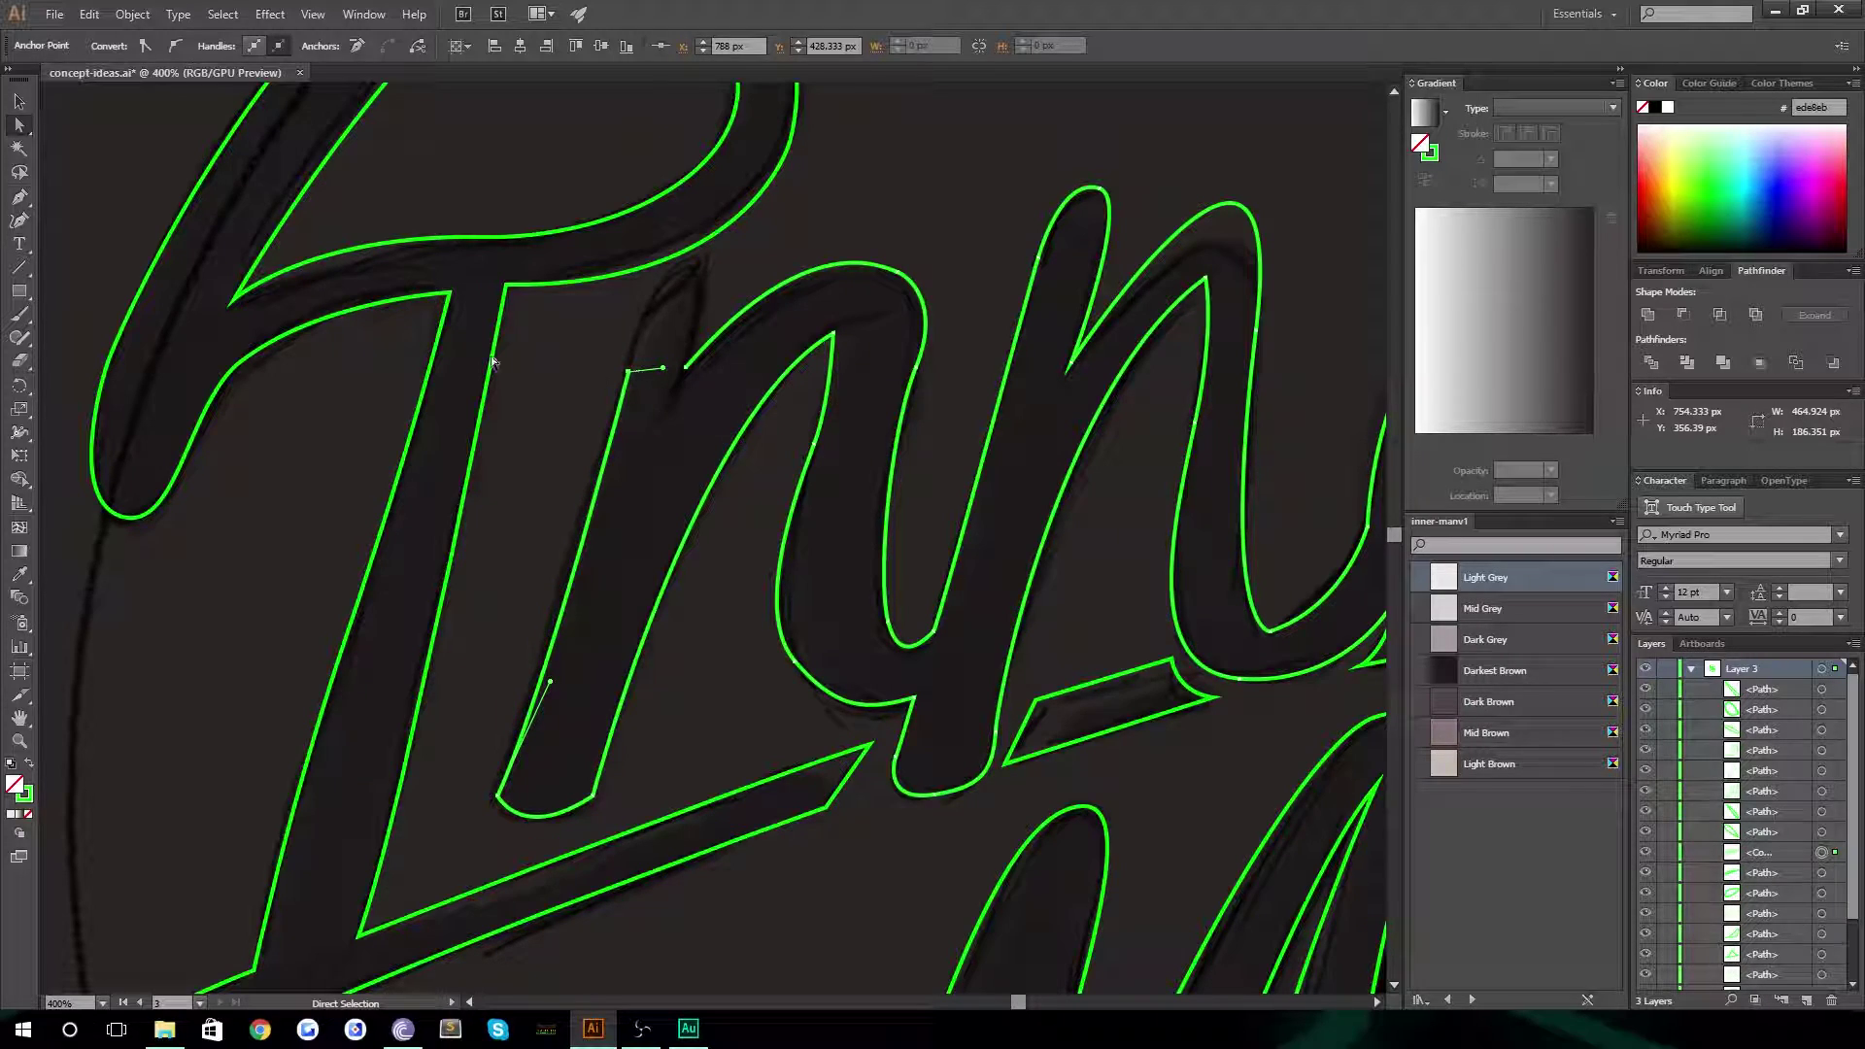
Redraw the top of the first n's stem as a rounded tip with the Pen tool, joining both open ends
key(p)
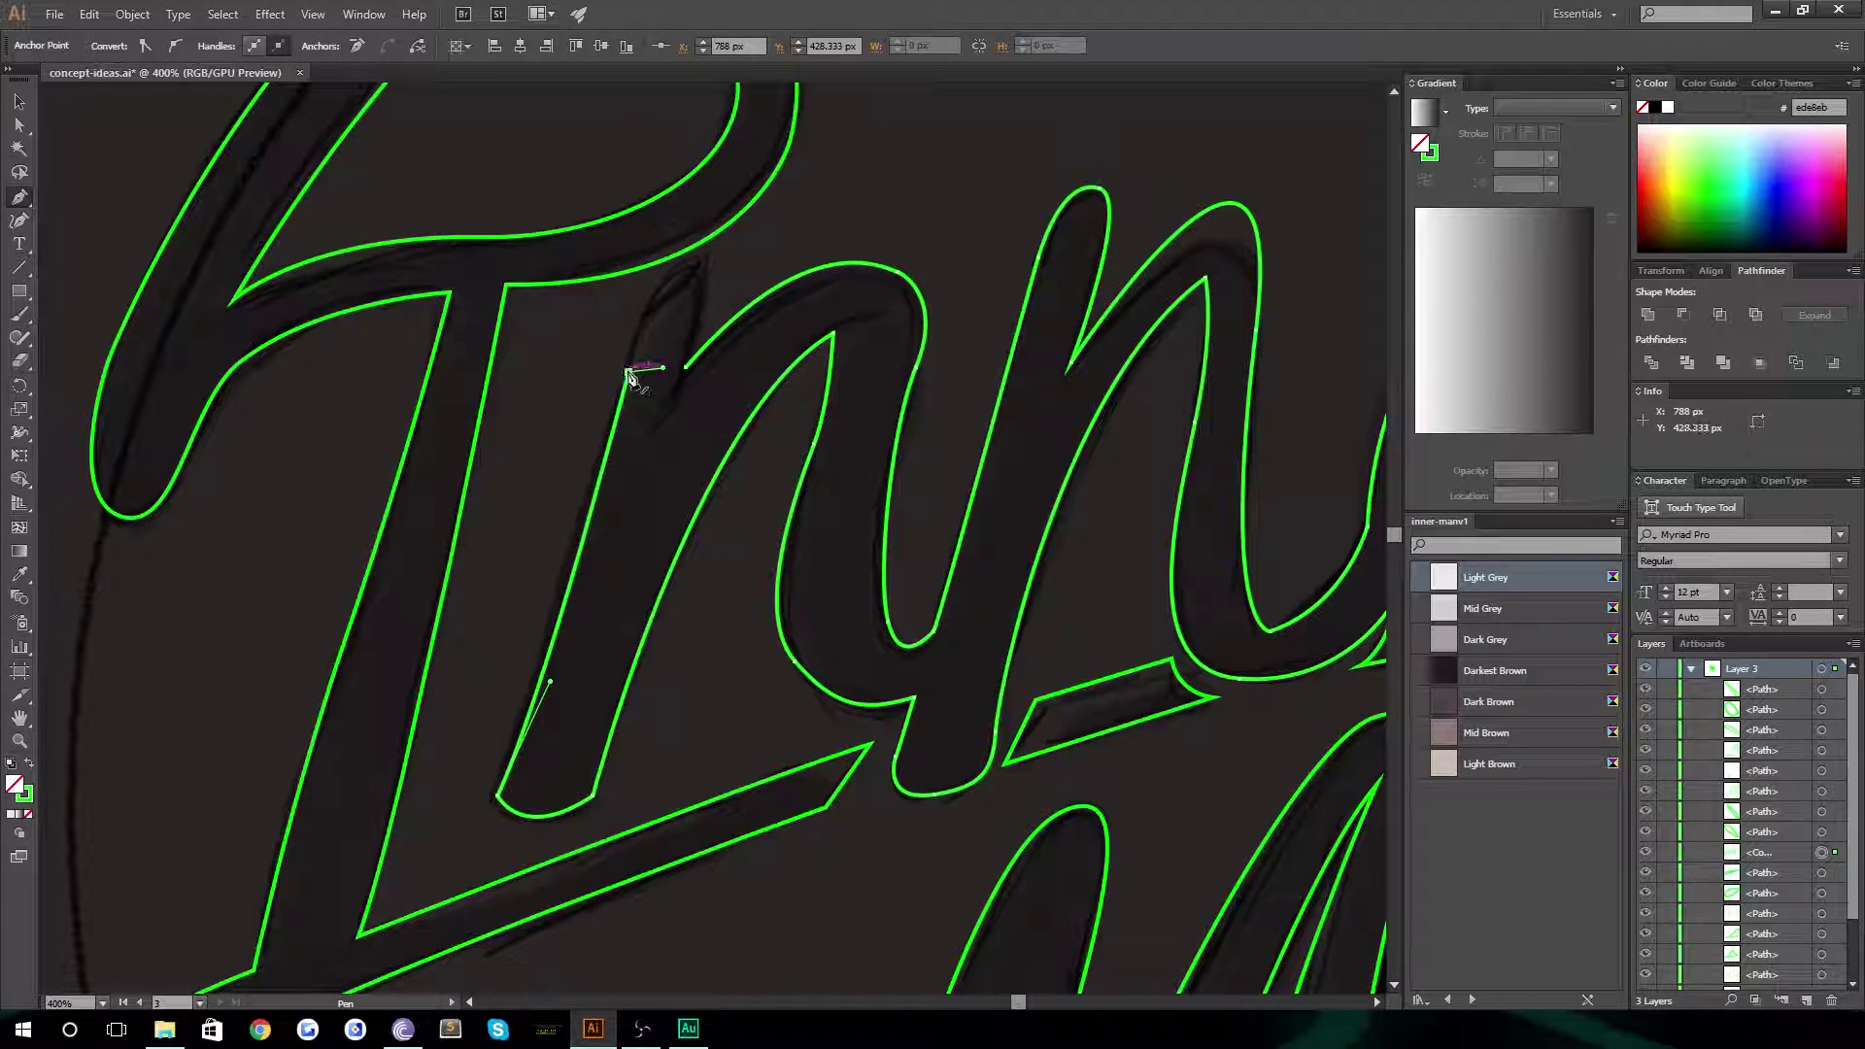
drag(633, 373, 691, 383)
drag(627, 483, 637, 512)
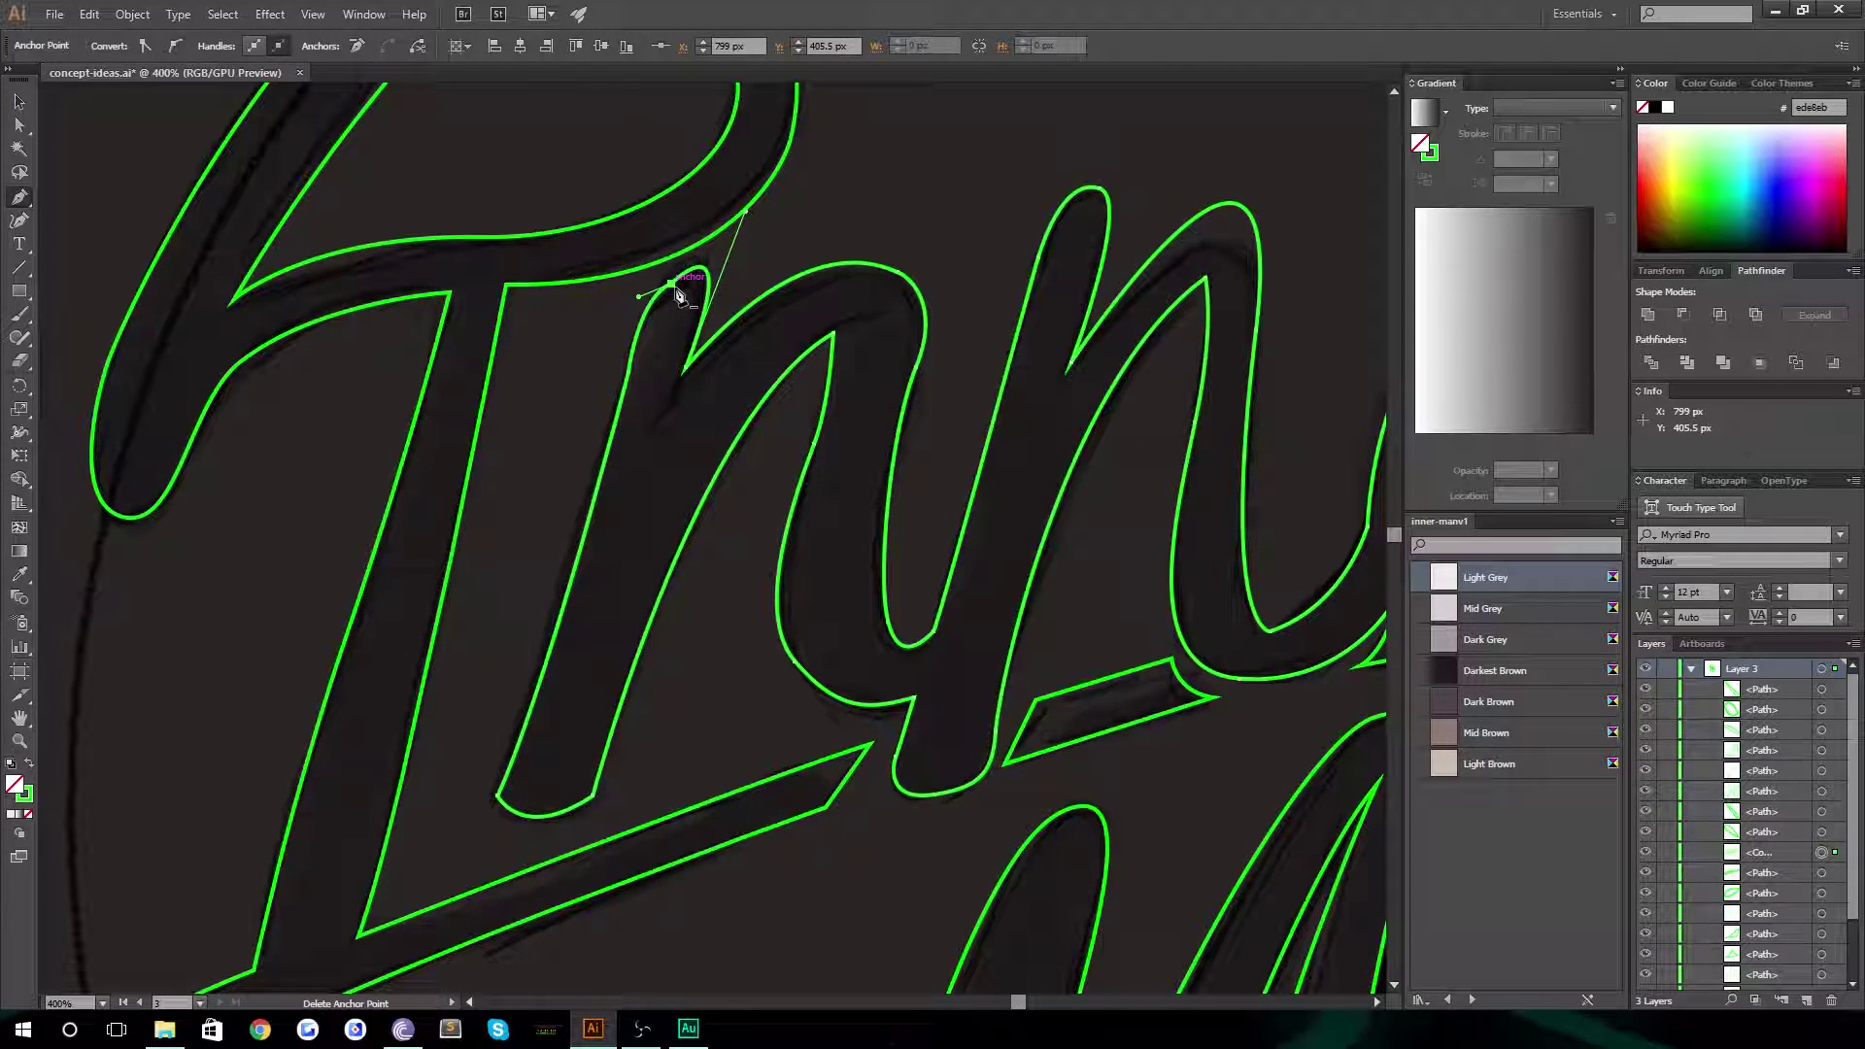
Refine the rounded tip's outer shoulder by converting its anchor, pulling in the handle and nudging the anchor onto the sketch
key(ctrl)
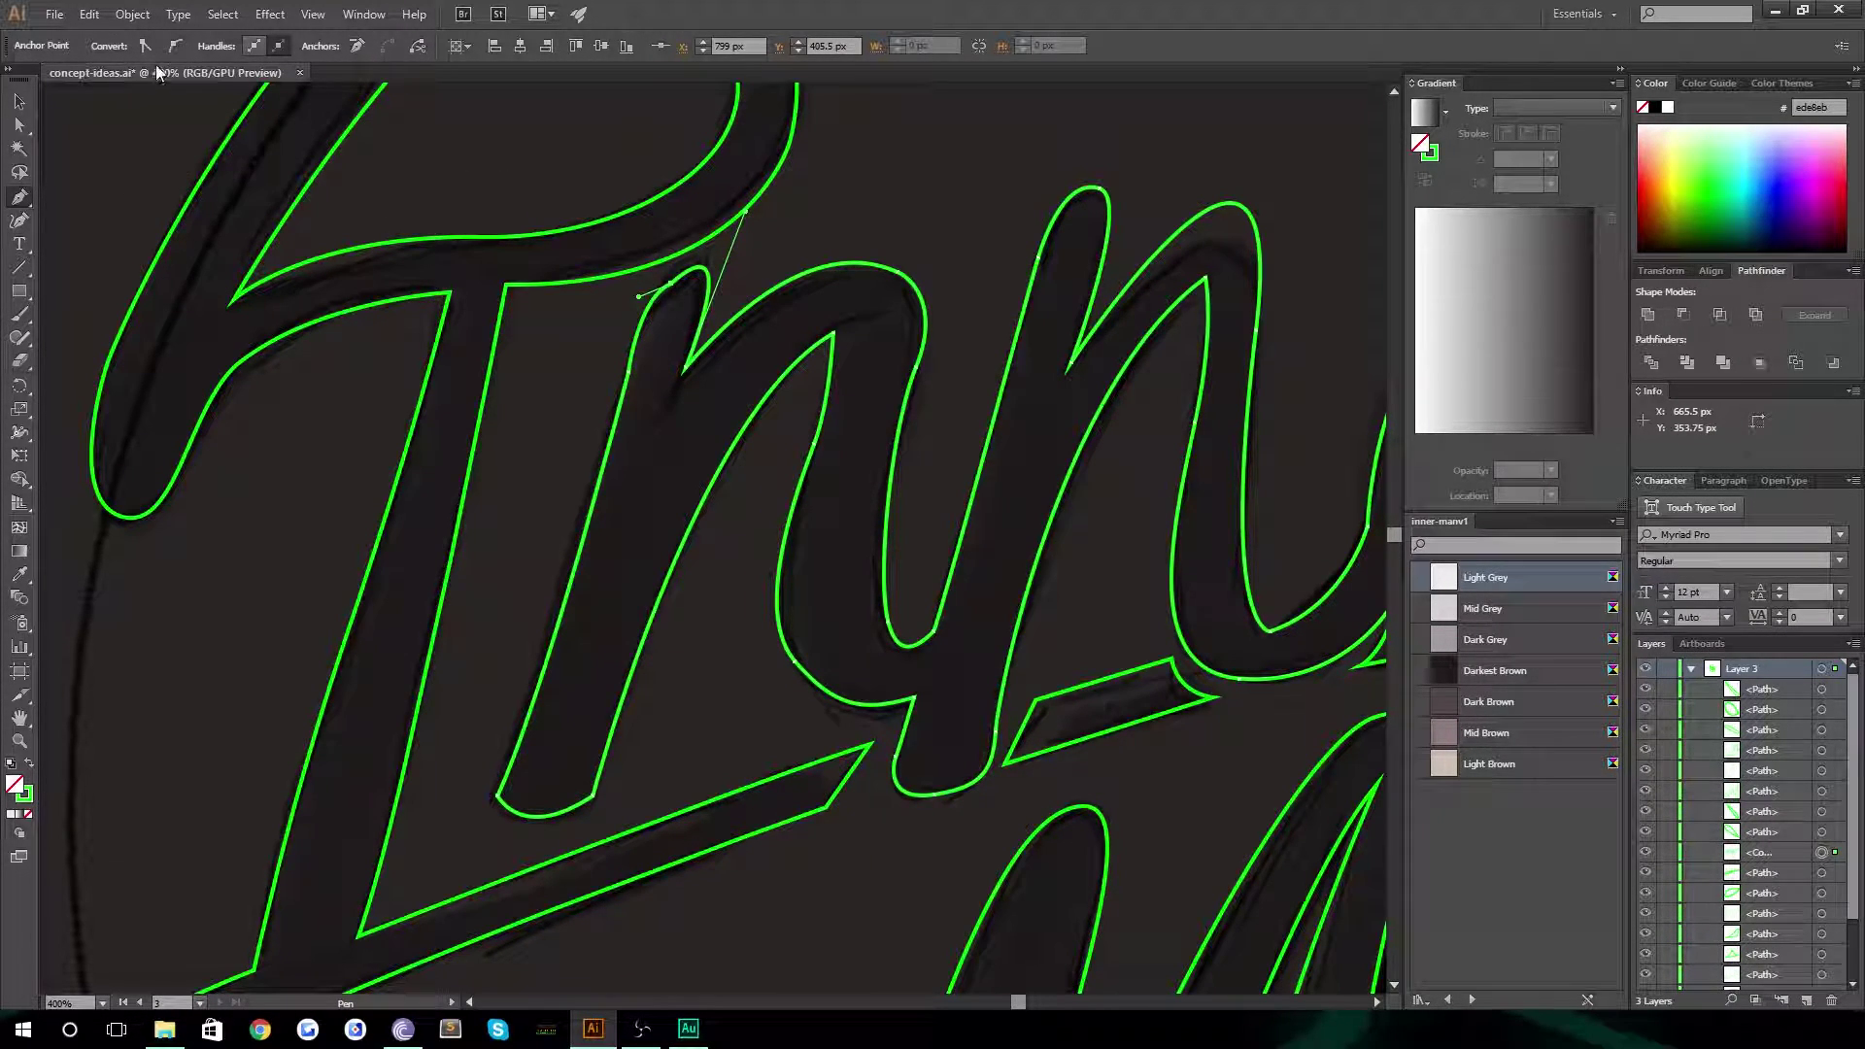
click(175, 45)
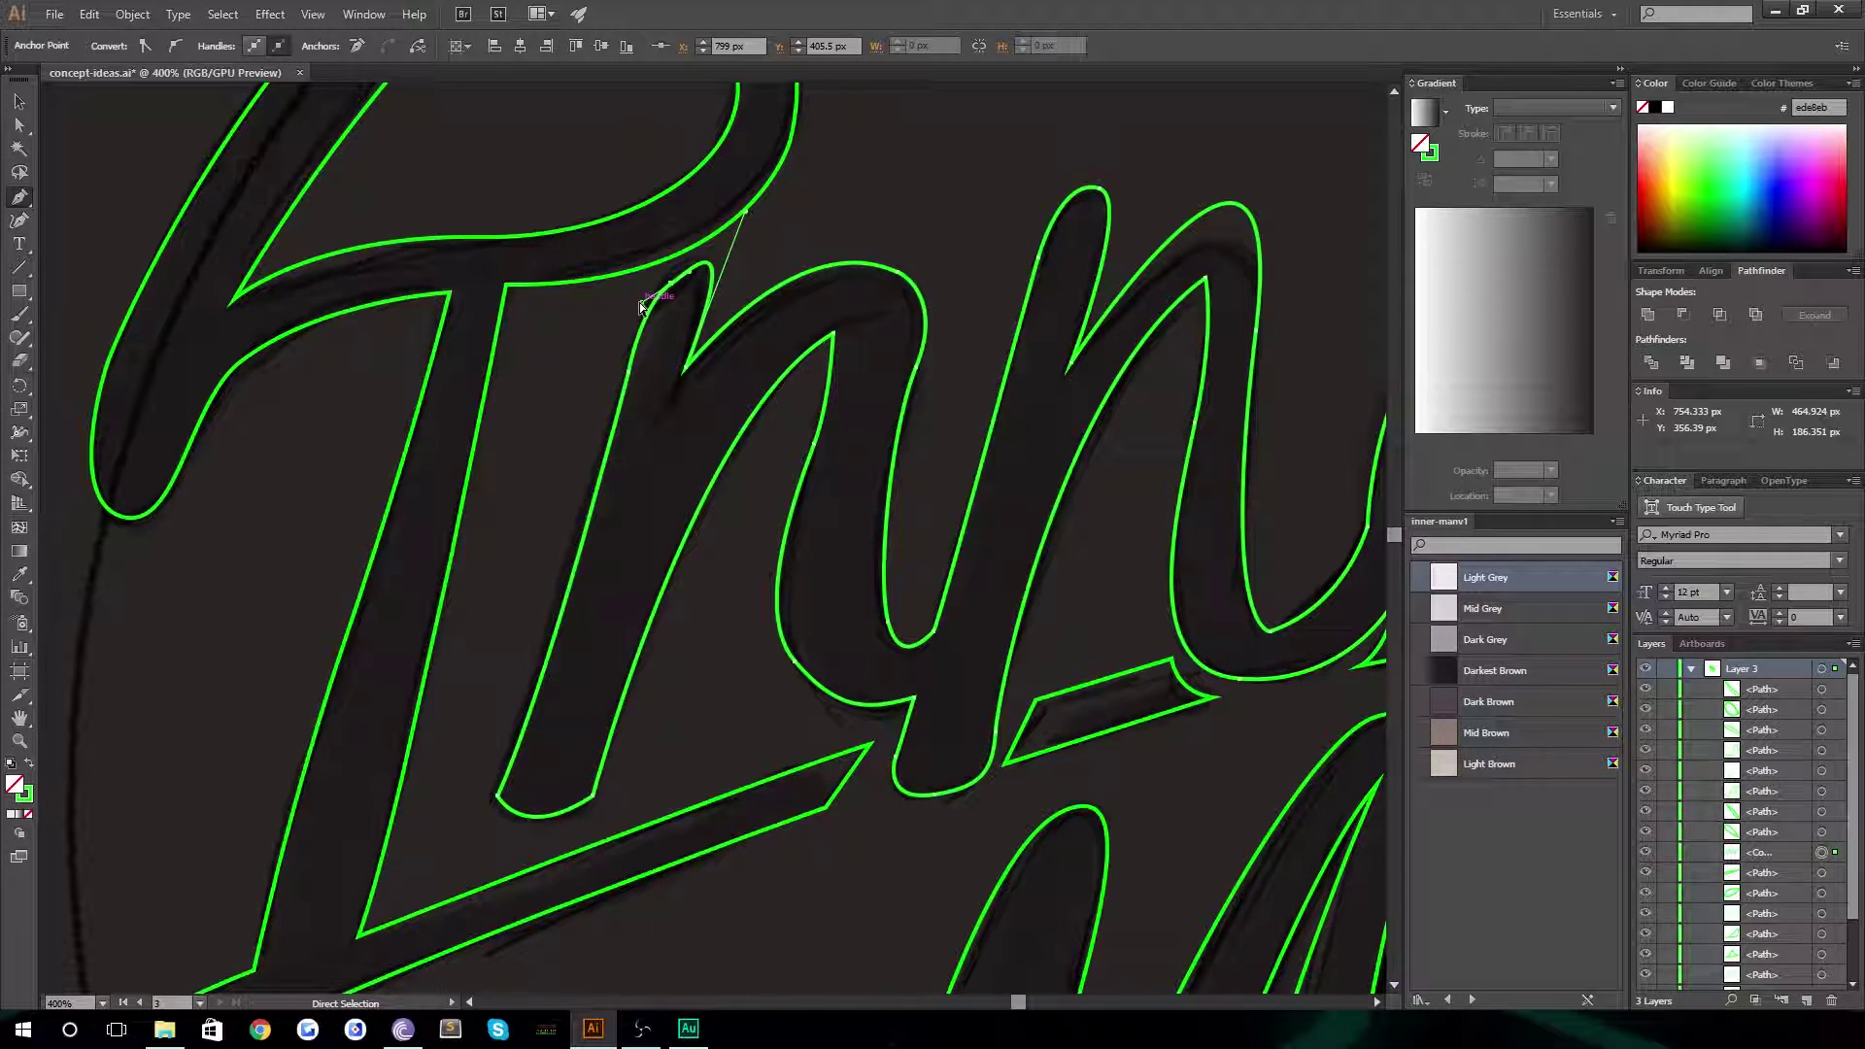
ctrl+drag(637, 302, 662, 299)
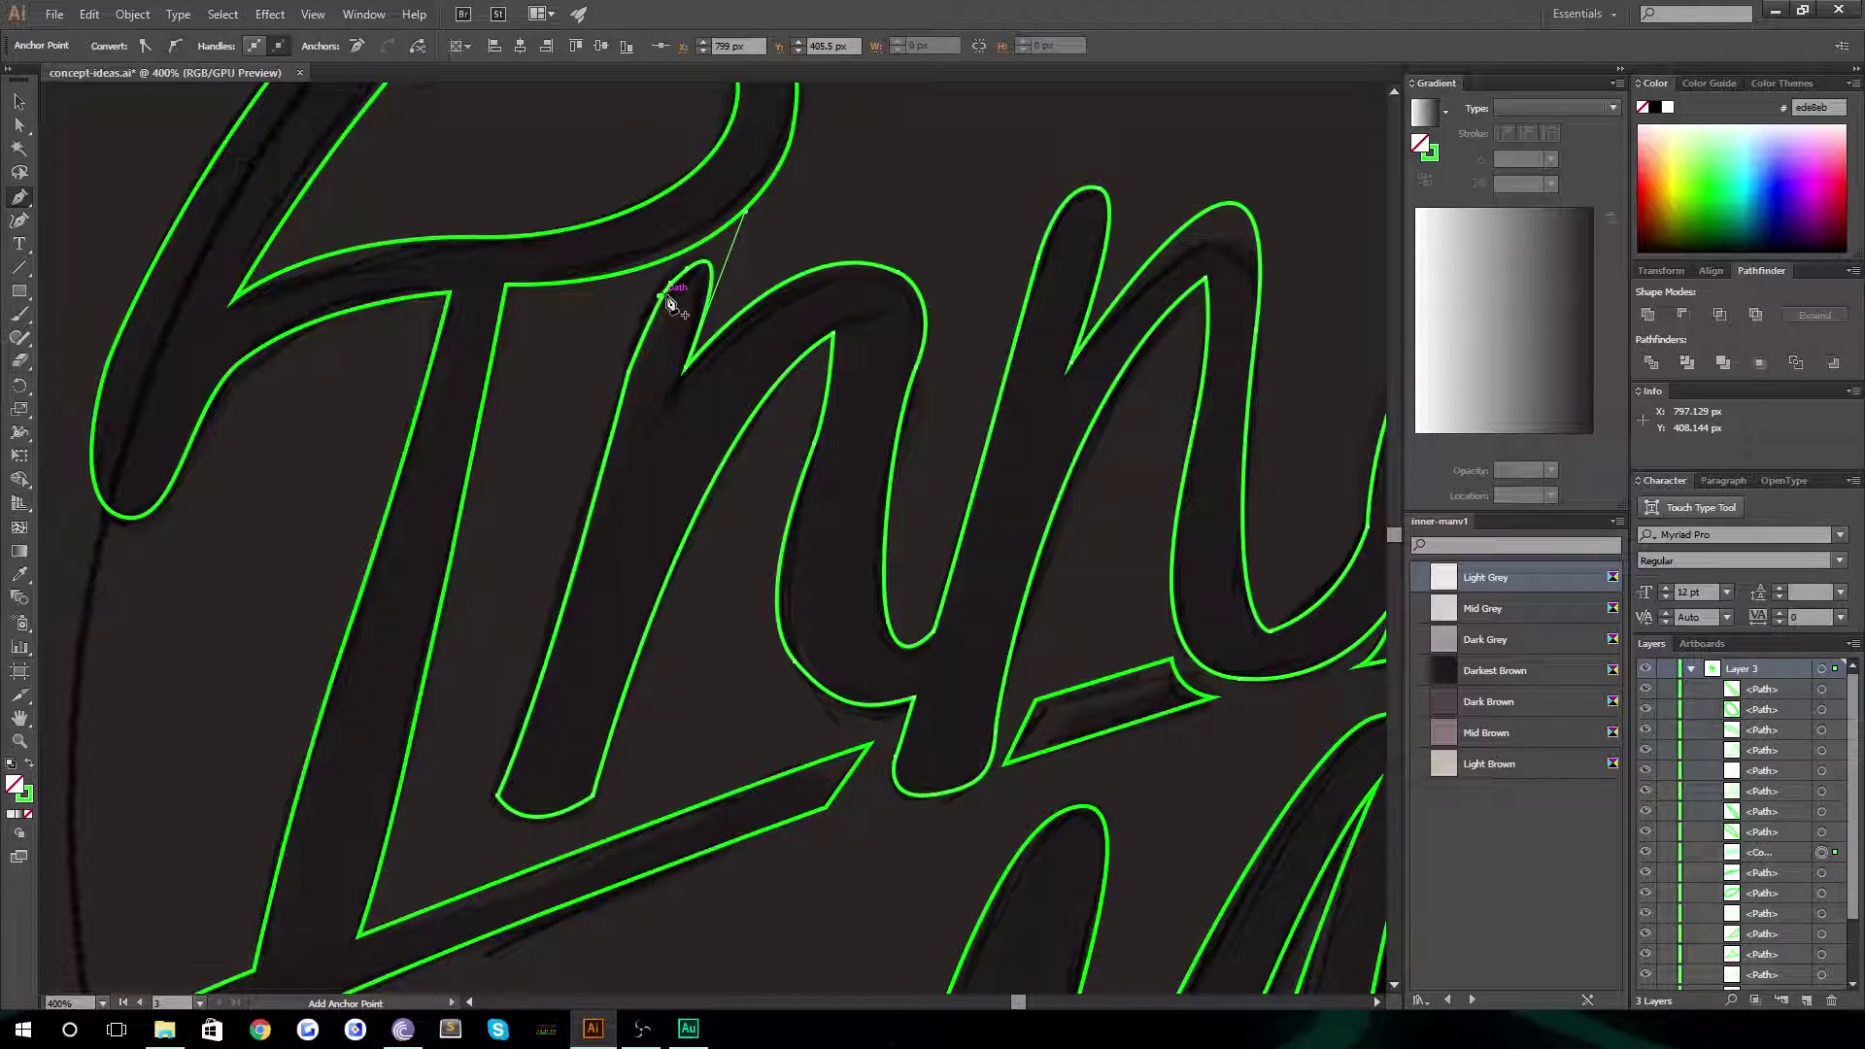
key(Left)
key(Right)
key(Down)
key(Left)
key(Up)
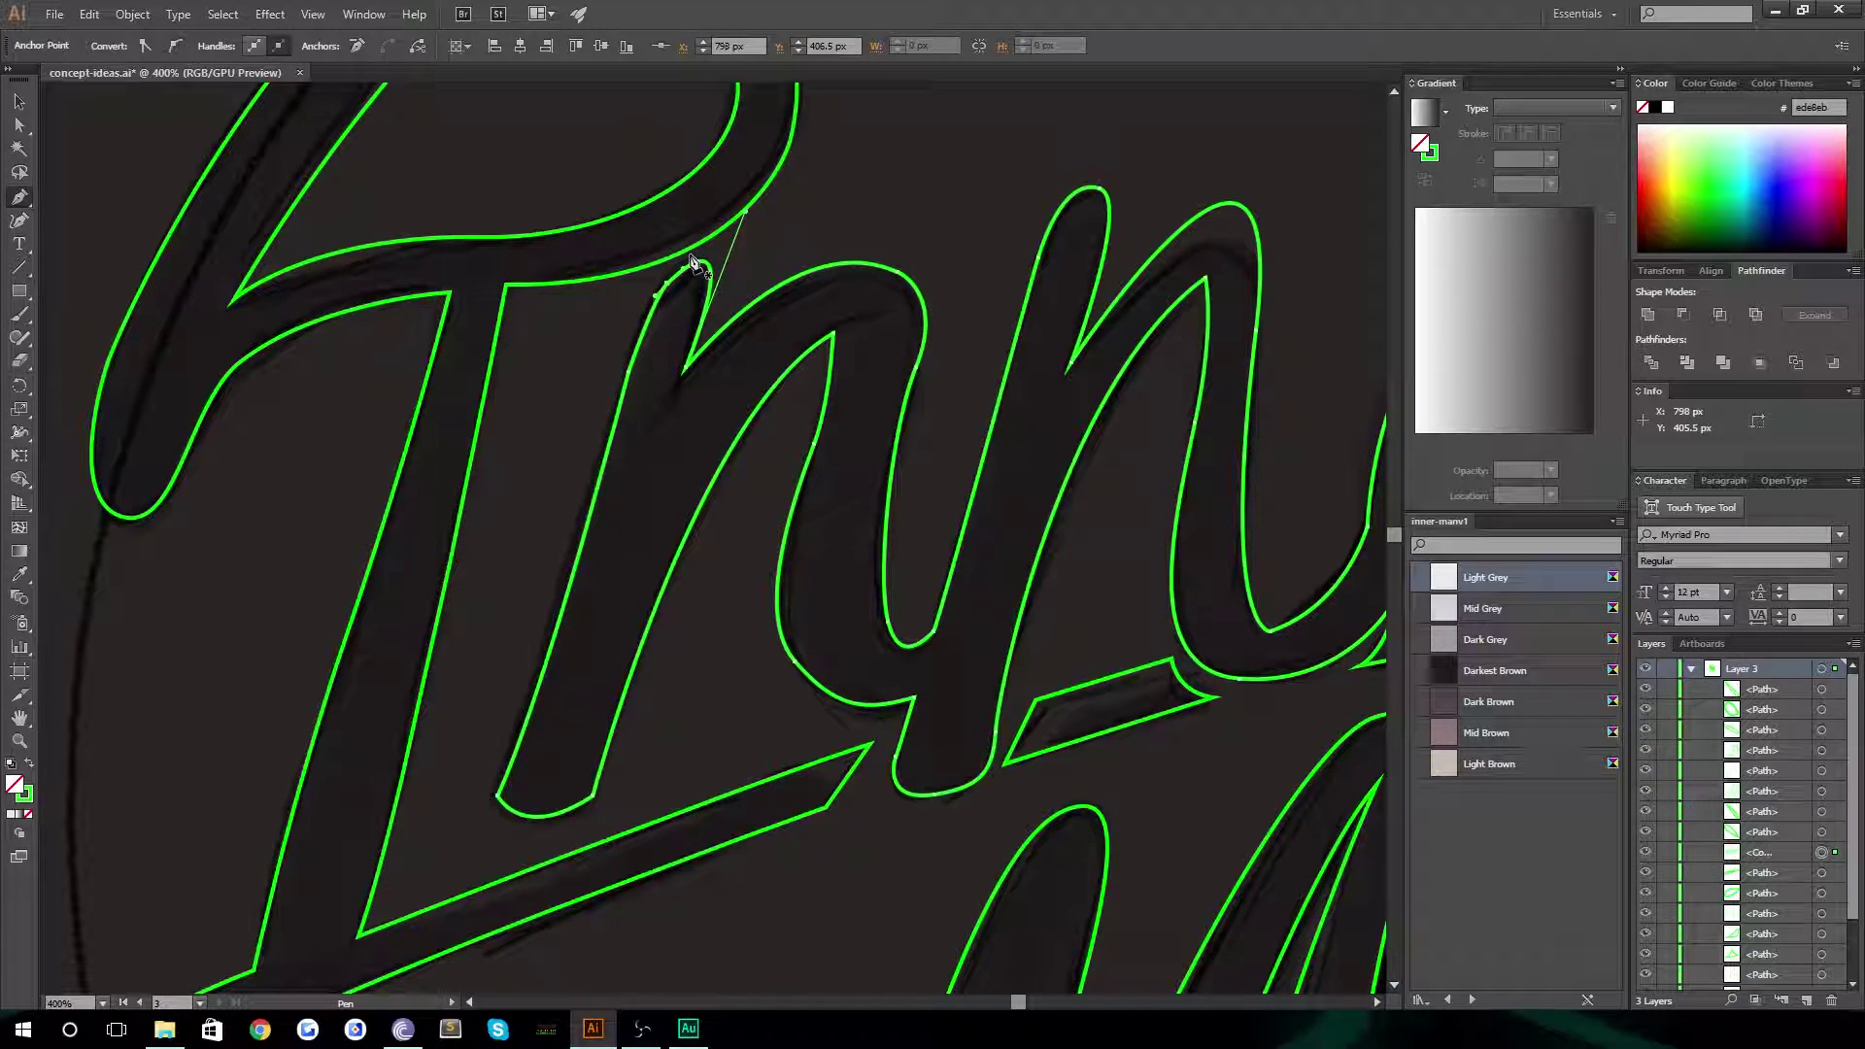
Nudge the anchor below the rounded tip on the stem's outer edge right and down, then deselect the outline
click(628, 377)
key(Right)
key(Down)
key(Down)
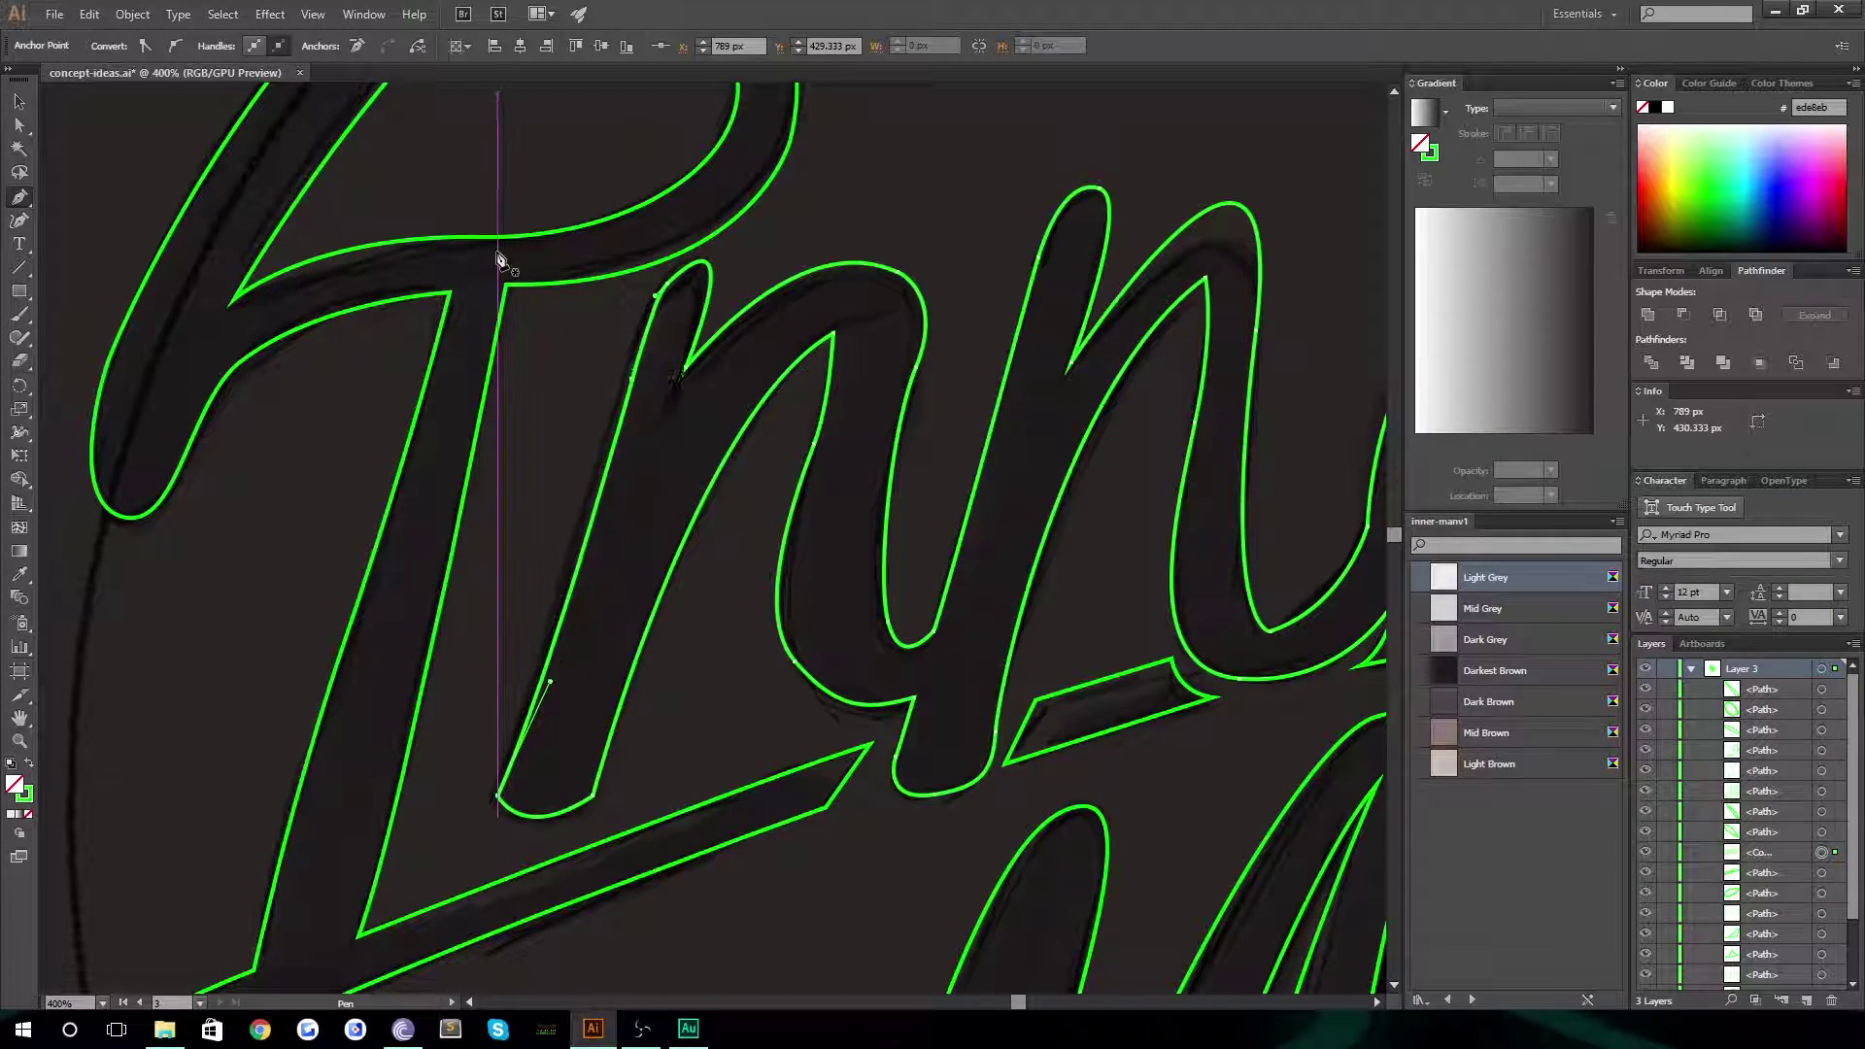
click(18, 103)
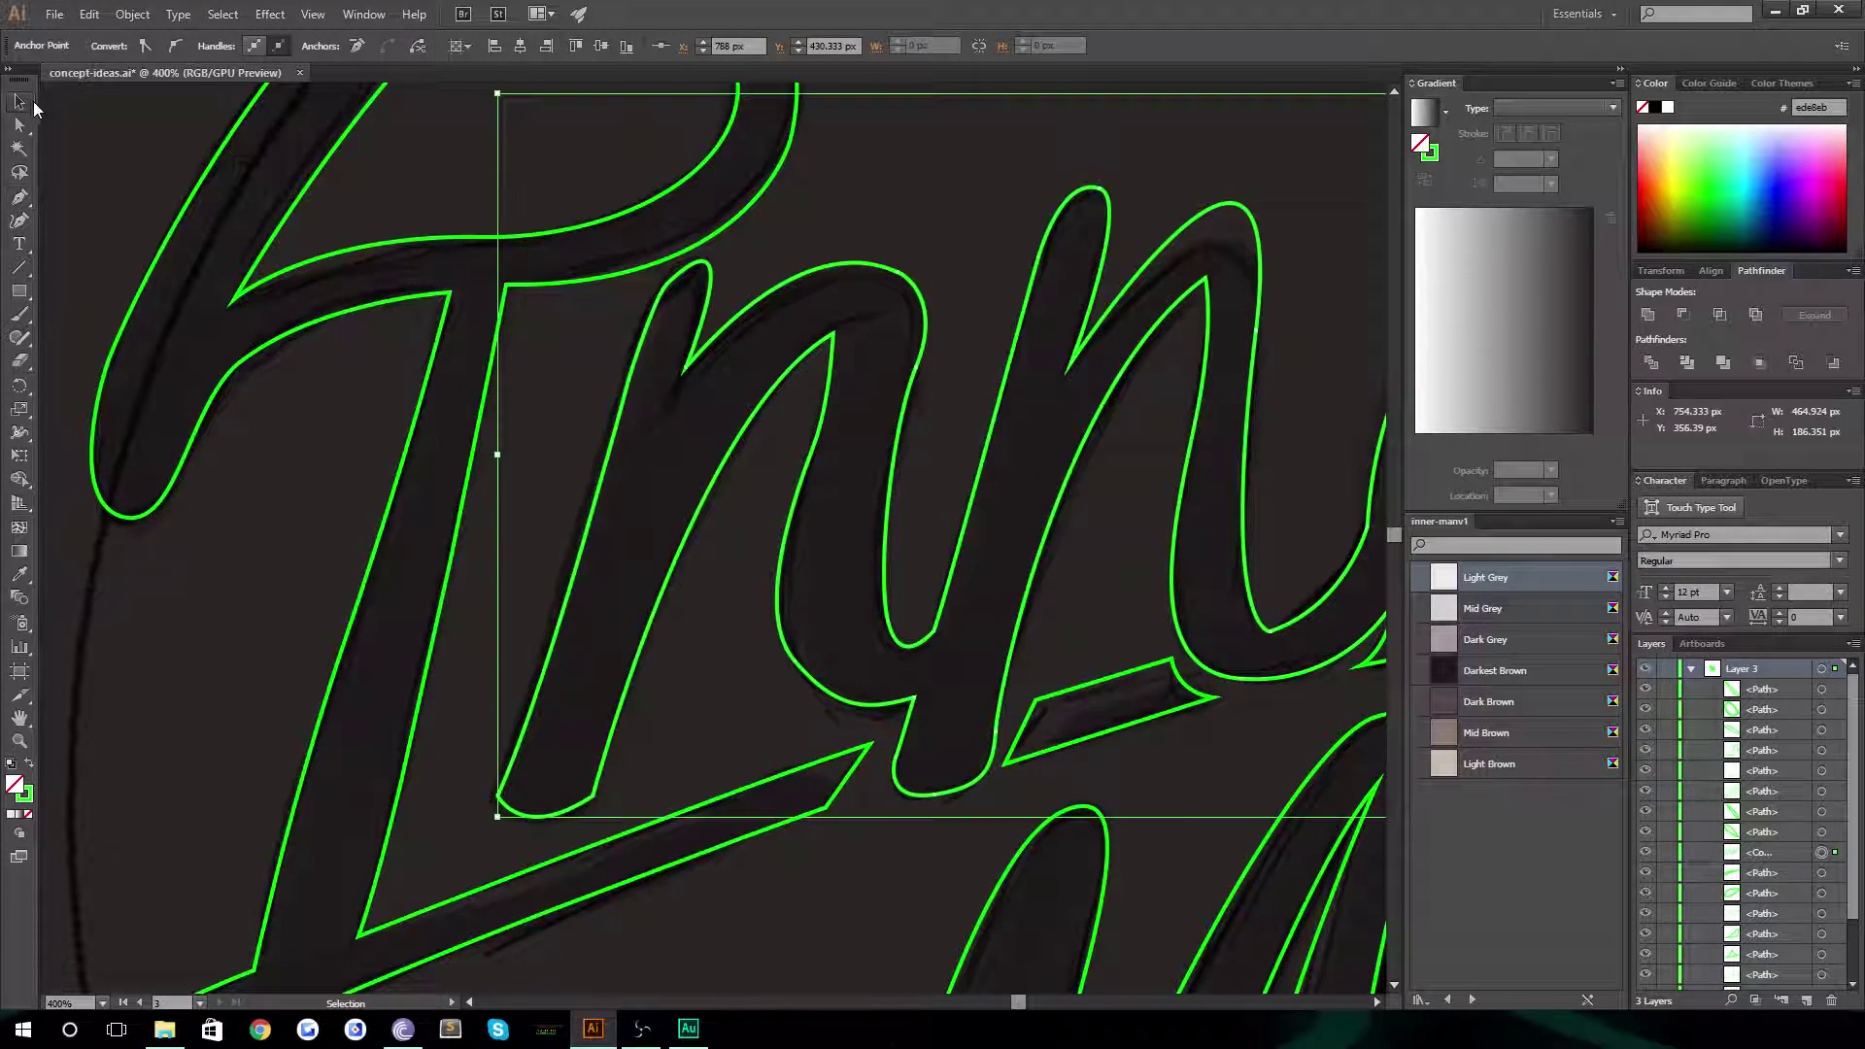
click(381, 174)
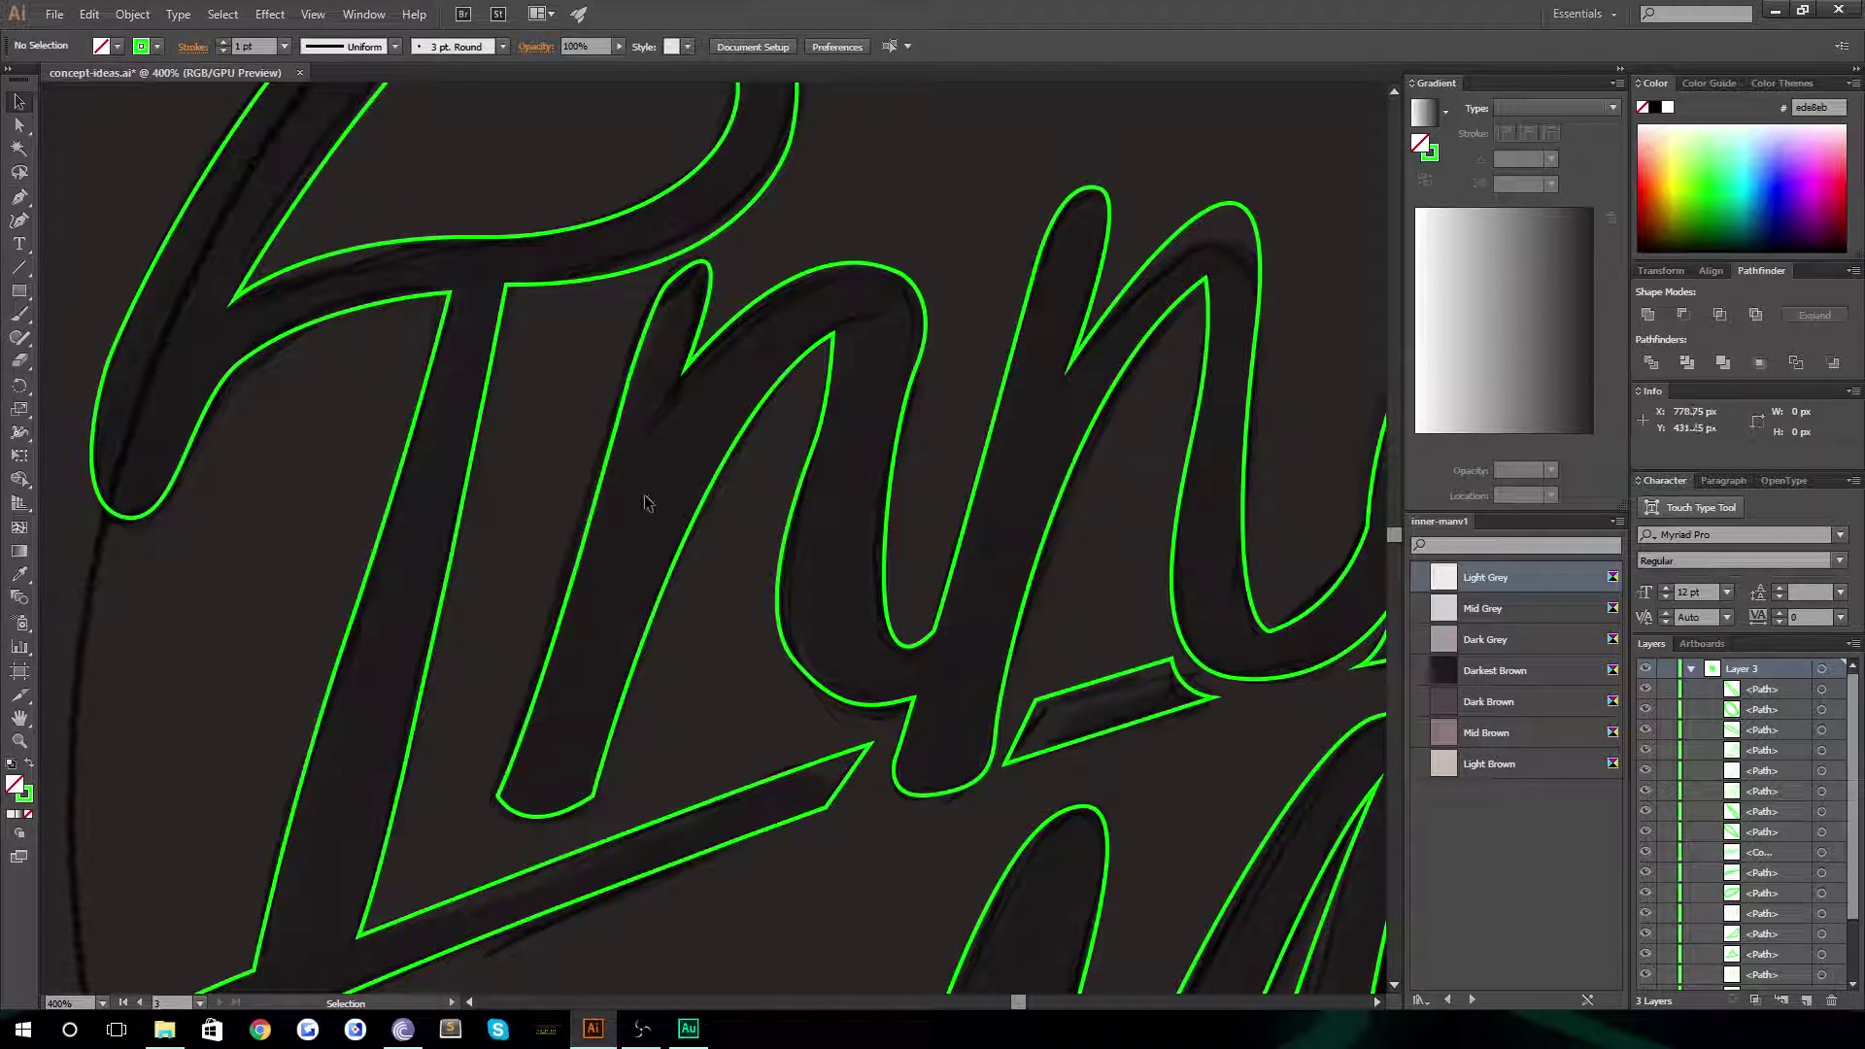
Select all the traced lettering and accent outlines and group them
key(z)
alt+click(686, 528)
alt+click(687, 528)
alt+click(687, 528)
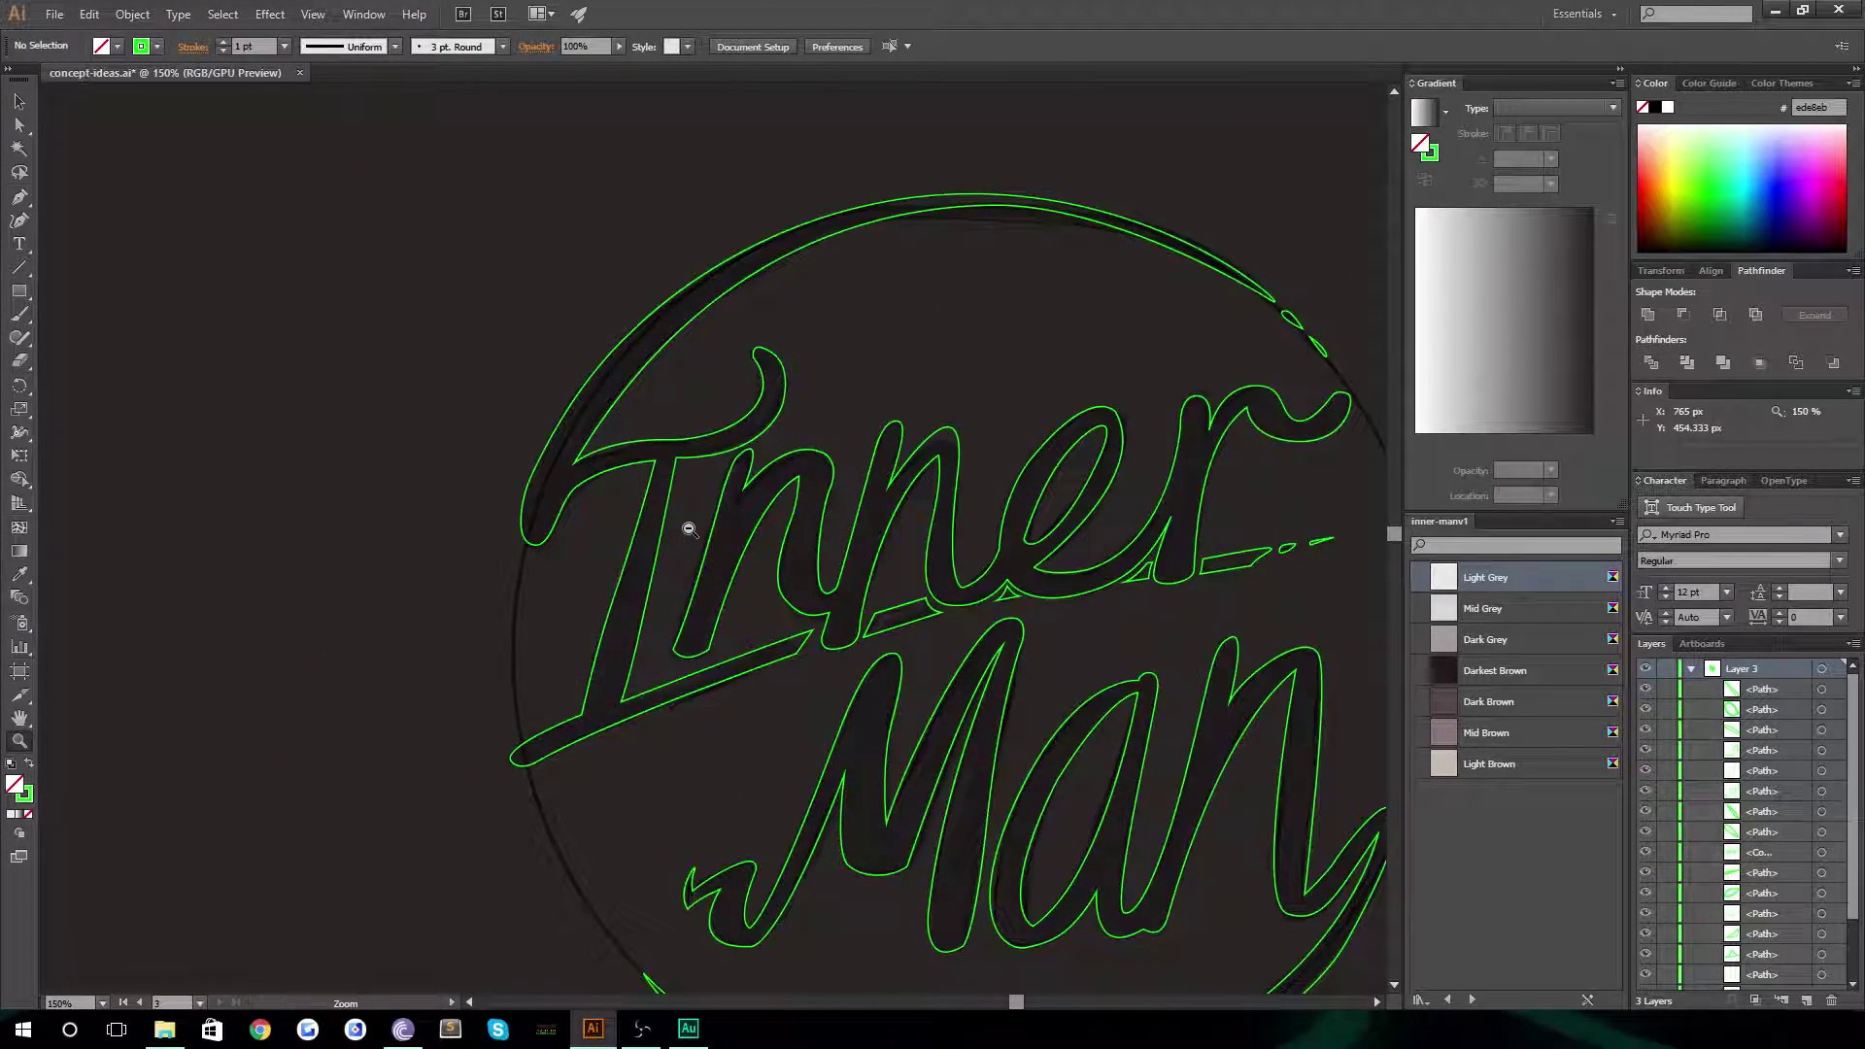
alt+click(688, 530)
drag(734, 637, 634, 535)
click(27, 101)
key(ctrl+a)
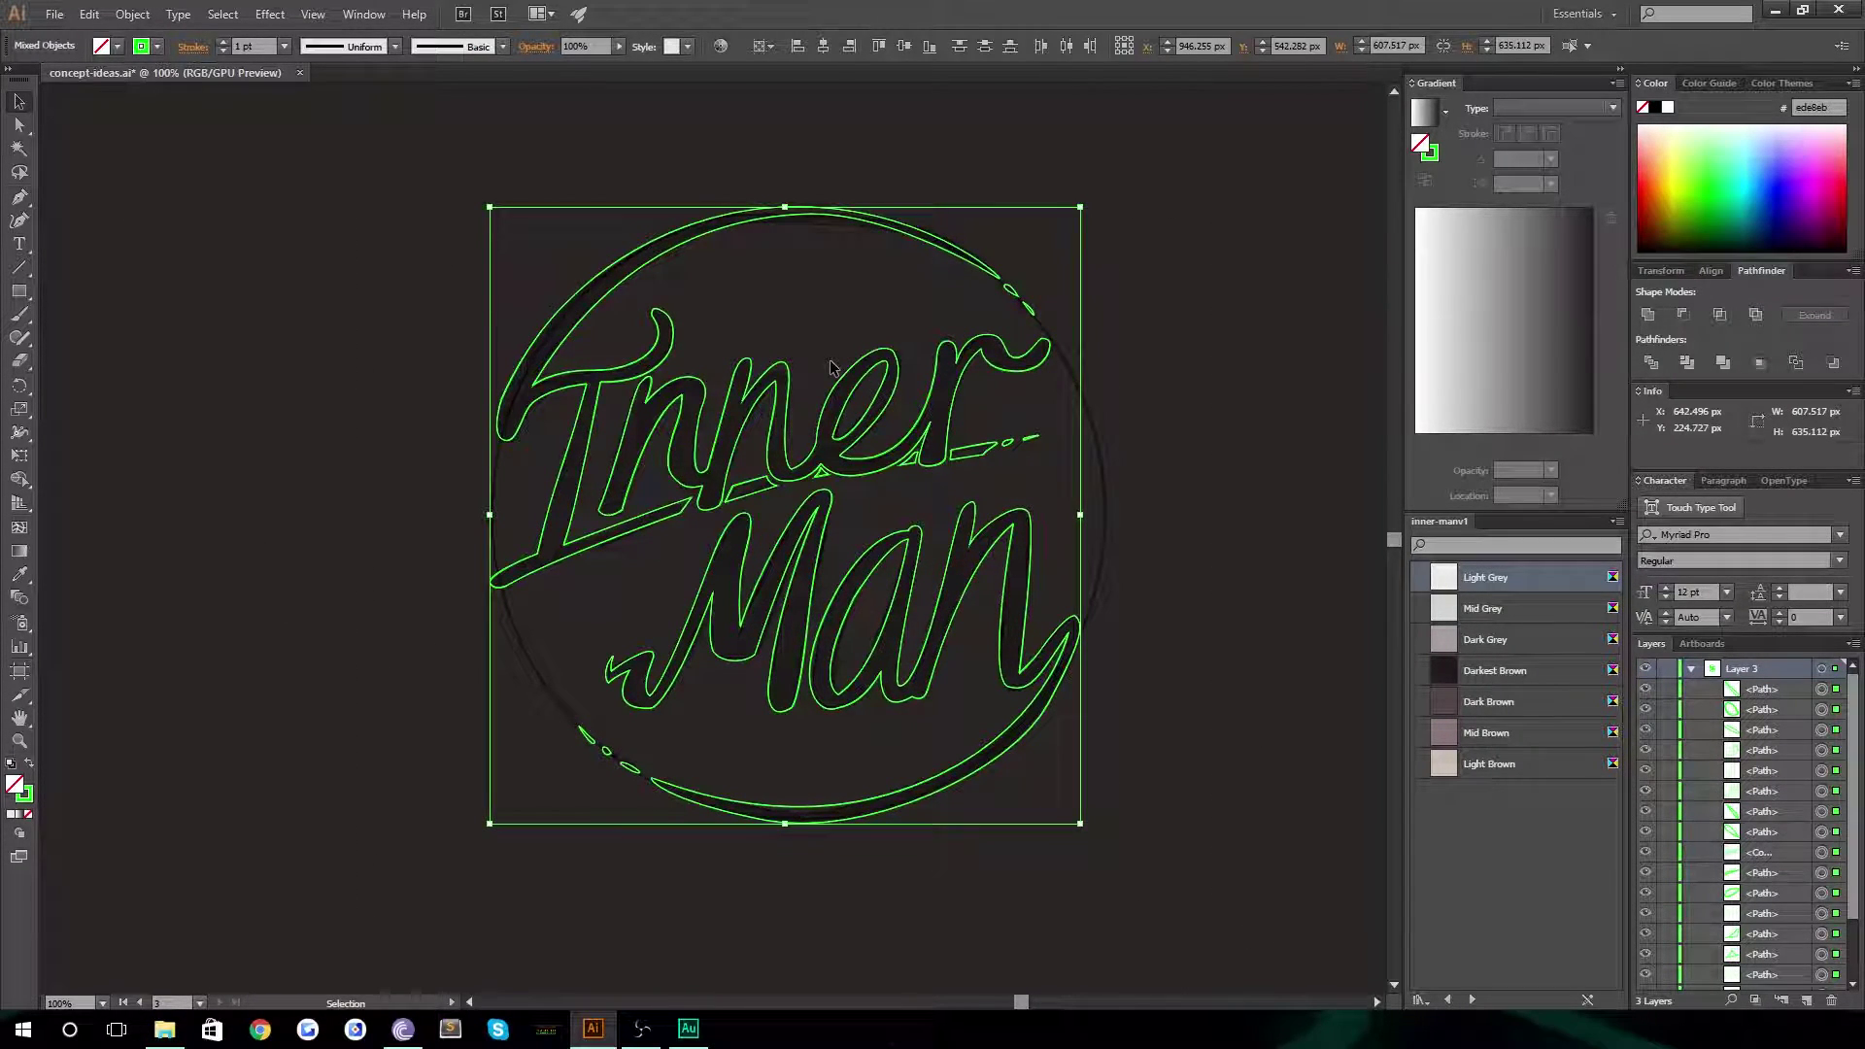
key(ctrl+g)
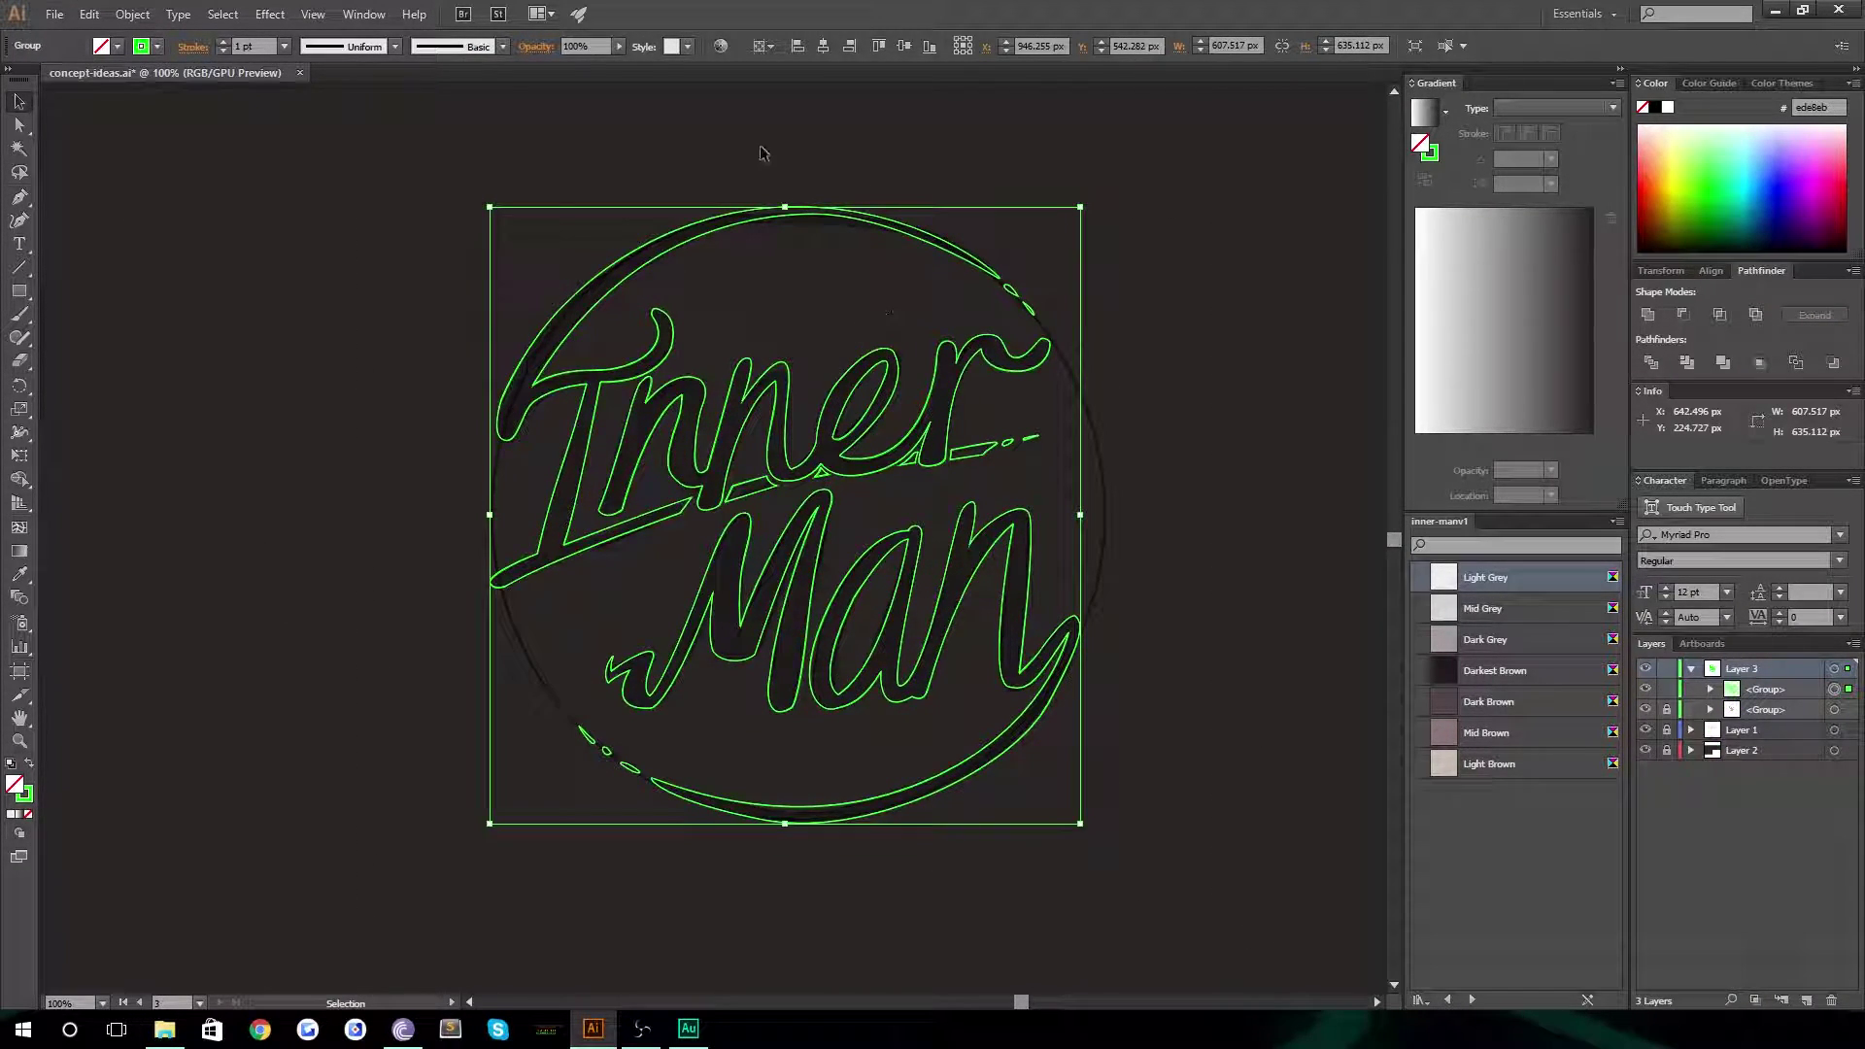
Remove the green stroke from the lettering group, fill it with Light Grey and deselect it
click(156, 47)
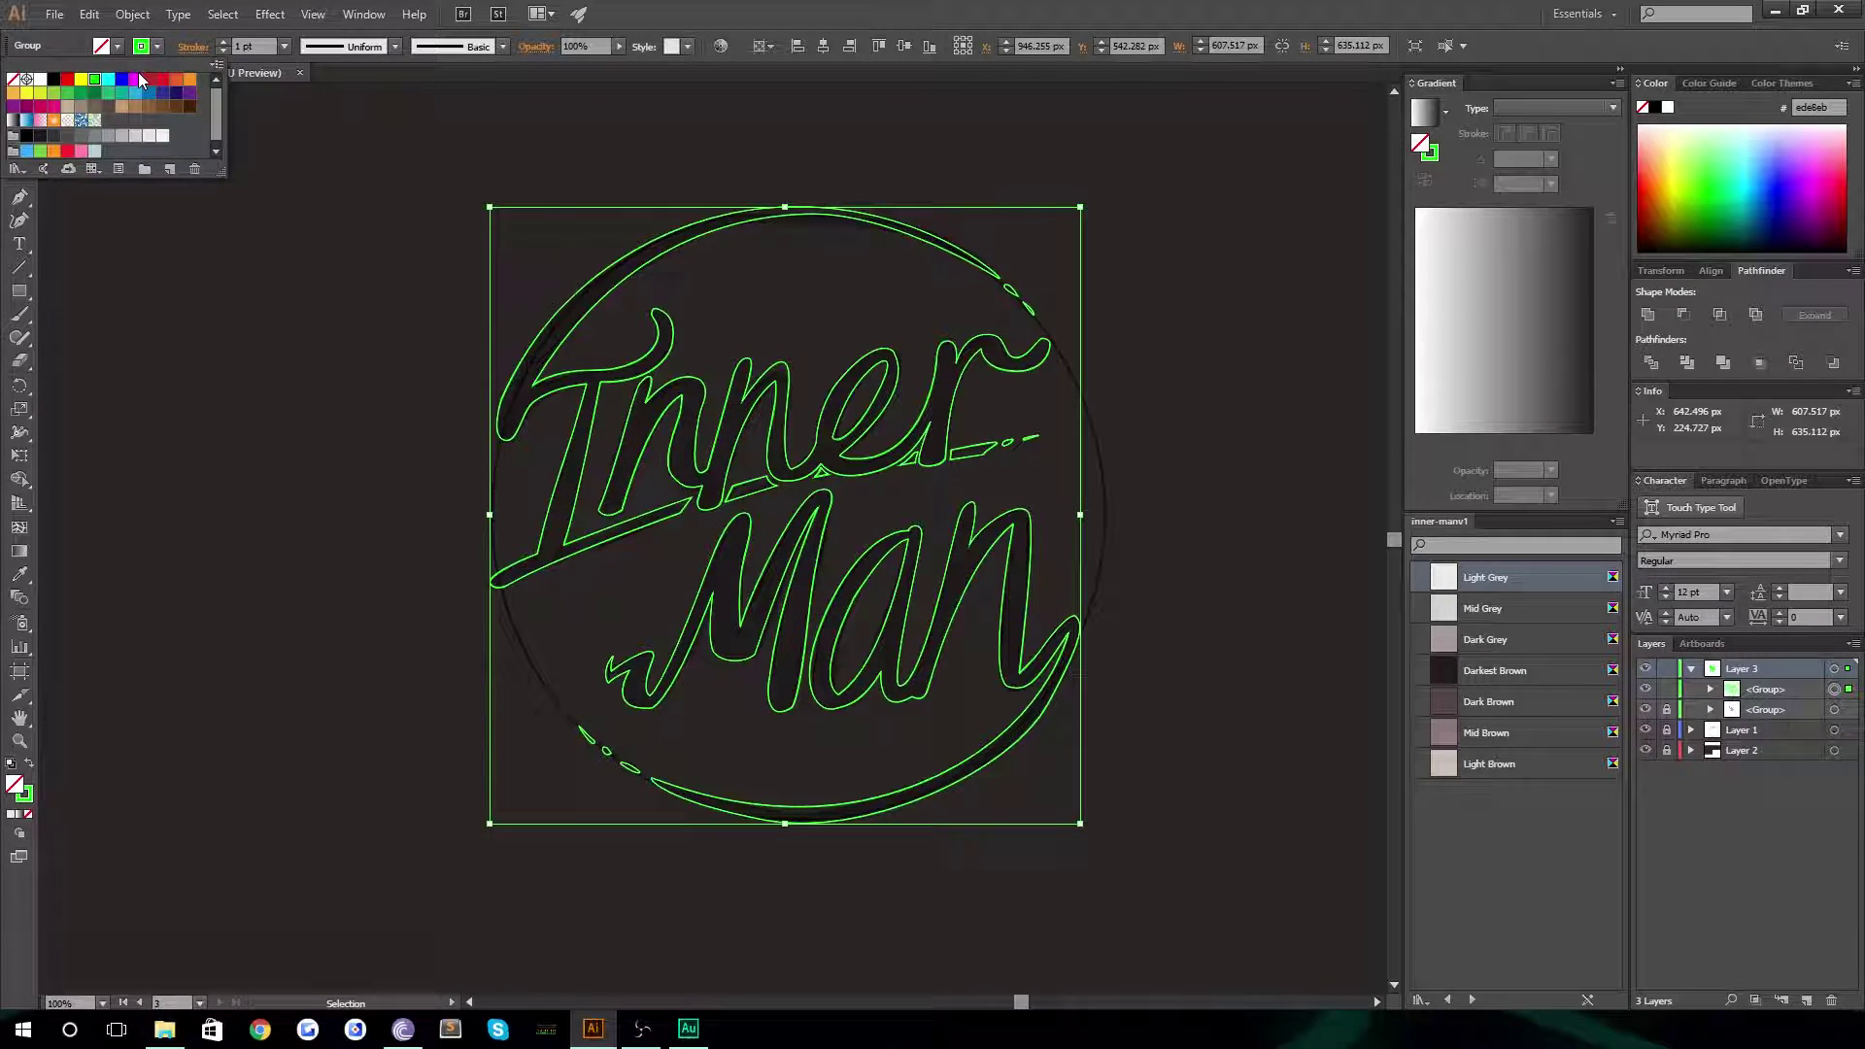
click(13, 80)
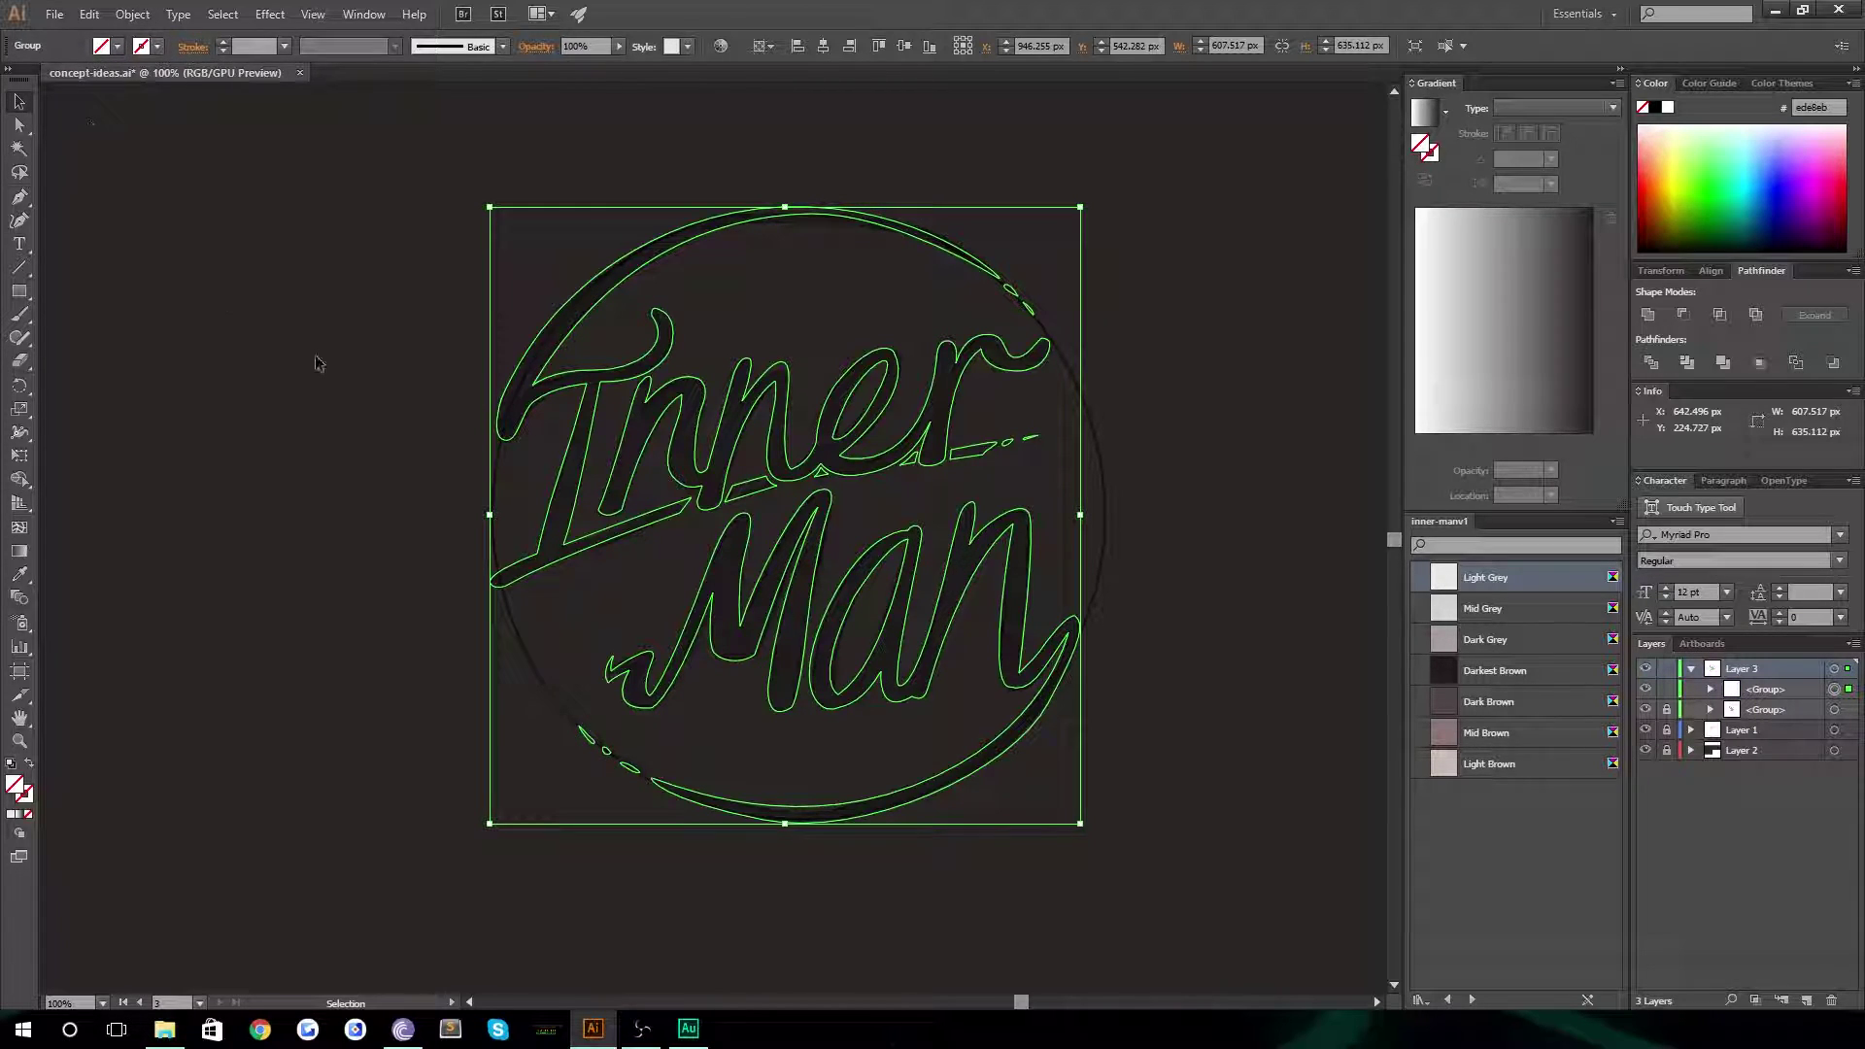
click(1442, 581)
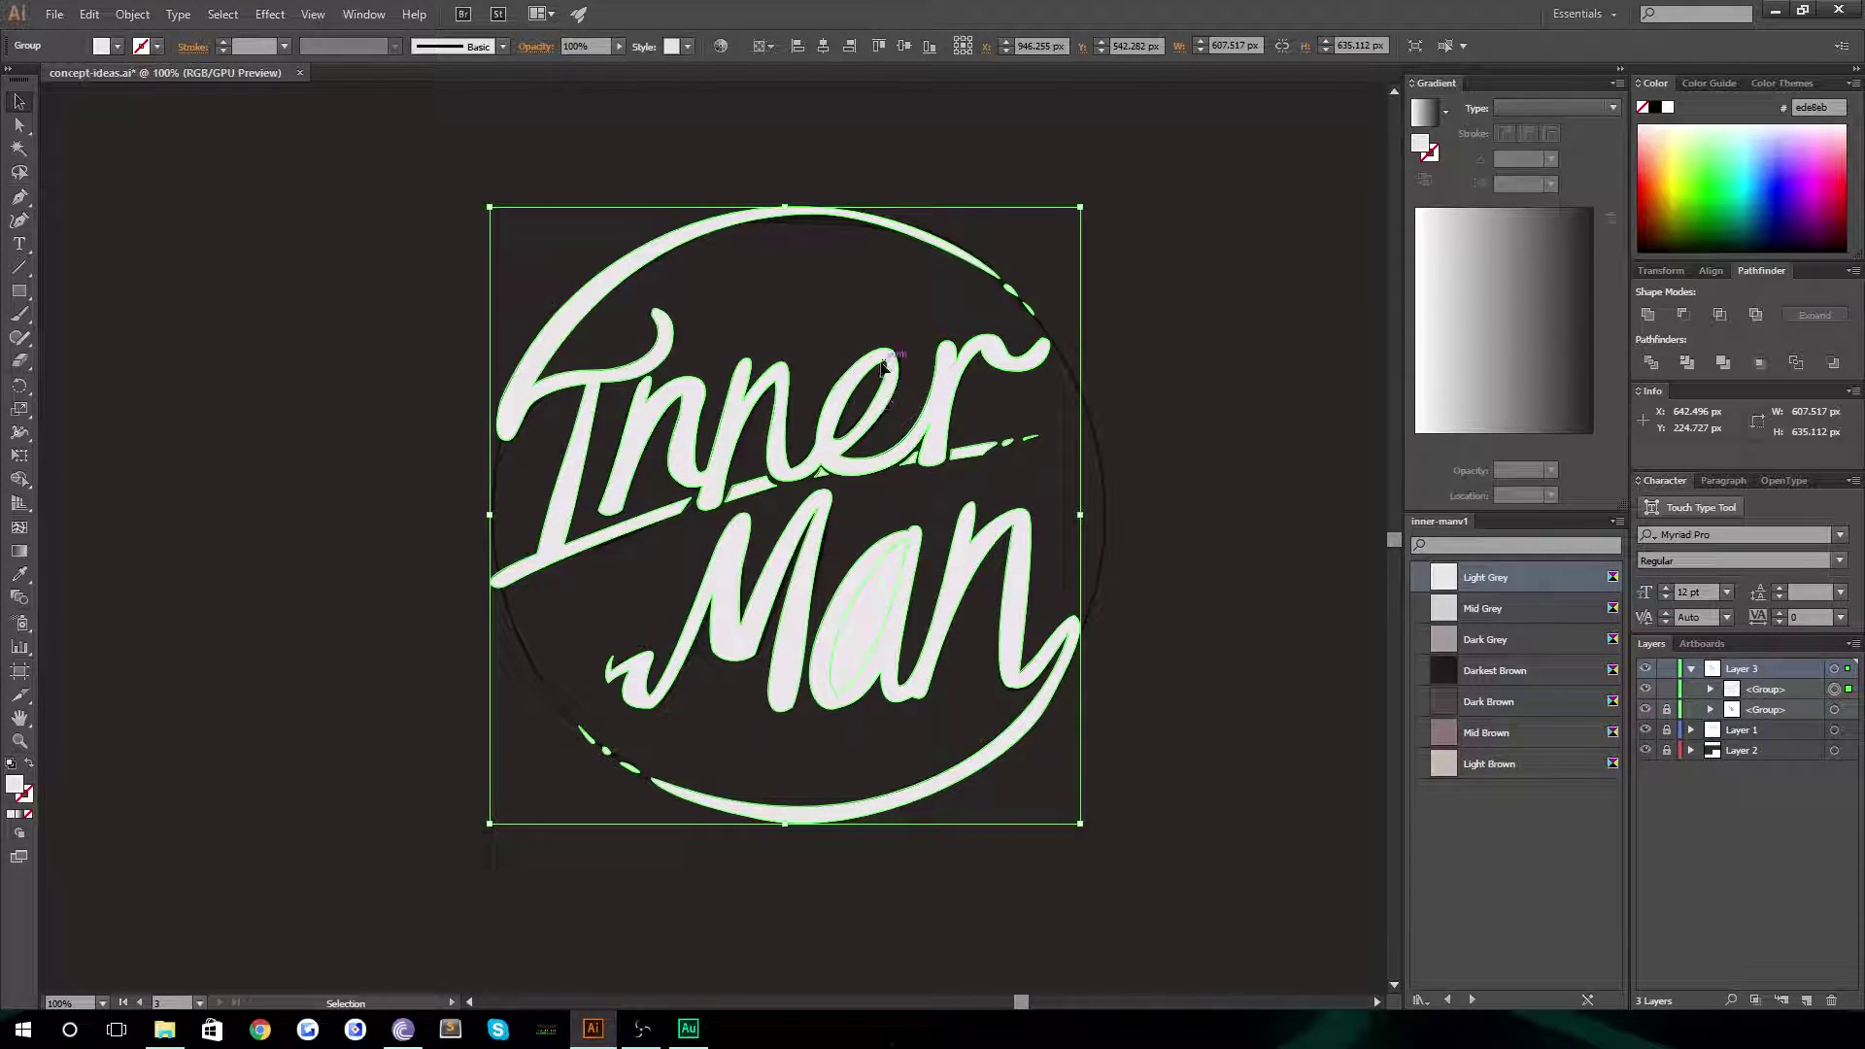
click(1171, 382)
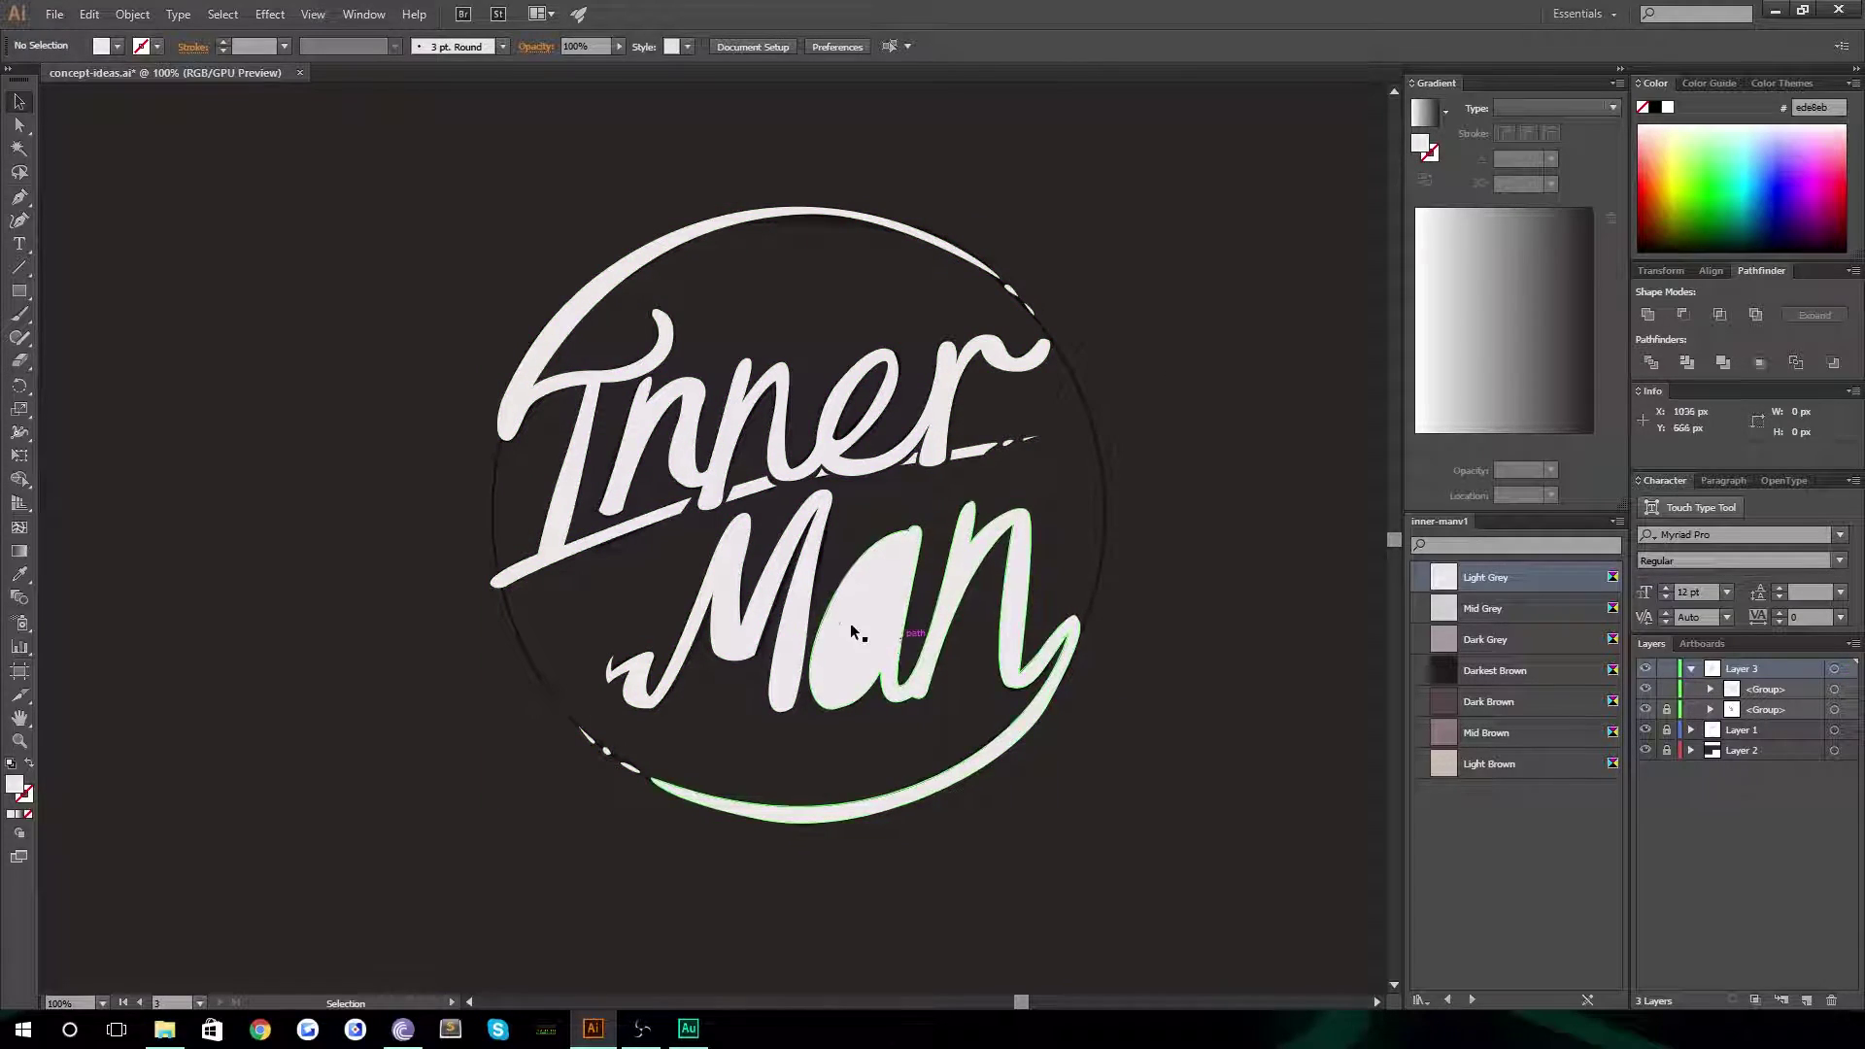
Isolate the lettering group and cut the a's inner counter out of the an outline with Minus Front
double_click(892, 664)
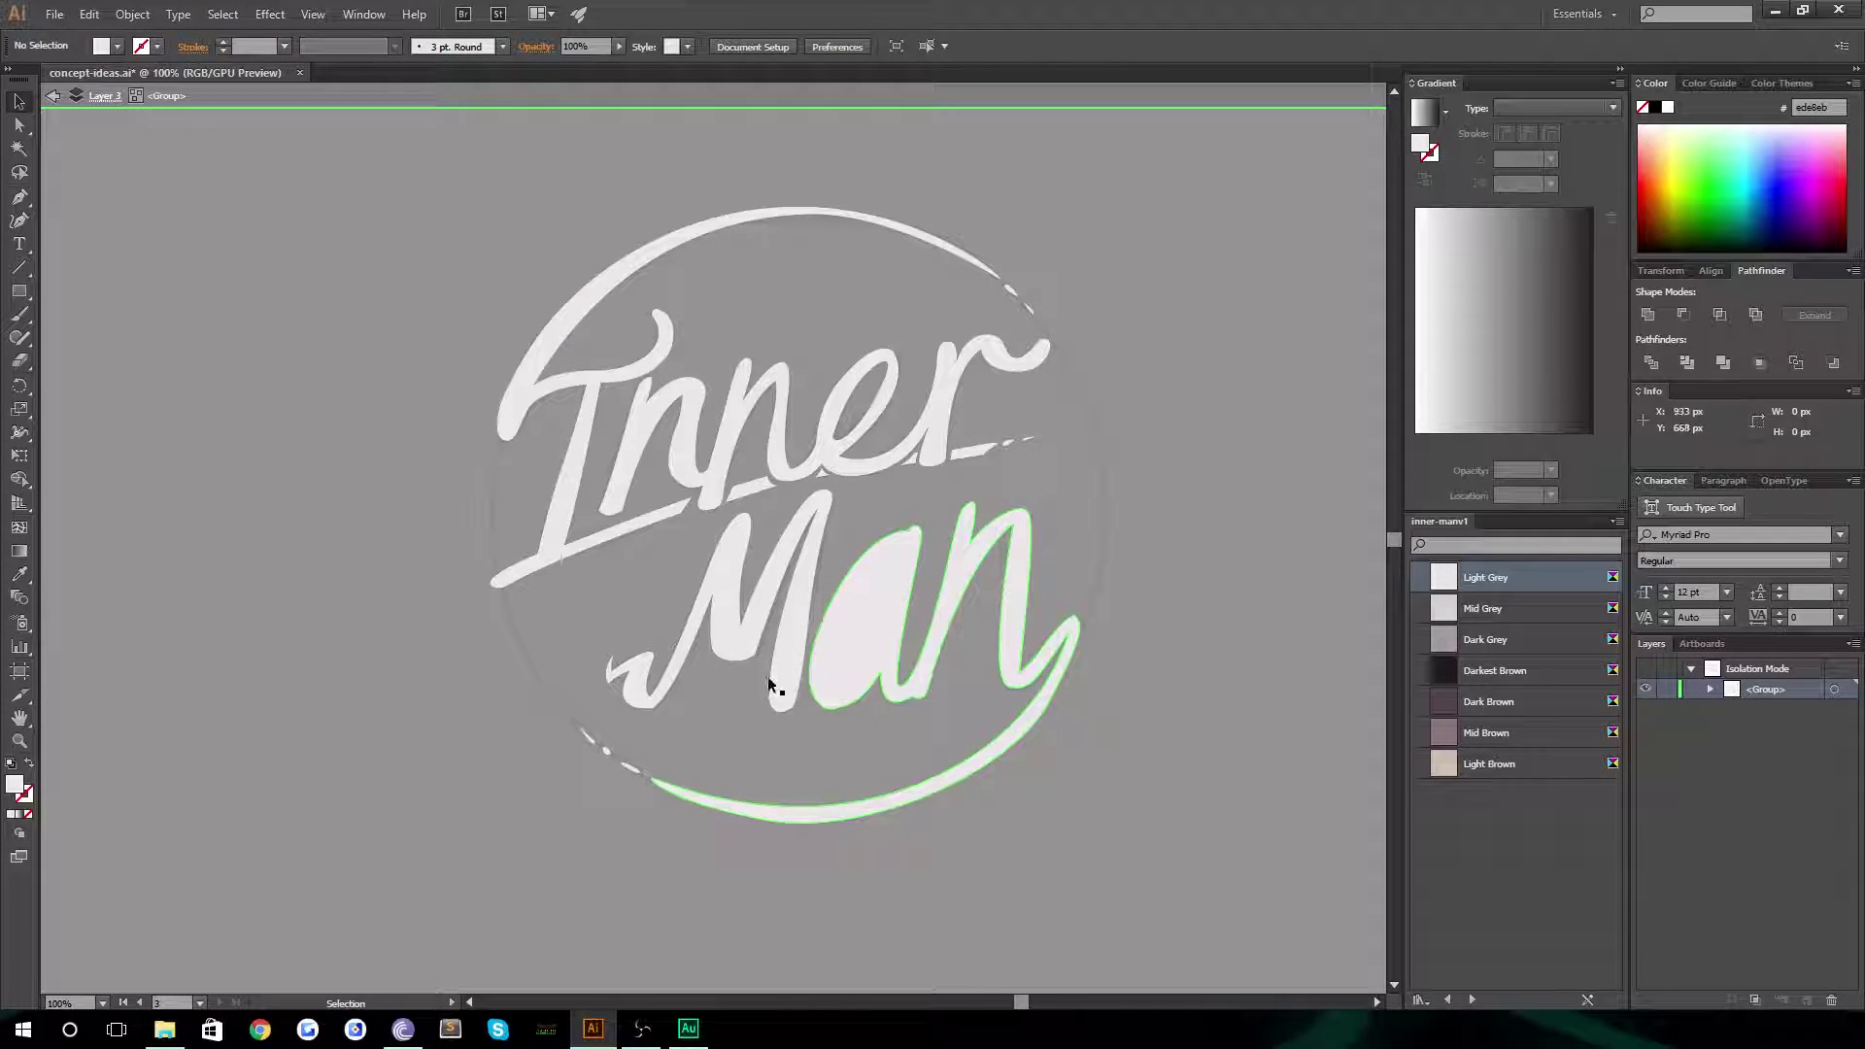
click(869, 687)
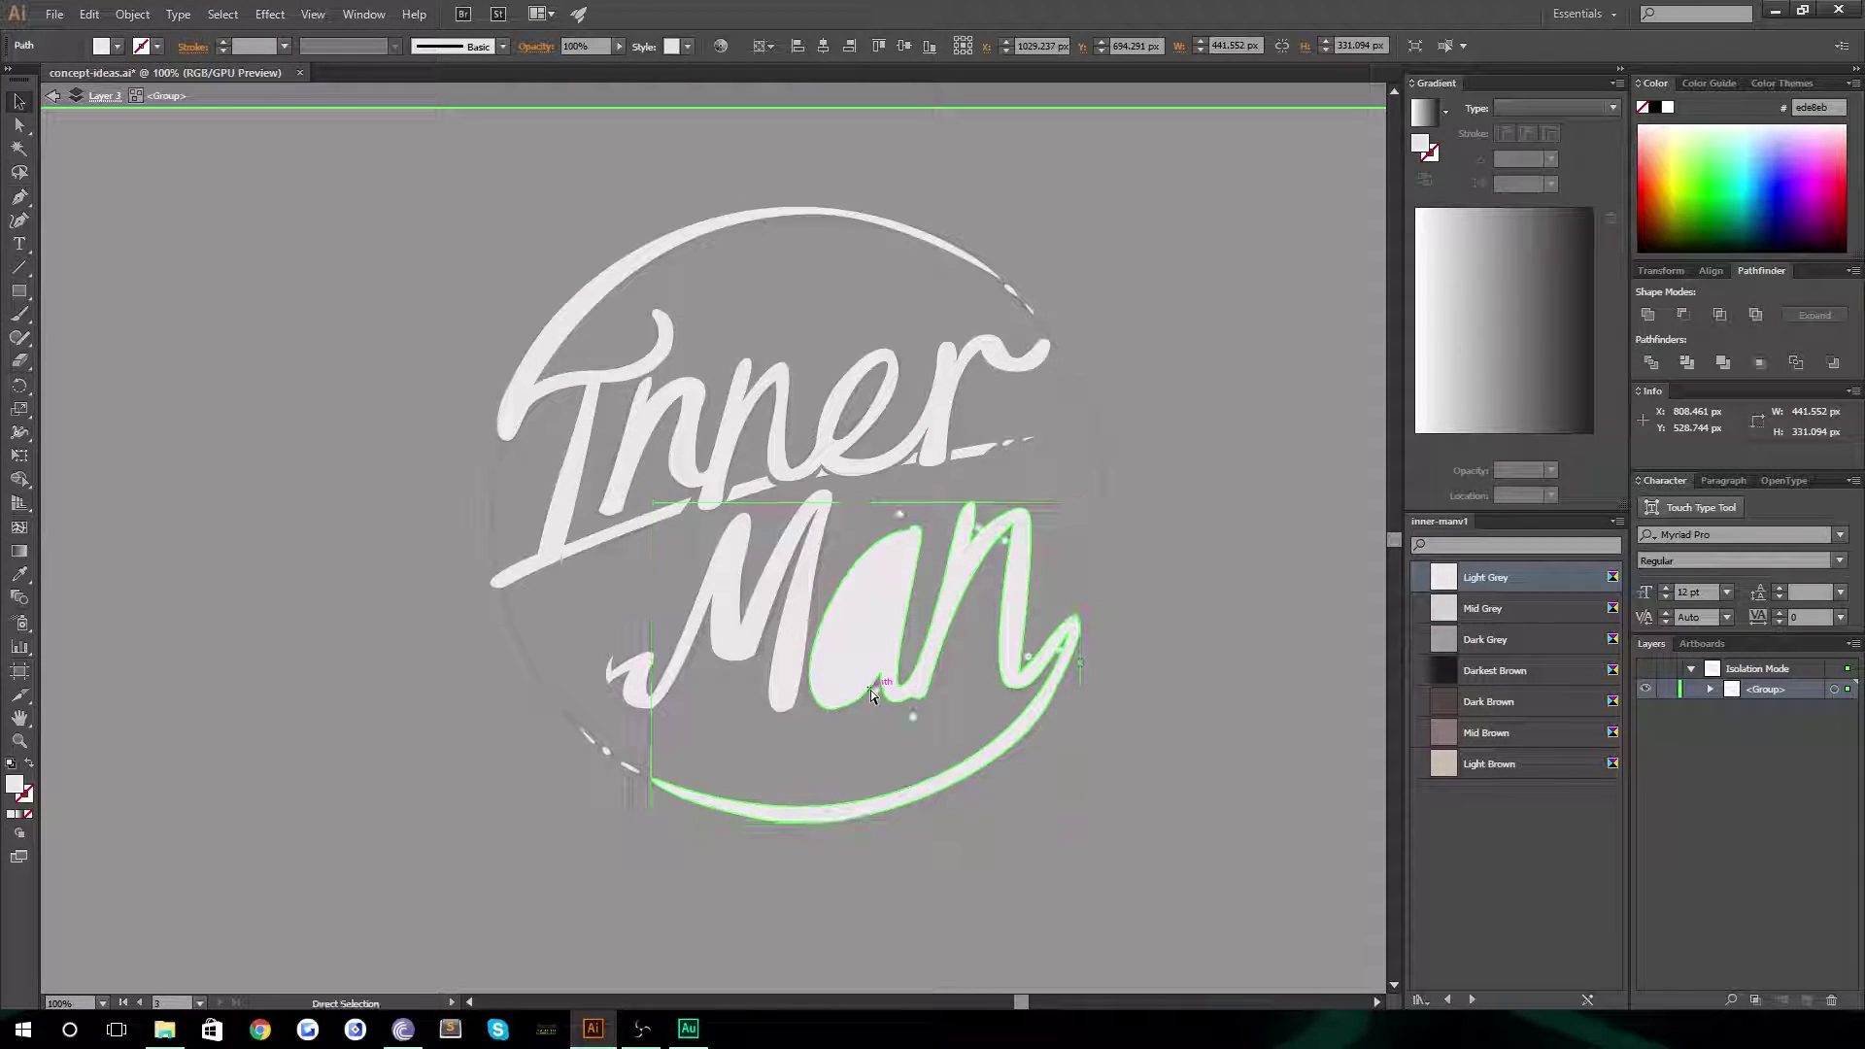
key(v)
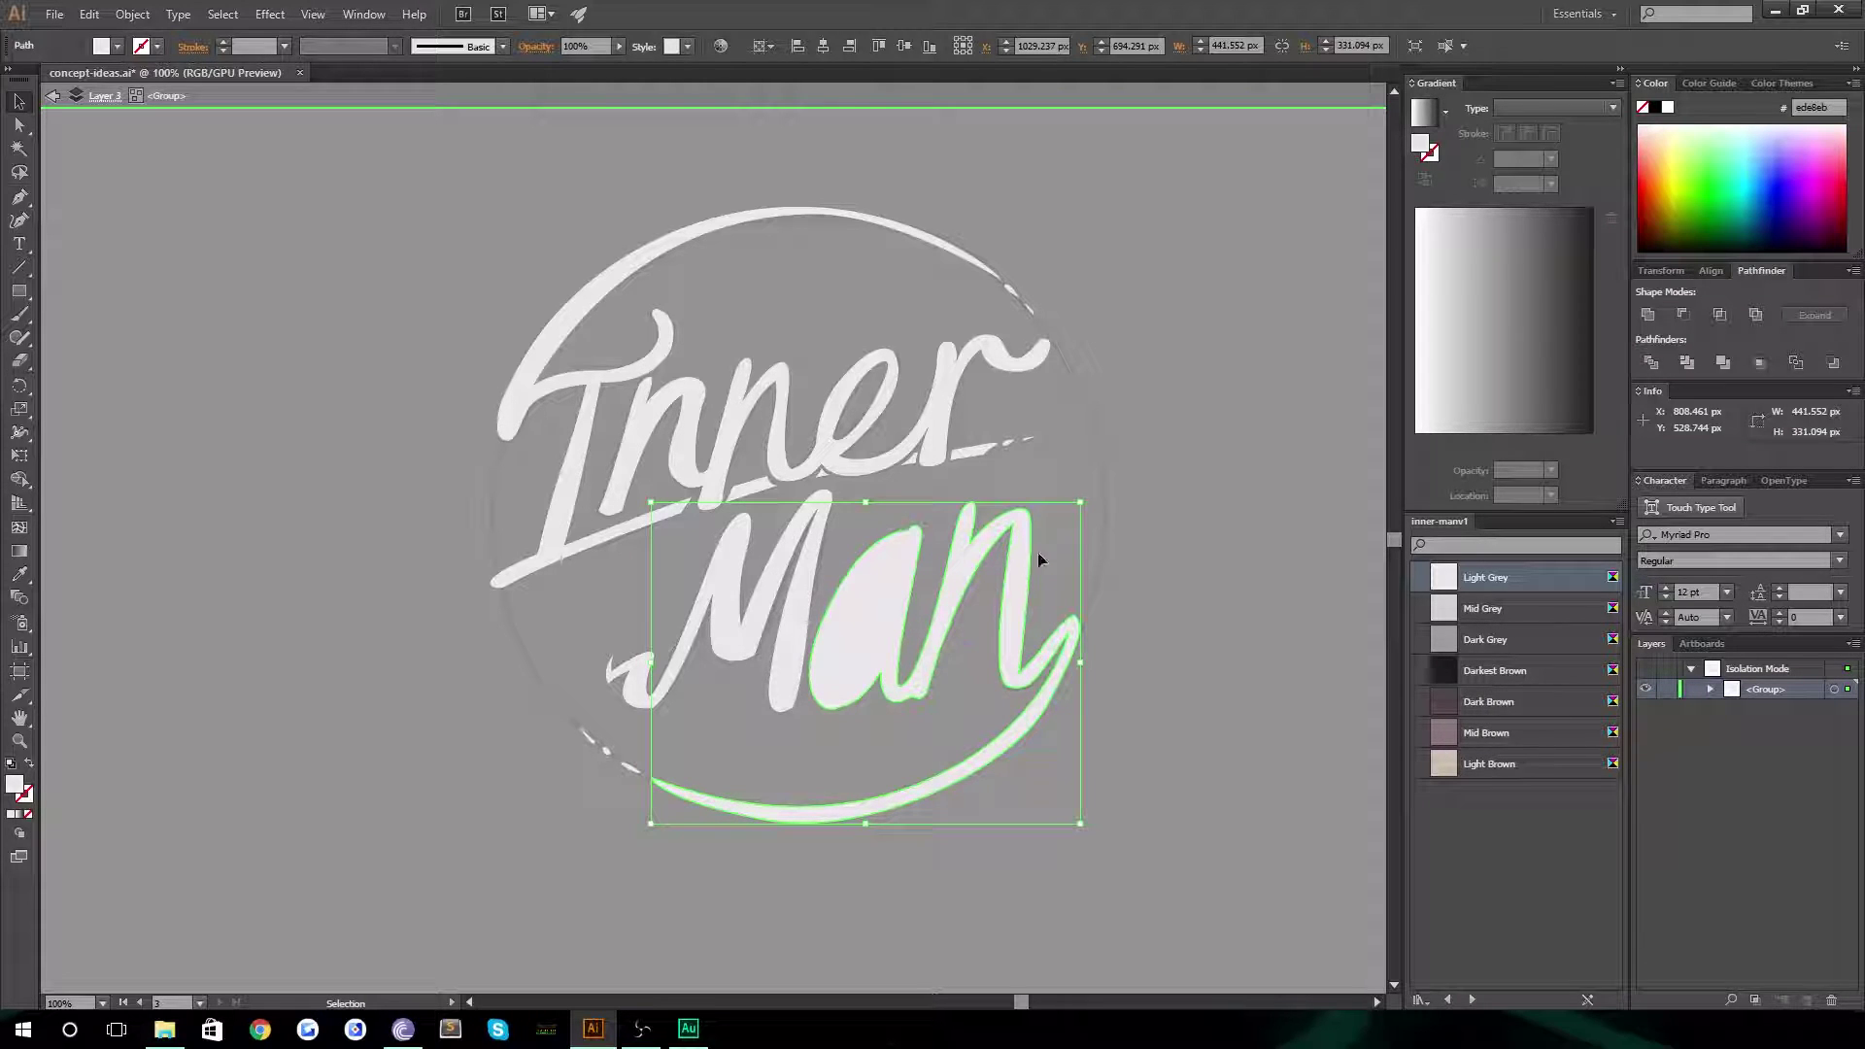
click(944, 618)
click(859, 609)
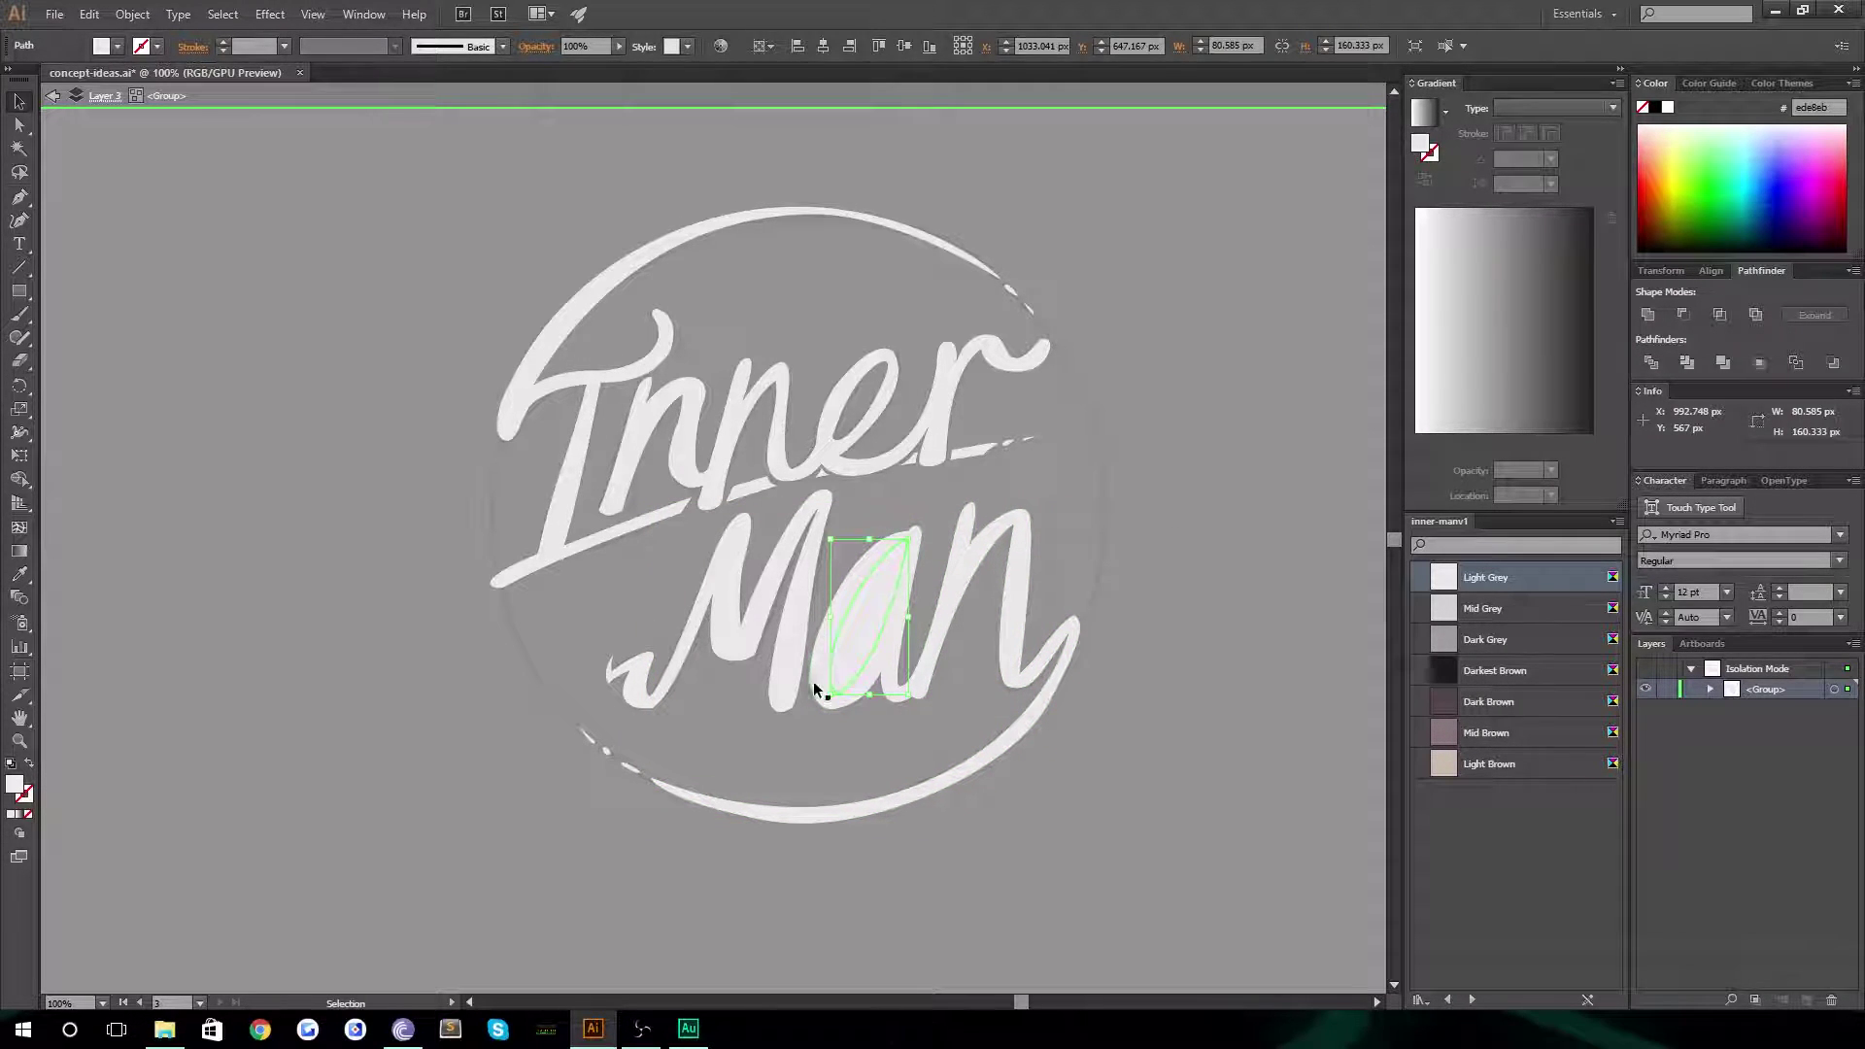
click(820, 695)
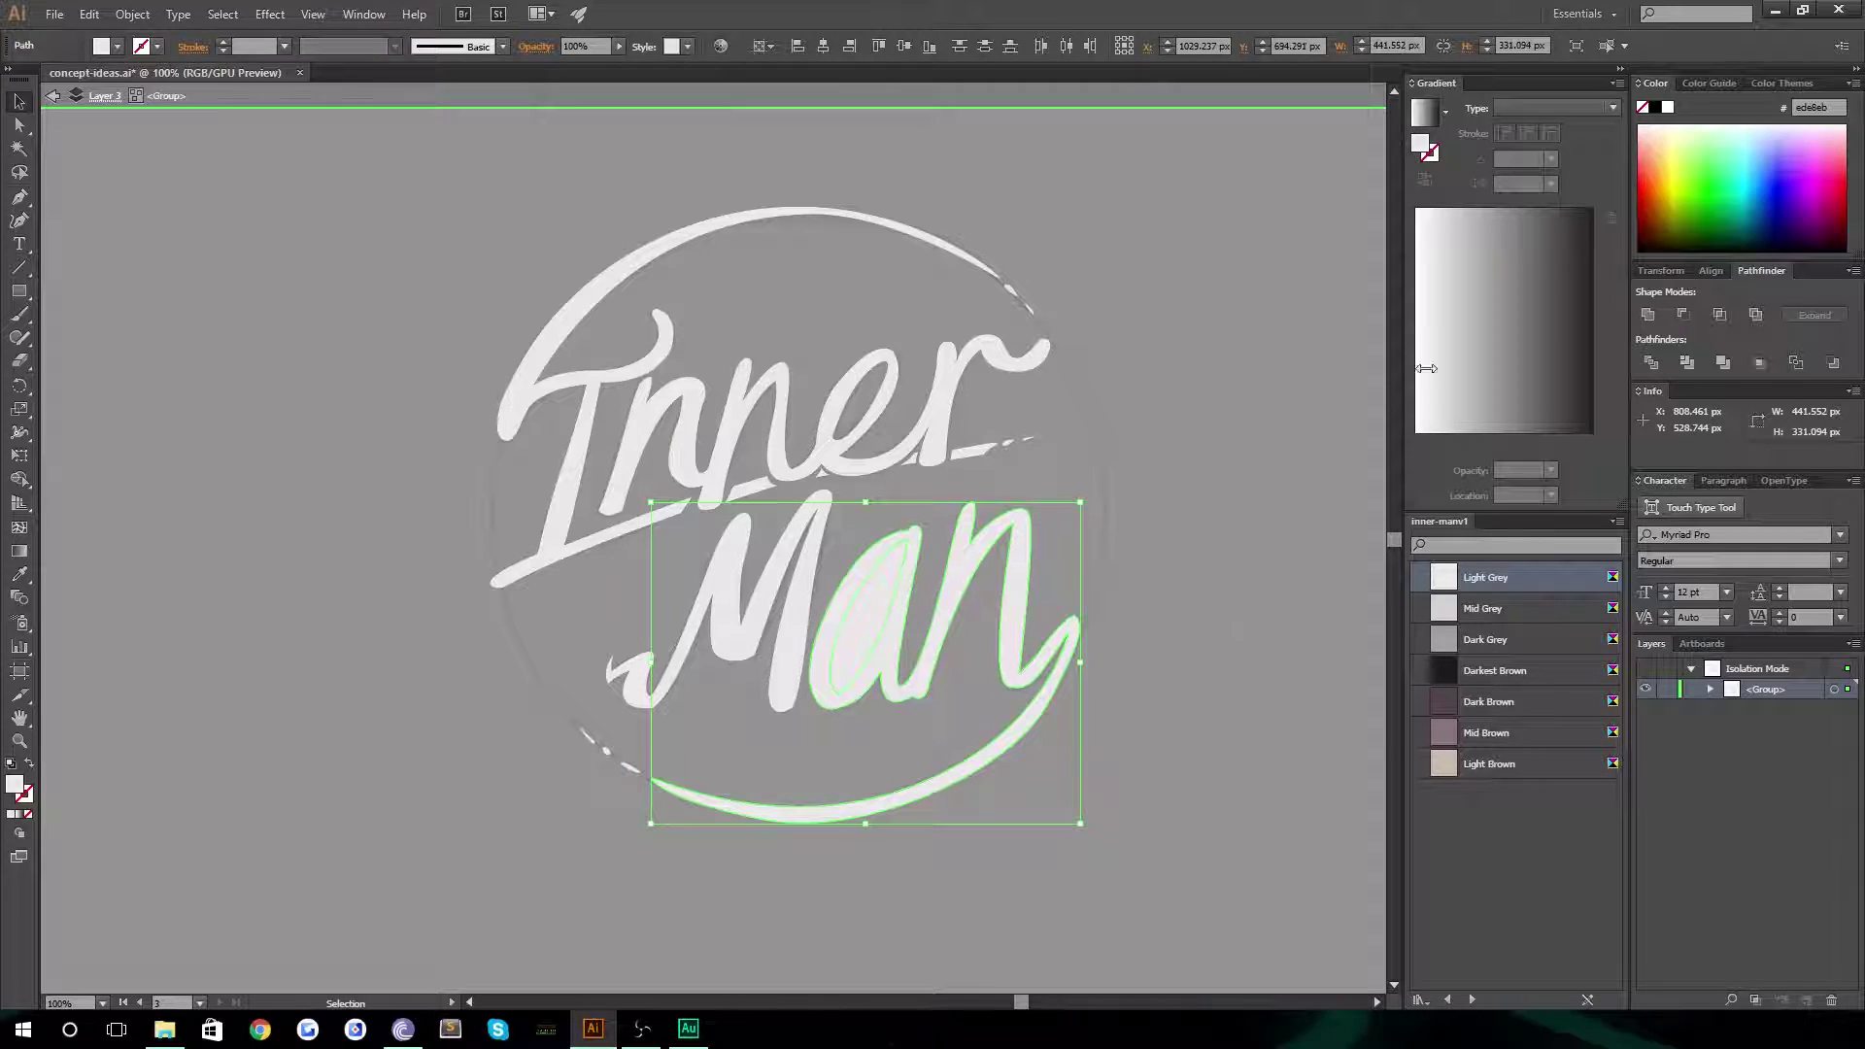
click(1683, 316)
Leave isolation mode and hide the locked sketch group beneath the lettering
double_click(284, 646)
drag(378, 666, 432, 720)
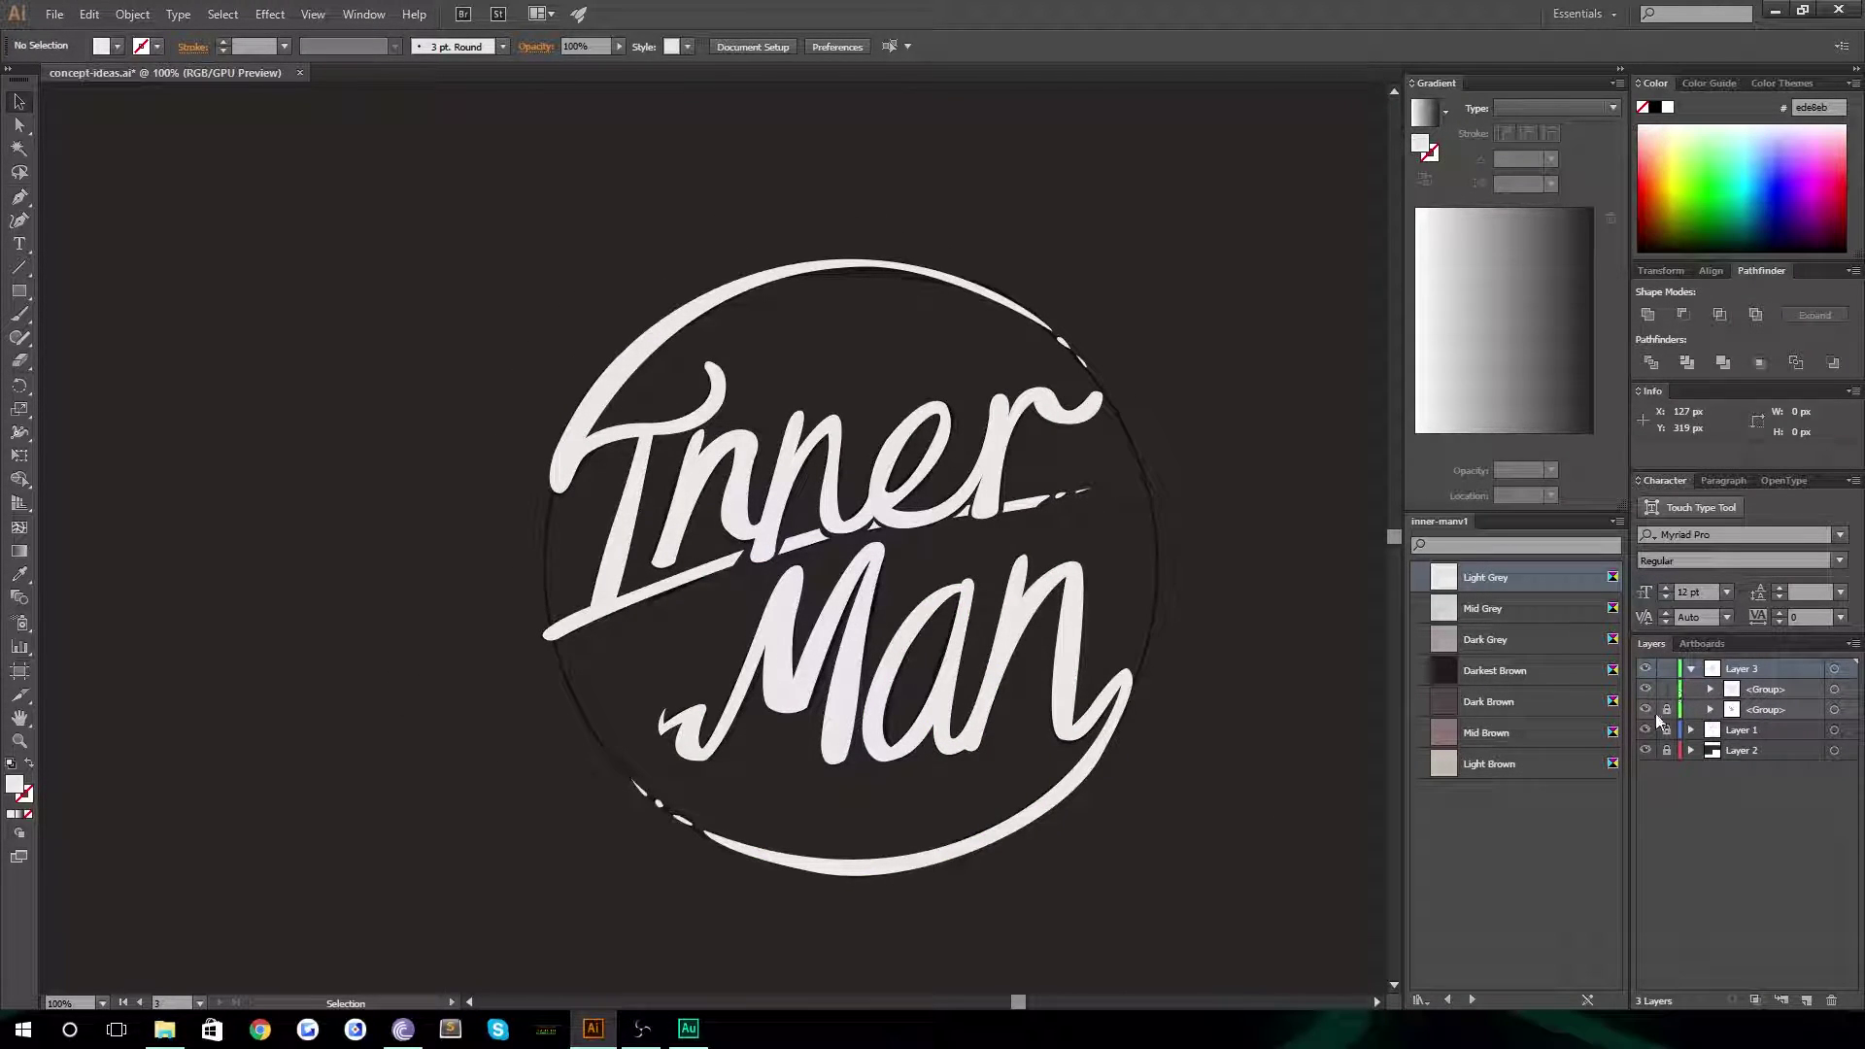
click(1645, 710)
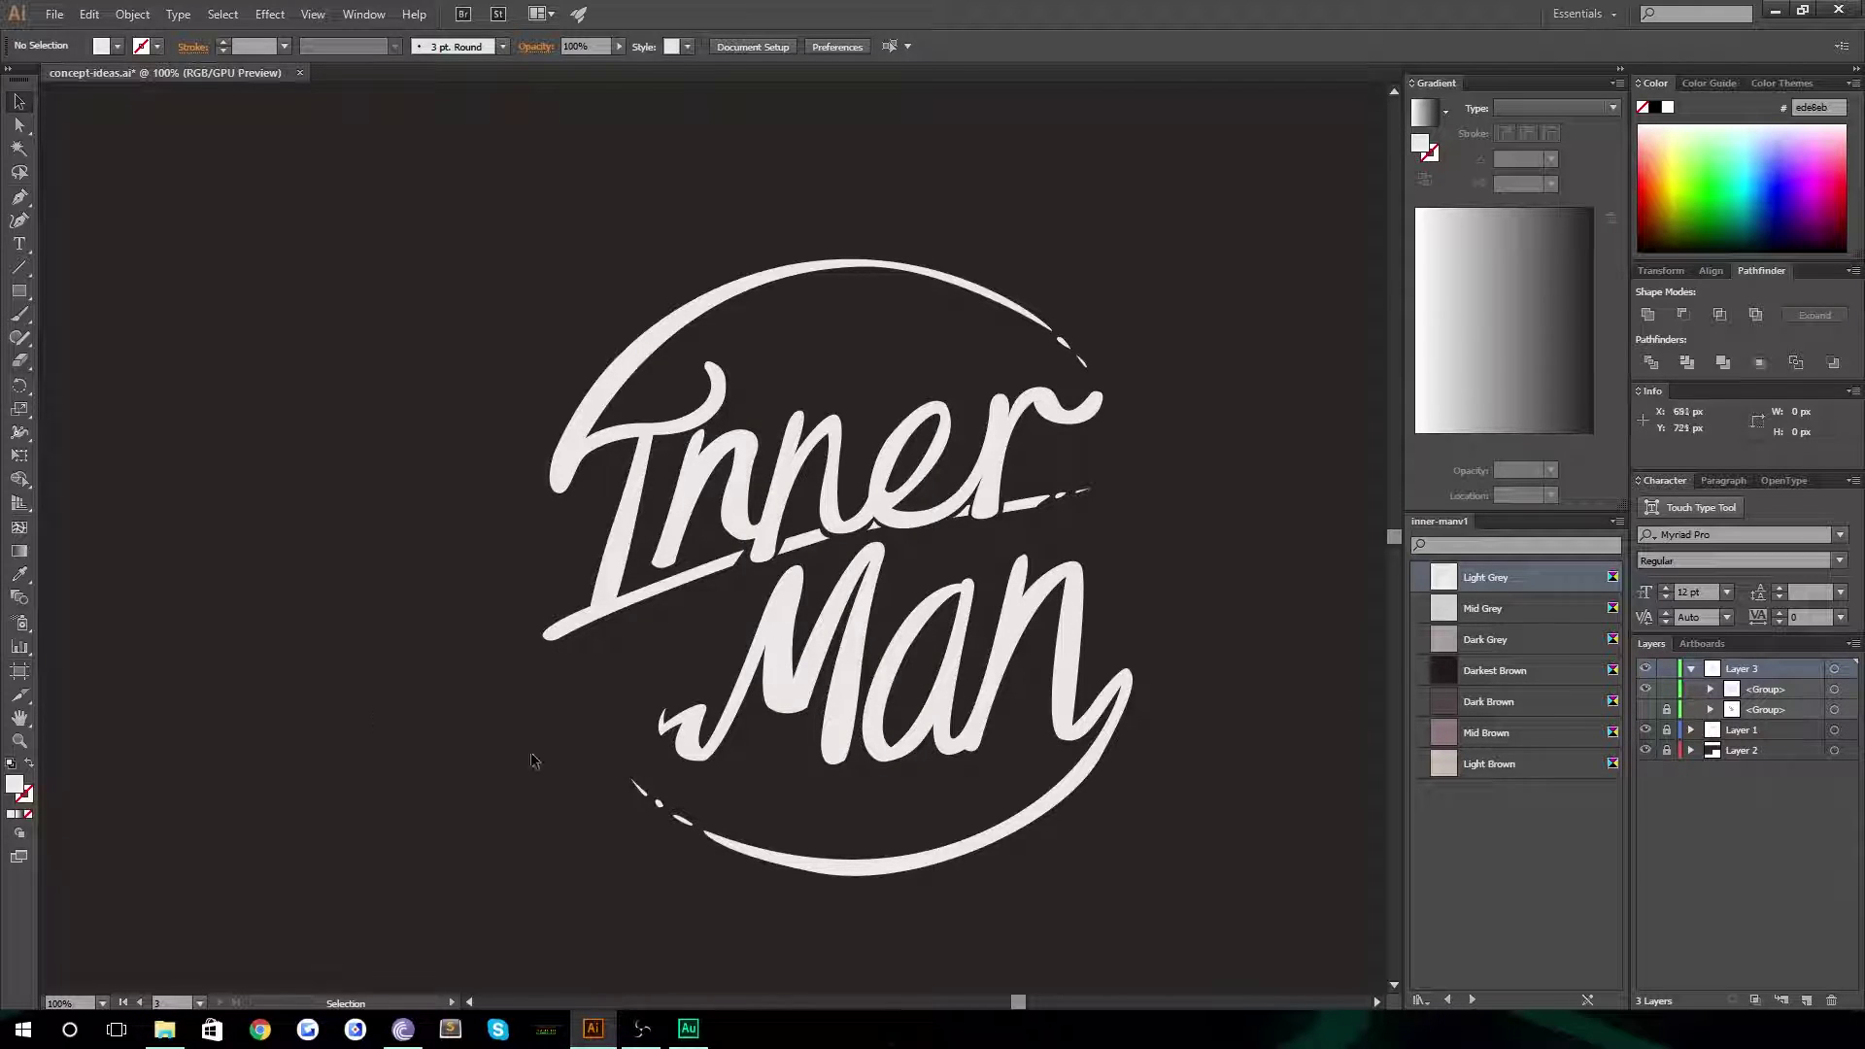
Examine the filled circular Inner Man lettering on its artboard, both from afar and close up
key(z)
alt+click(678, 743)
alt+click(678, 743)
alt+click(684, 737)
drag(674, 179, 697, 396)
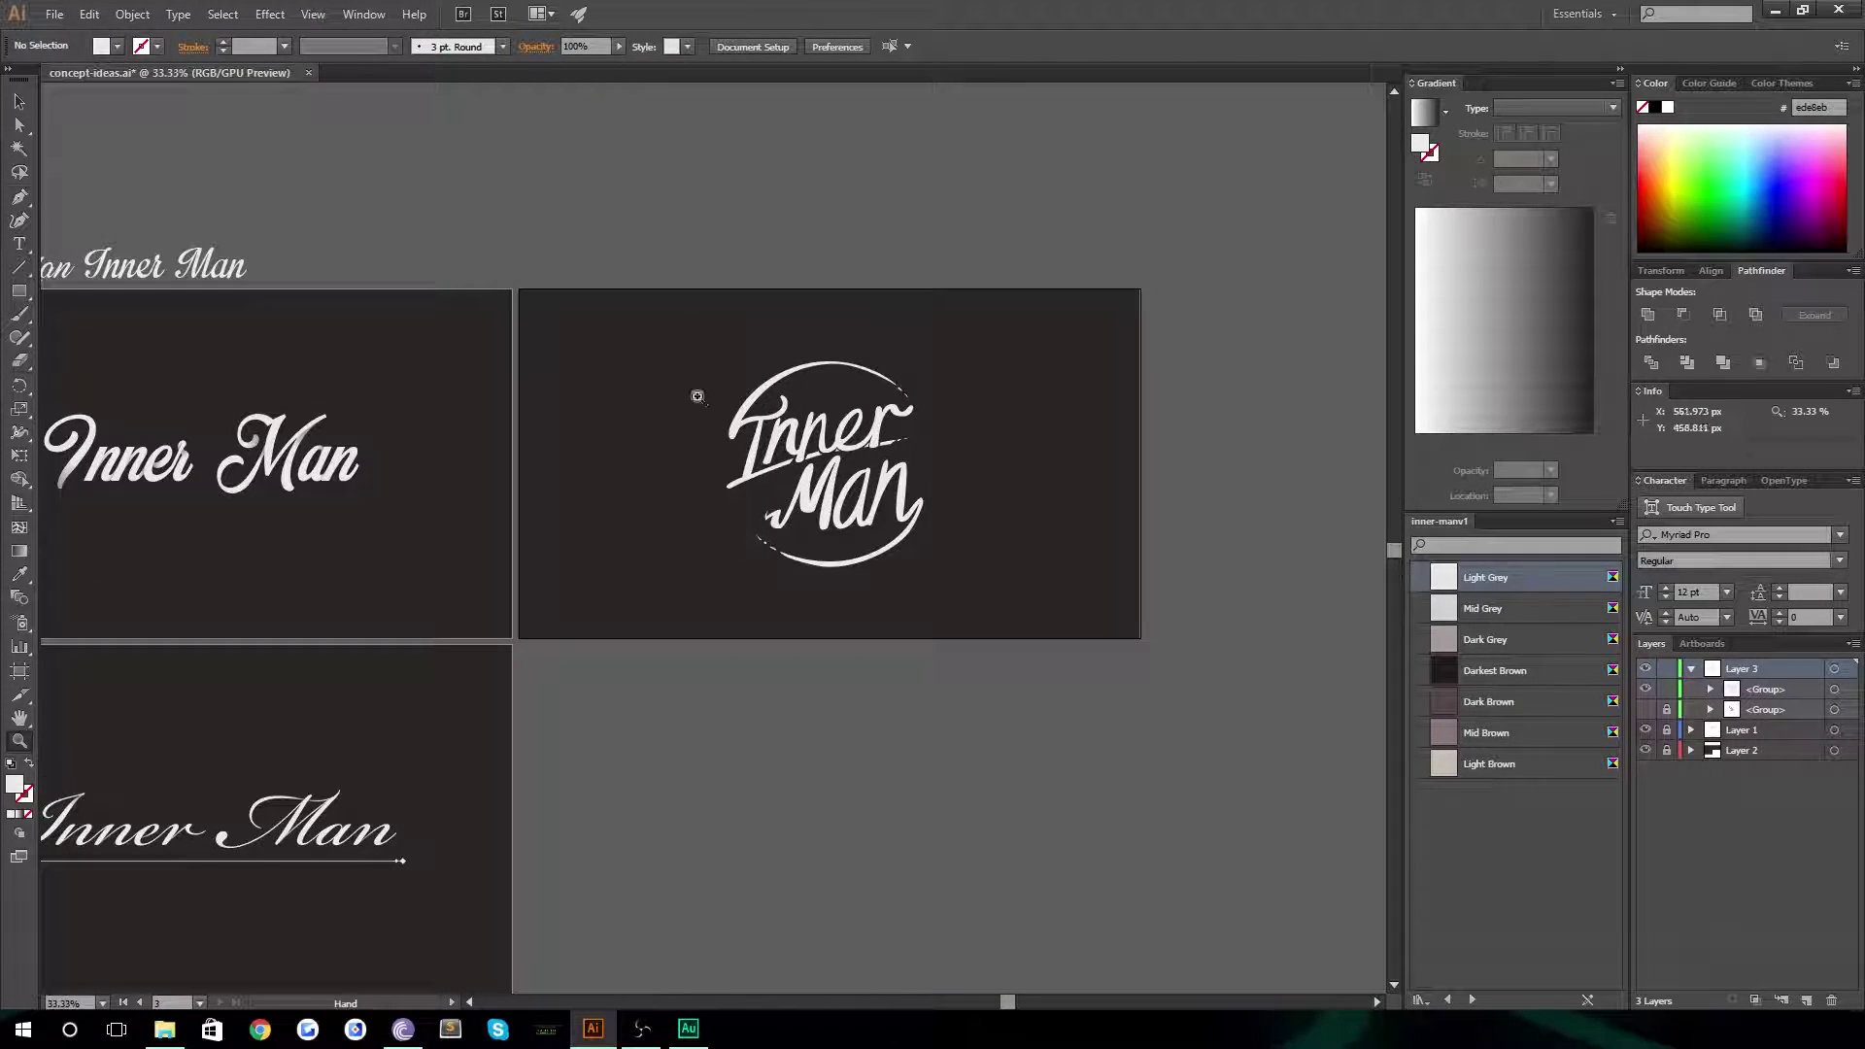
click(788, 484)
click(736, 534)
click(738, 530)
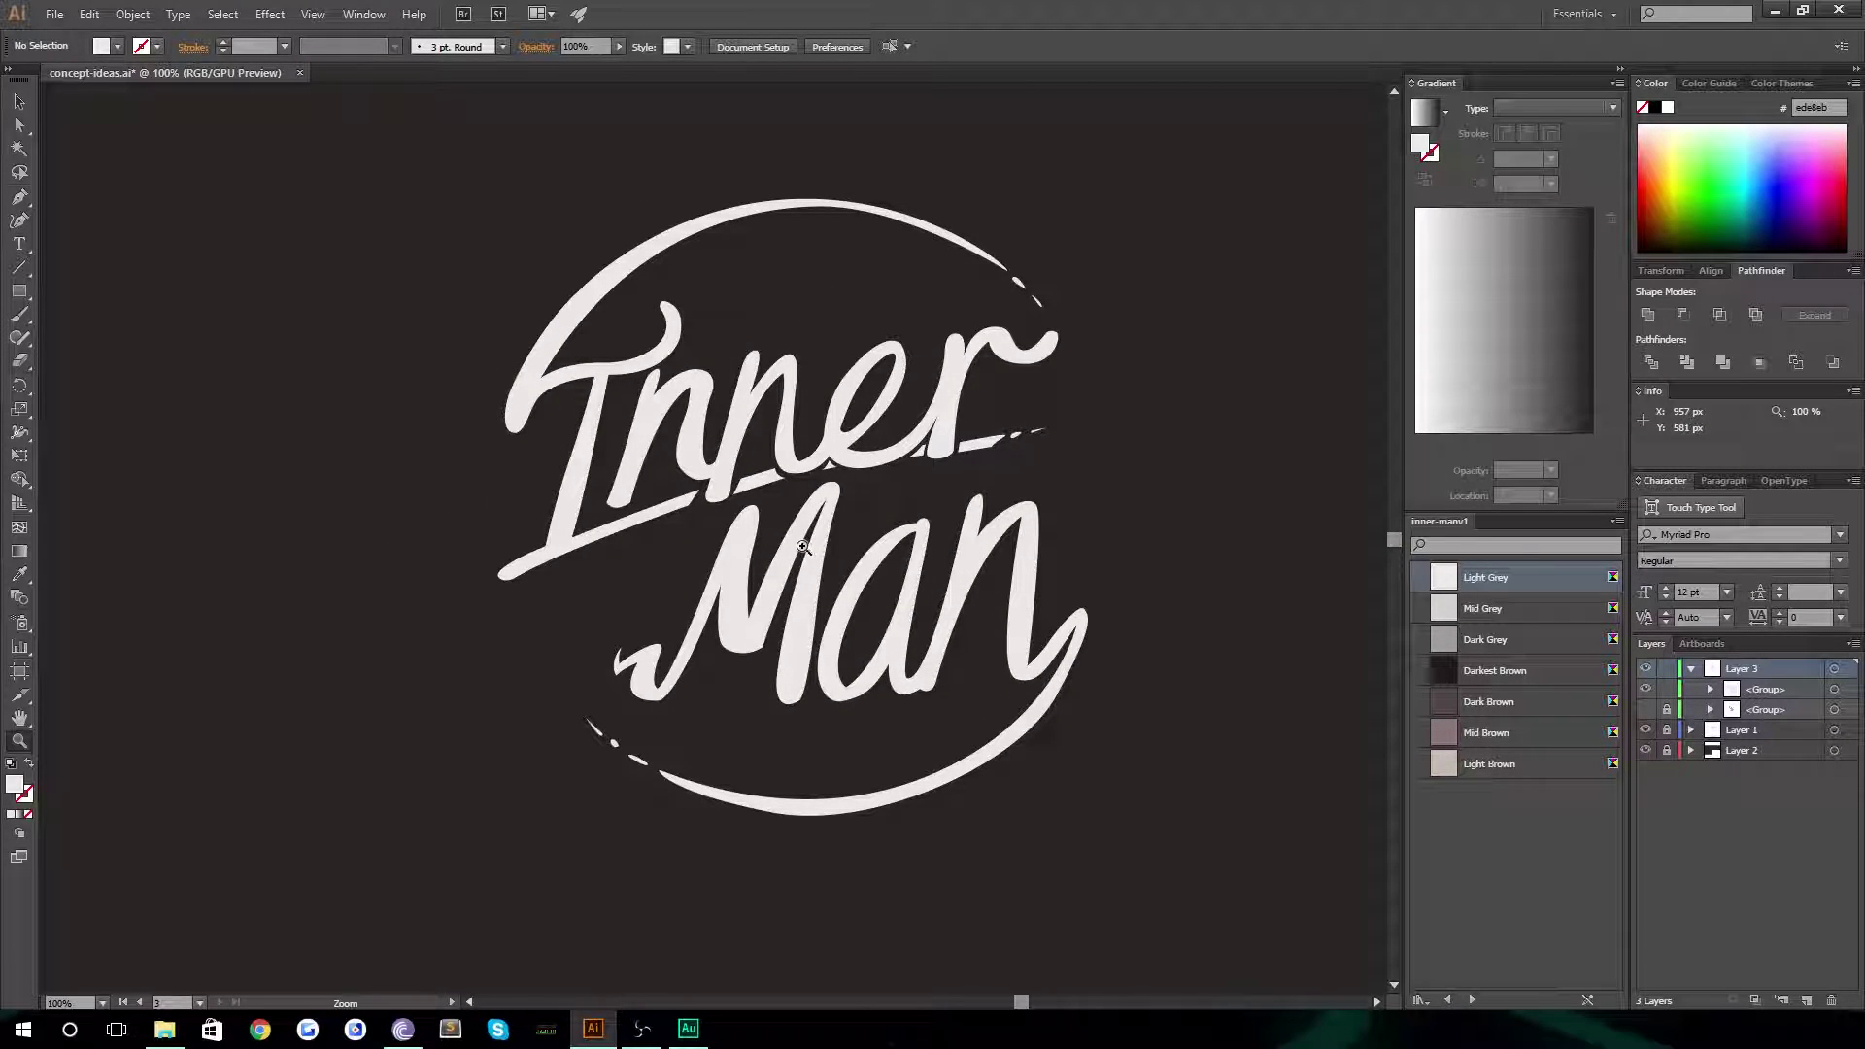
drag(738, 509, 769, 601)
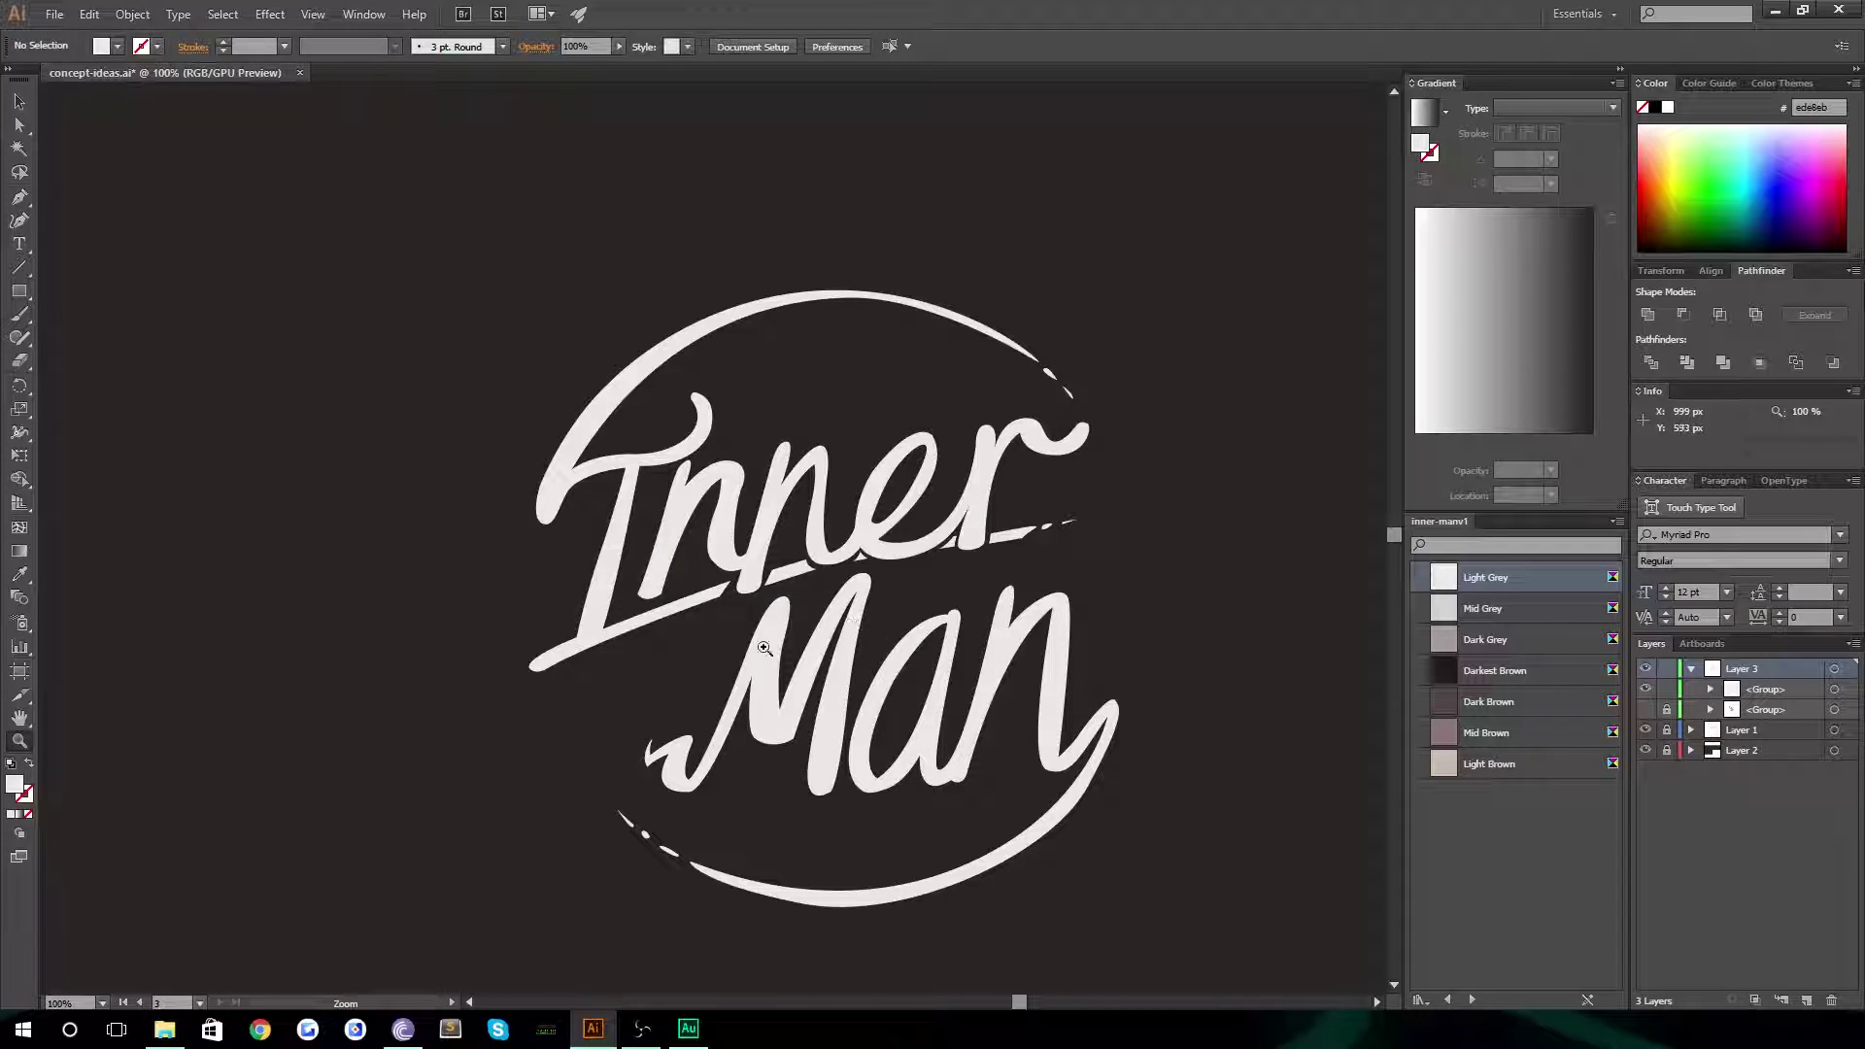
Compare the circular lettering with the shaded Inner Man script concepts on the neighbouring artboards
drag(303, 522, 1116, 602)
drag(369, 544, 1089, 506)
drag(1090, 602, 1301, 549)
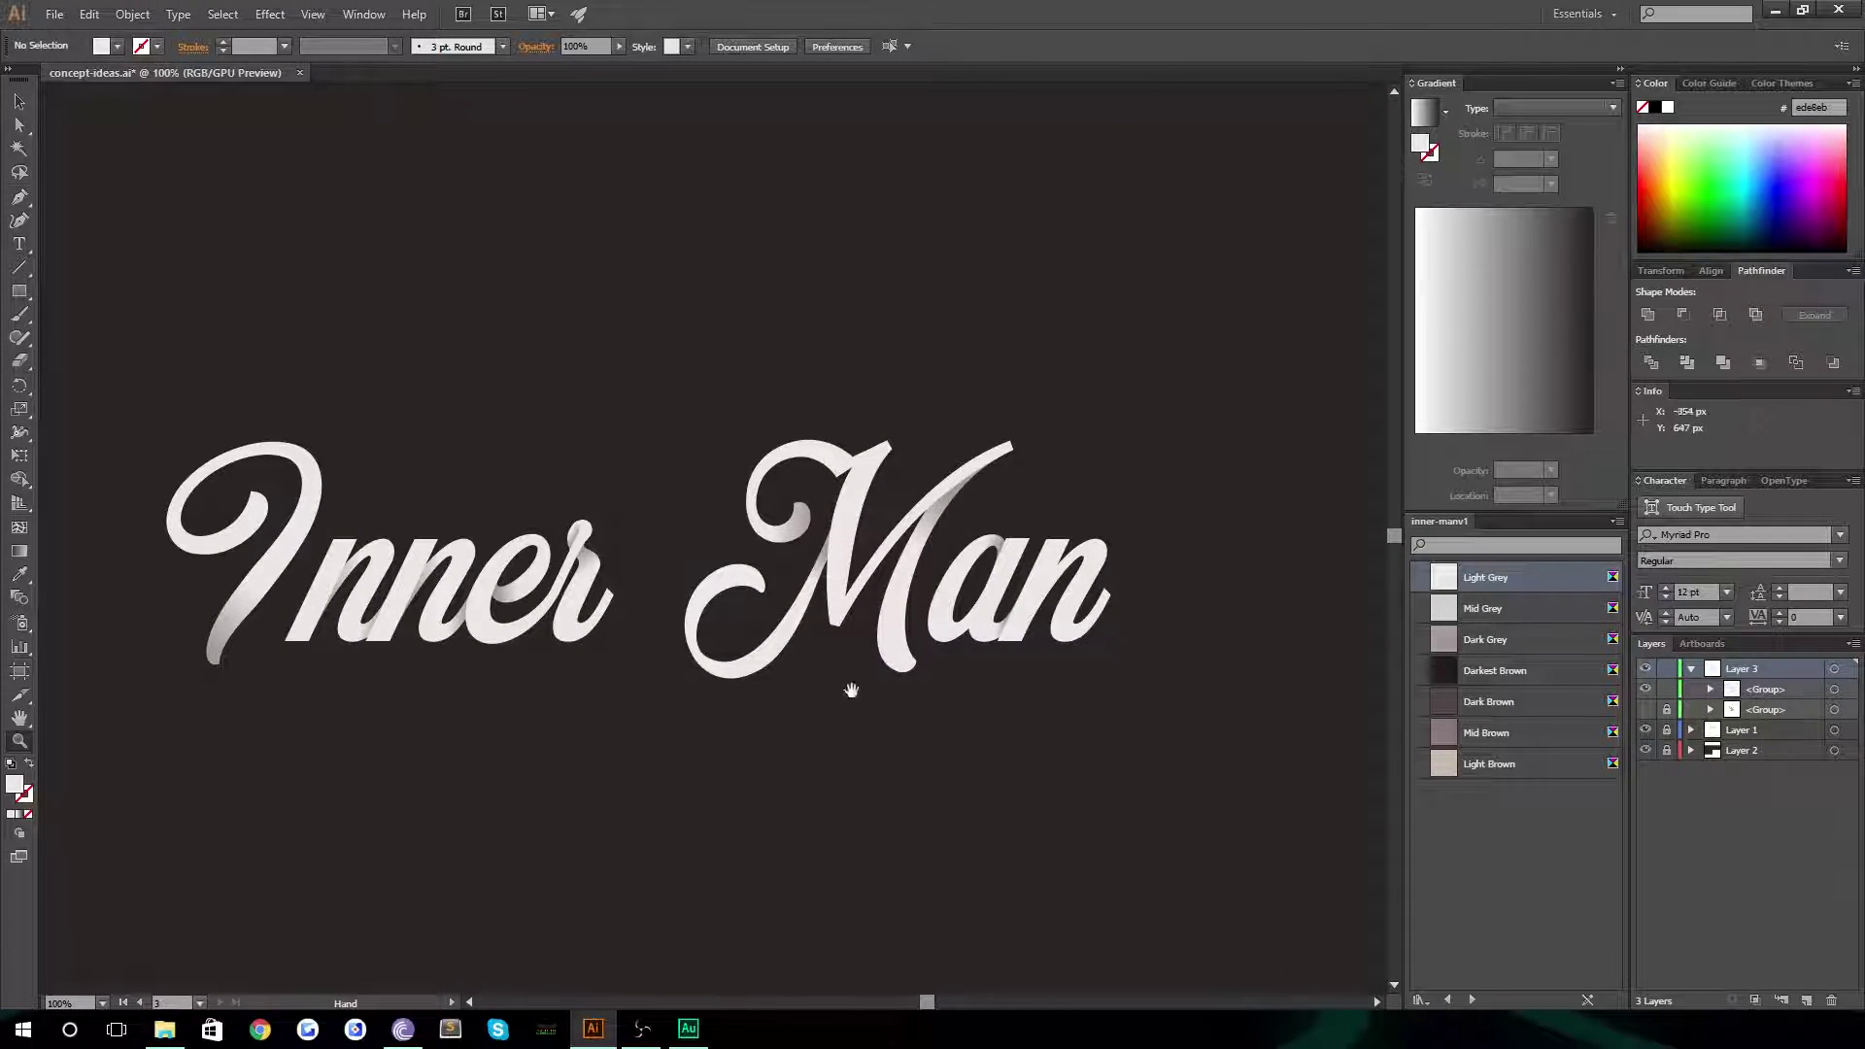
drag(1232, 621, 414, 587)
drag(1367, 626, 518, 529)
drag(918, 561, 692, 658)
drag(416, 533, 916, 492)
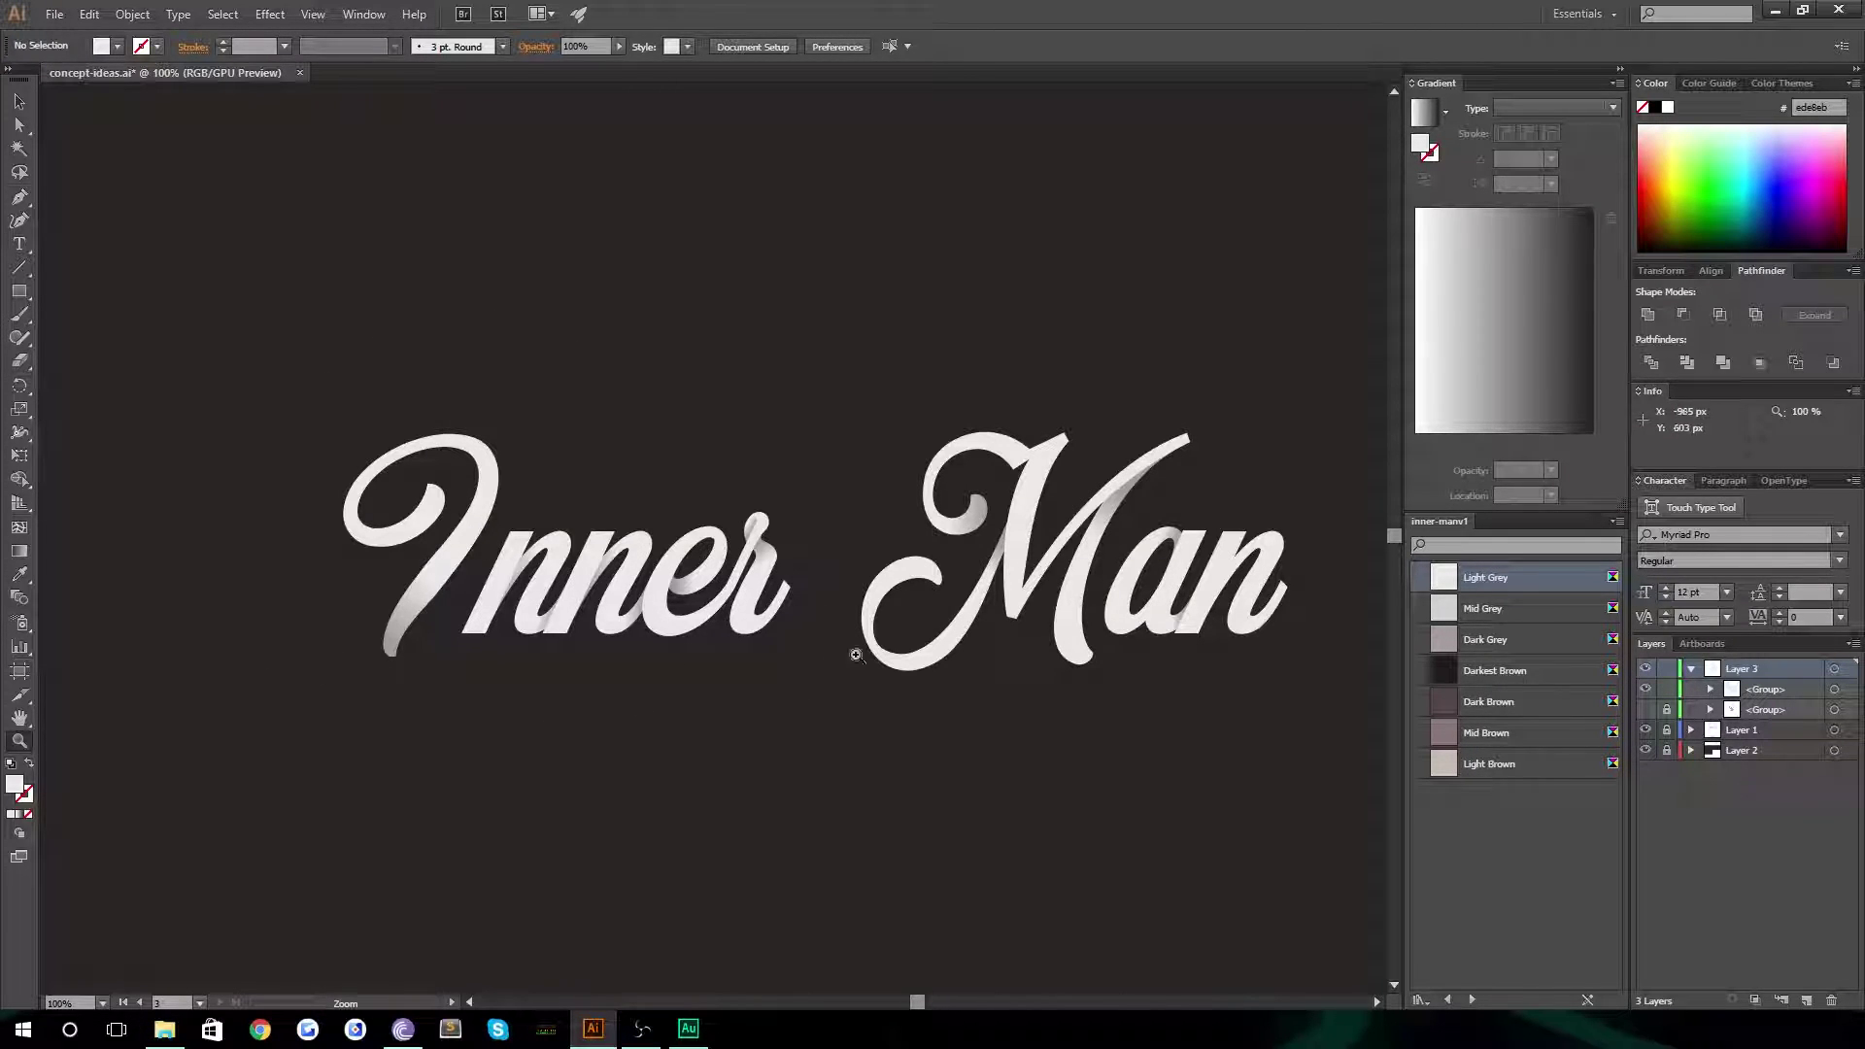
Review the circular lettering against the other Inner Man concepts, including the thin underlined script version
drag(891, 655, 427, 814)
drag(1377, 769, 270, 561)
drag(970, 617, 646, 563)
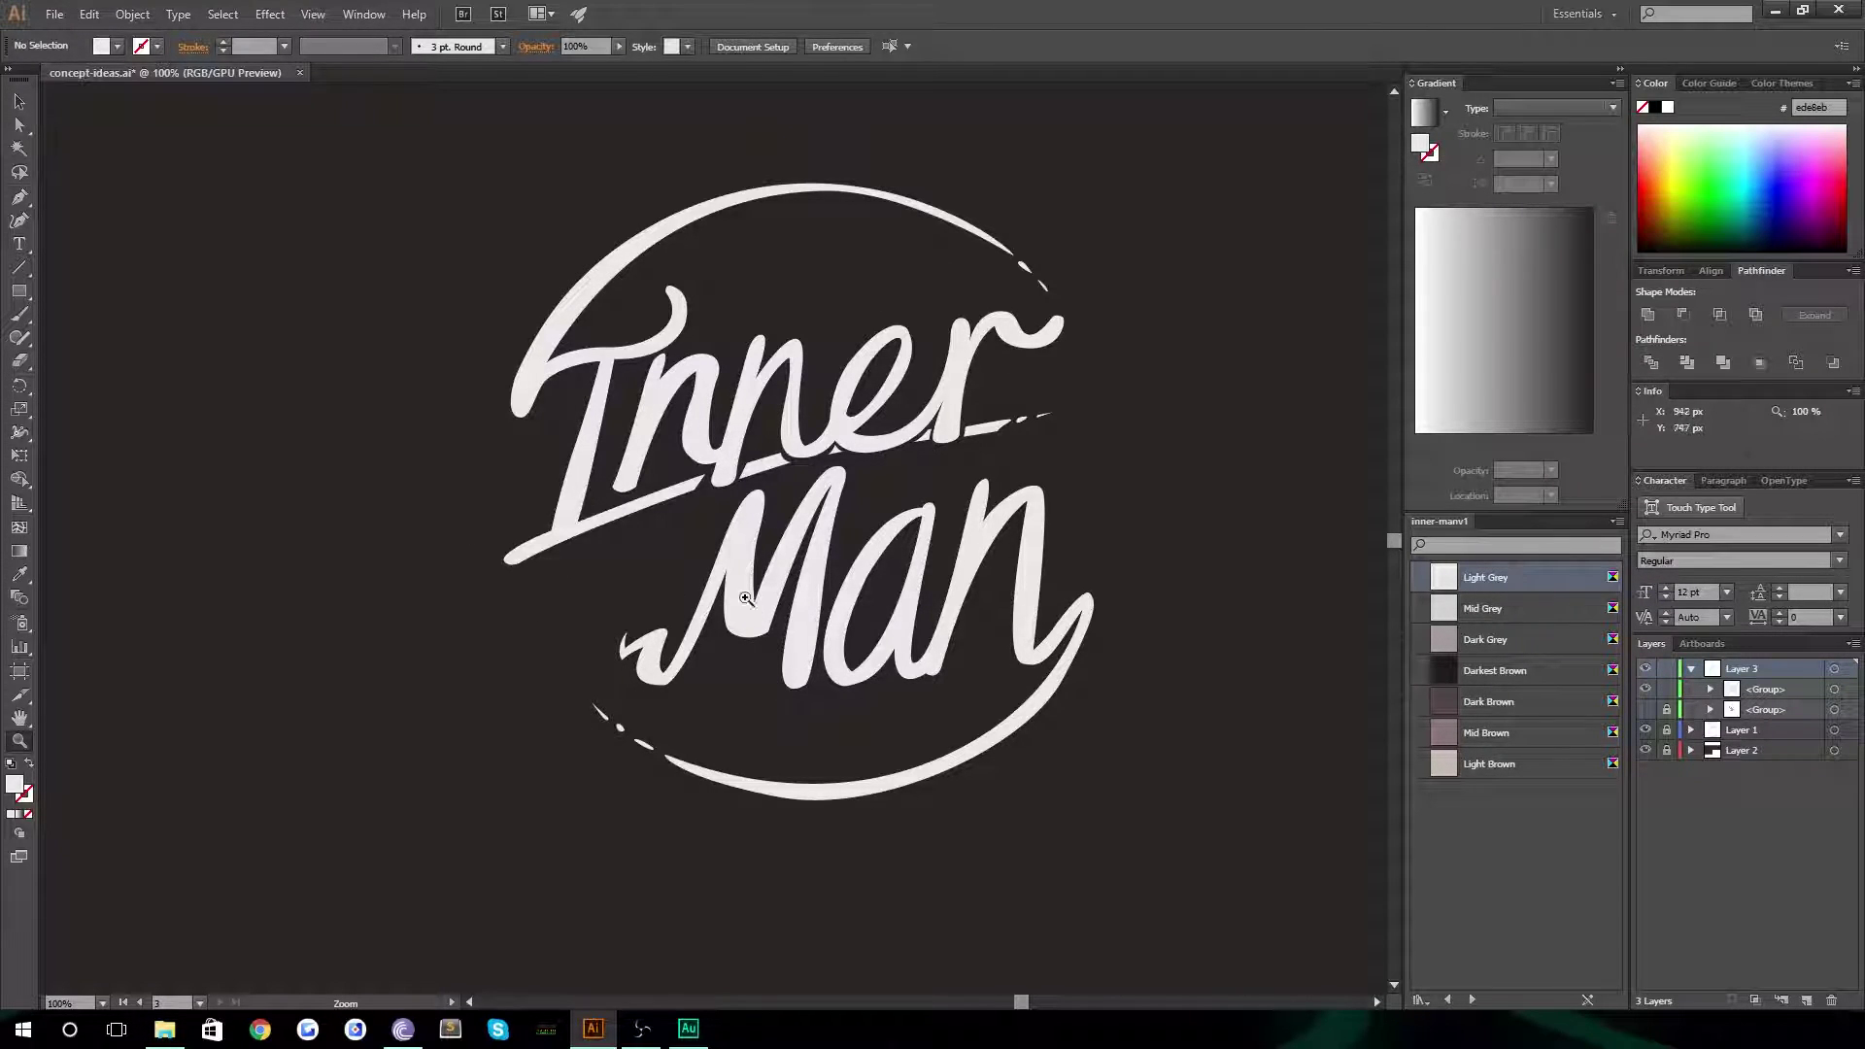
drag(386, 774, 1053, 312)
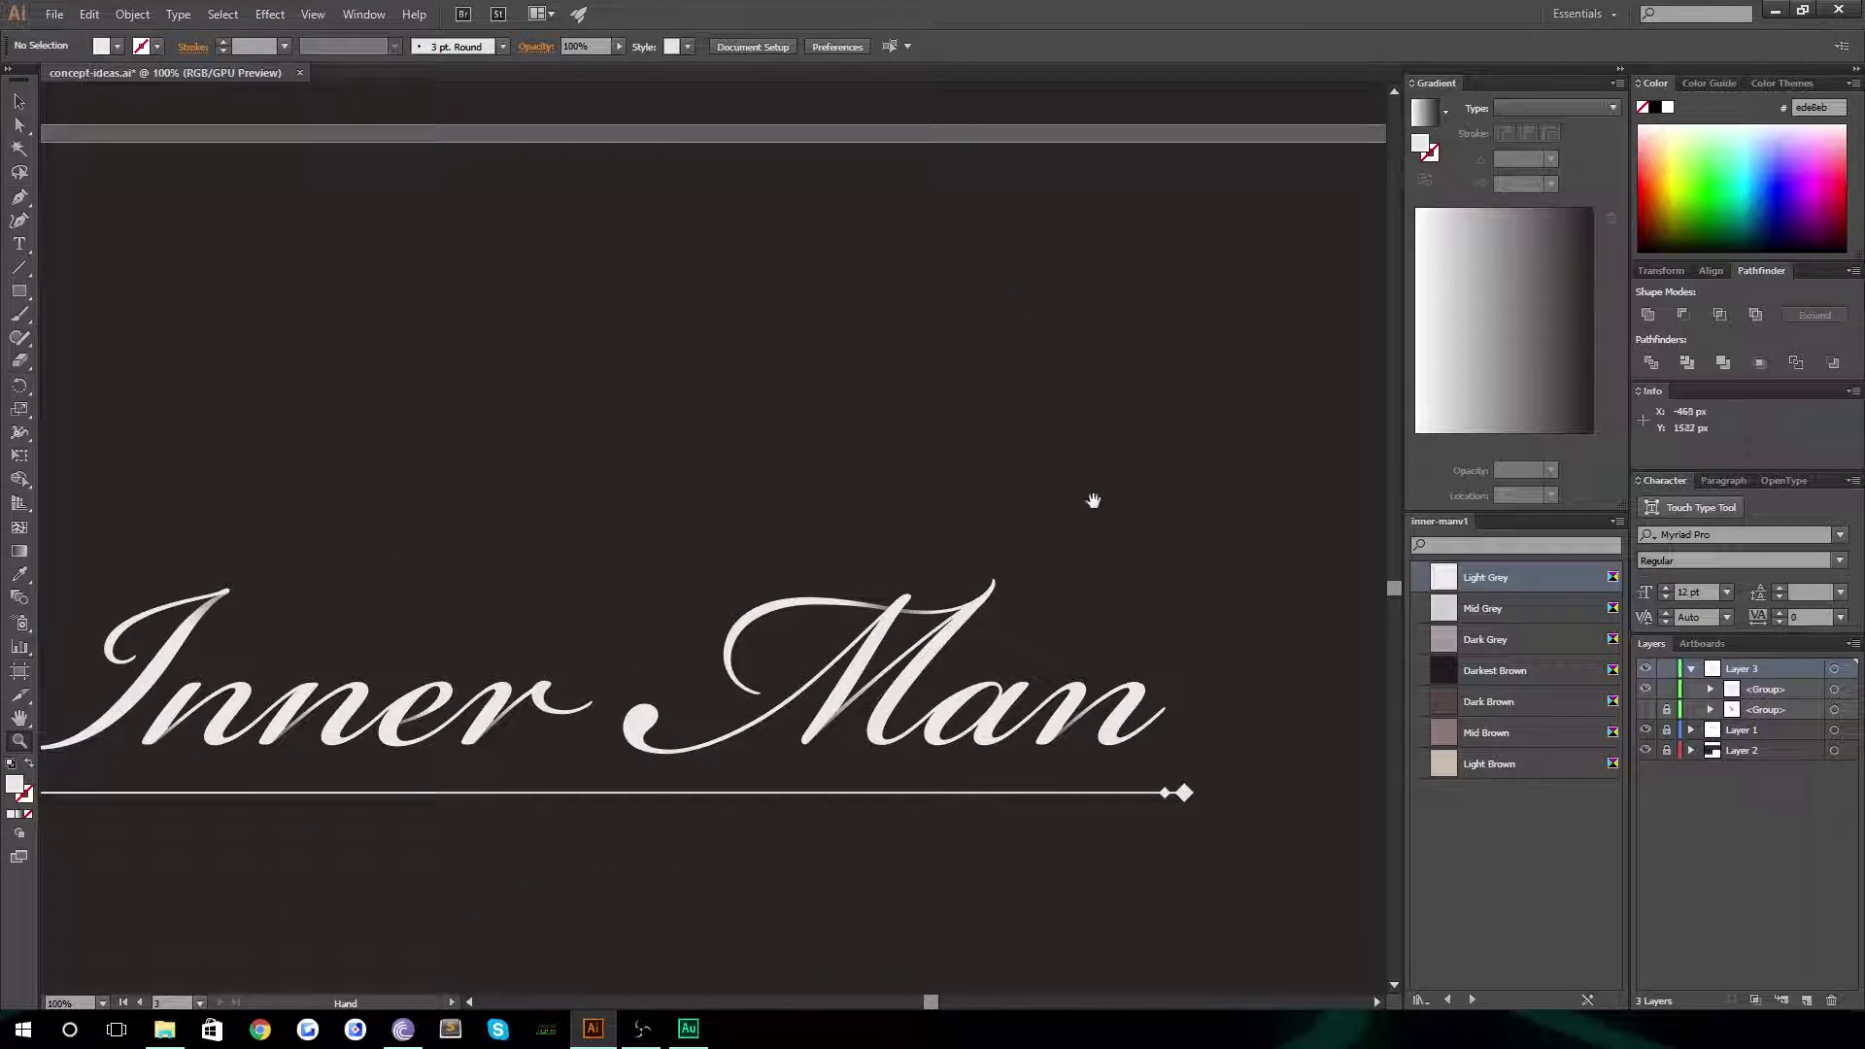
drag(1114, 456, 815, 537)
drag(997, 508, 821, 495)
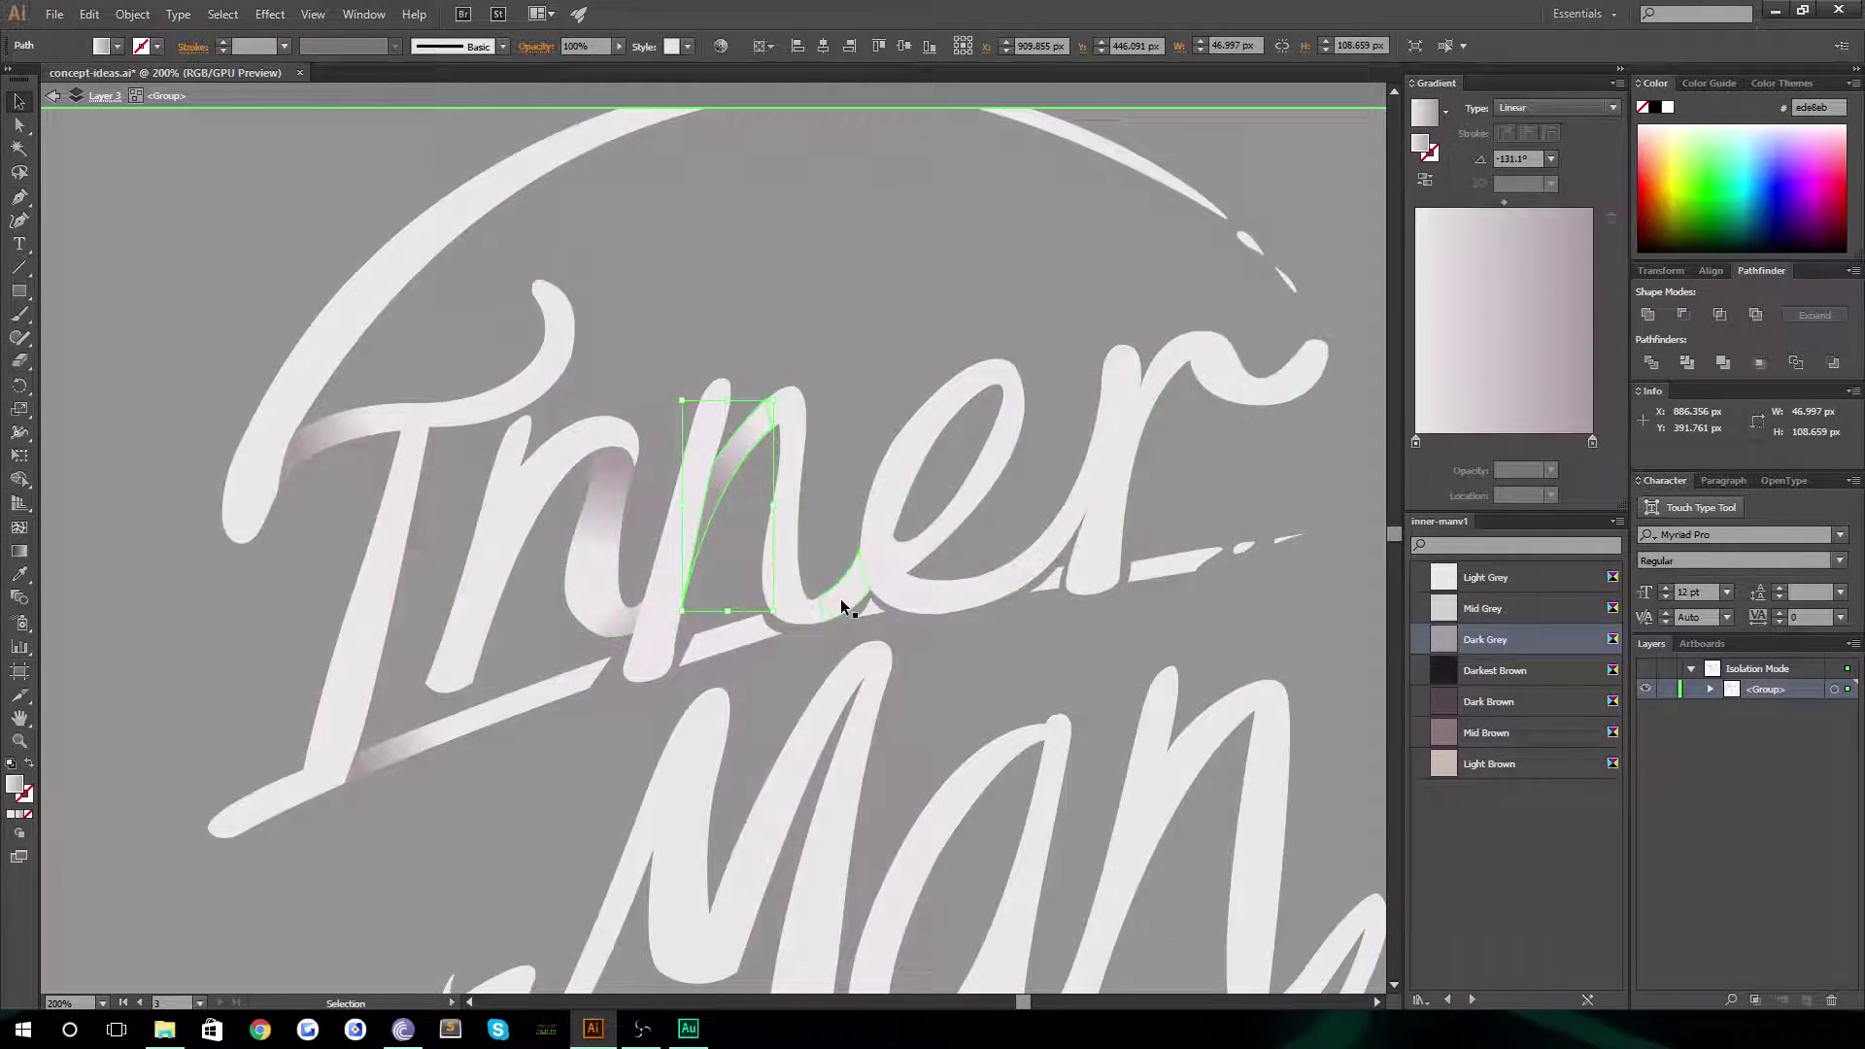
Shade the stroke overlaps of the n, e and r in Inner with light-to-dark grey linear gradients
click(841, 600)
click(946, 530)
click(1552, 414)
click(1079, 495)
drag(1058, 546, 1097, 475)
click(1214, 369)
drag(1182, 354, 1248, 392)
click(731, 636)
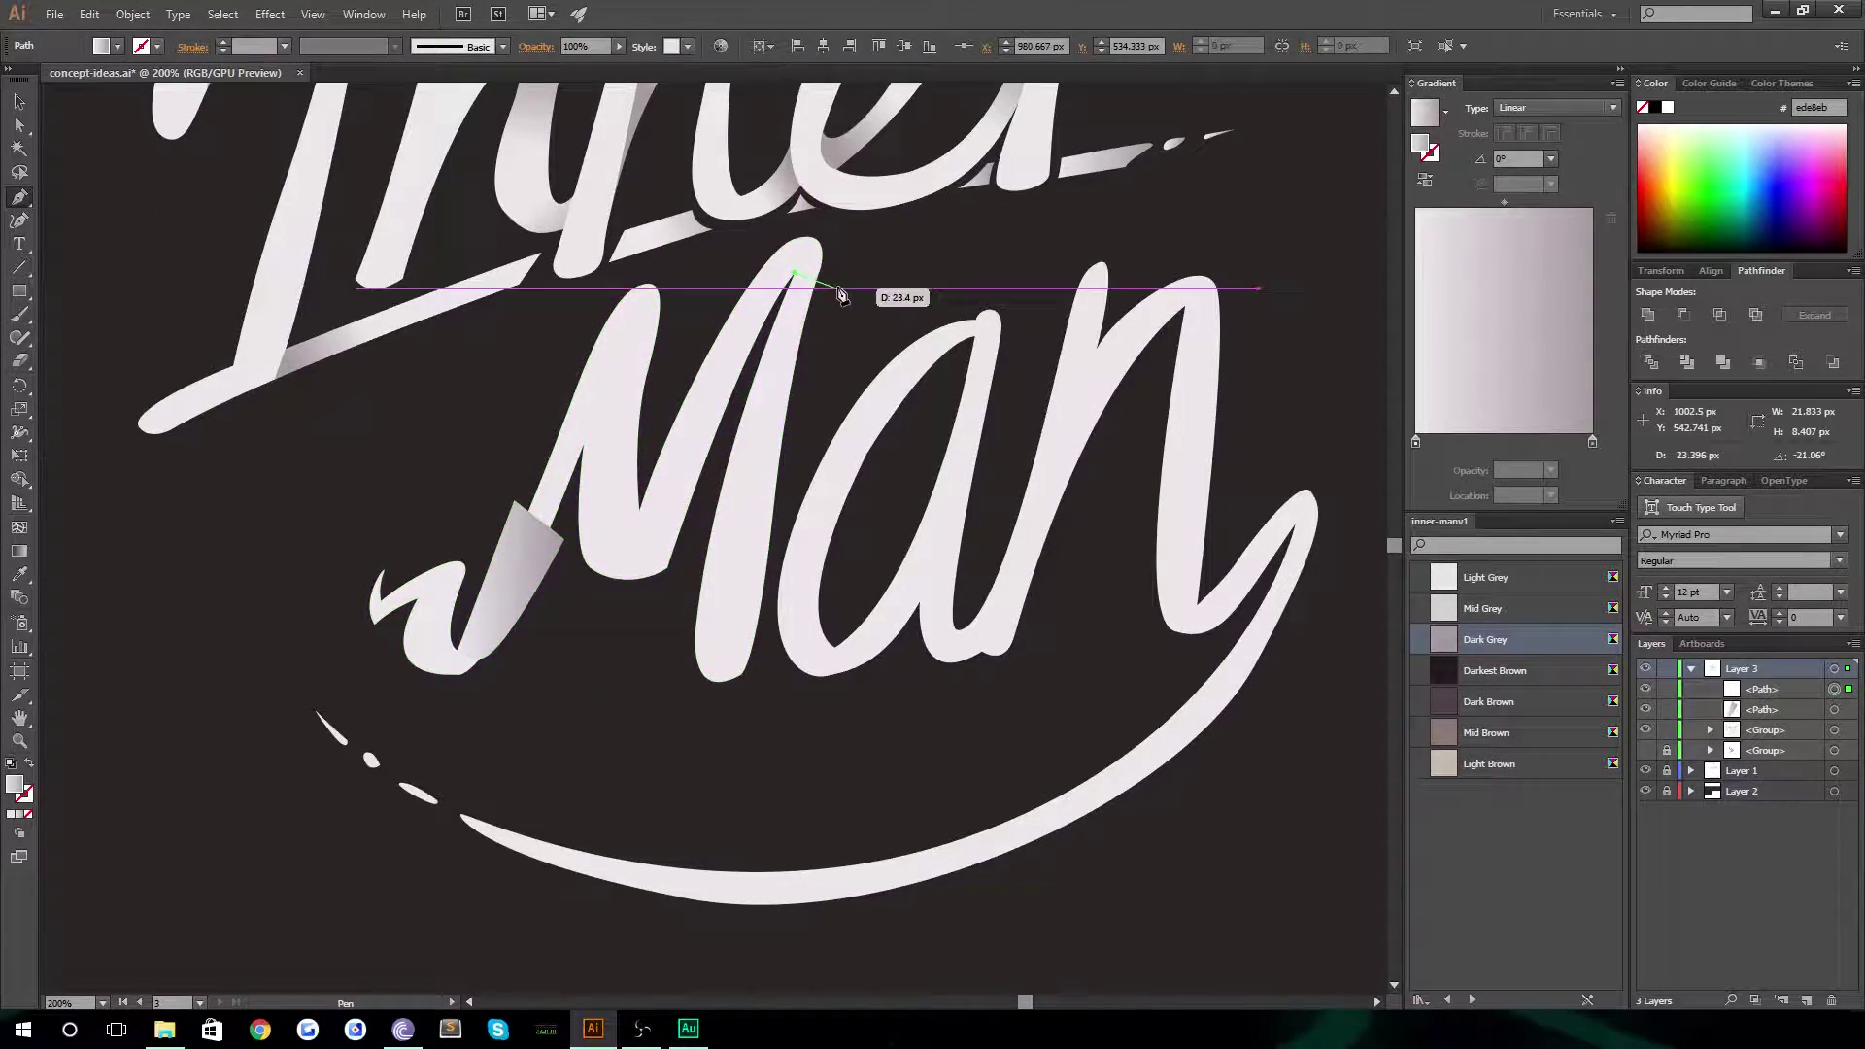
Draw gradient-filled shadow shapes over the upper part of the M's last stem and its lower entry stroke
click(818, 289)
click(790, 437)
click(731, 428)
shift+click(510, 577)
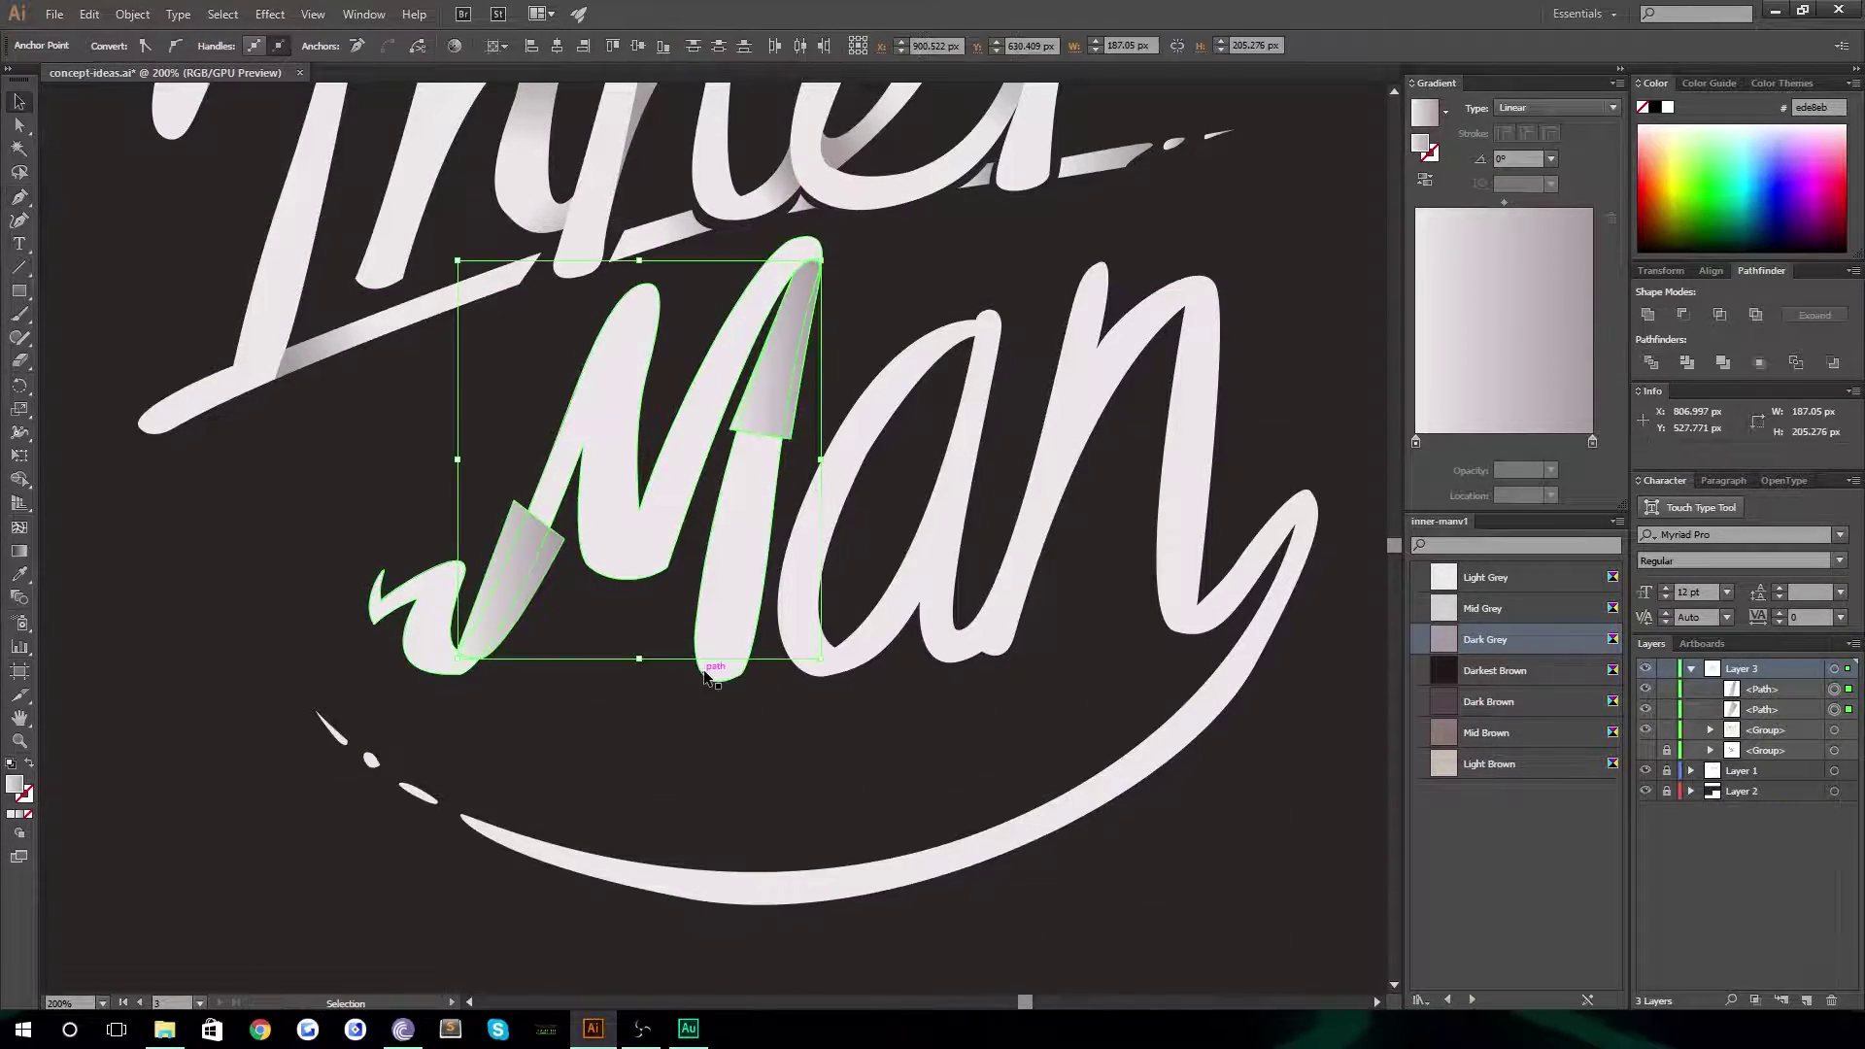
Draw a shadow shape where the M's first strokes join, intersect it with the lettering, and apply the grey gradient
click(19, 197)
click(517, 446)
click(578, 471)
double_click(680, 466)
click(1718, 314)
click(1515, 307)
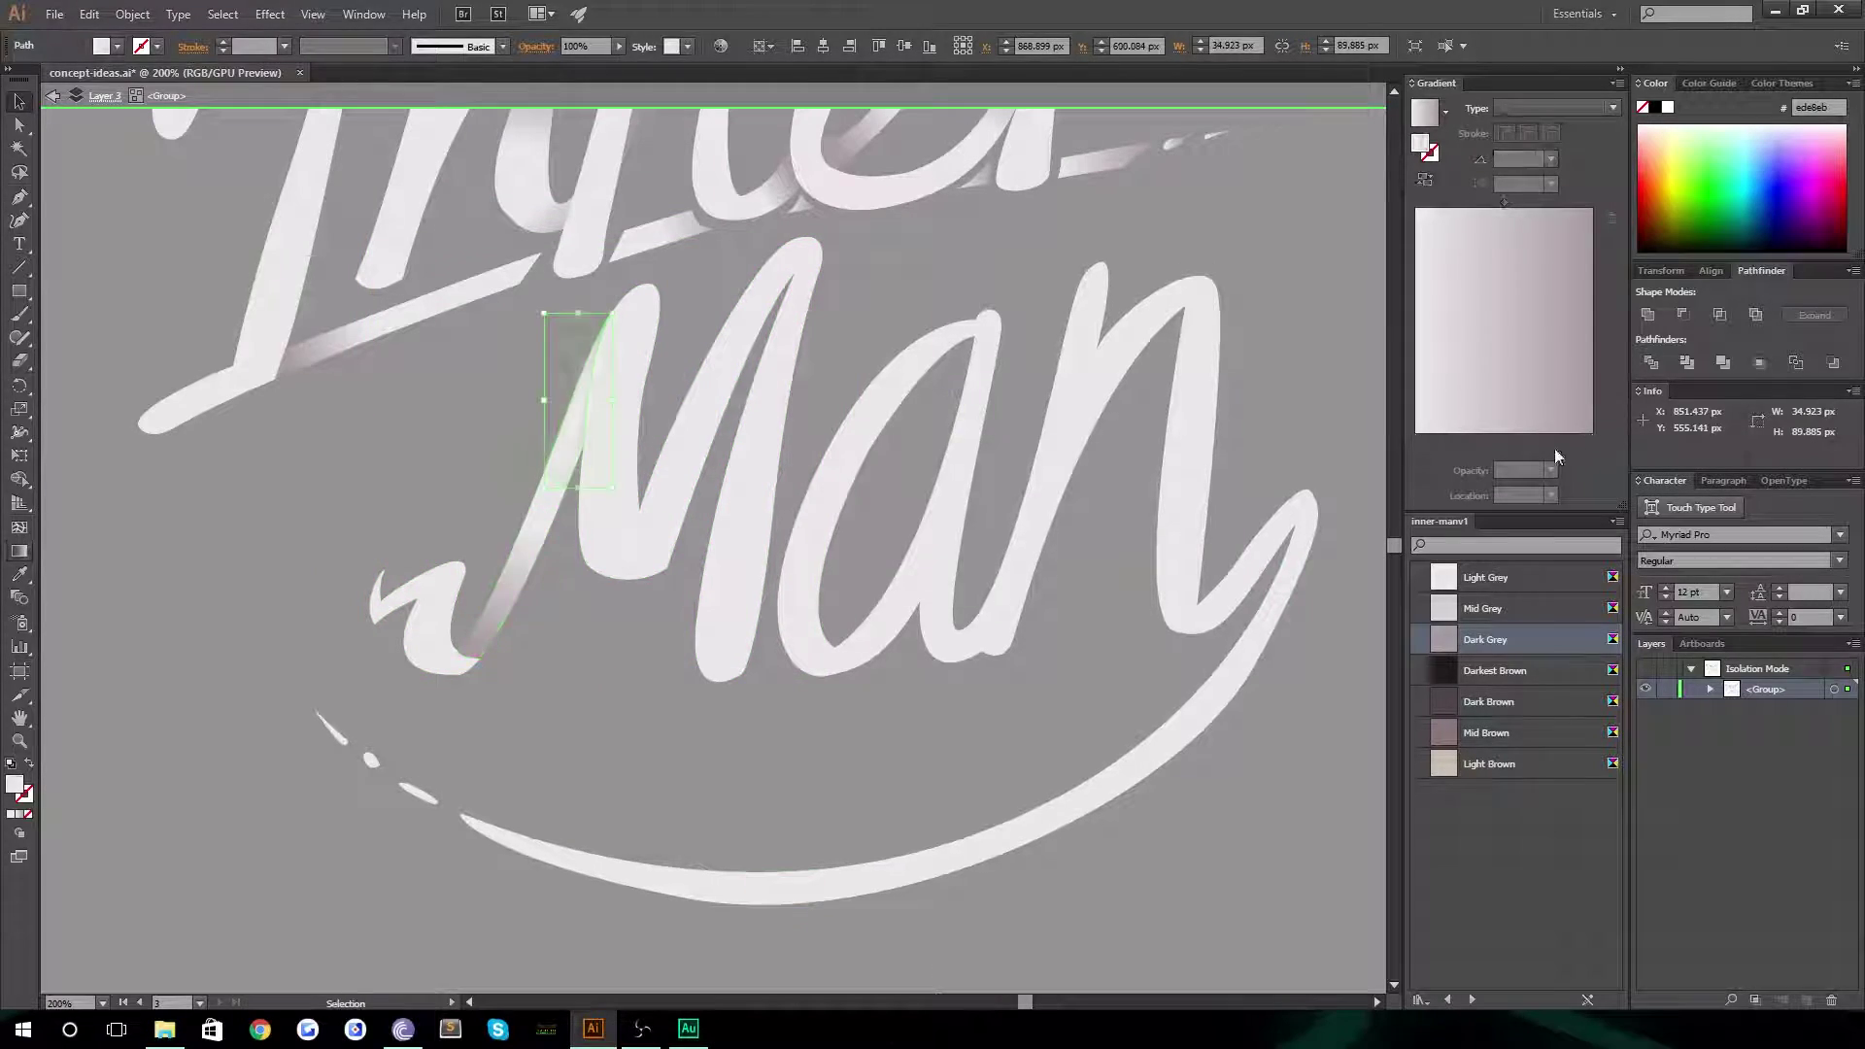
Run the gradient down the M's last stem from its peak, and shade the curl at the start of the M
key(g)
drag(812, 270, 765, 411)
key(v)
key(ctrl+shift+a)
ctrl+click(423, 643)
shift+click(442, 544)
drag(833, 201, 522, 270)
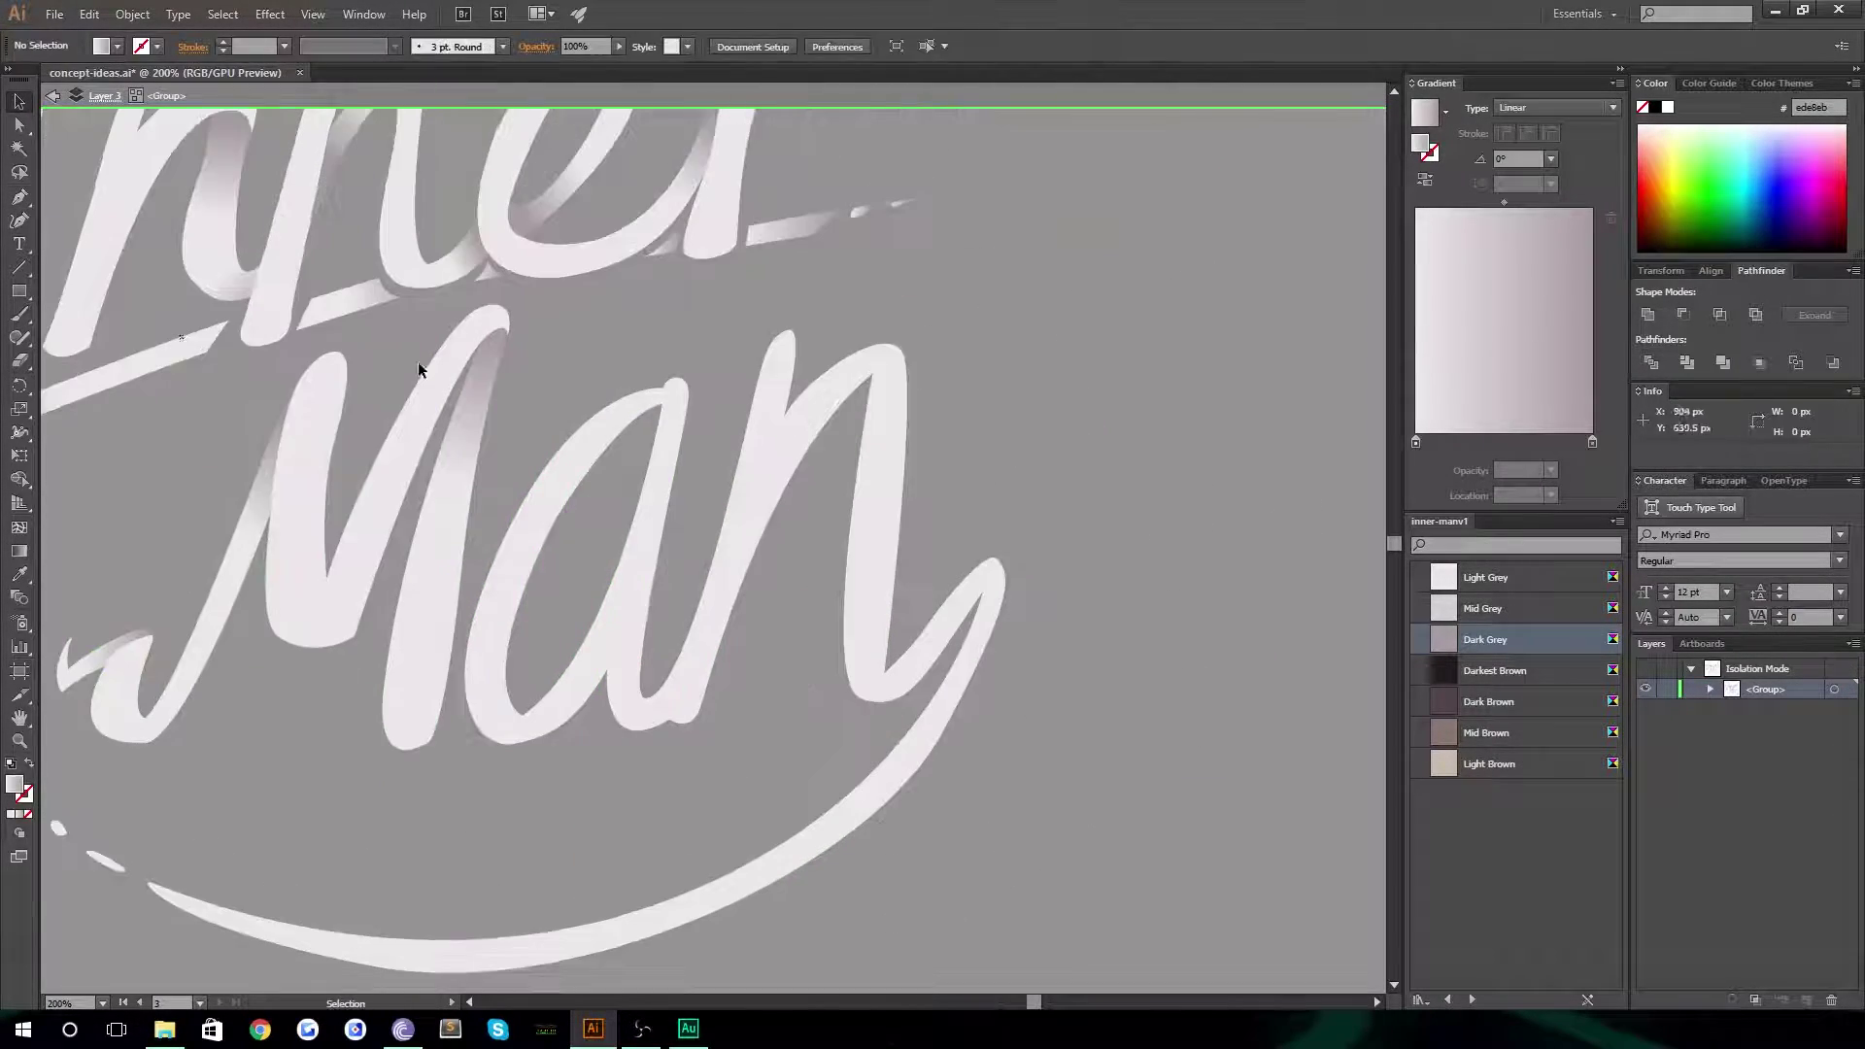
Draw shadow shapes with the Pen tool over the a's top and stem, the n's arch, and the tip of the n's tail
key(p)
click(613, 494)
click(663, 382)
click(683, 478)
click(612, 757)
click(726, 636)
click(805, 649)
click(1007, 616)
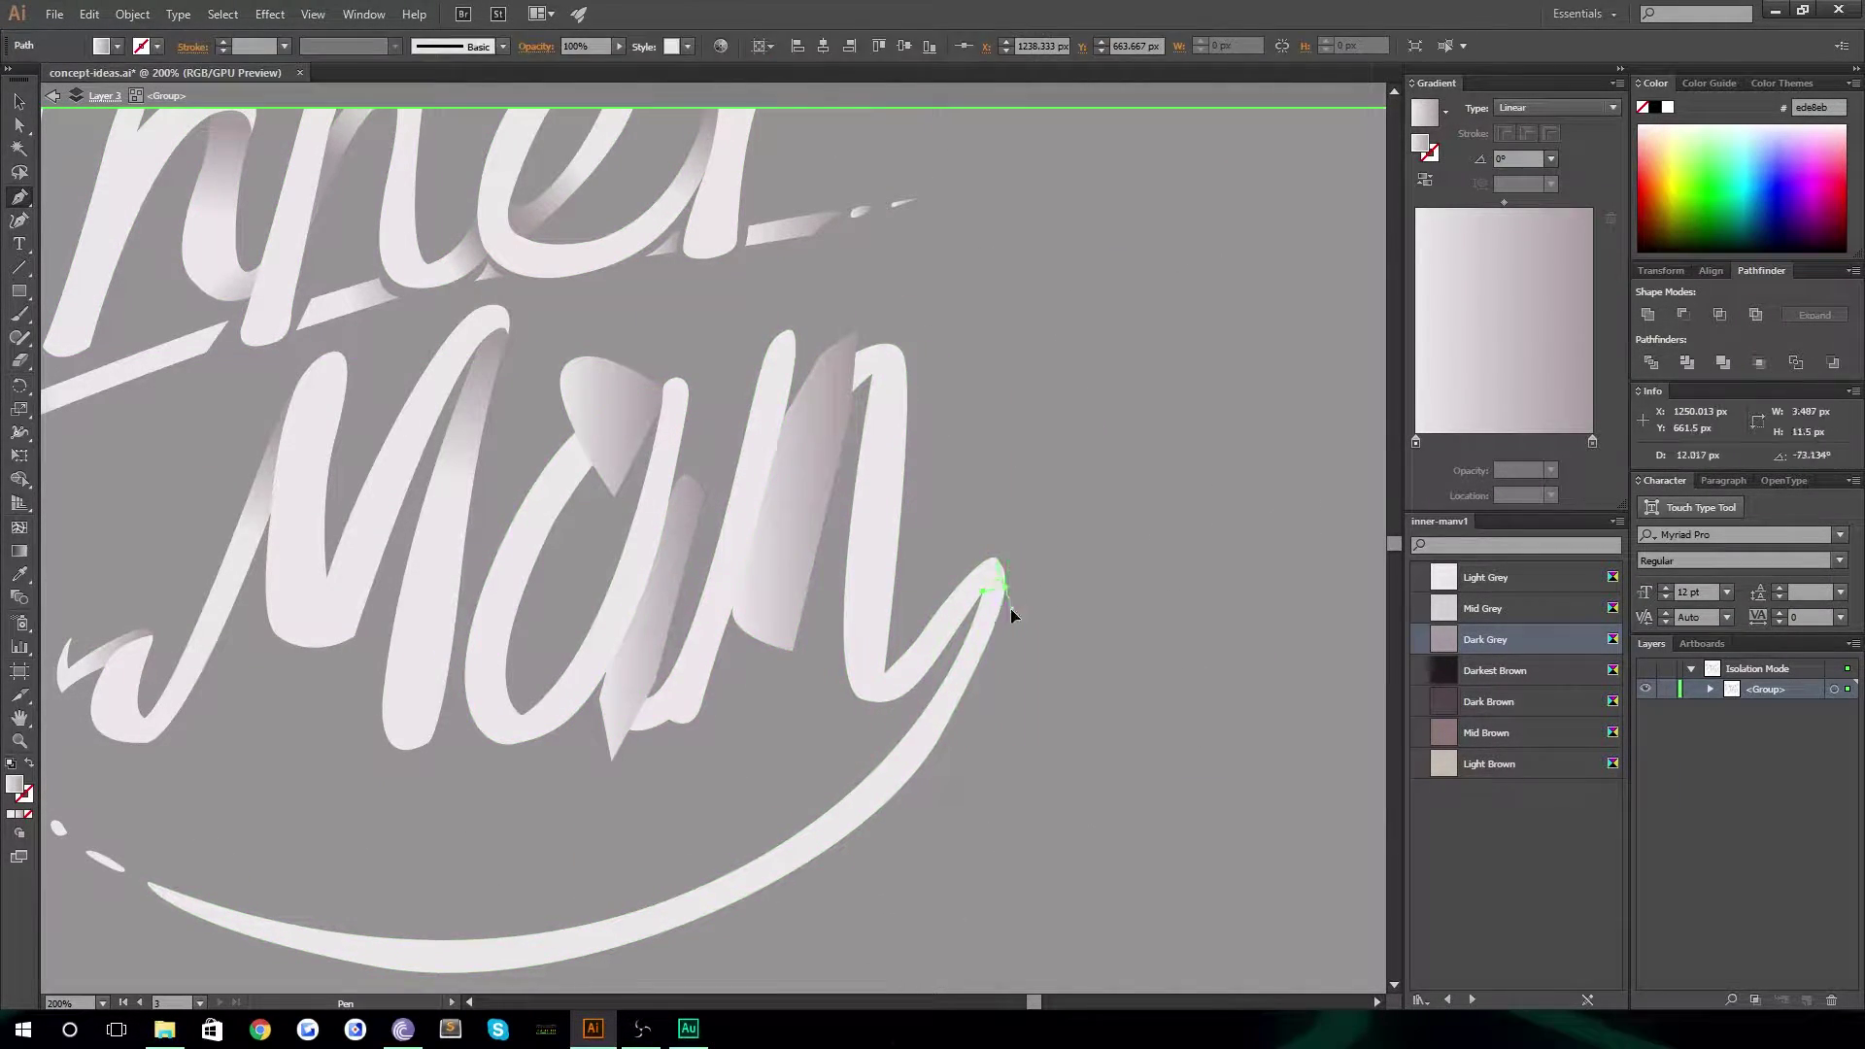
Crop the a's shadow shapes to the lettering and angle the gradient across the a's upper stroke
key(v)
shift+click(874, 583)
click(1756, 362)
drag(680, 583, 905, 476)
key(g)
drag(820, 338, 860, 295)
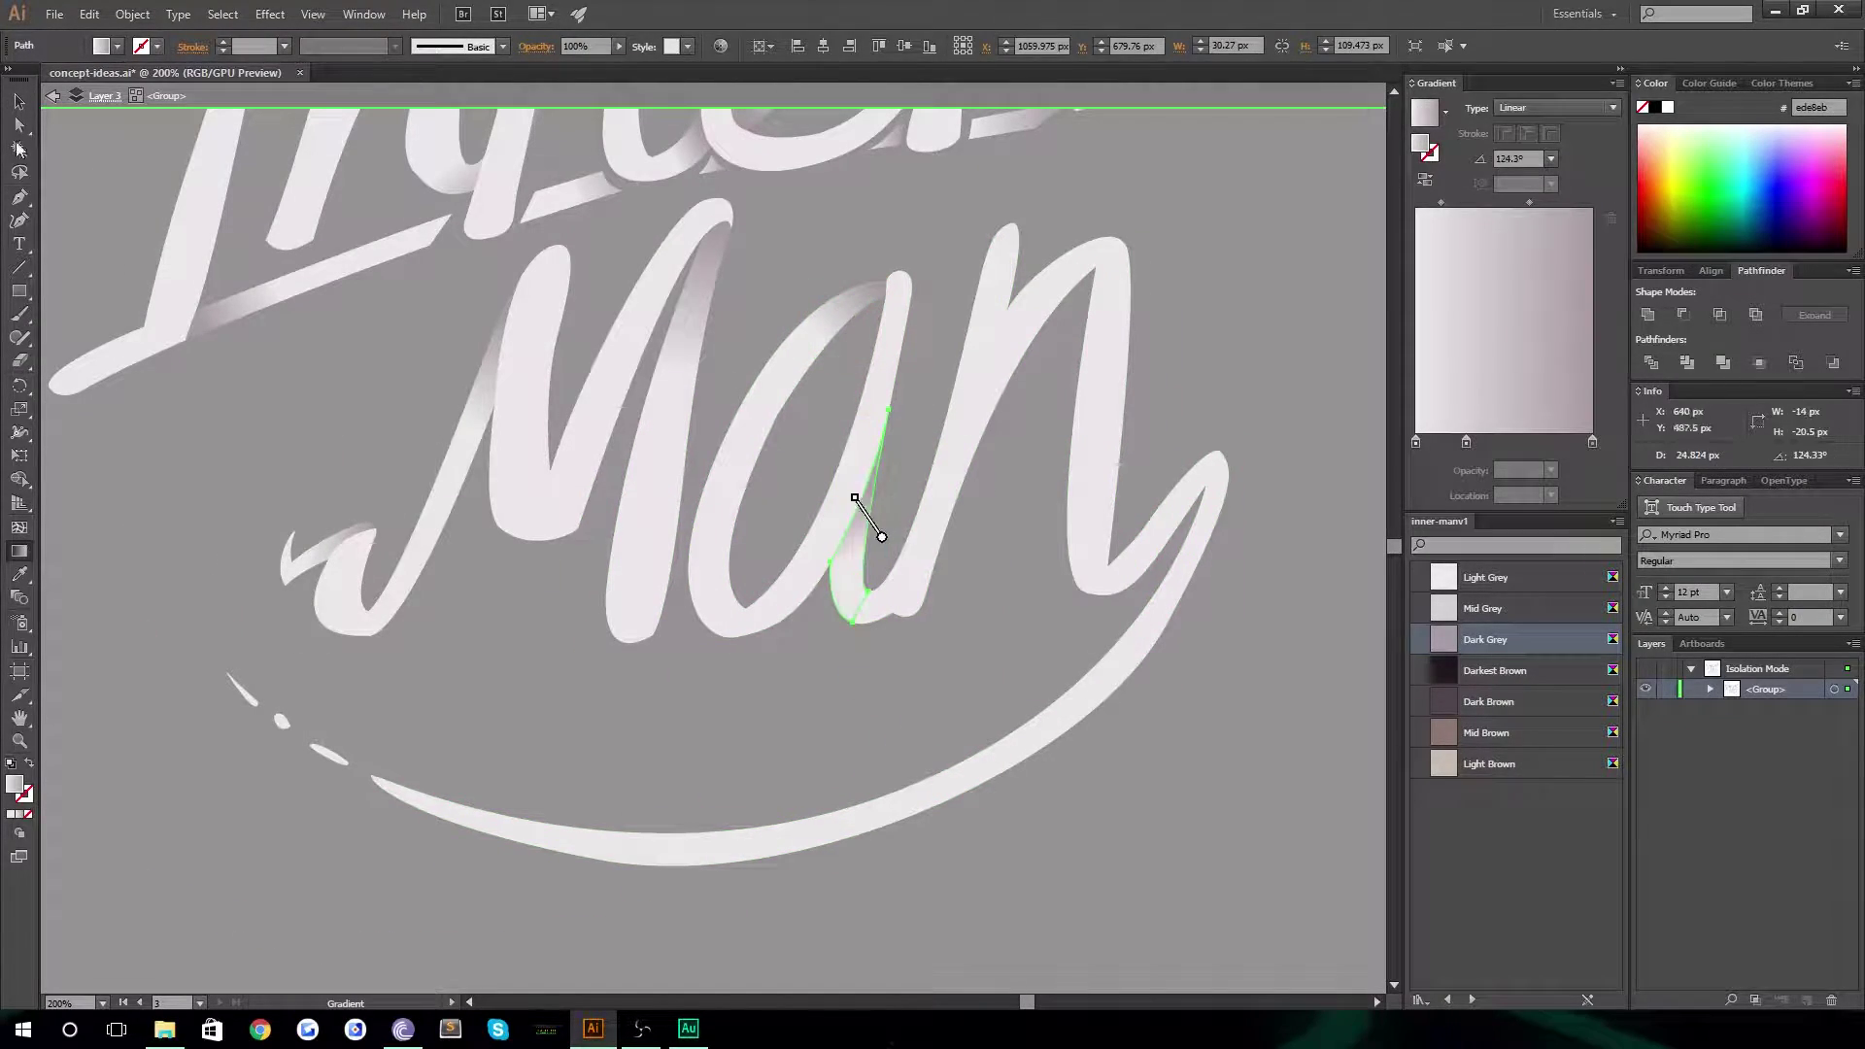